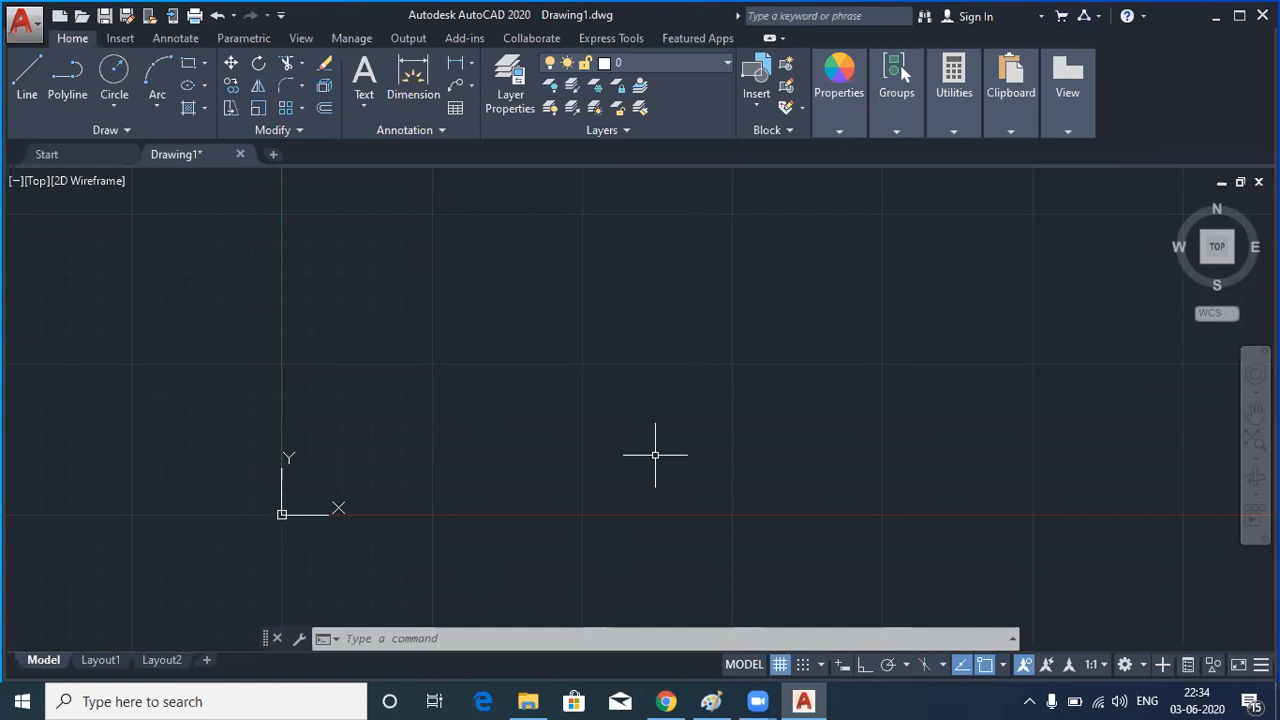
Switch to Paint and draw a circle outline about 185 × 167 px near the middle of the canvas
{"action": "left_click", "coordinate": [712, 701]}
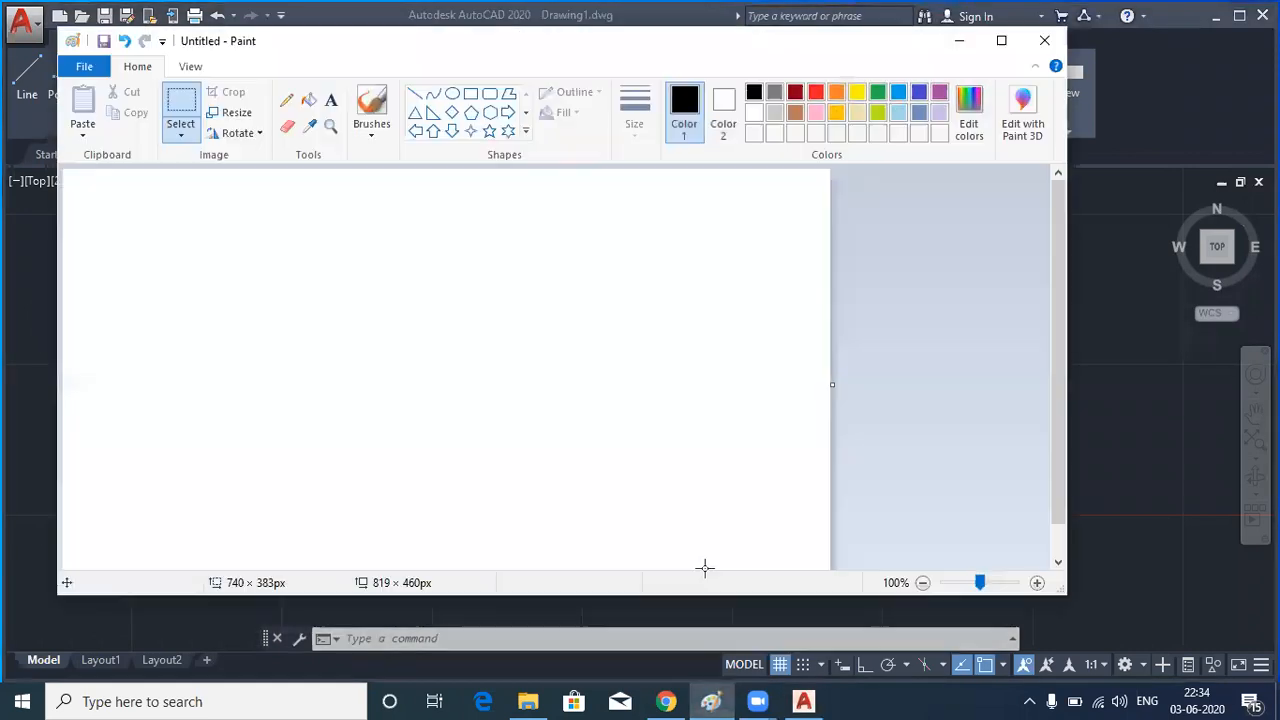
{"action": "left_click", "coordinate": [452, 93]}
{"action": "left_click_drag", "start_coordinate": [365, 325], "coordinate": [539, 483]}
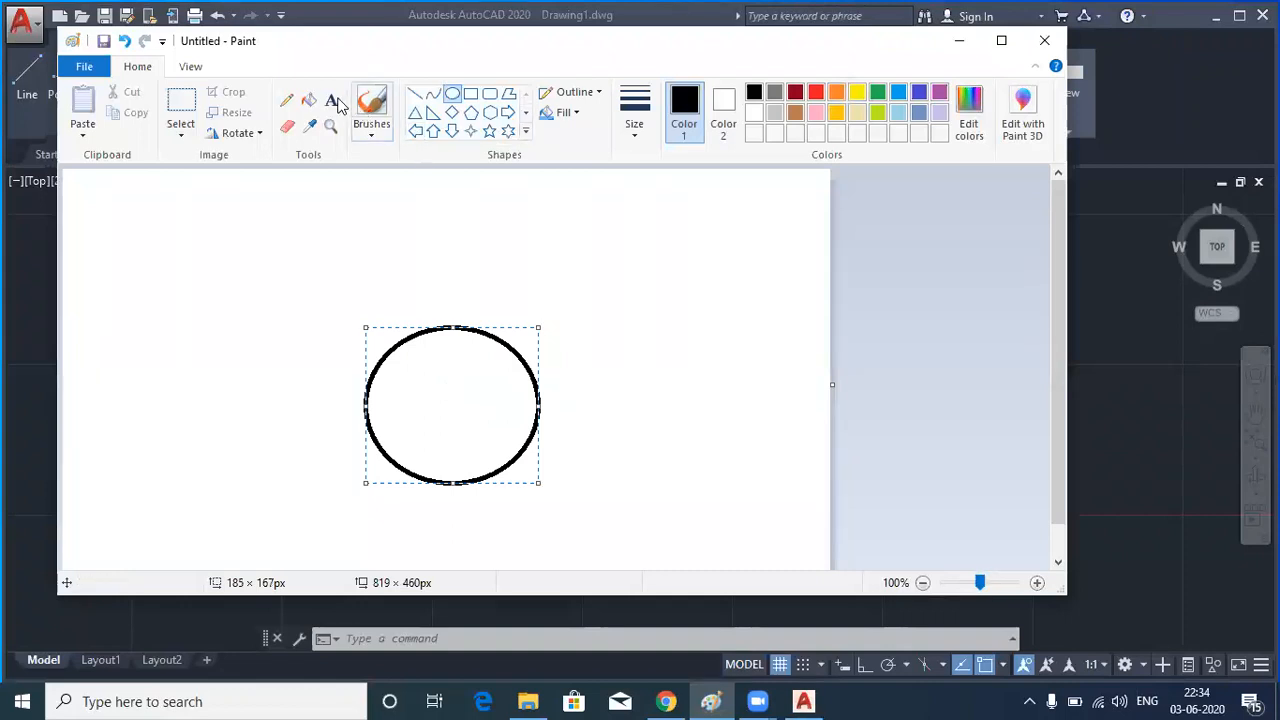
Sketch a horizontal radius from the circle's centre and rough vertical lines through it with the Pencil
{"action": "left_click", "coordinate": [286, 100]}
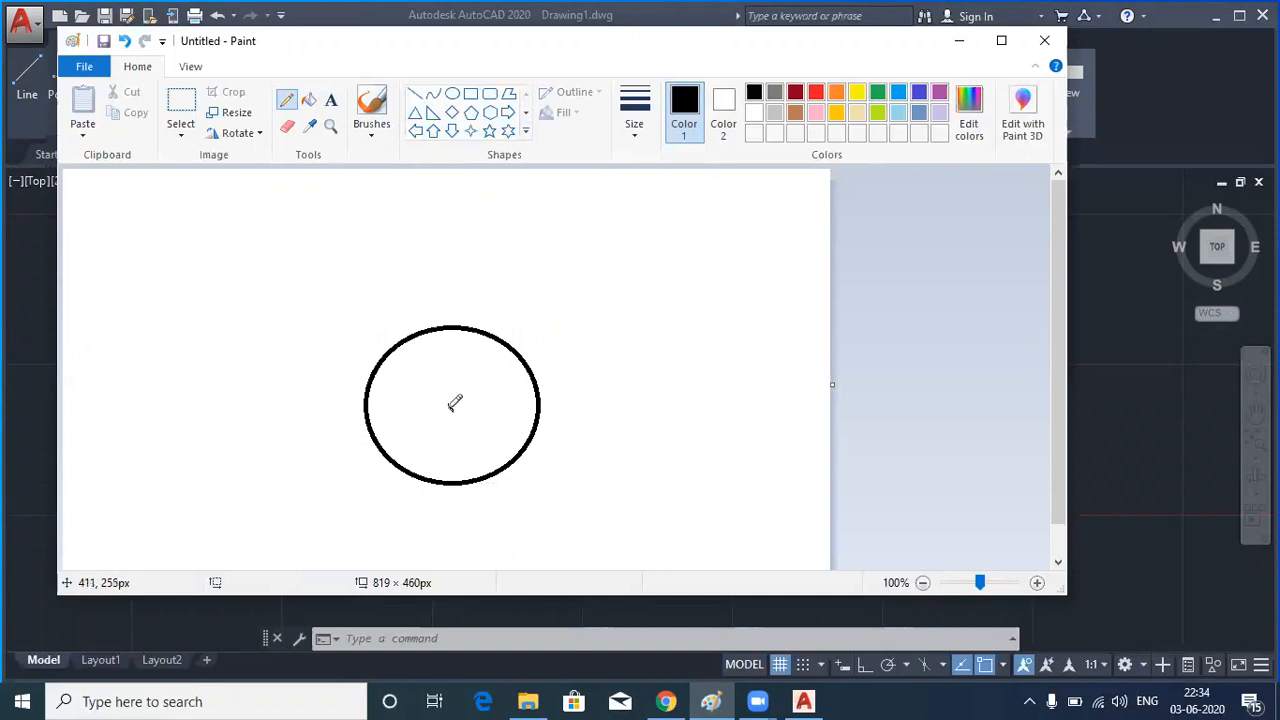
{"action": "left_click_drag", "start_coordinate": [450, 407], "coordinate": [538, 406]}
{"action": "left_click_drag", "start_coordinate": [452, 327], "coordinate": [460, 393]}
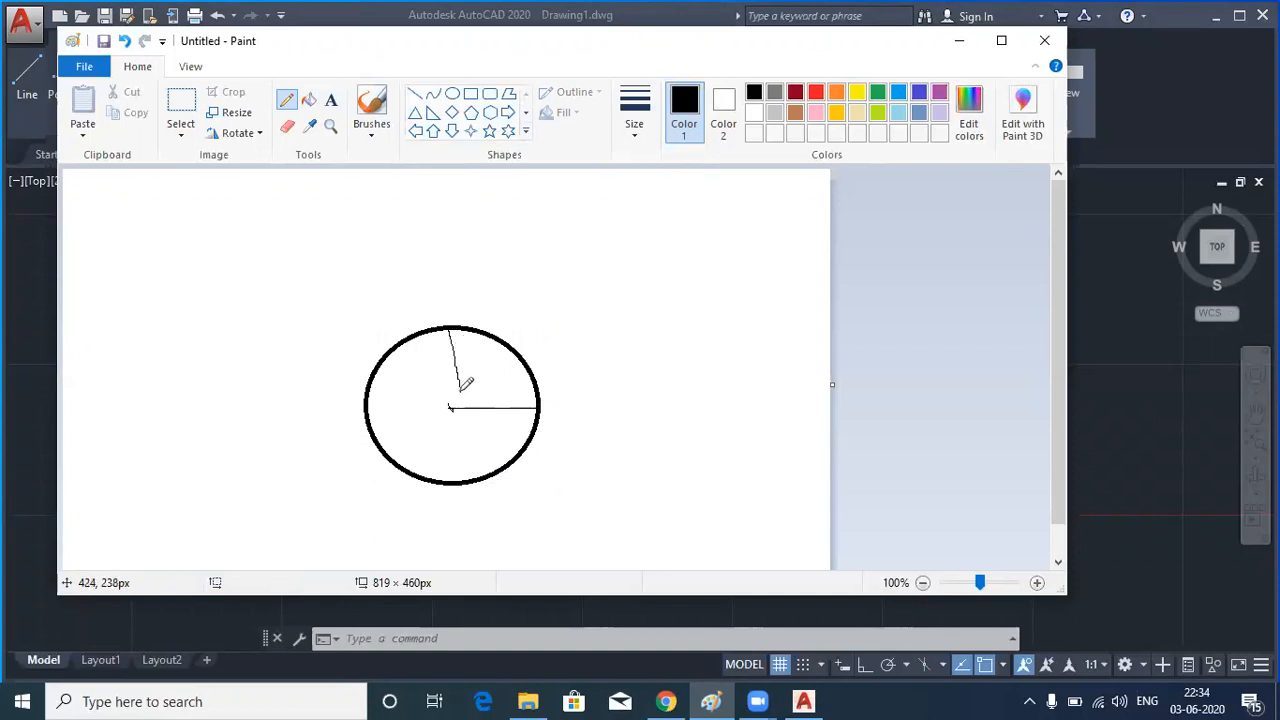
{"action": "left_click_drag", "start_coordinate": [451, 327], "coordinate": [457, 481]}
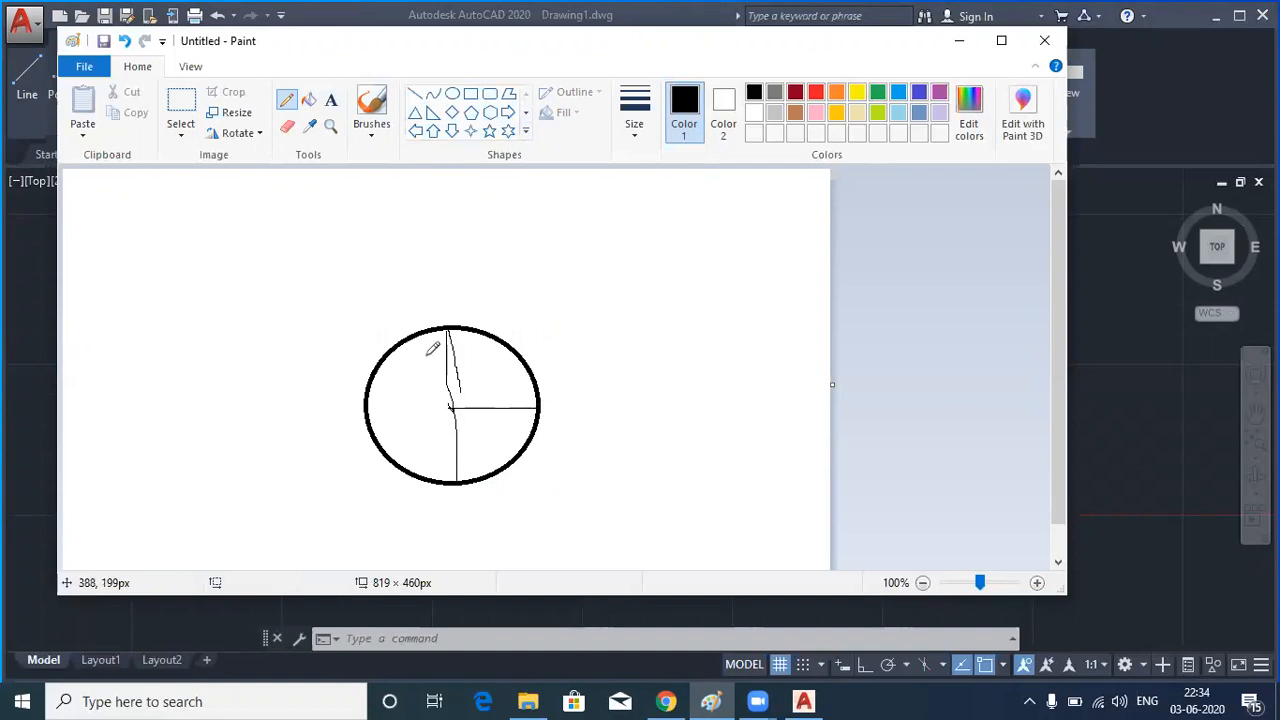
Draw a straight vertical diameter line about 163 px long through the circle's centre
{"action": "left_click", "coordinate": [414, 93]}
{"action": "left_click_drag", "start_coordinate": [448, 331], "coordinate": [449, 486]}
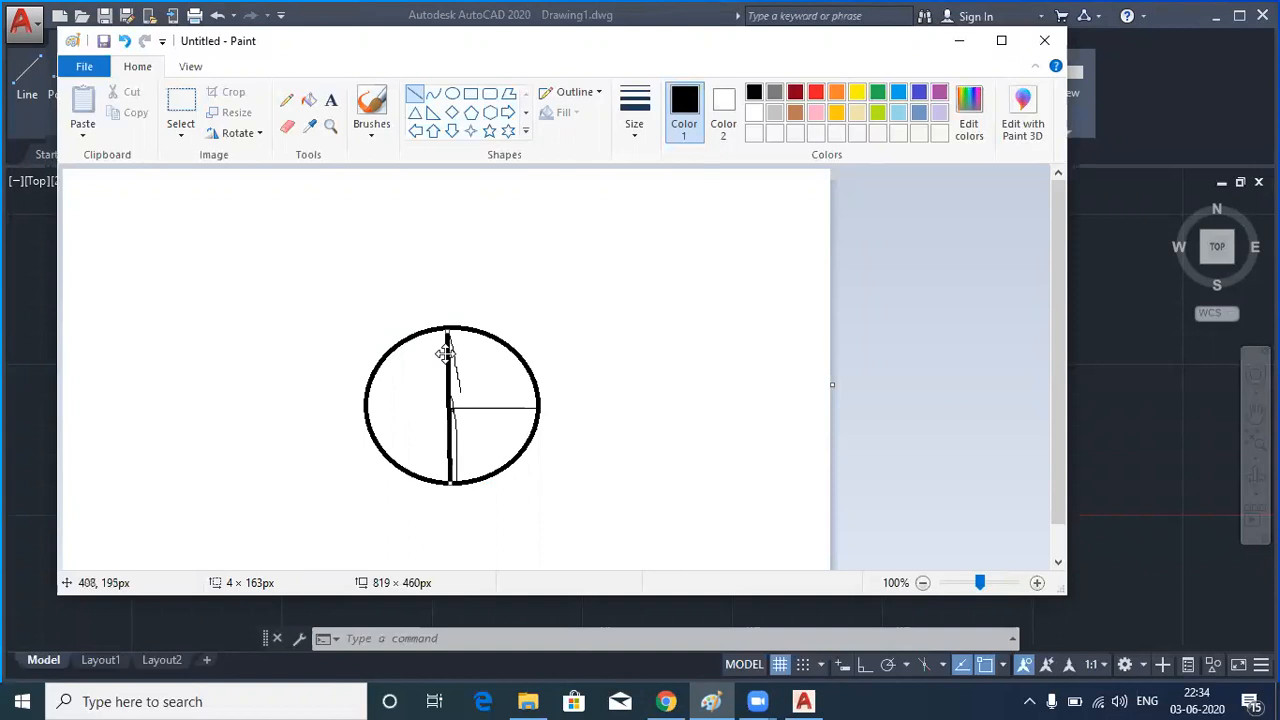
{"action": "left_click", "coordinate": [469, 370]}
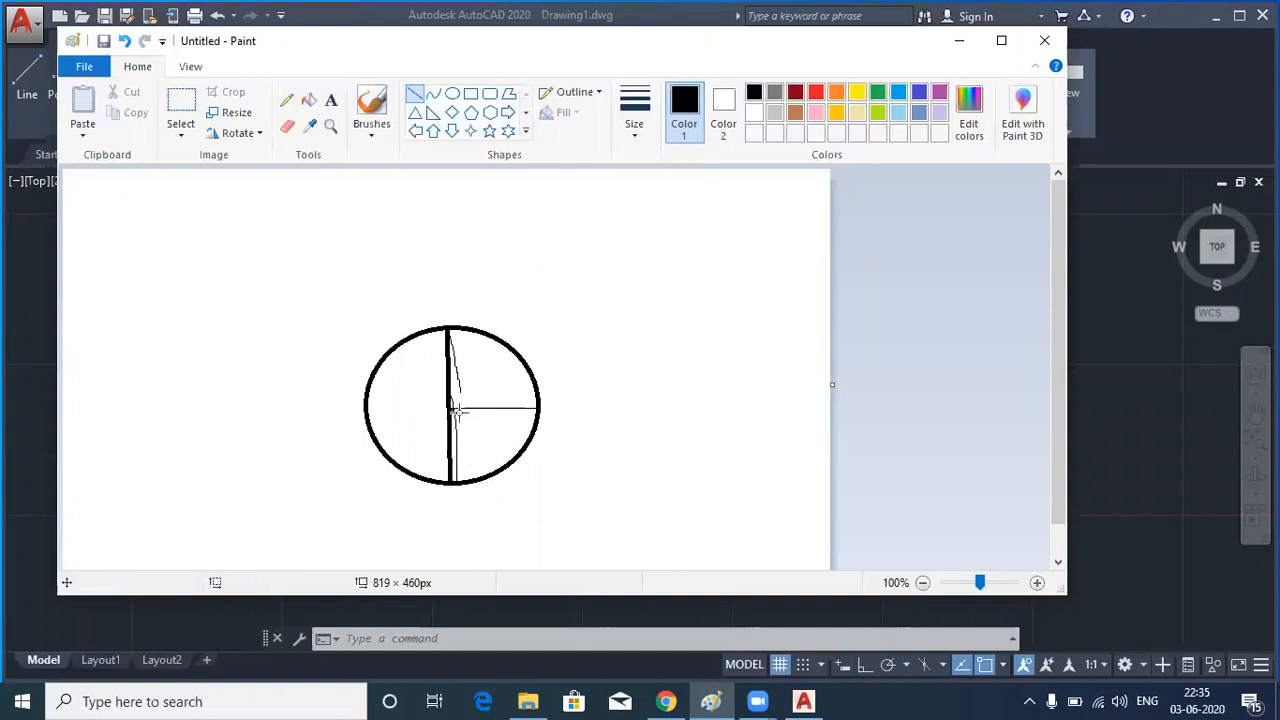
Add the text "D= 2R" above and to the right of the circle
{"action": "left_click", "coordinate": [331, 103]}
{"action": "left_click", "coordinate": [584, 291]}
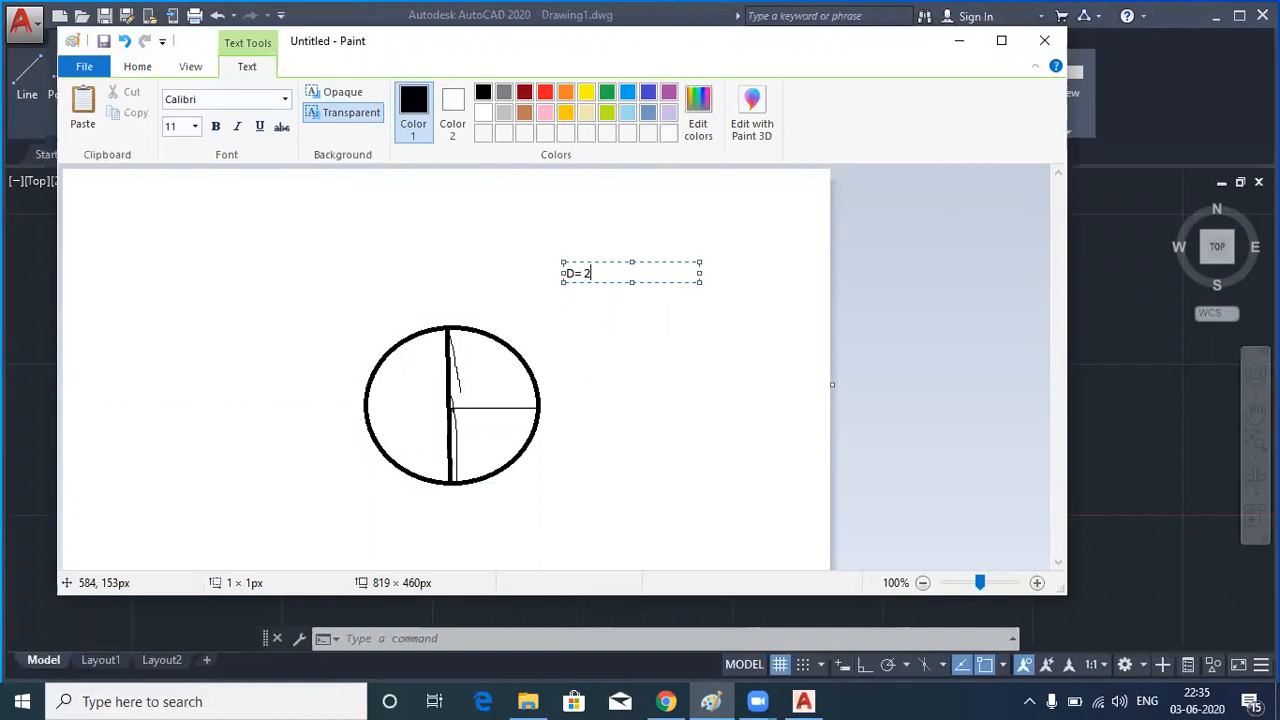
{"action": "type", "text": "R"}
{"action": "left_click", "coordinate": [478, 243]}
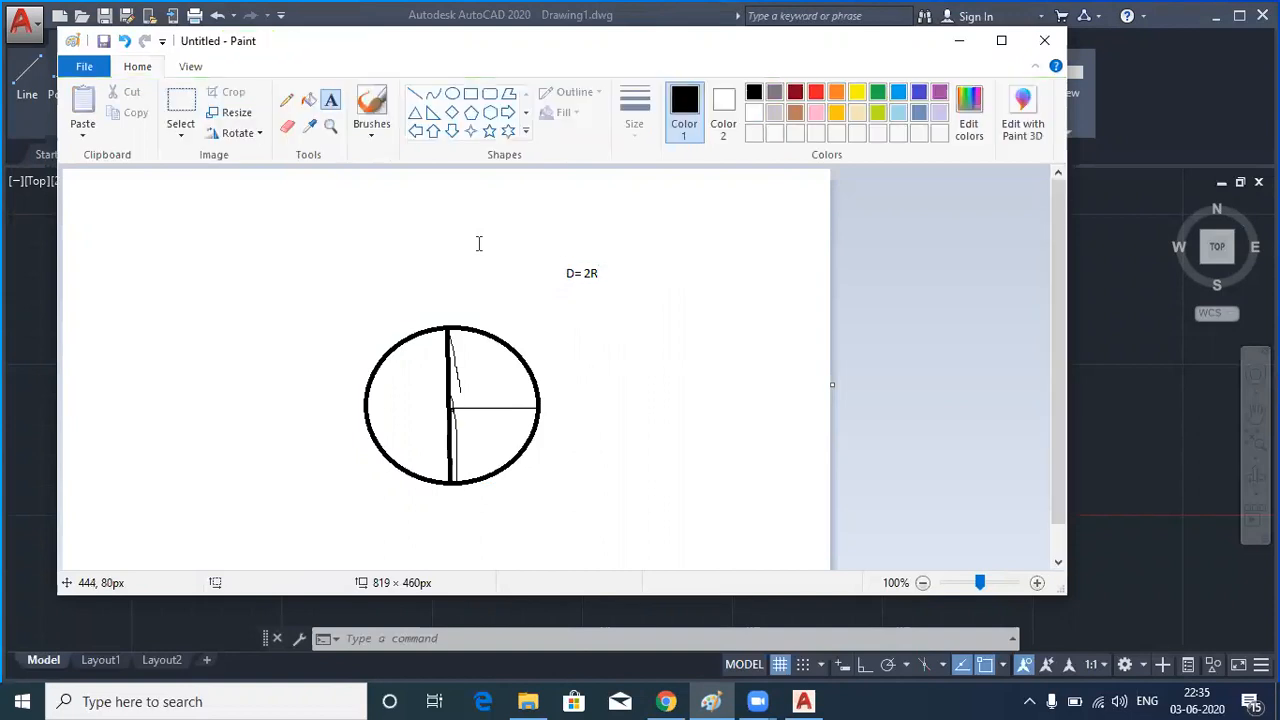
Draw a slanted straight line spanning about 179 × 121 px, tangent to the circle's upper left side
{"action": "left_click", "coordinate": [416, 93]}
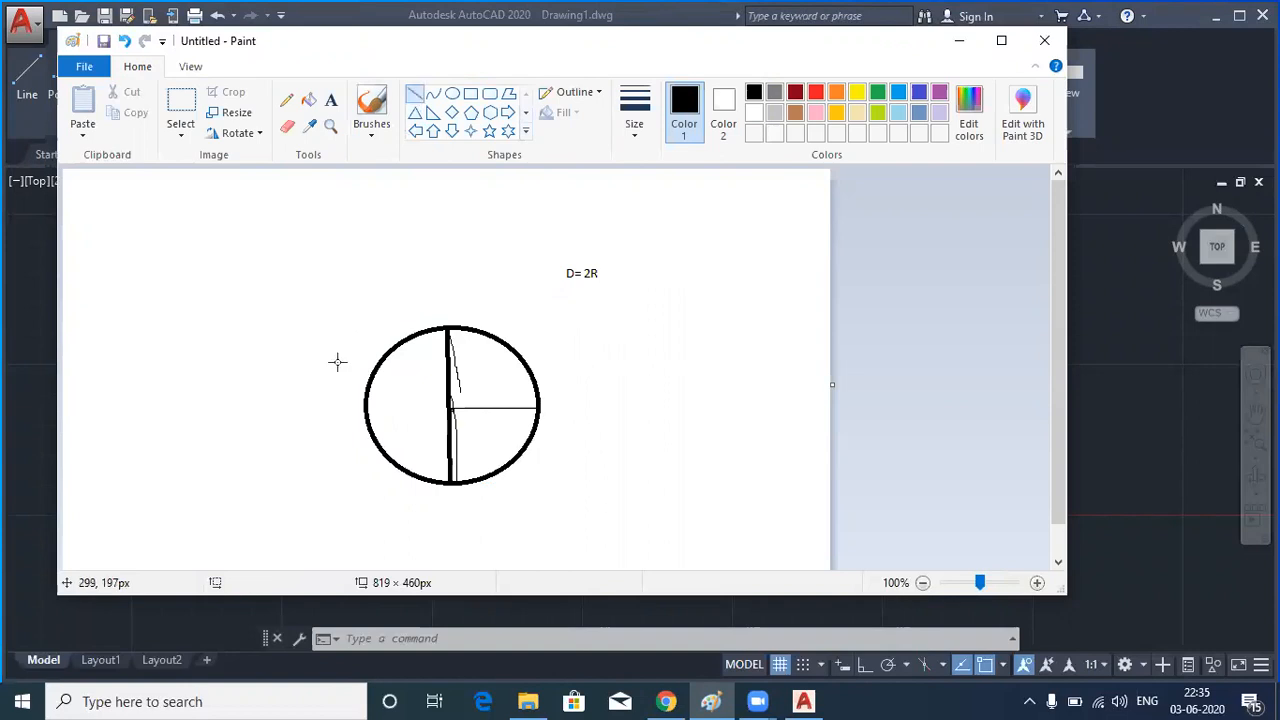
{"action": "left_click_drag", "start_coordinate": [328, 387], "coordinate": [497, 273]}
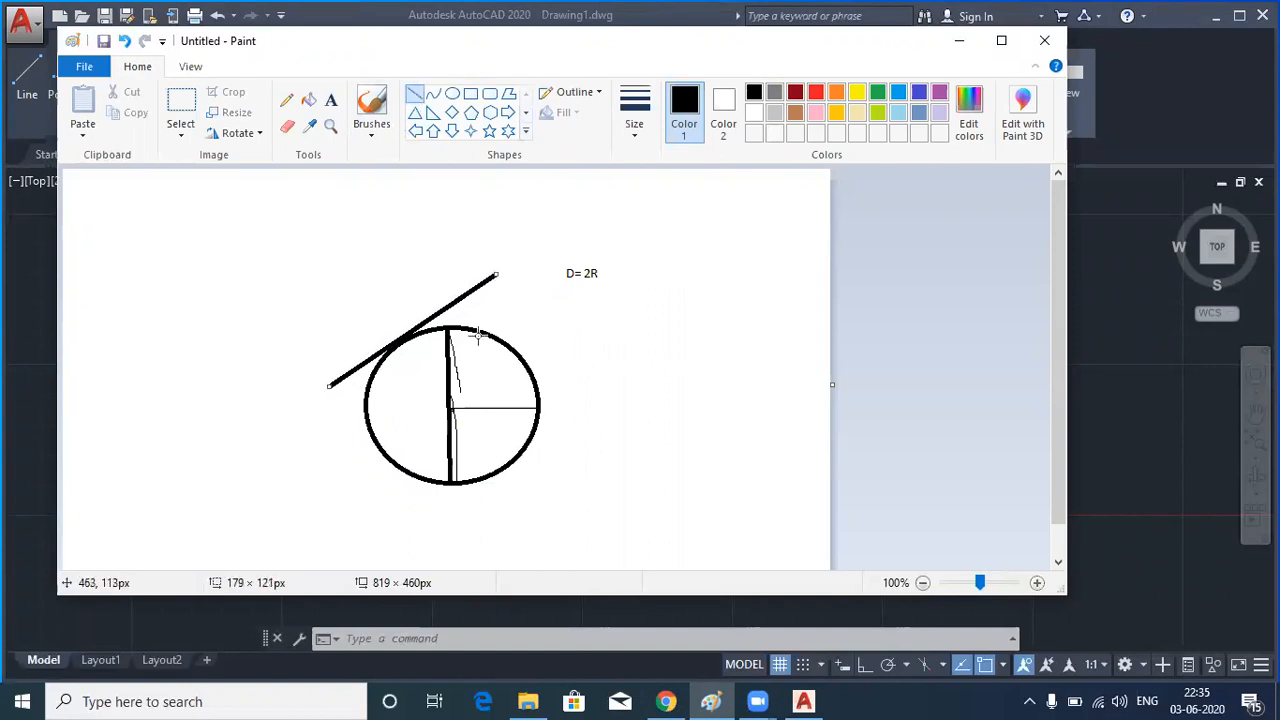
{"action": "left_click", "coordinate": [511, 293]}
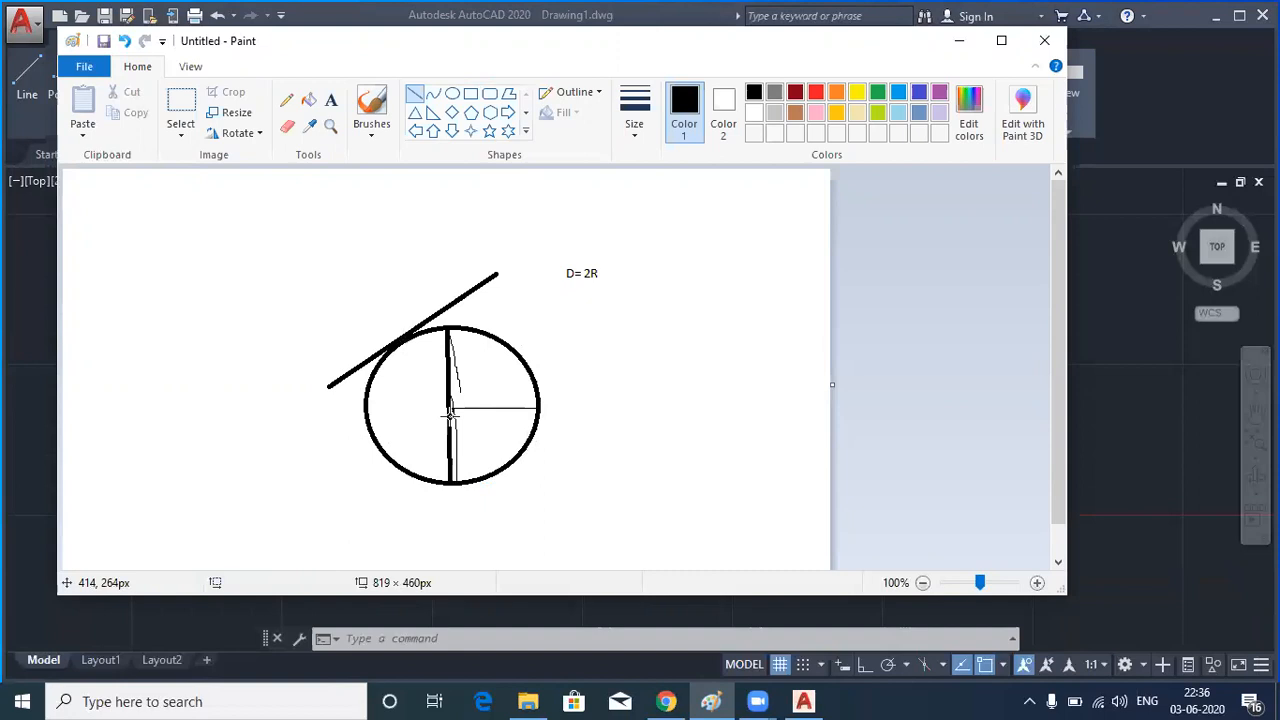
Return to AutoCAD and look through the available circle creation methods, including Center, Radius
{"action": "left_click", "coordinate": [959, 40]}
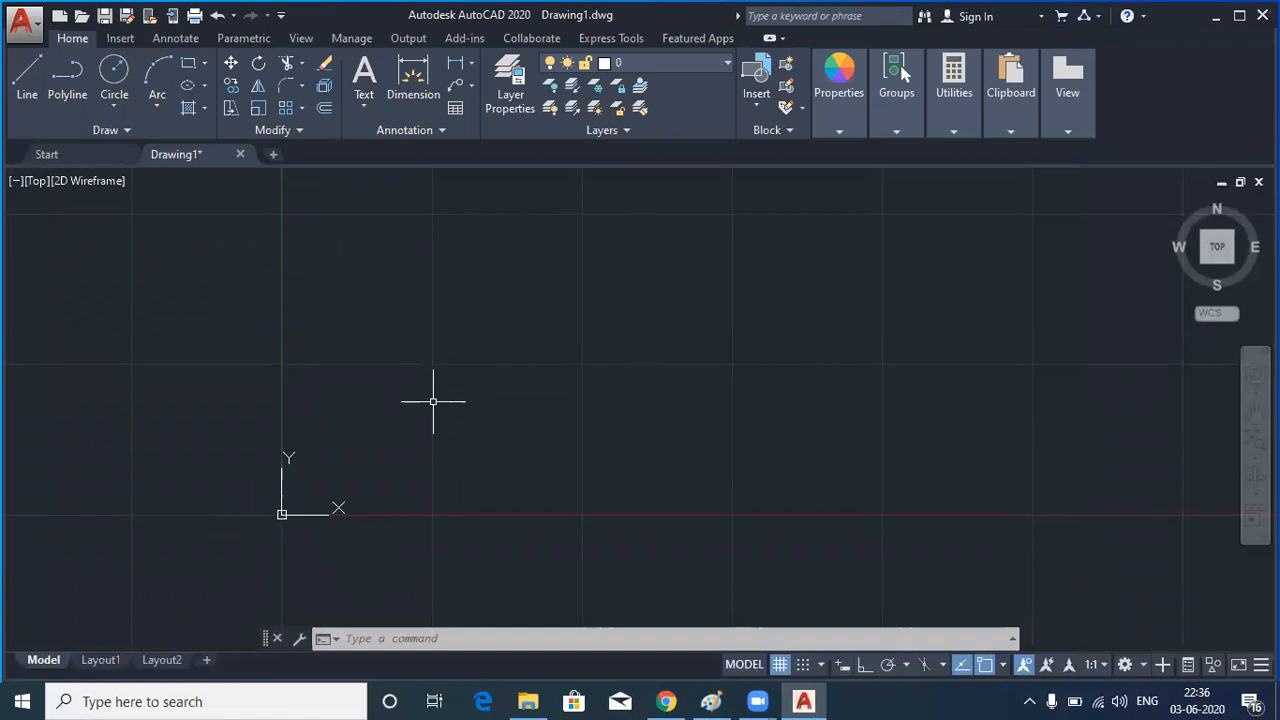
{"action": "left_click", "coordinate": [113, 107]}
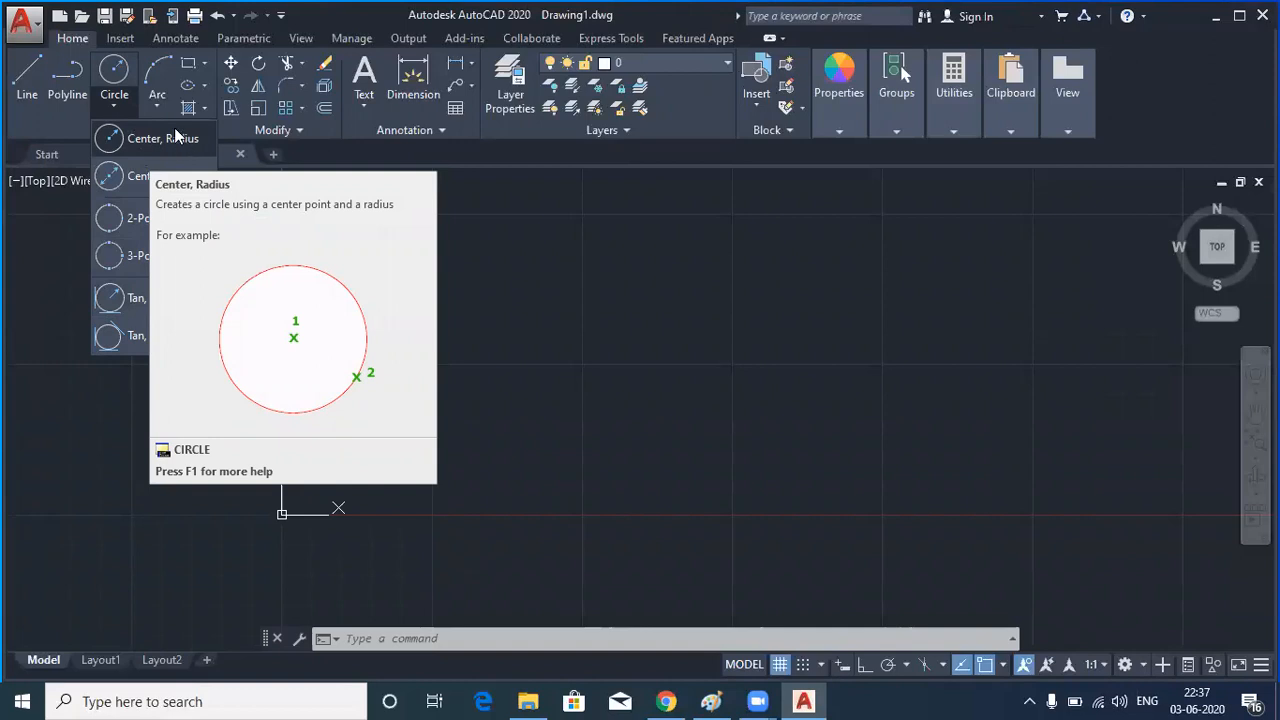
{"action": "left_click", "coordinate": [463, 313]}
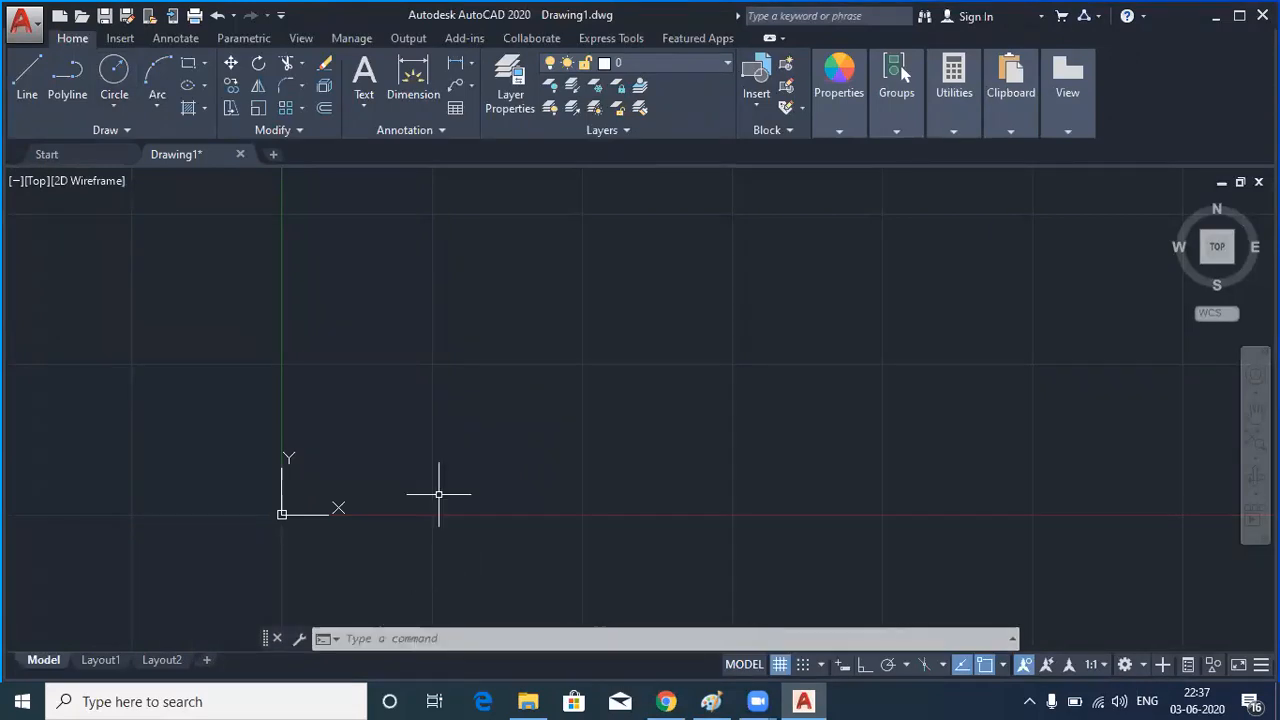
Draw a circle centred at the origin 0,0 with a radius of 25
{"action": "type", "text": "c"}
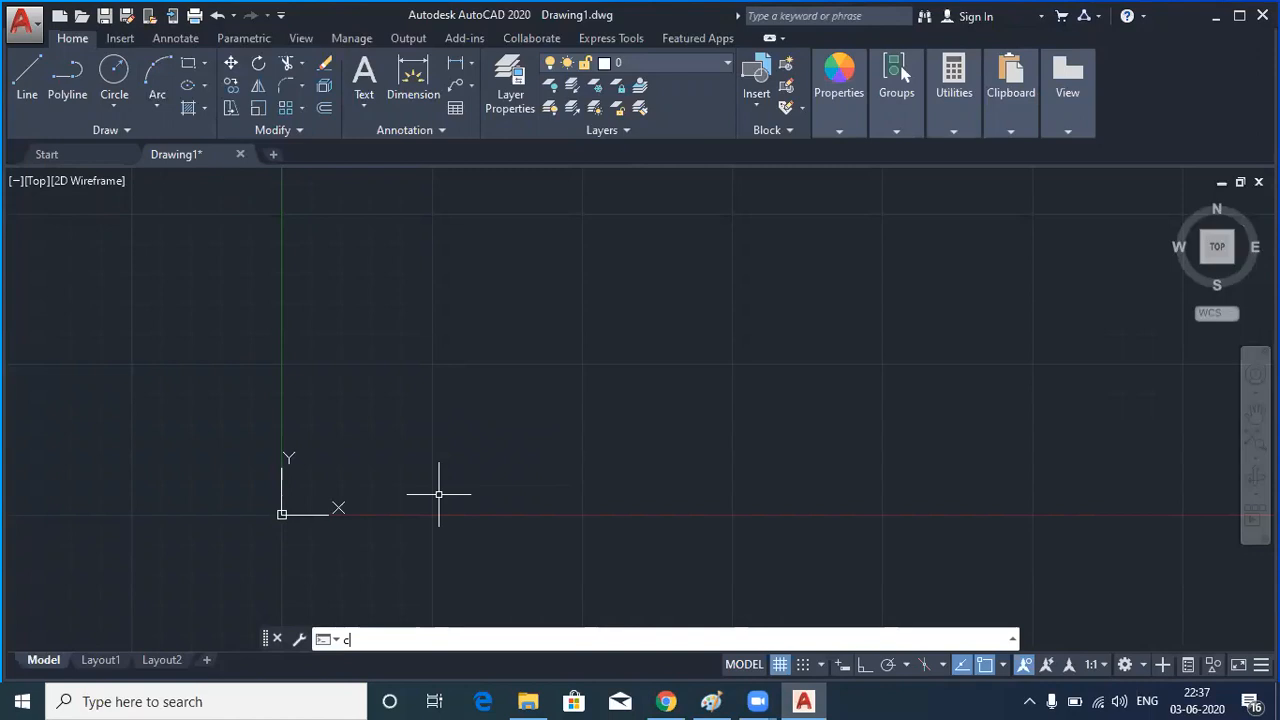
{"action": "key", "text": "Return"}
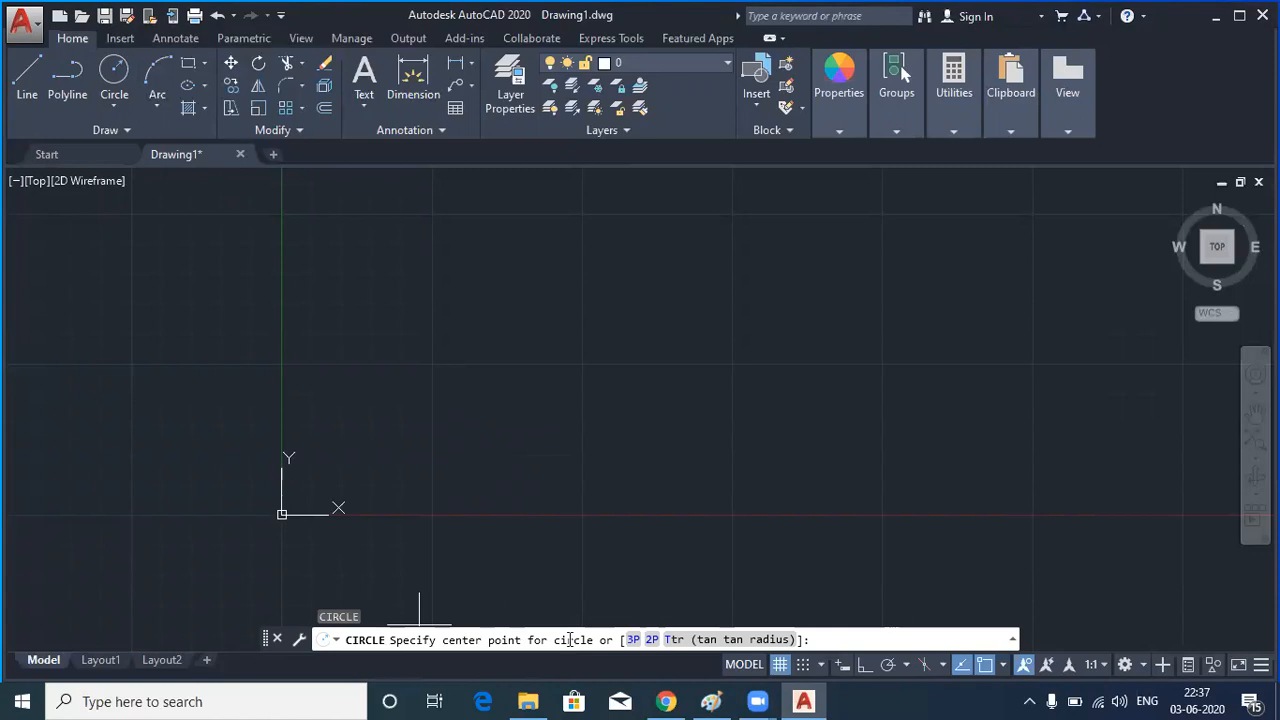
{"action": "middle_click_drag", "start_coordinate": [423, 551], "coordinate": [619, 415]}
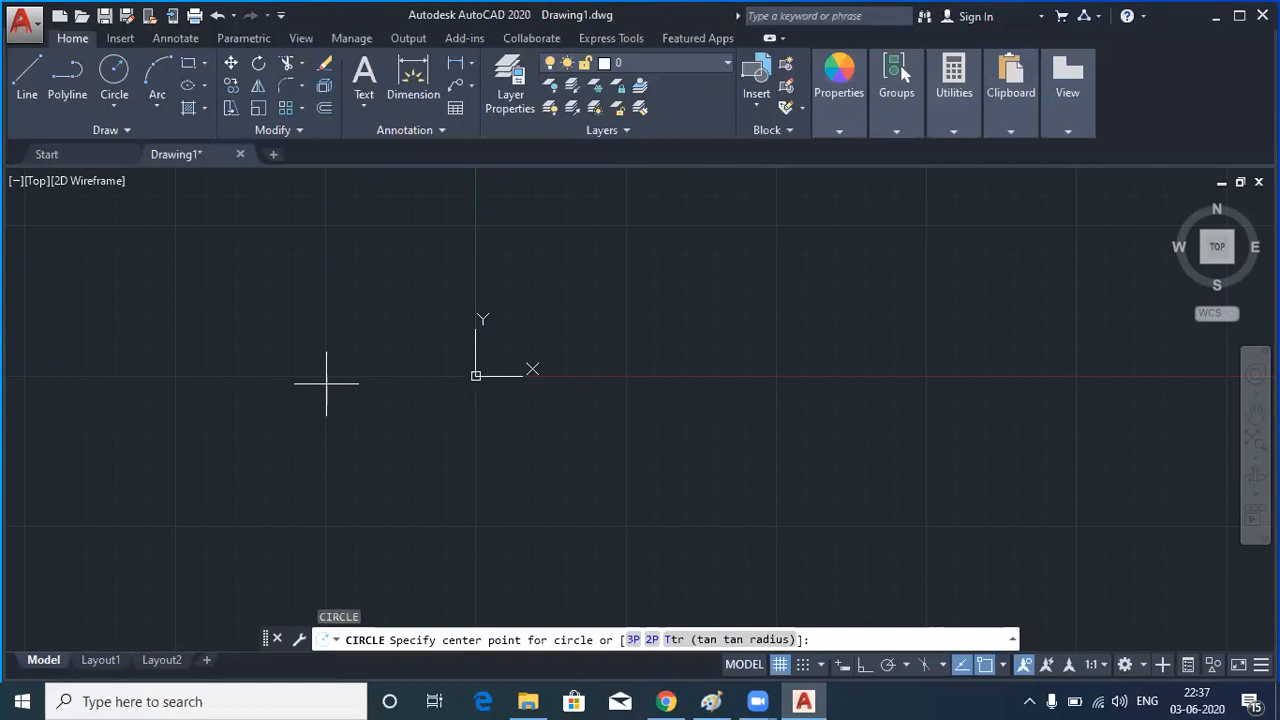
{"action": "type", "text": "0,0"}
{"action": "key", "text": "Return"}
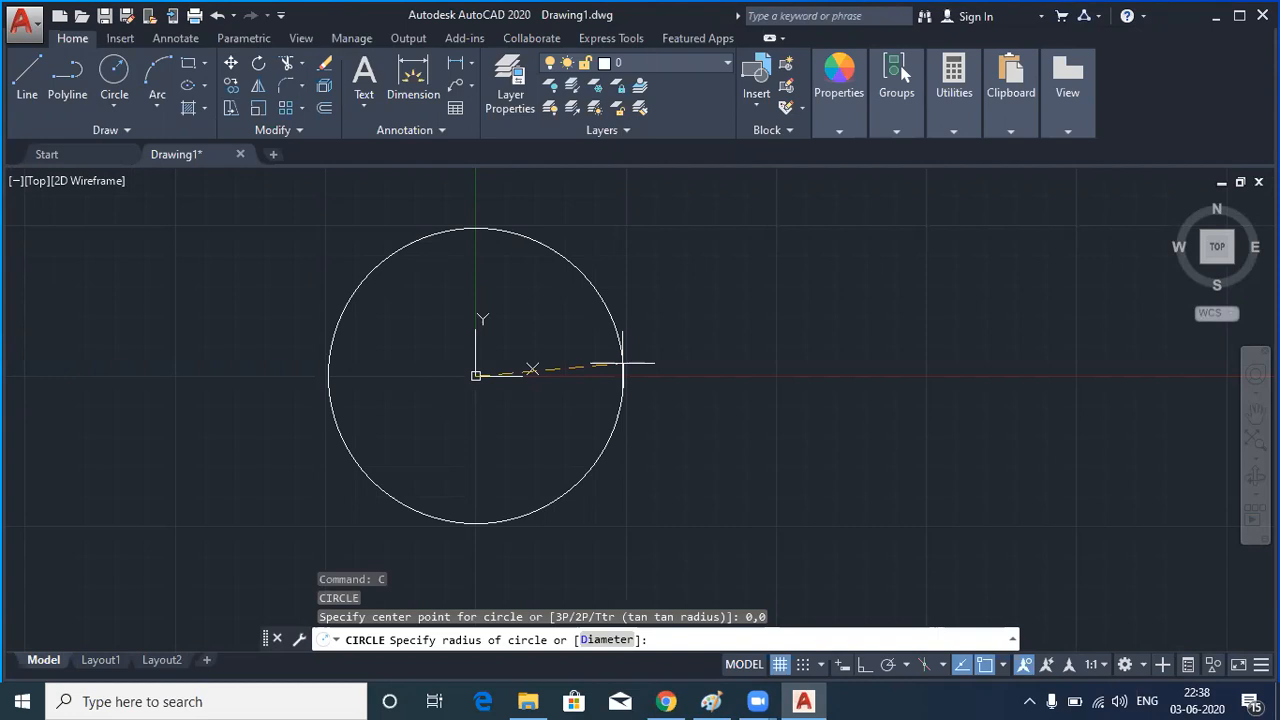
{"action": "type", "text": "25"}
{"action": "key", "text": "Return"}
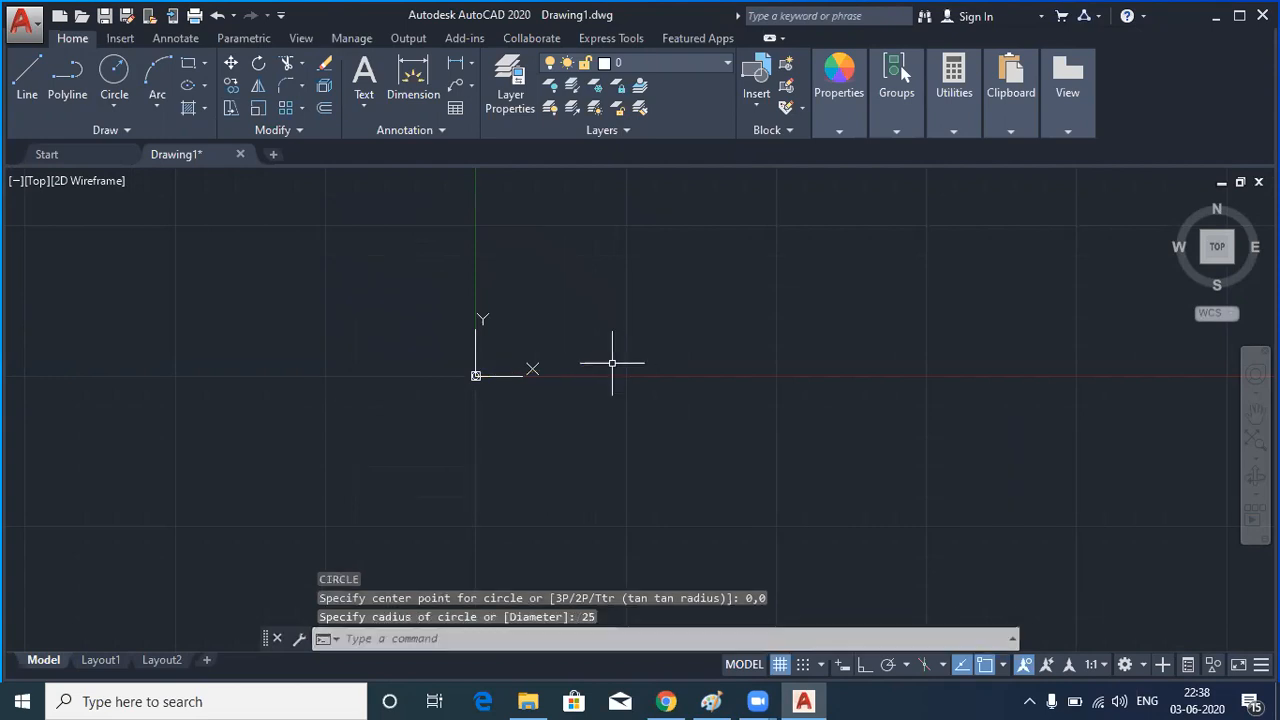
{"action": "scroll", "coordinate": [513, 373], "scroll_direction": "up", "scroll_amount": 3}
{"action": "scroll", "coordinate": [269, 360], "scroll_direction": "up", "scroll_amount": 5}
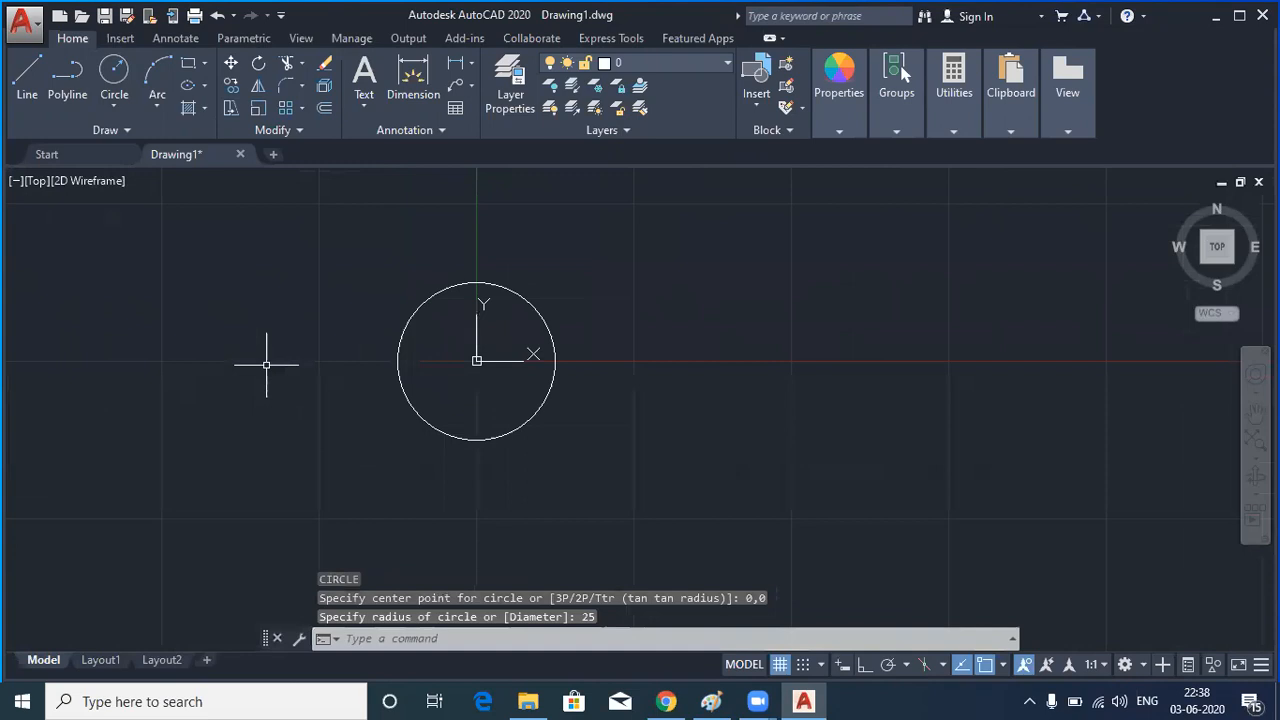
{"action": "scroll", "coordinate": [442, 362], "scroll_direction": "up", "scroll_amount": 2}
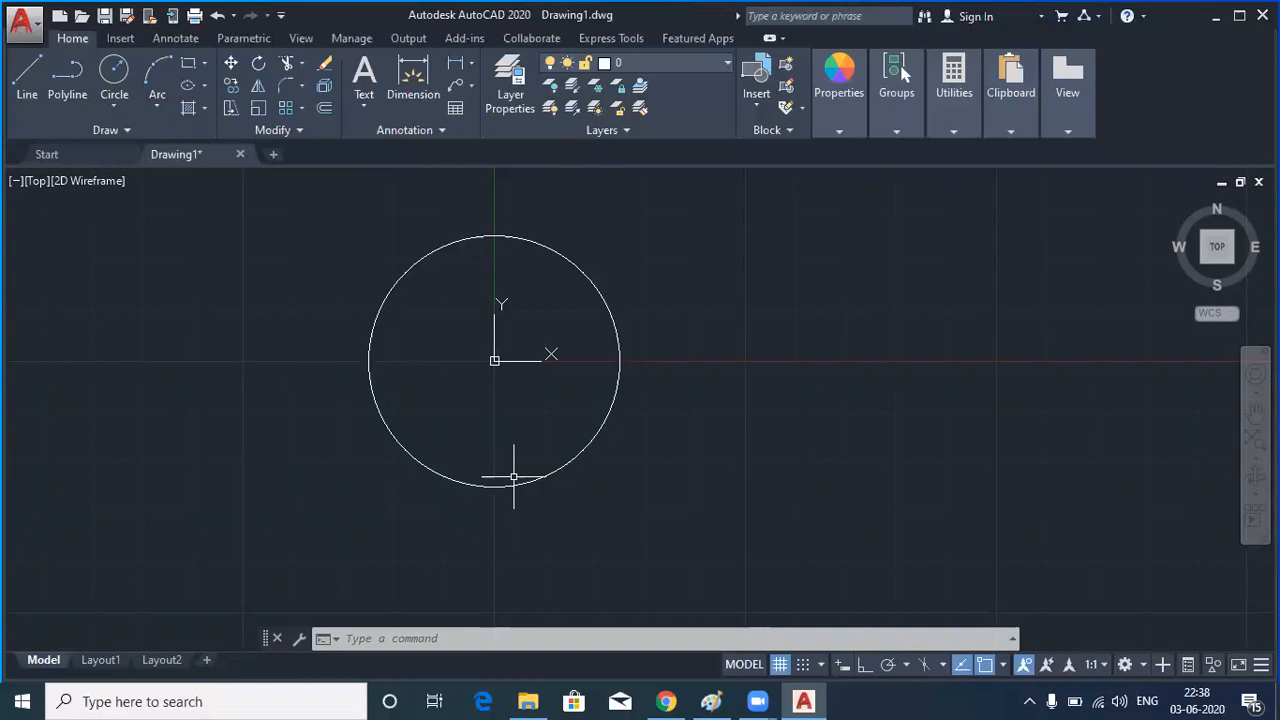
Draw a second circle with a diameter of 75, centred on the X axis to the right of the first circle
{"action": "left_click", "coordinate": [109, 107]}
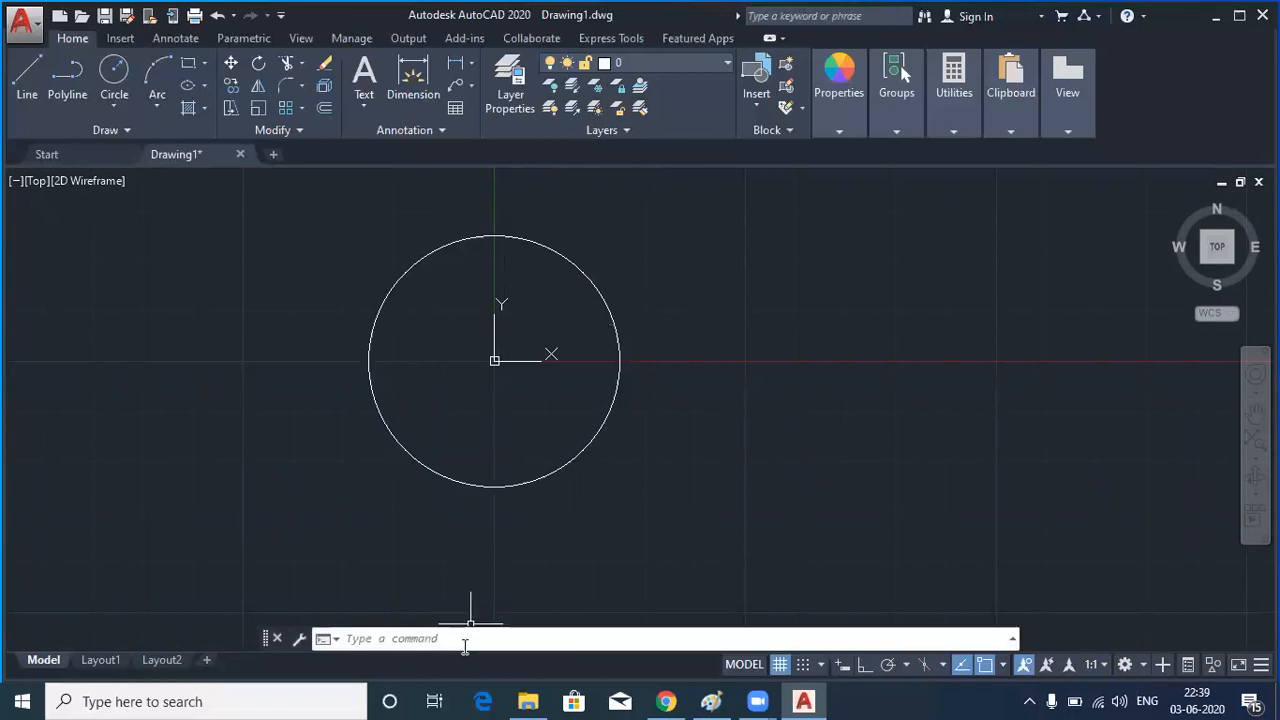
{"action": "type", "text": "c"}
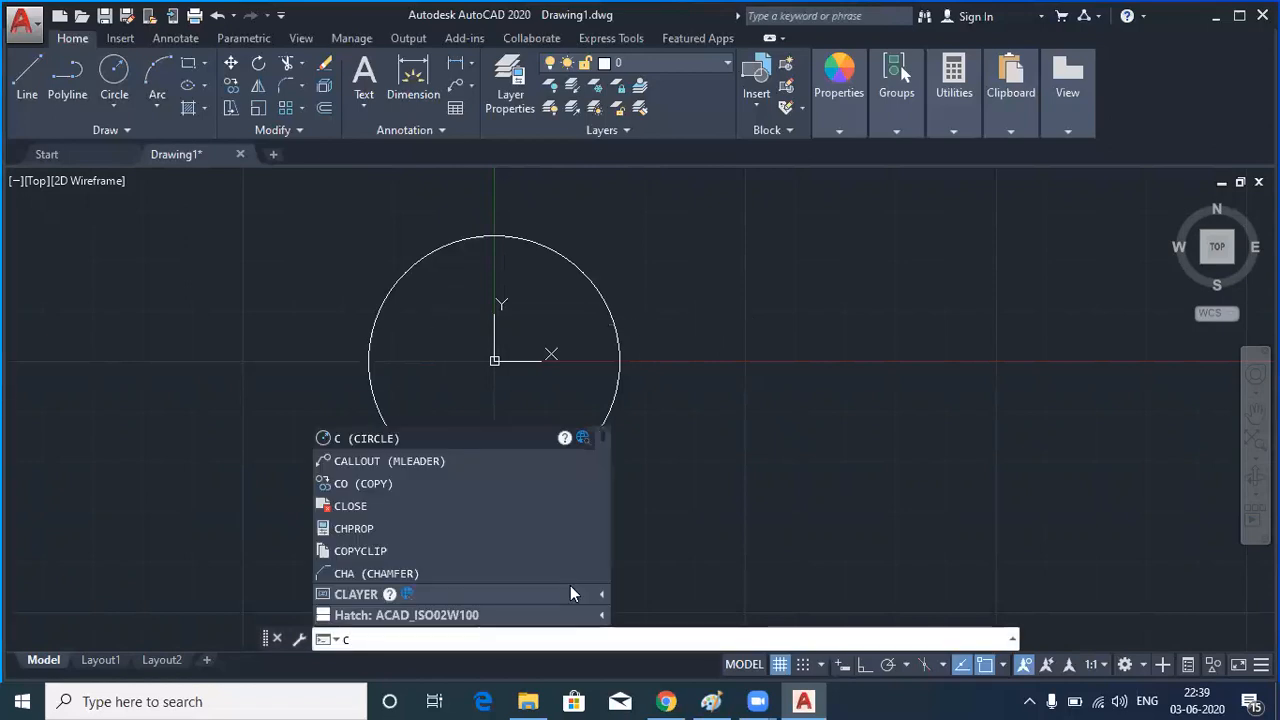
{"action": "key", "text": "Return"}
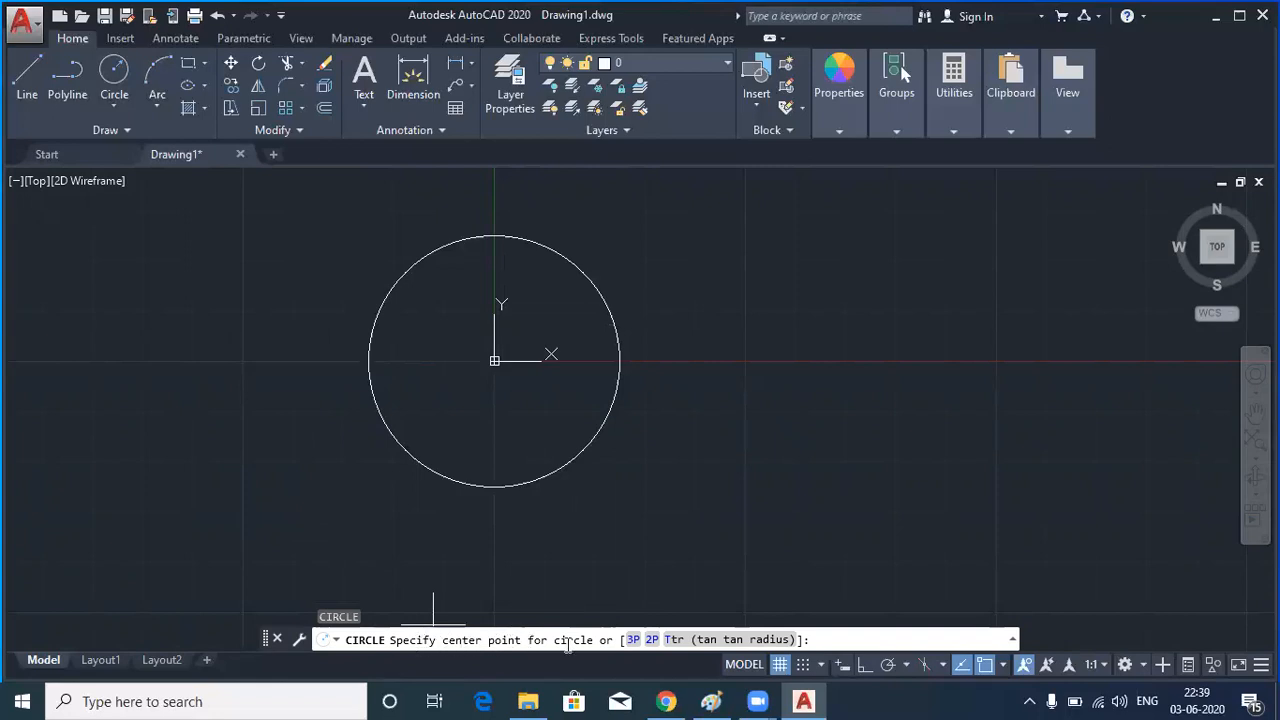
{"action": "middle_click_drag", "start_coordinate": [814, 410], "coordinate": [648, 424]}
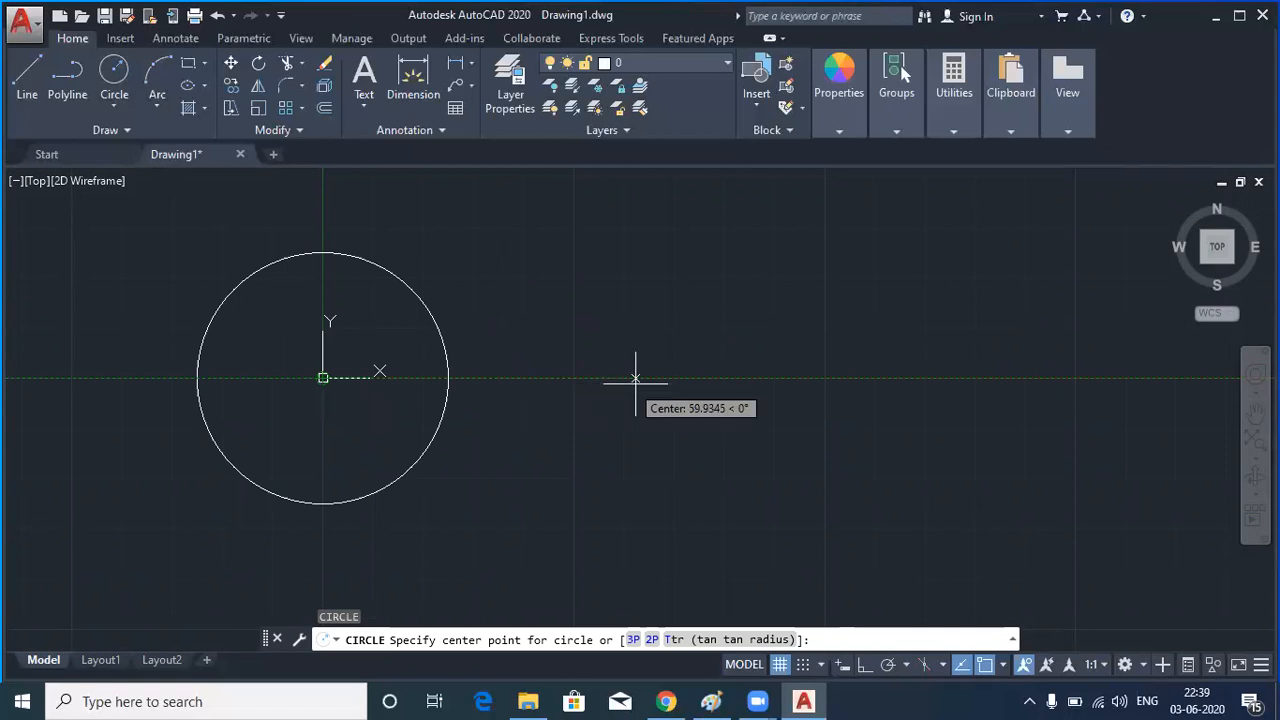
{"action": "left_click", "coordinate": [826, 378]}
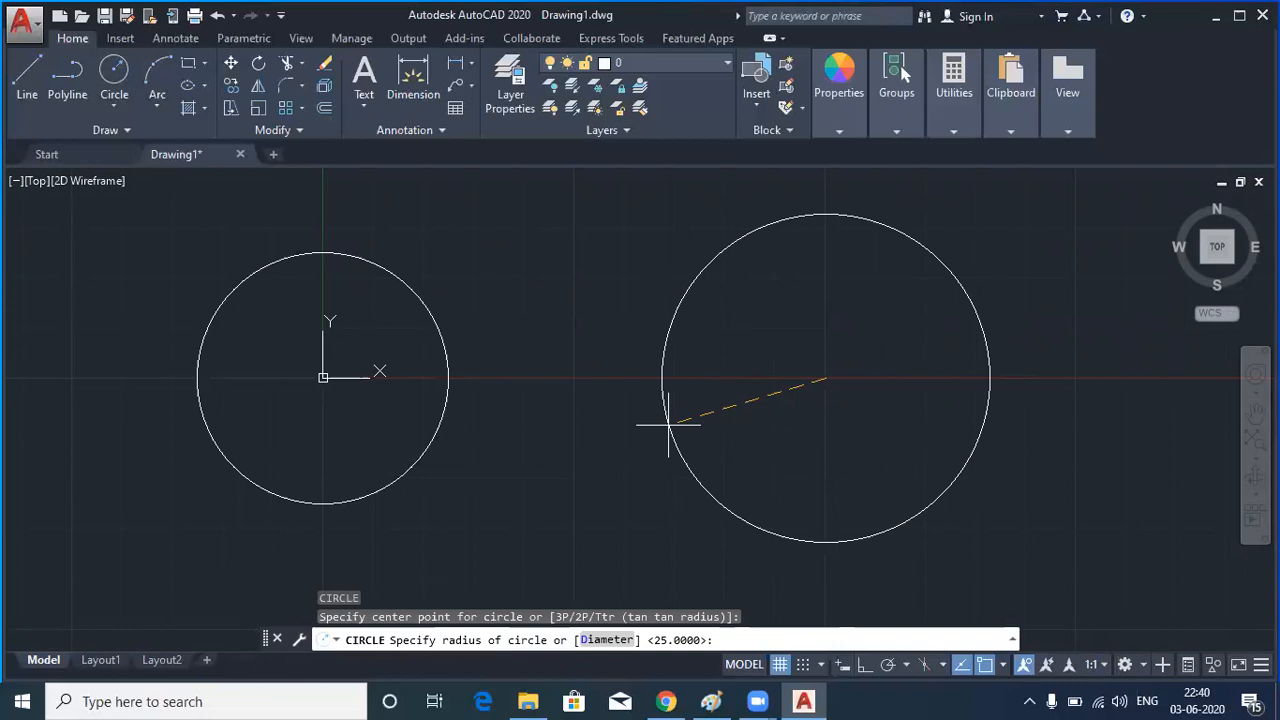
{"action": "type", "text": "d"}
{"action": "key", "text": "Return"}
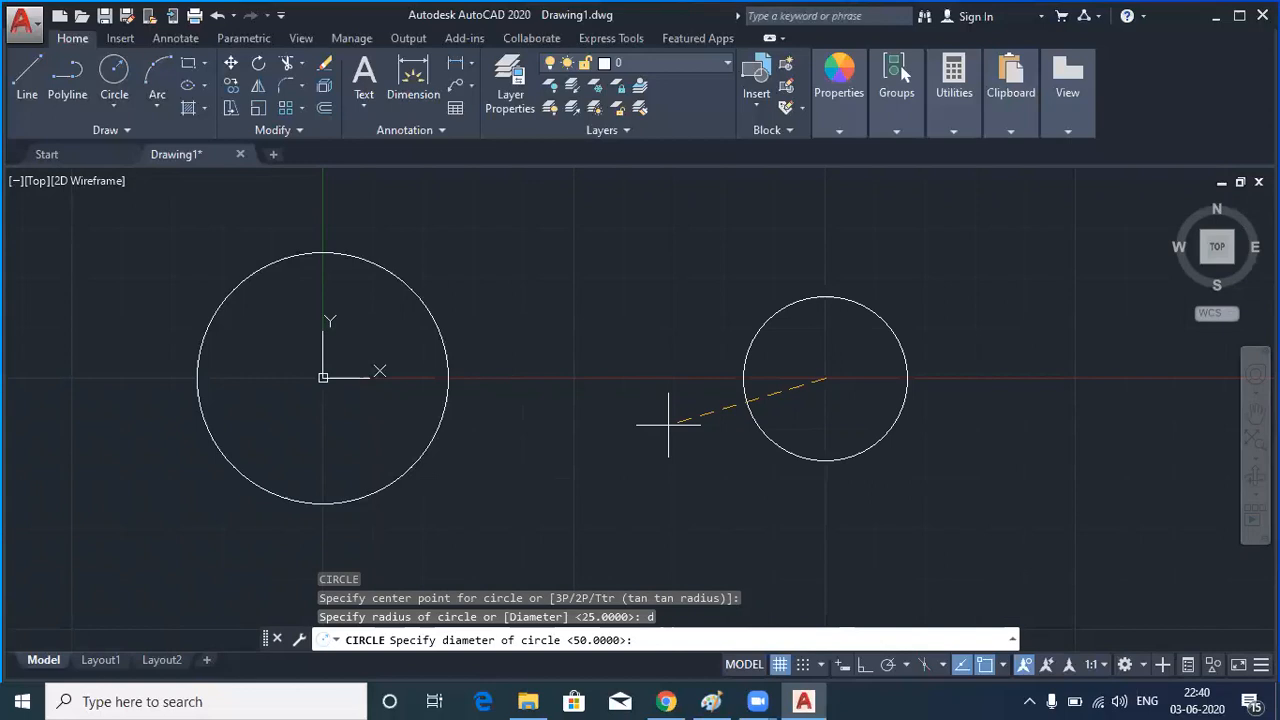
{"action": "type", "text": "75"}
{"action": "key", "text": "Return"}
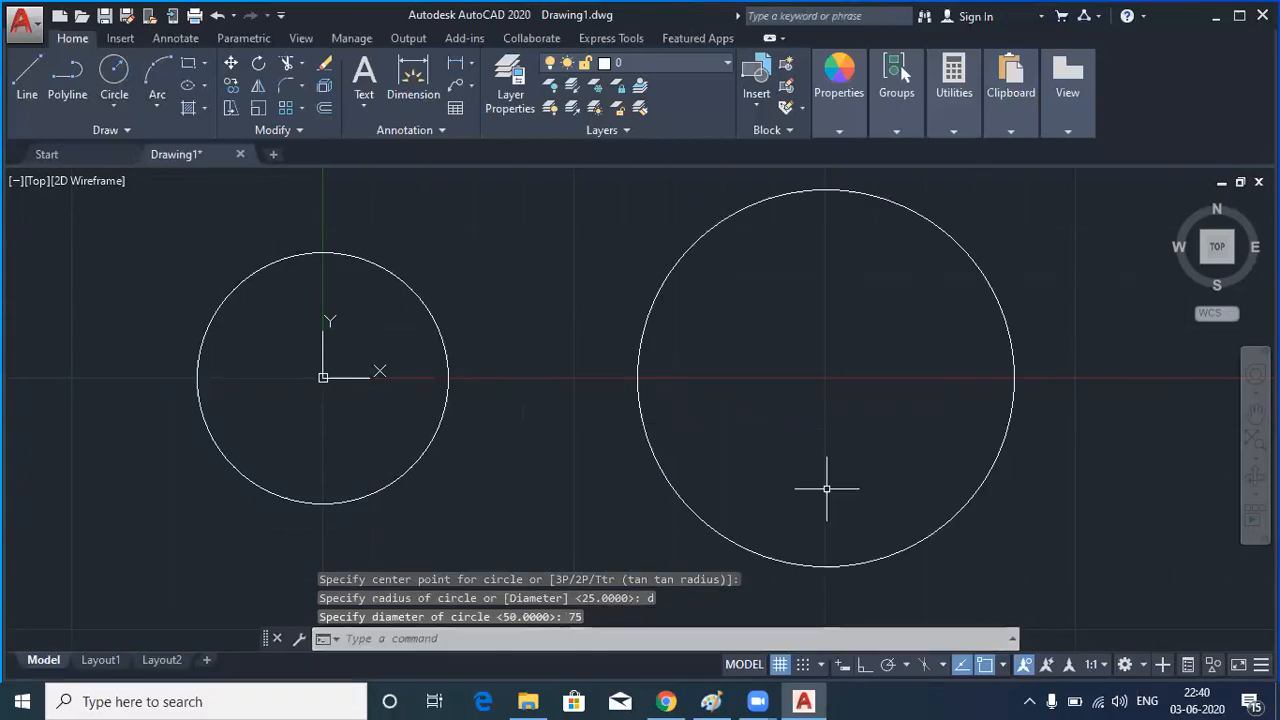
Add a radius dimension to the smaller circle, placing its text outside at the upper right
{"action": "left_click", "coordinate": [471, 66]}
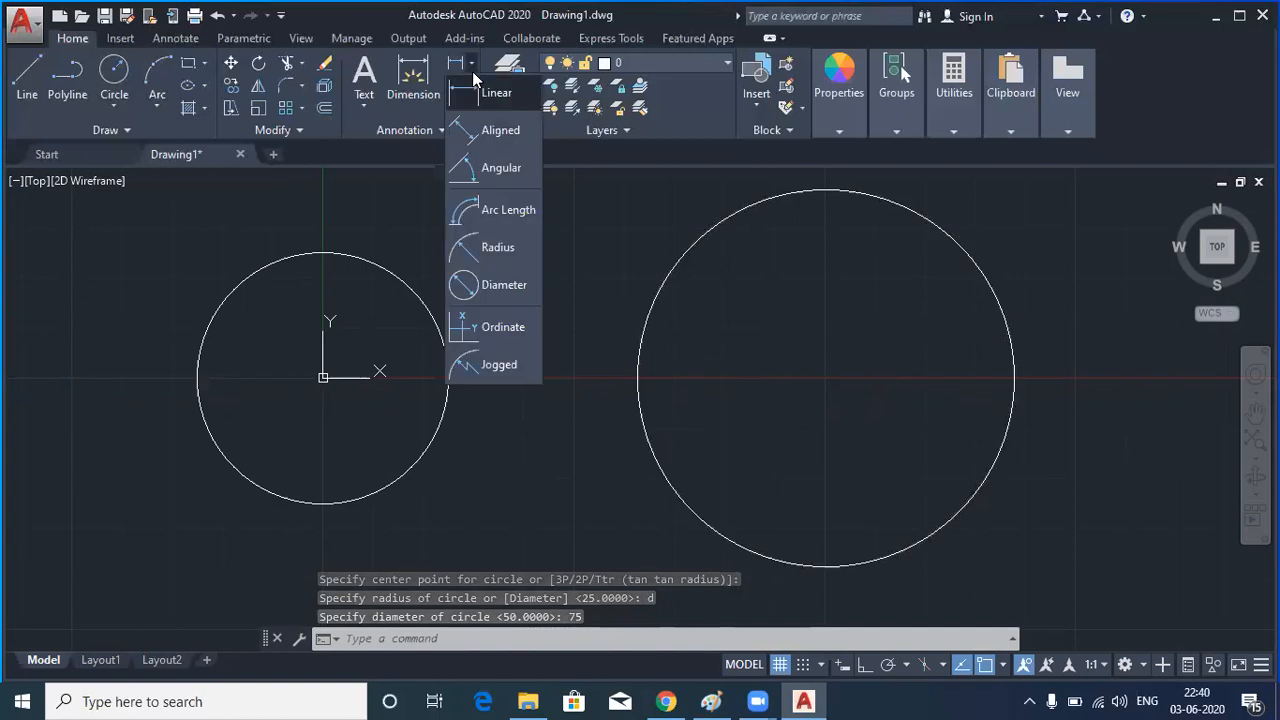
{"action": "left_click", "coordinate": [500, 252]}
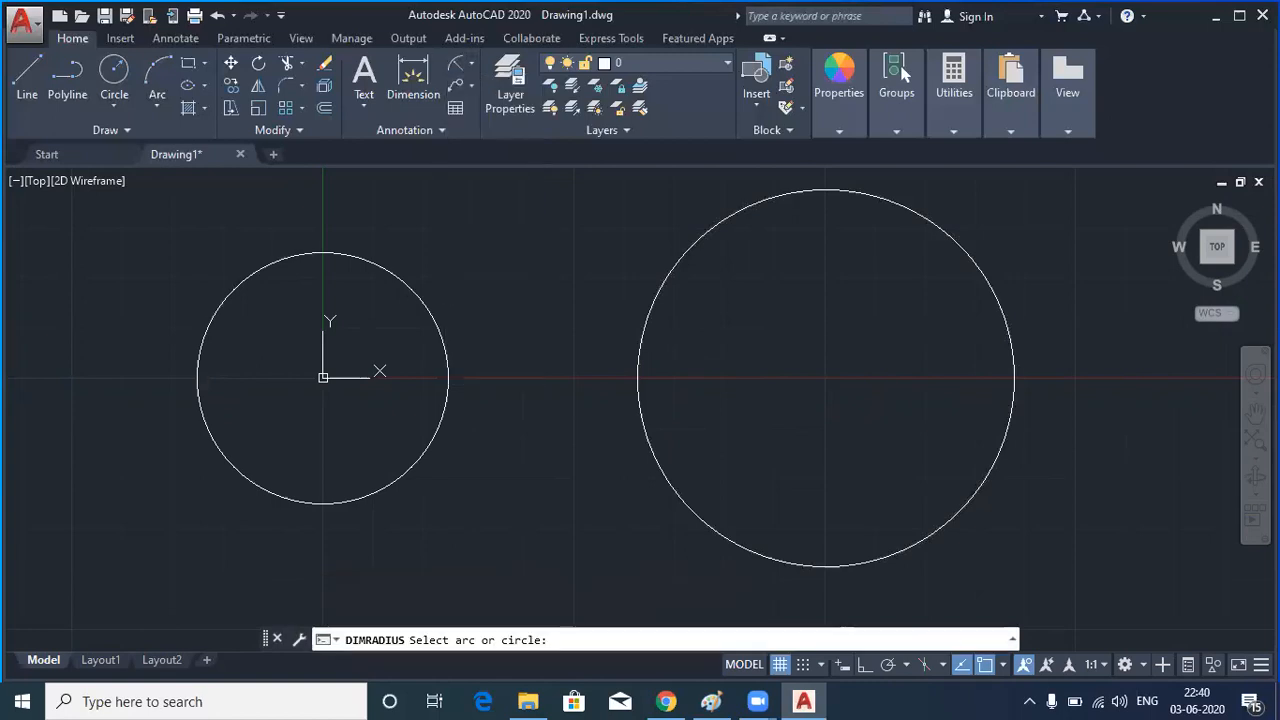
{"action": "left_click", "coordinate": [415, 287]}
{"action": "left_click", "coordinate": [455, 221]}
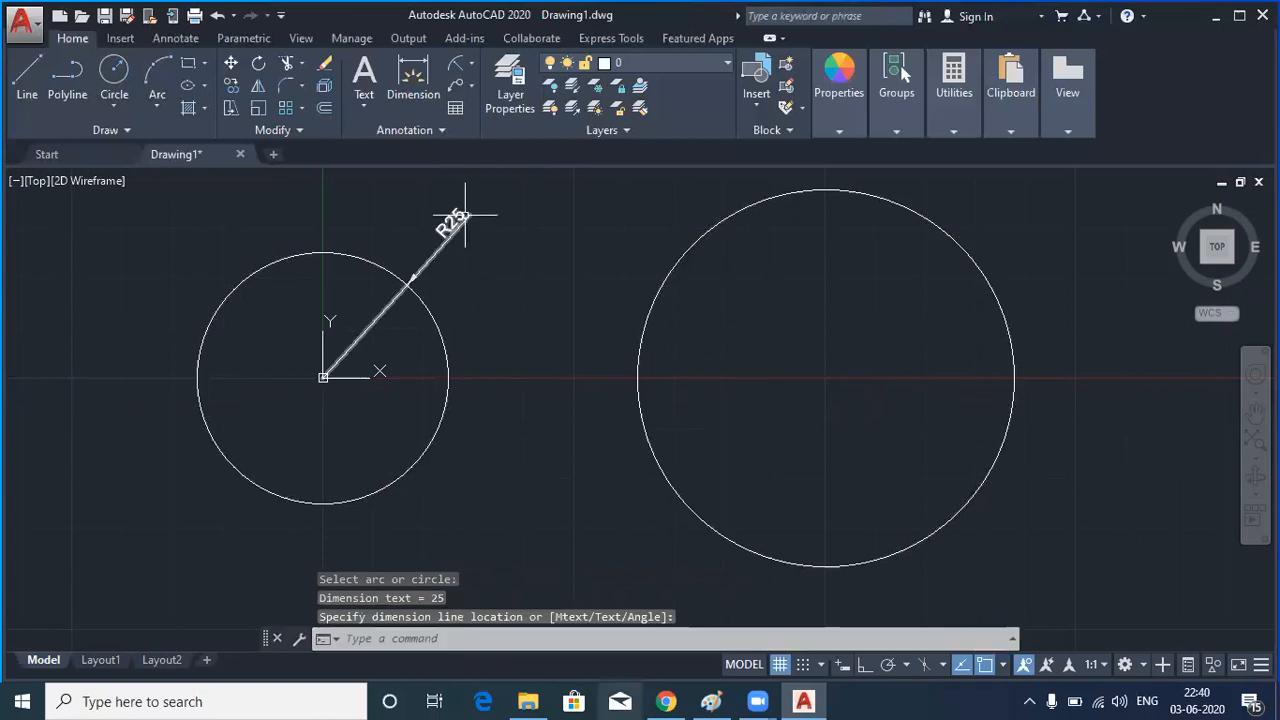
Add a diameter dimension to the larger circle, placing its text outside at the upper left
{"action": "left_click", "coordinate": [469, 62]}
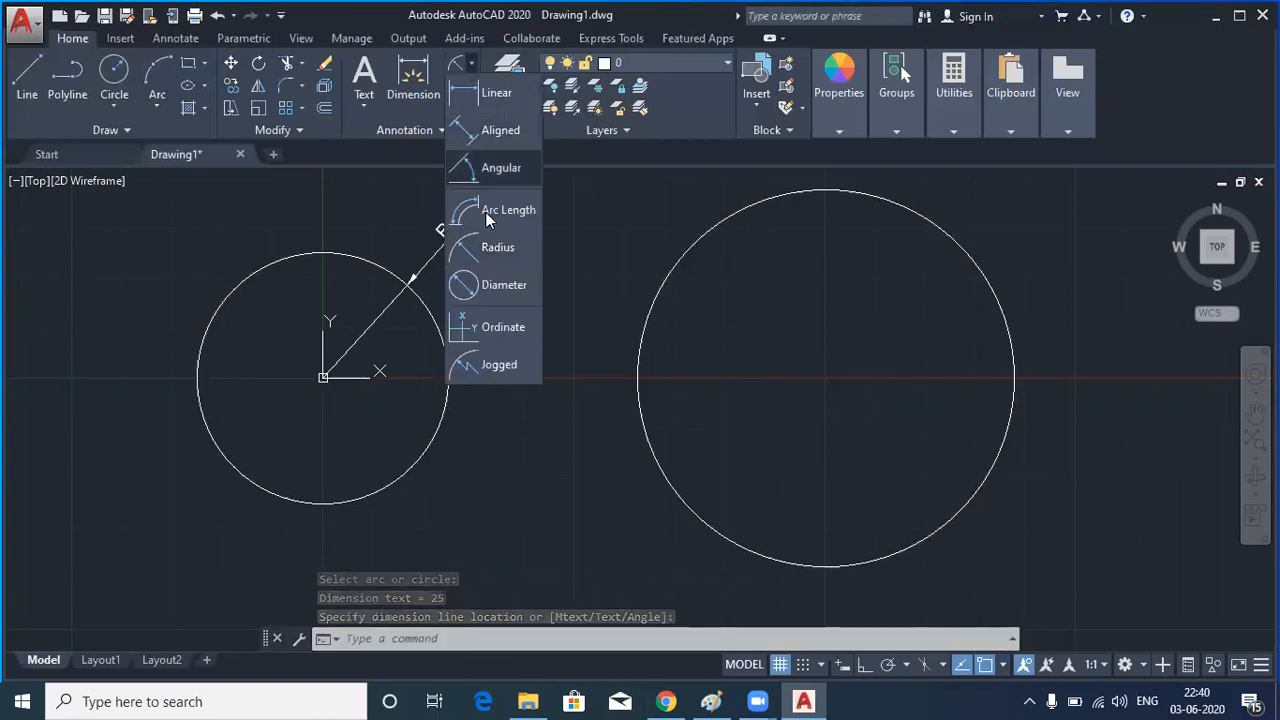
{"action": "left_click", "coordinate": [497, 285]}
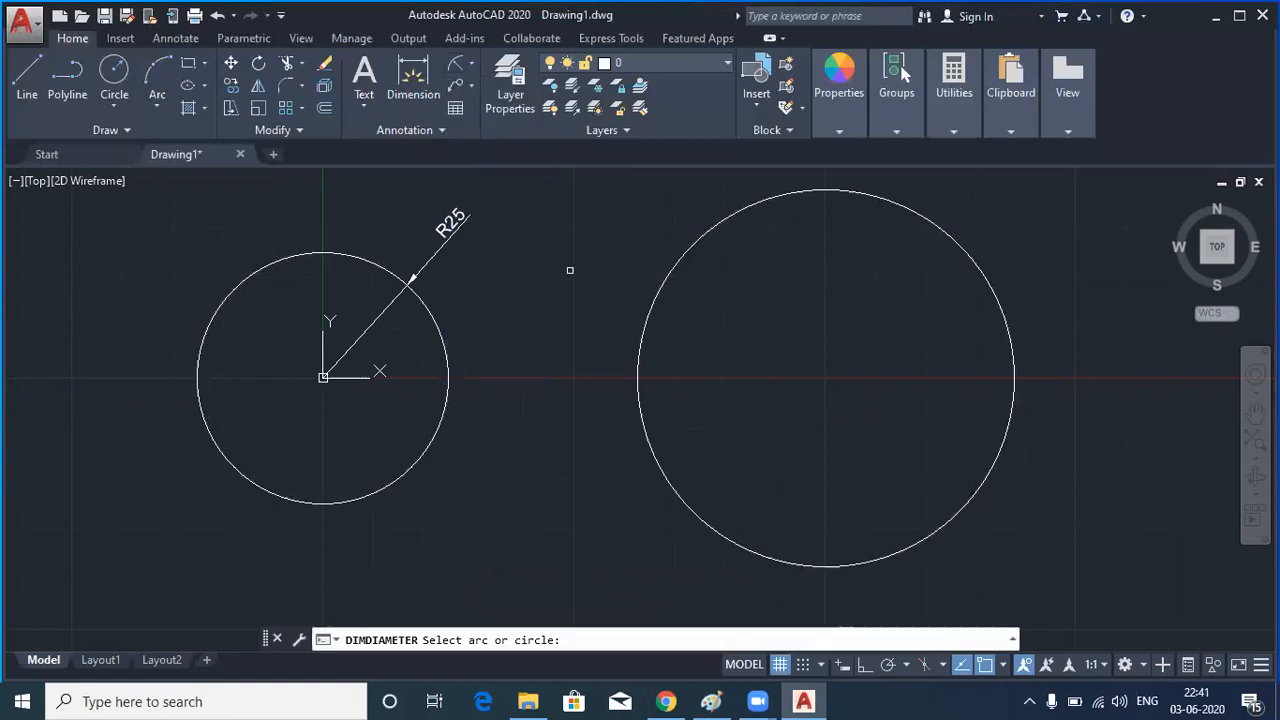
{"action": "left_click", "coordinate": [686, 247]}
{"action": "left_click", "coordinate": [551, 201]}
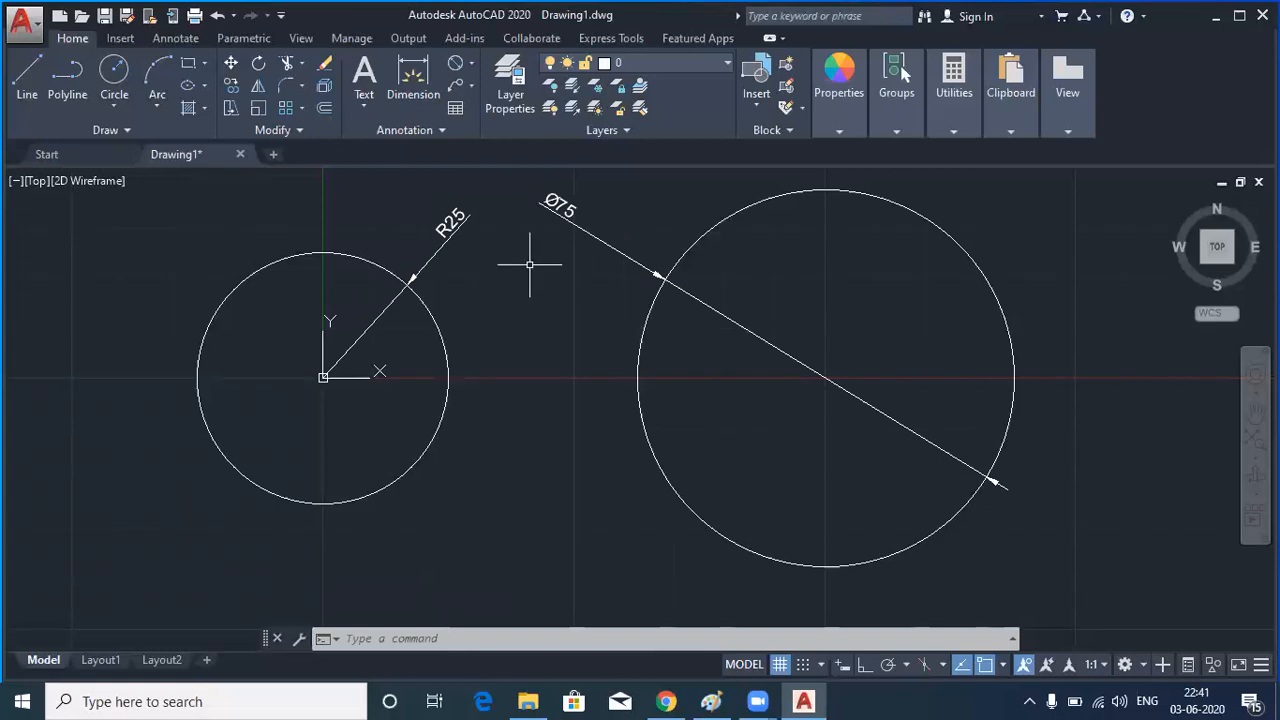
Switch to Paint to review the diameter in the circle sketch, and return to the AutoCAD drawing
{"action": "left_click", "coordinate": [124, 107]}
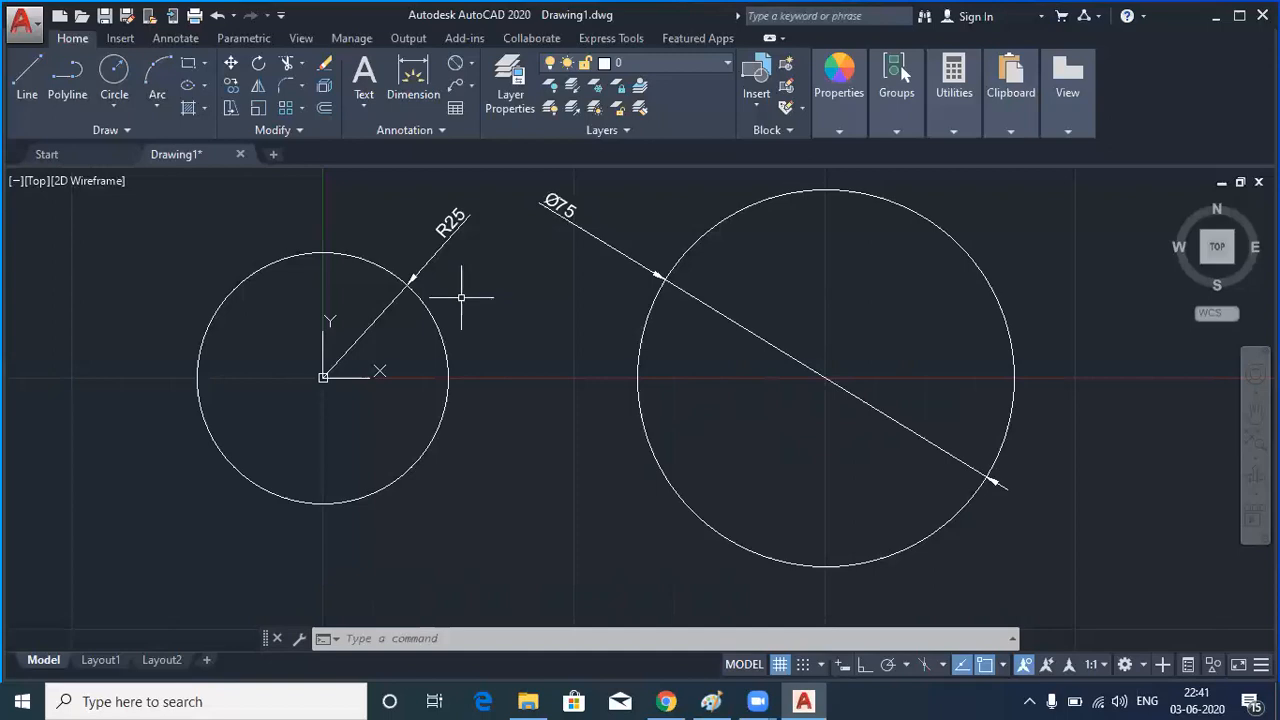
{"action": "left_click", "coordinate": [712, 701]}
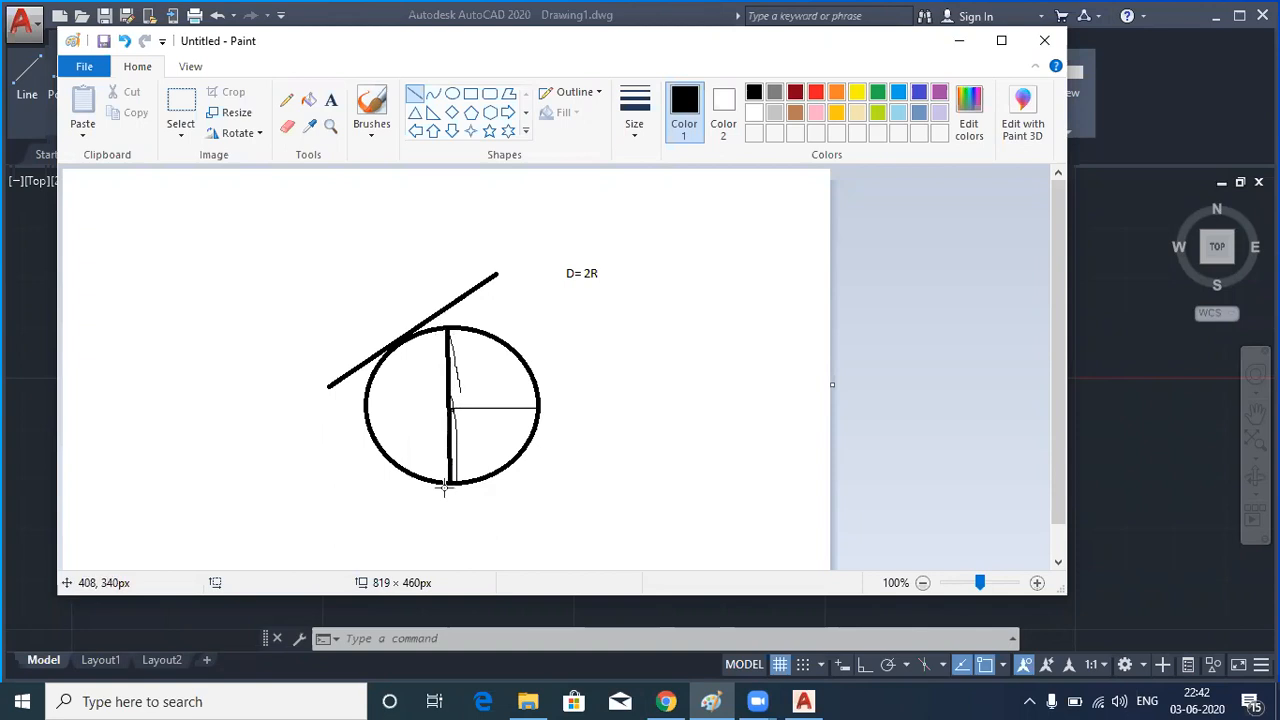
{"action": "left_click", "coordinate": [963, 45]}
Draw a vertical line 50 long to the right of the diameter 75 circle, with Ortho on
{"action": "middle_click_drag", "start_coordinate": [773, 375], "coordinate": [552, 396]}
{"action": "scroll", "coordinate": [580, 407], "scroll_direction": "down", "scroll_amount": 2}
{"action": "left_click", "coordinate": [27, 80]}
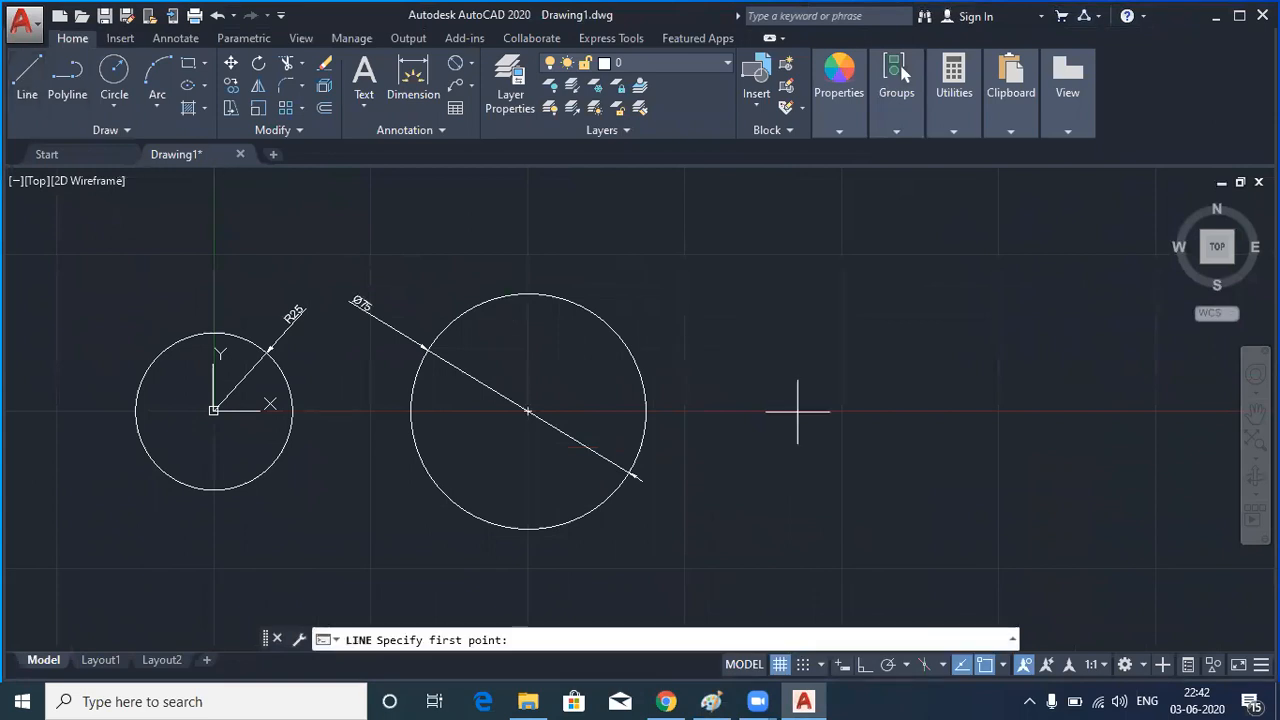
{"action": "left_click", "coordinate": [840, 280]}
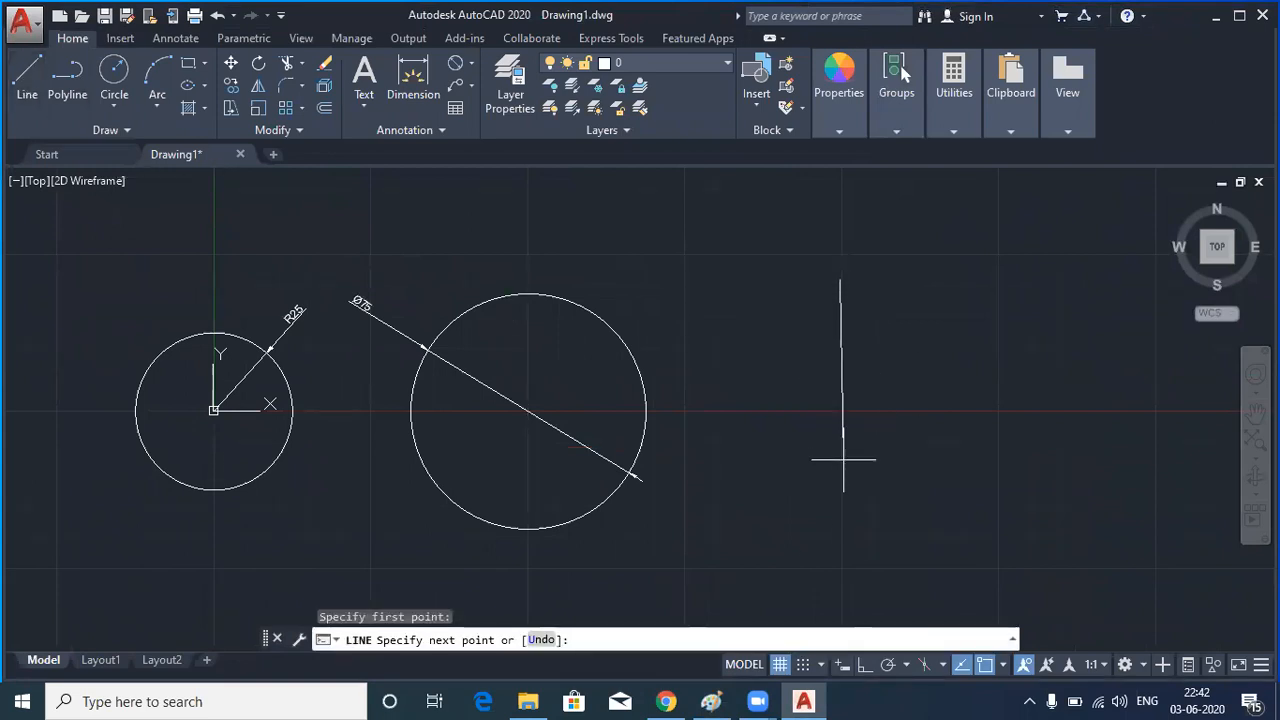
{"action": "left_click", "coordinate": [865, 664]}
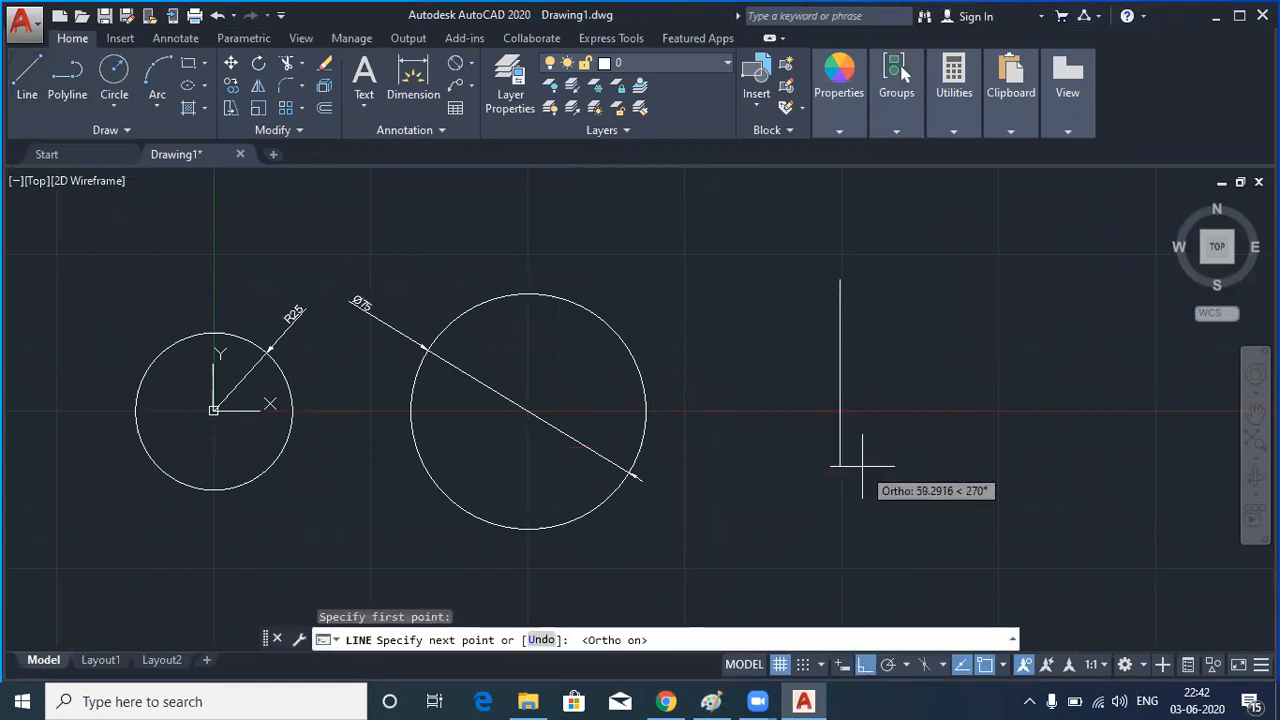
{"action": "type", "text": "50"}
{"action": "key", "text": "Return"}
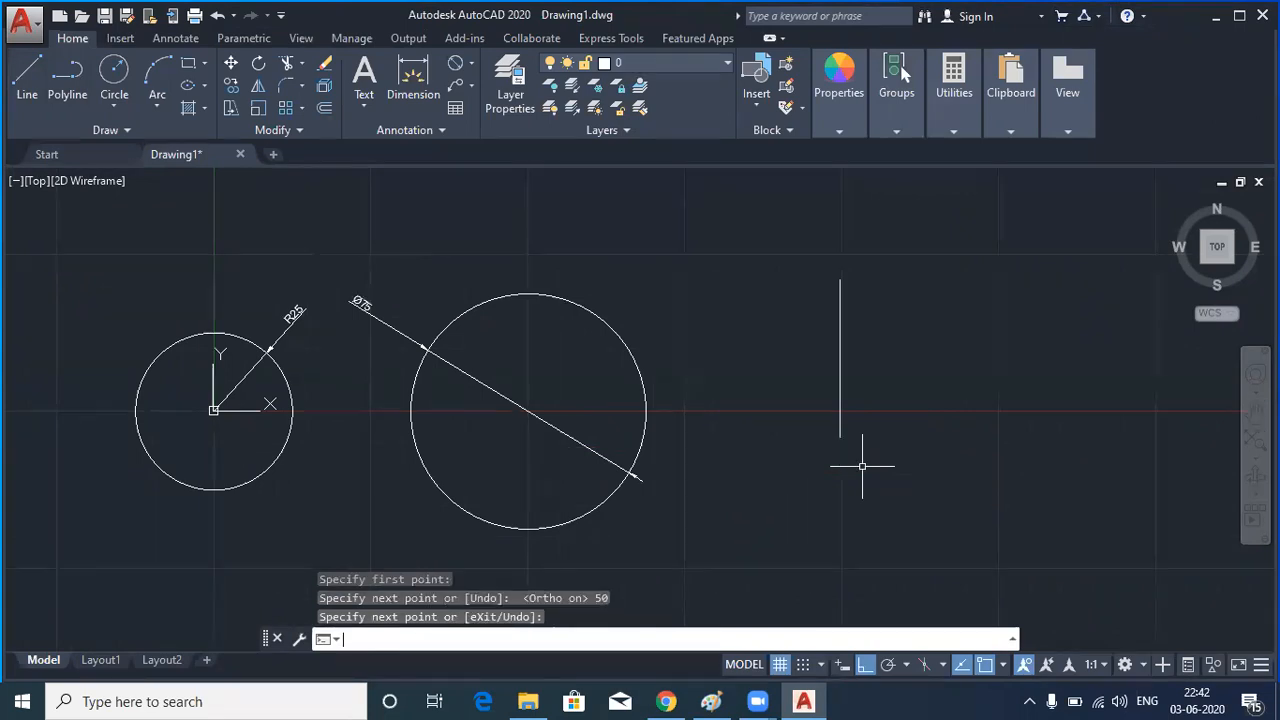
{"action": "key", "text": "Return"}
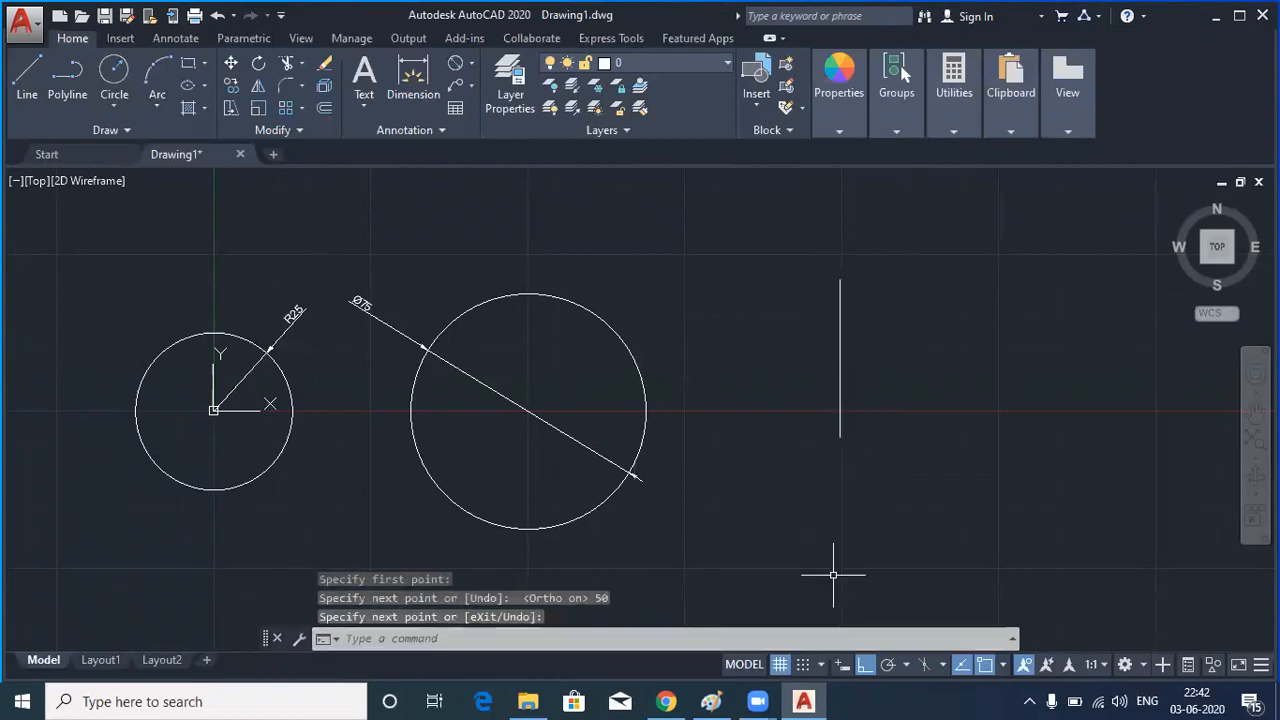
Draw a two-point (2P) circle using the upper and lower endpoints of the vertical line as its diameter
{"action": "type", "text": "c"}
{"action": "key", "text": "Return"}
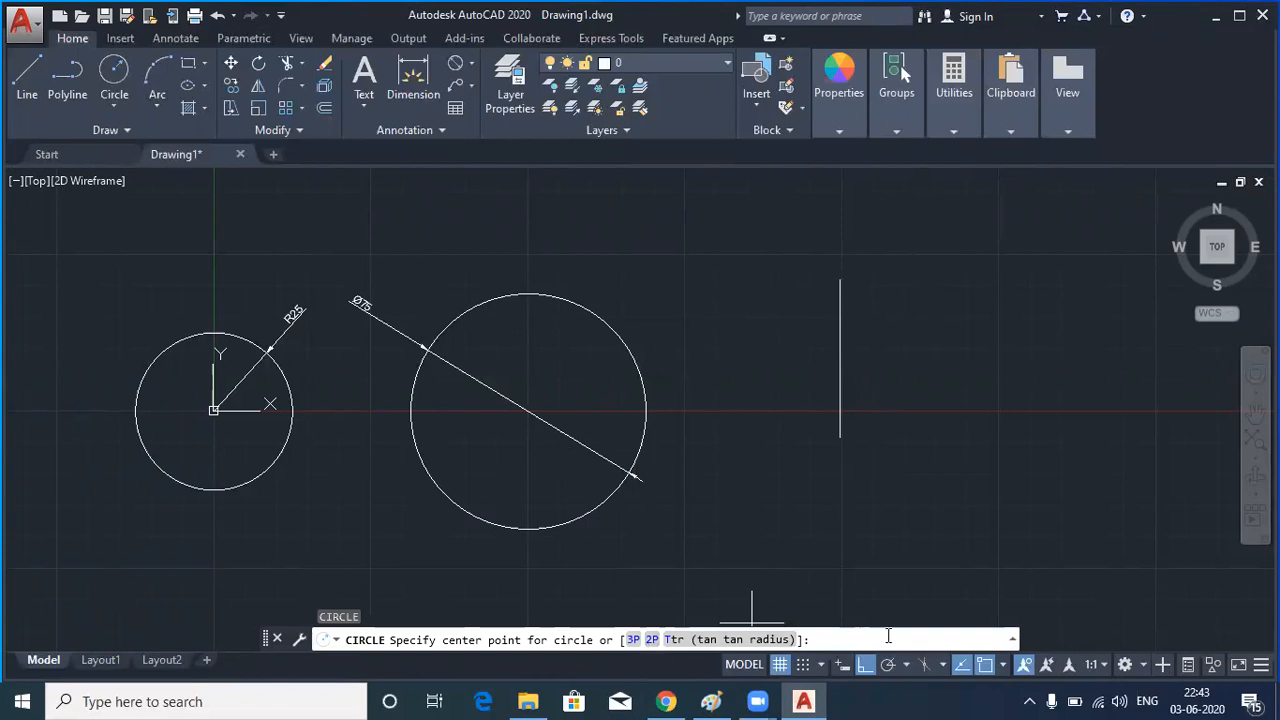
{"action": "type", "text": "2p"}
{"action": "key", "text": "Return"}
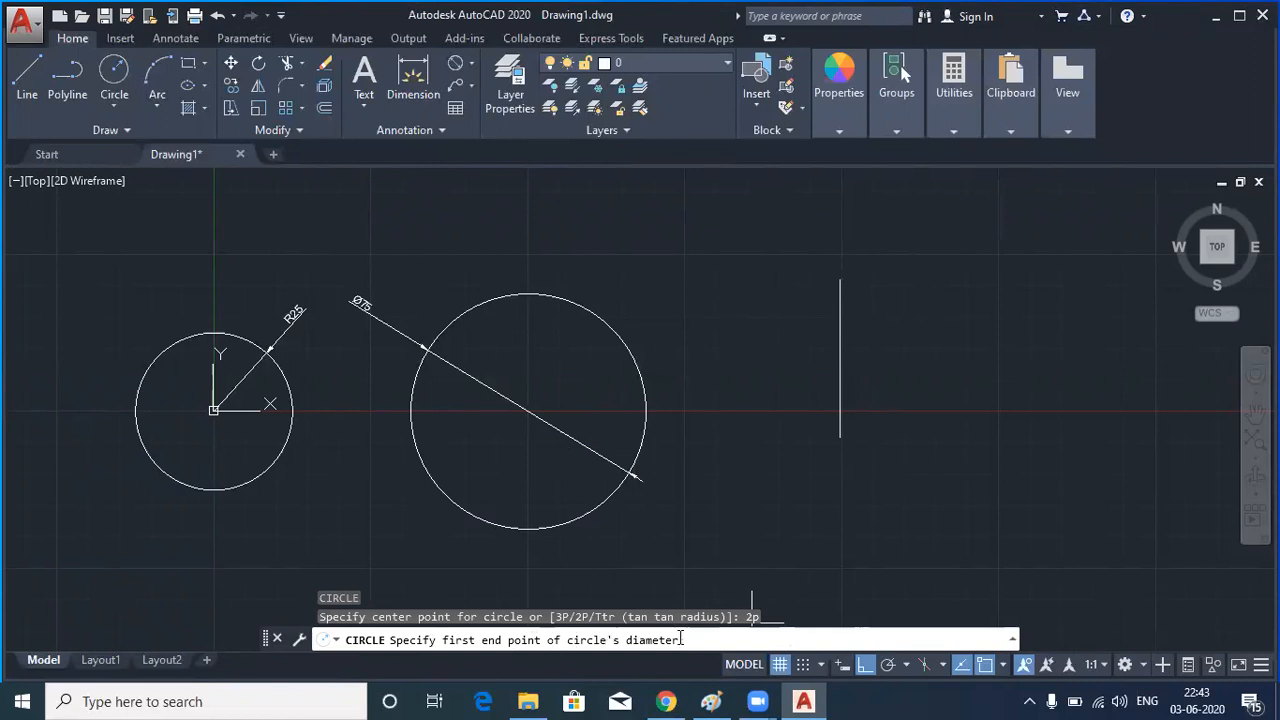
{"action": "left_click", "coordinate": [840, 280]}
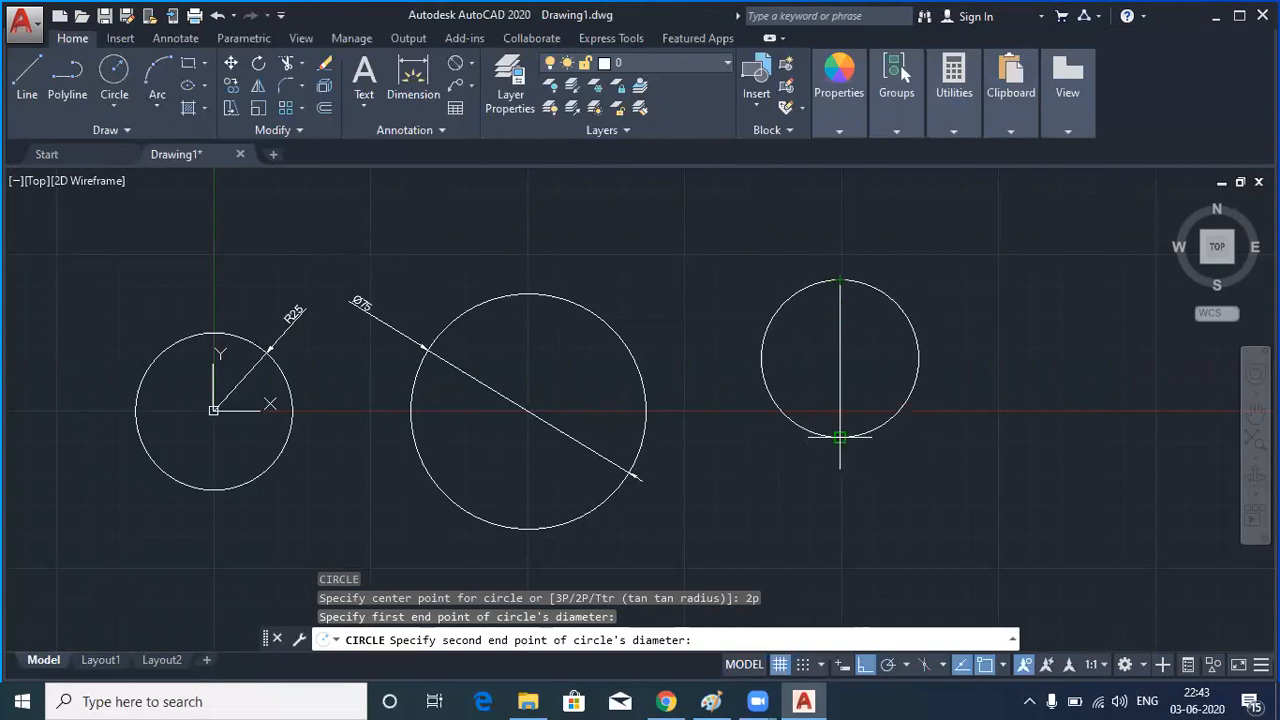
{"action": "left_click", "coordinate": [840, 437]}
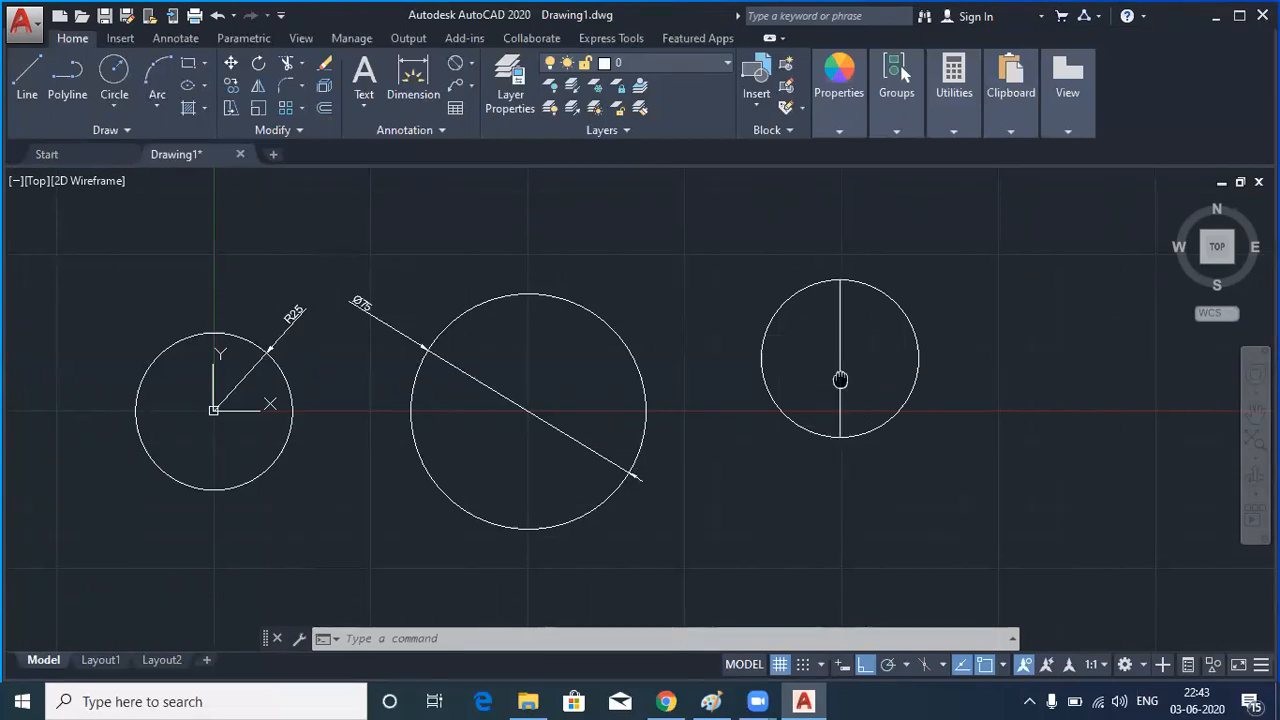
Draw an open U of three lines with vertical sides about 66 long, right of the two-point circle, and delete its bottom line
{"action": "middle_click_drag", "start_coordinate": [840, 380], "coordinate": [600, 420]}
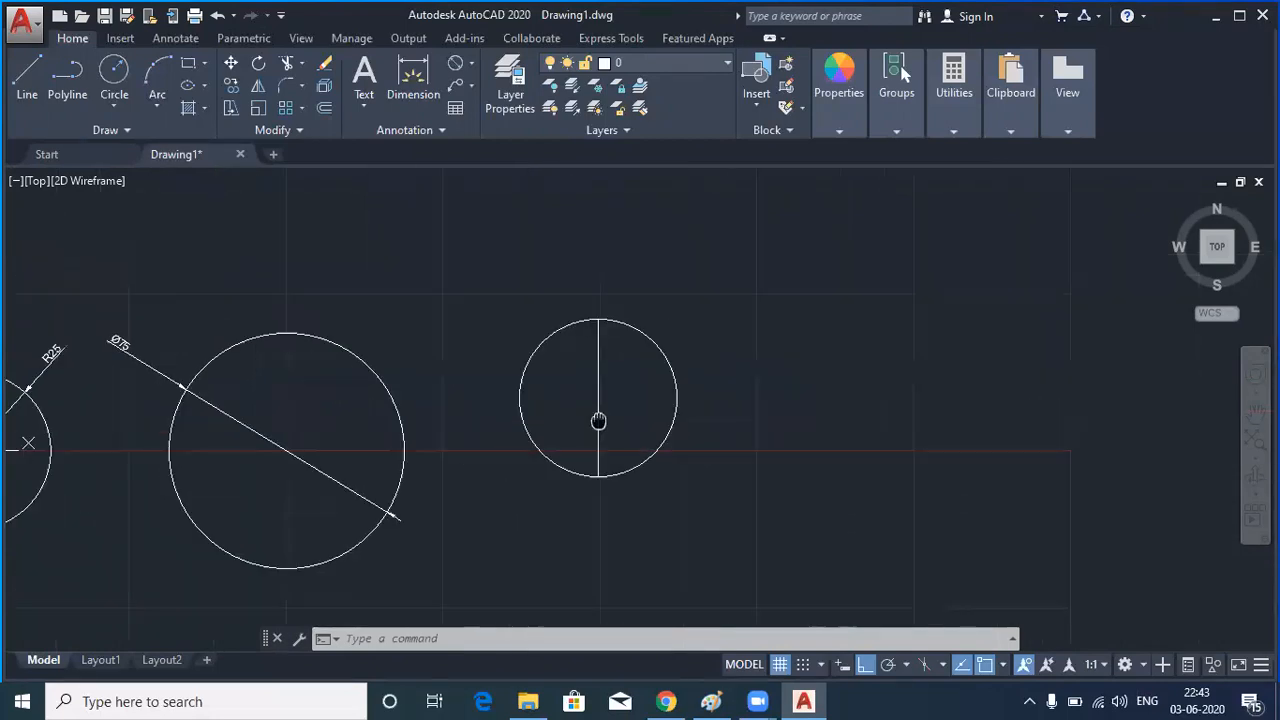
{"action": "left_click", "coordinate": [28, 80]}
{"action": "left_click", "coordinate": [782, 254]}
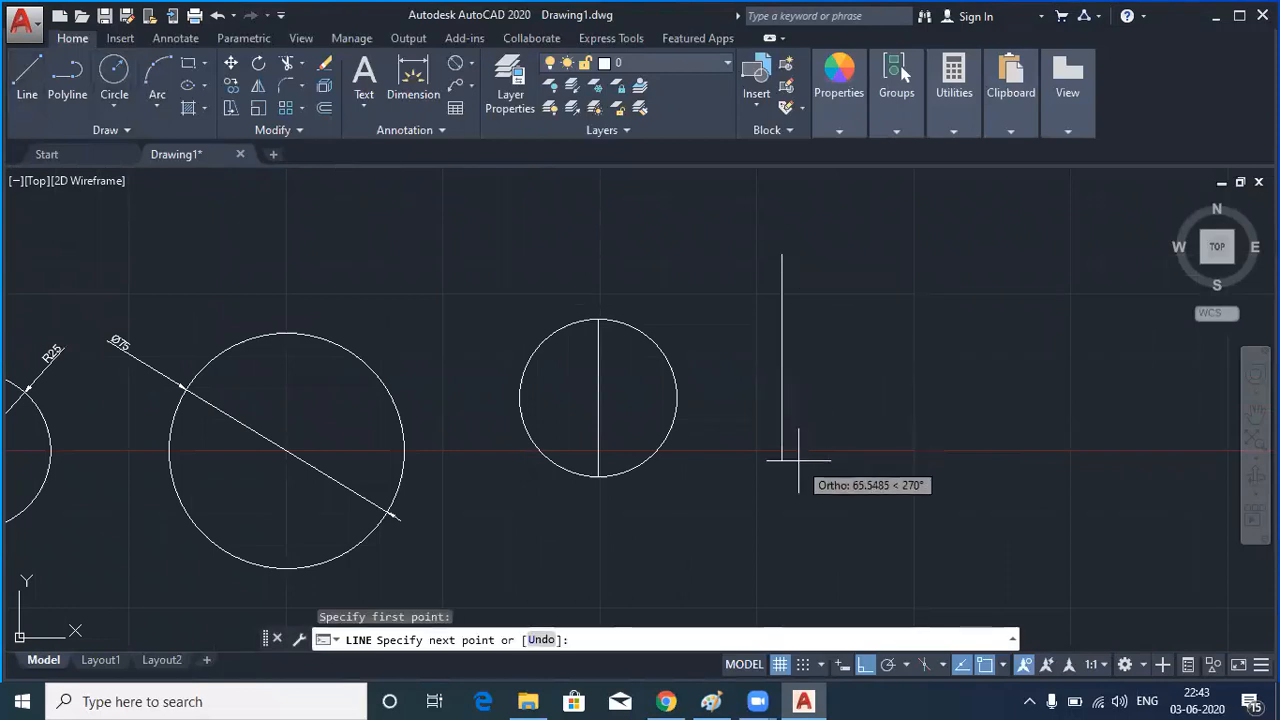
{"action": "left_click", "coordinate": [936, 460]}
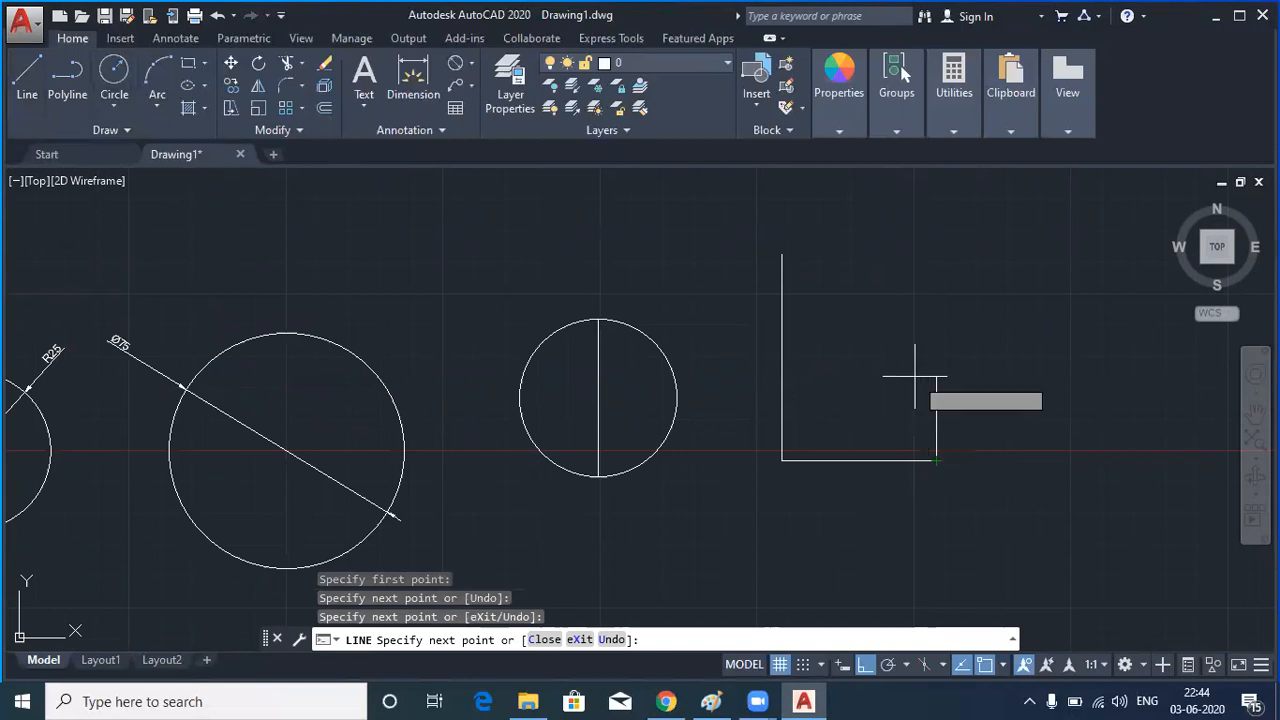
{"action": "left_click", "coordinate": [932, 254]}
{"action": "key", "text": "Return"}
{"action": "left_click", "coordinate": [894, 458]}
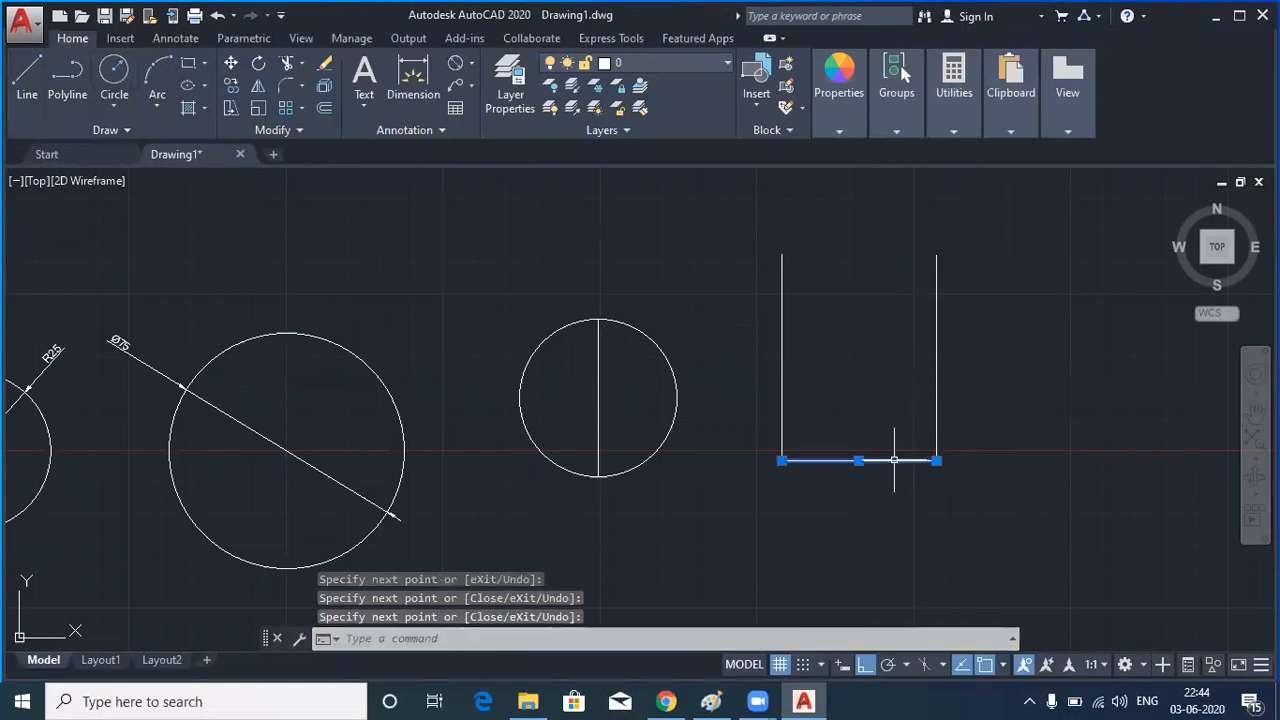
{"action": "key", "text": "Delete"}
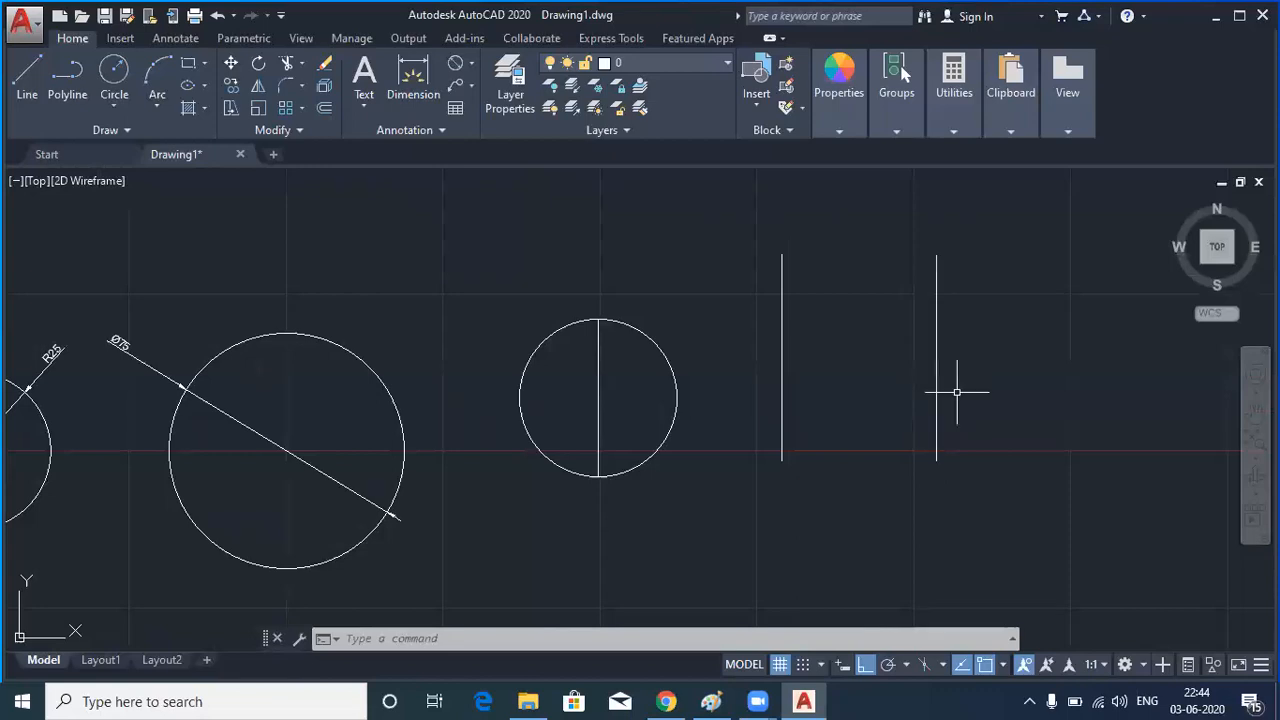
Draw a 2-Point circle between the lower endpoints of the two parallel vertical lines
{"action": "left_click", "coordinate": [111, 108]}
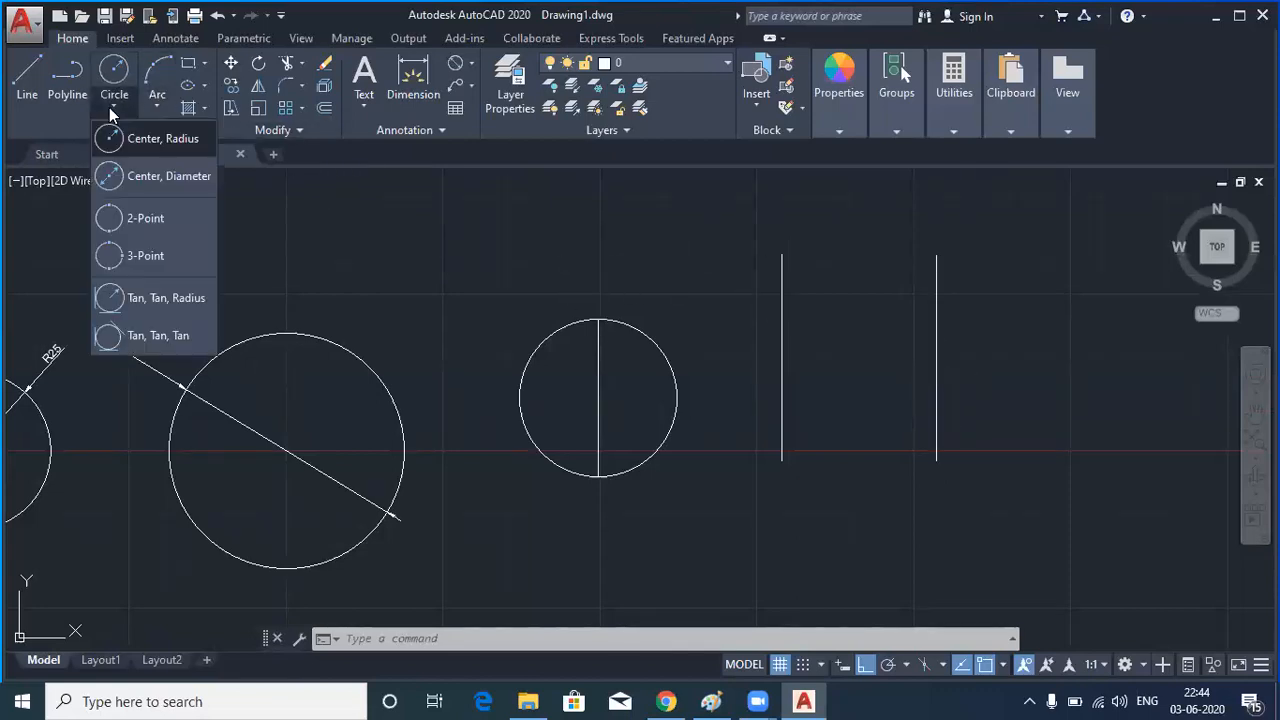
{"action": "left_click", "coordinate": [139, 221]}
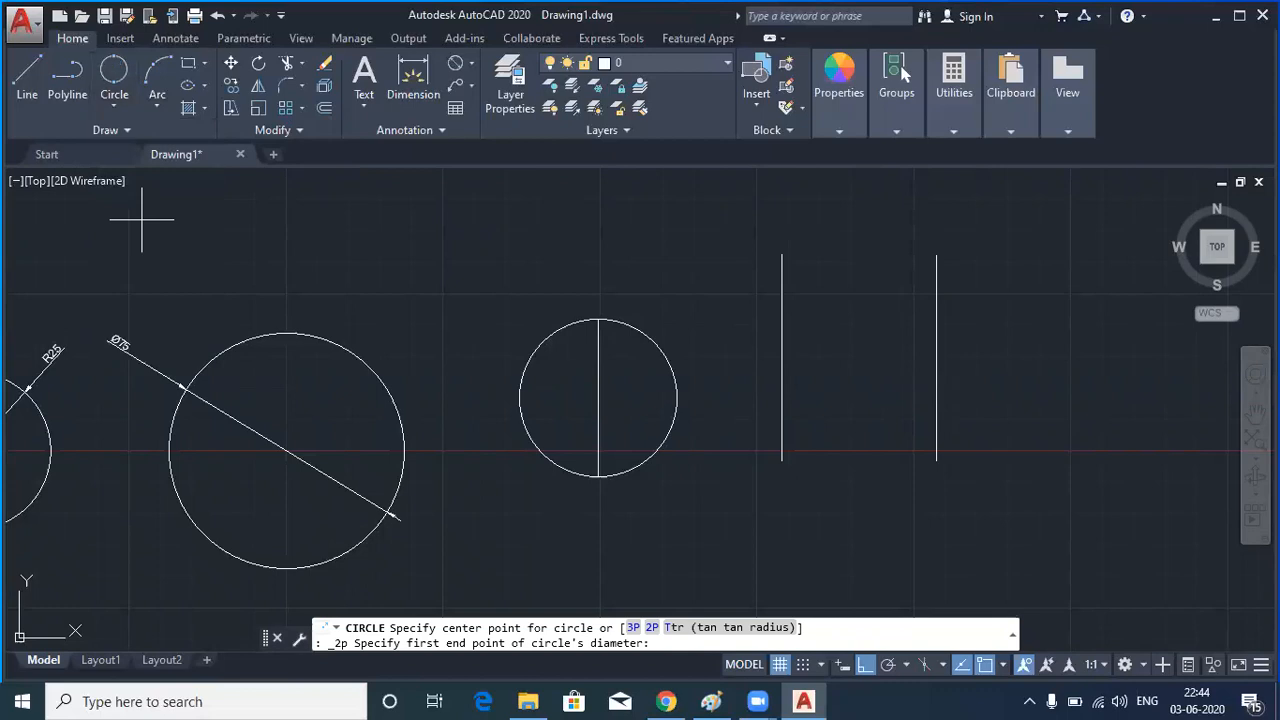
{"action": "left_click", "coordinate": [782, 461]}
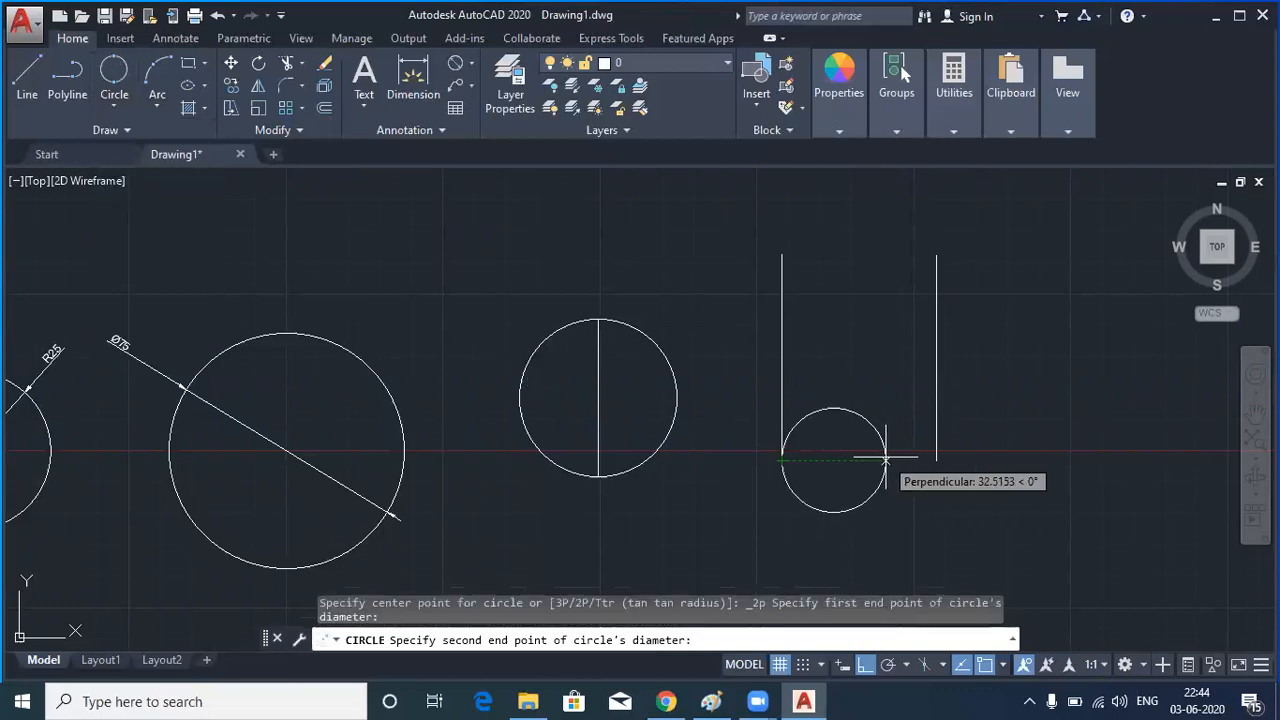
{"action": "left_click", "coordinate": [936, 459]}
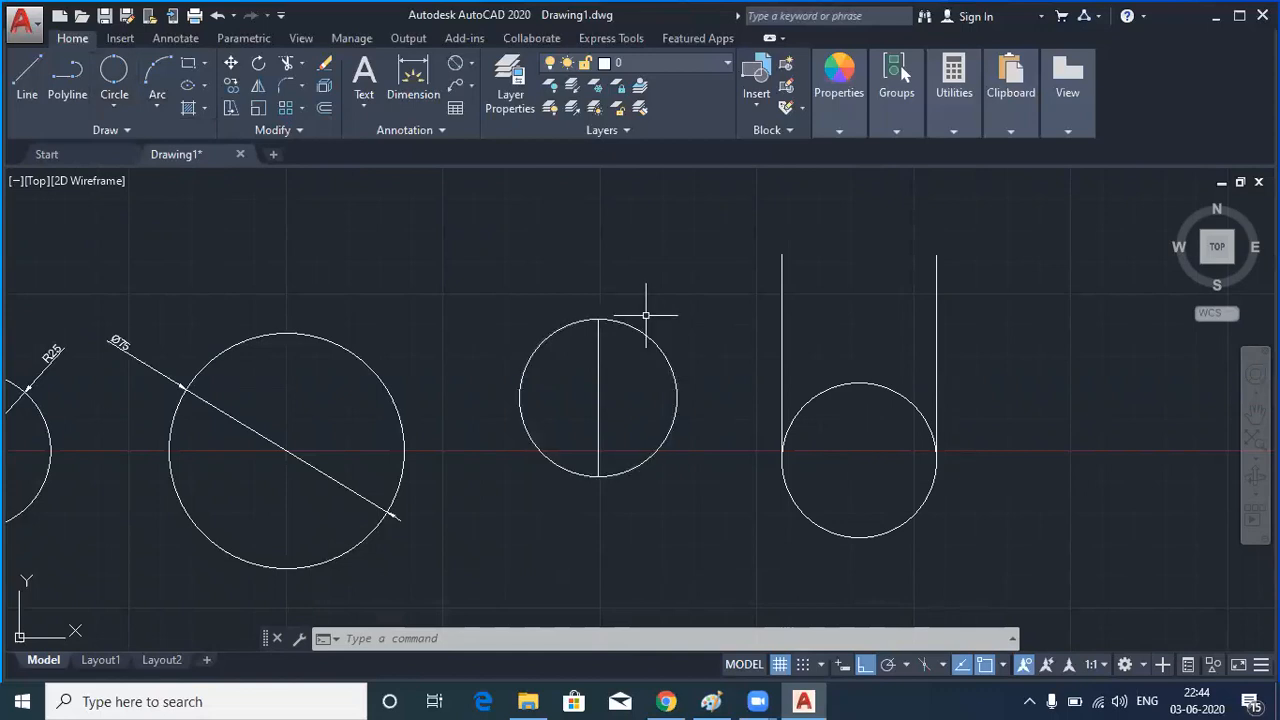
Draw a closed triangle with a horizontal base above the row of circles, with Ortho off
{"action": "scroll", "coordinate": [648, 300], "scroll_direction": "down", "scroll_amount": 2}
{"action": "middle_click_drag", "start_coordinate": [546, 427], "coordinate": [557, 529]}
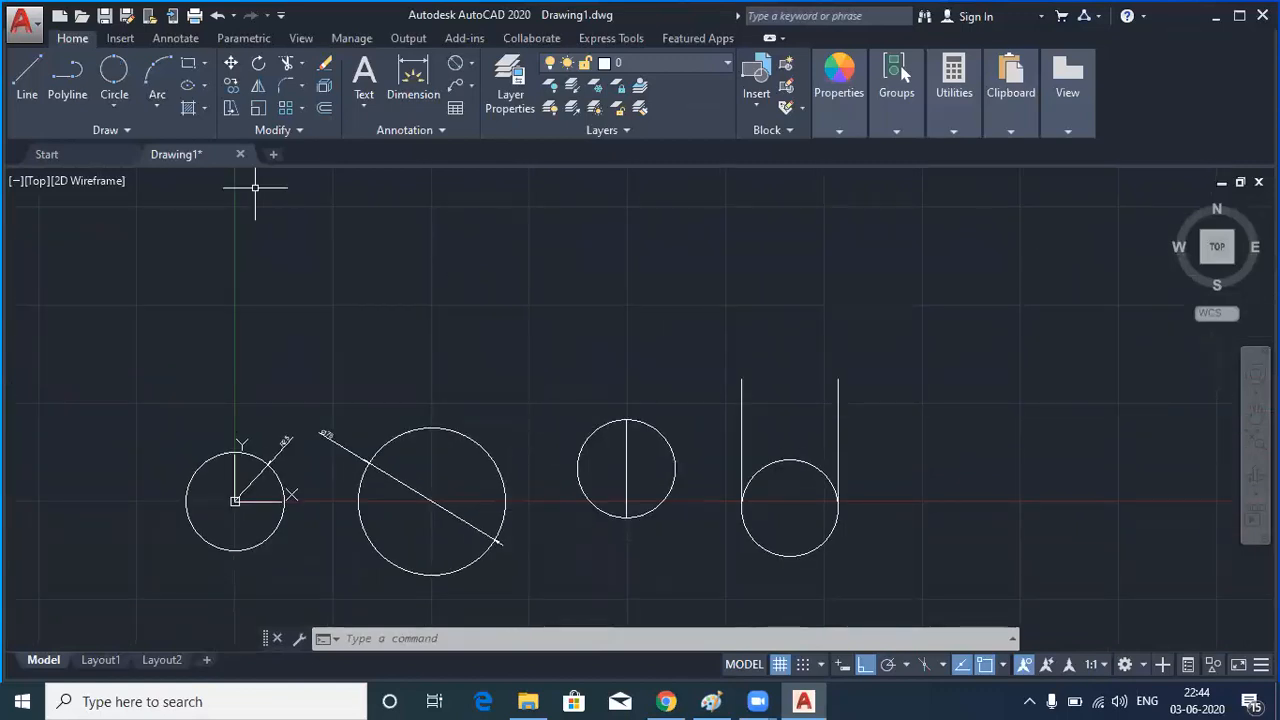
{"action": "left_click", "coordinate": [30, 88]}
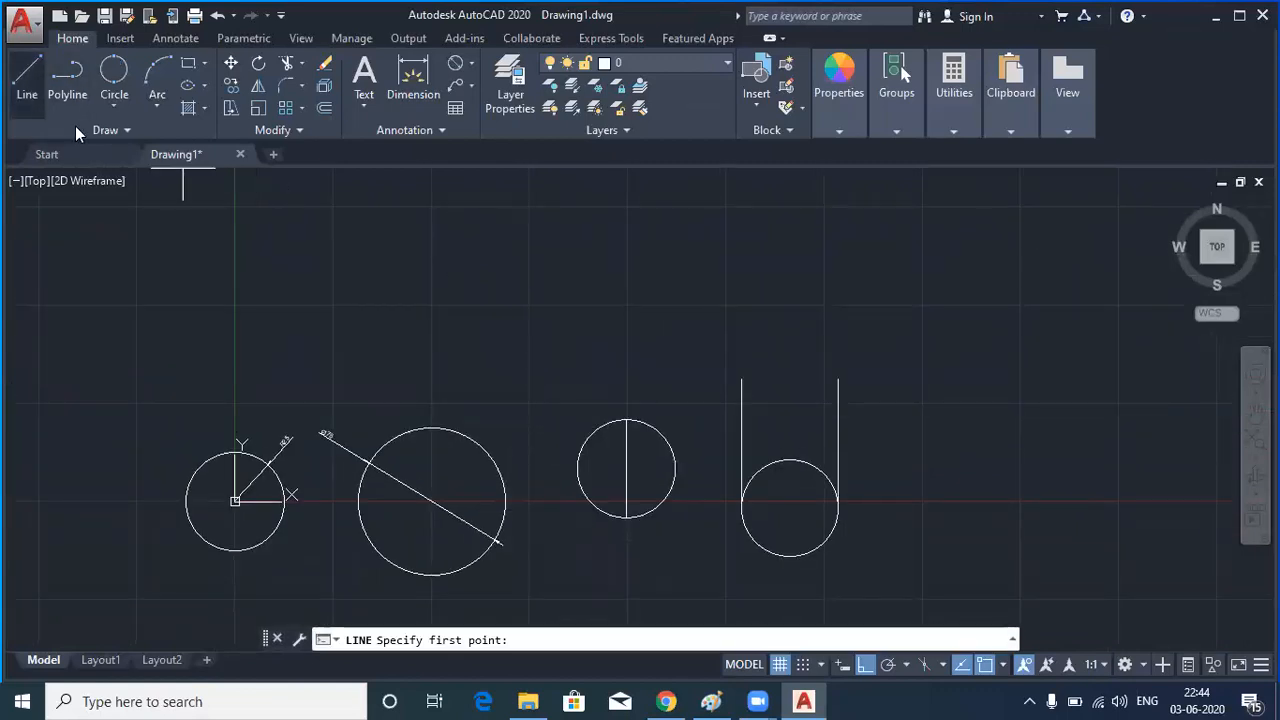
{"action": "left_click", "coordinate": [533, 202]}
{"action": "left_click", "coordinate": [865, 664]}
{"action": "left_click", "coordinate": [433, 366]}
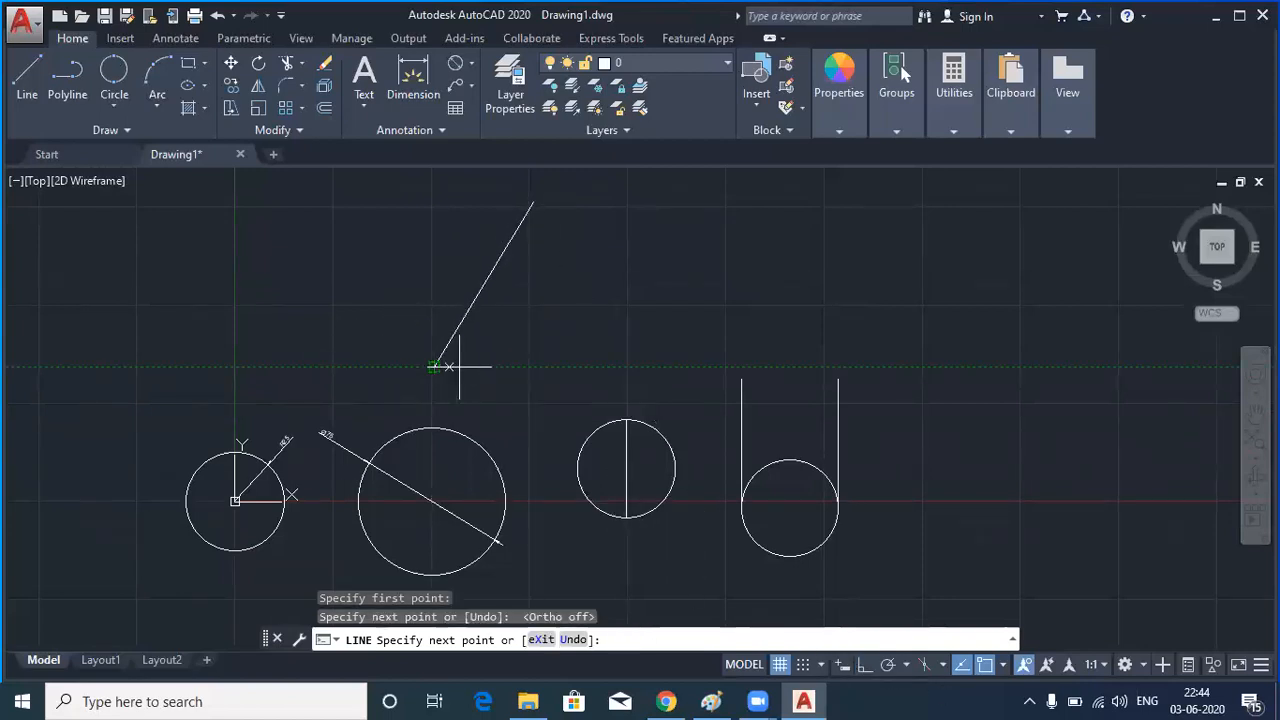
{"action": "left_click", "coordinate": [699, 366]}
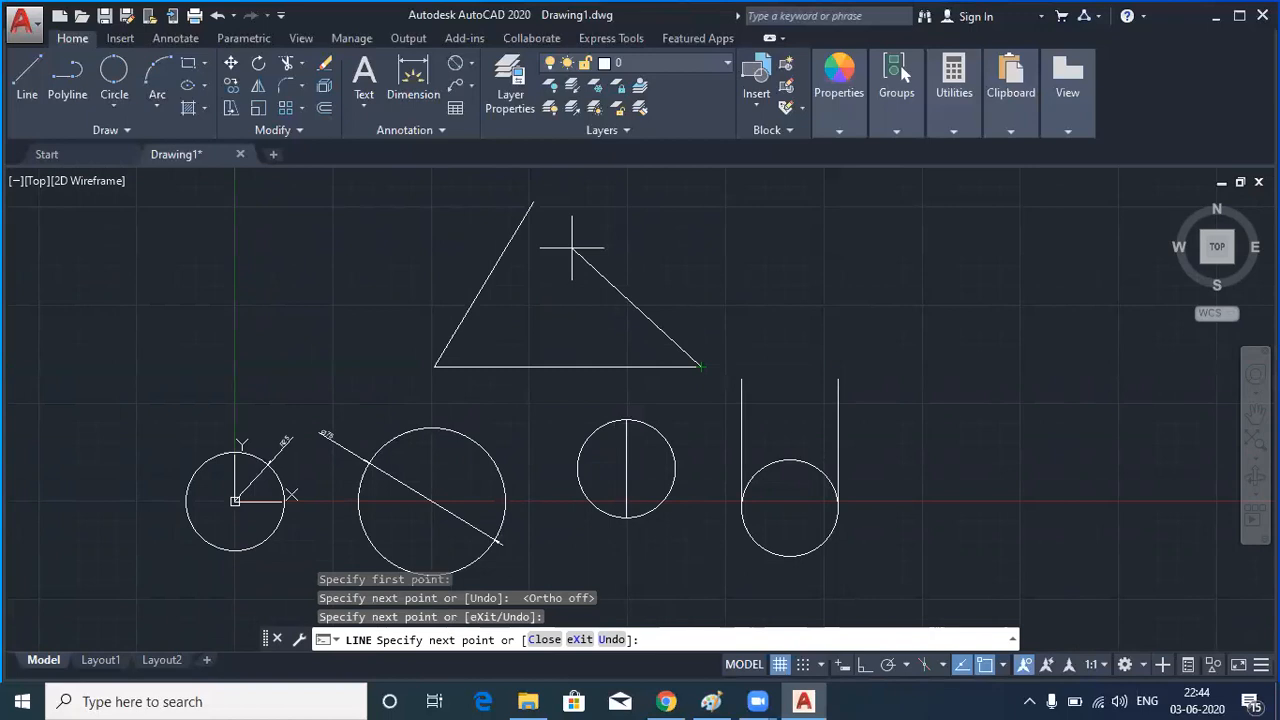
{"action": "left_click", "coordinate": [533, 202]}
{"action": "key", "text": "Return"}
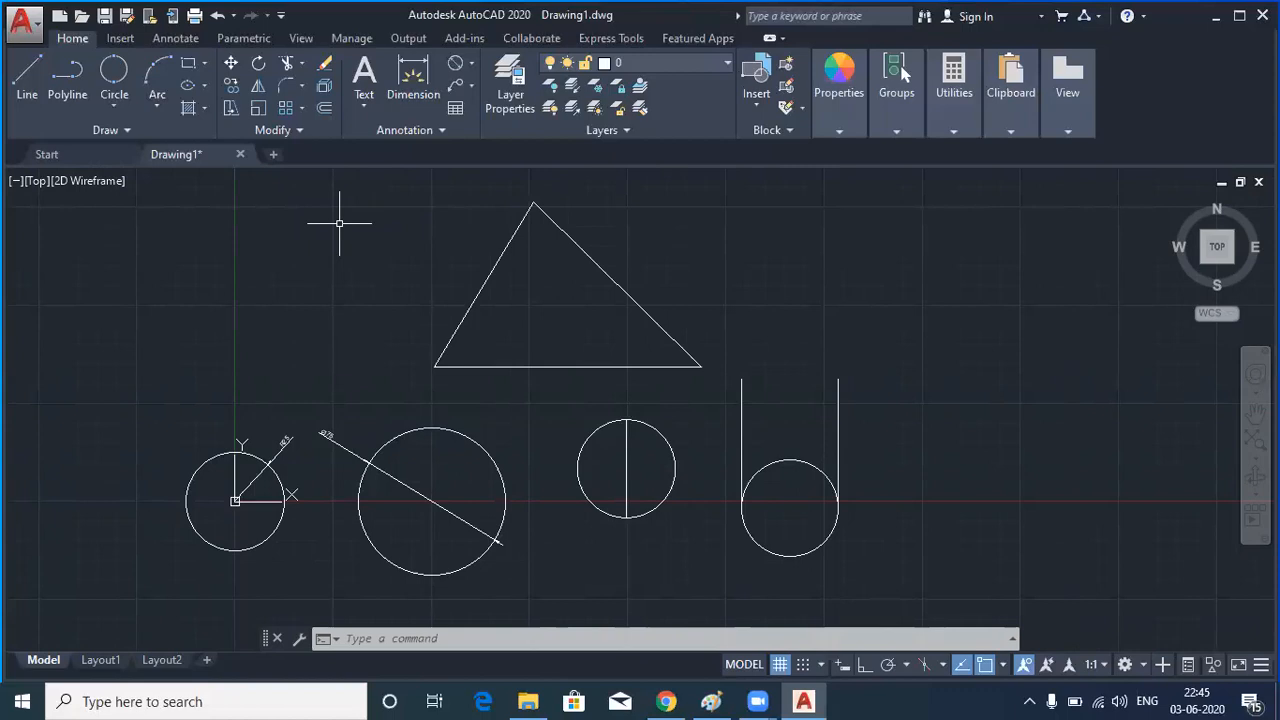
Draw a three-point (3P) circle through the three vertices of the triangle
{"action": "type", "text": "c"}
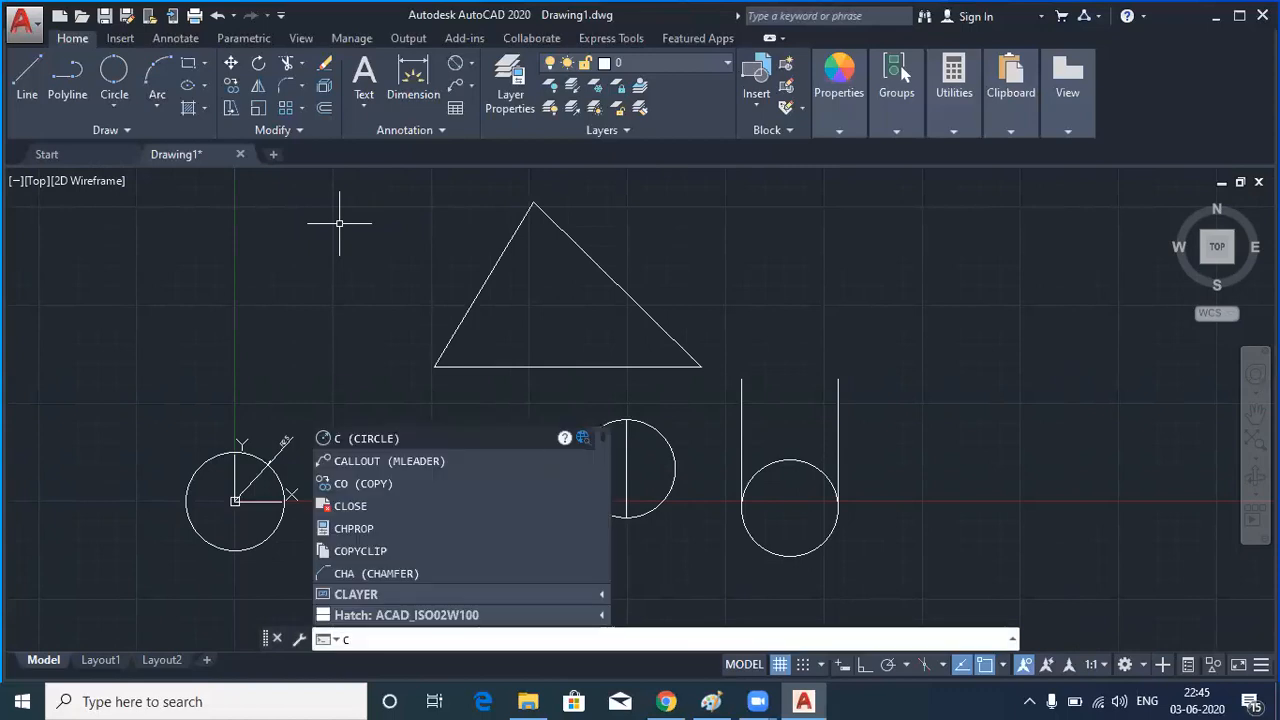
{"action": "key", "text": "Return"}
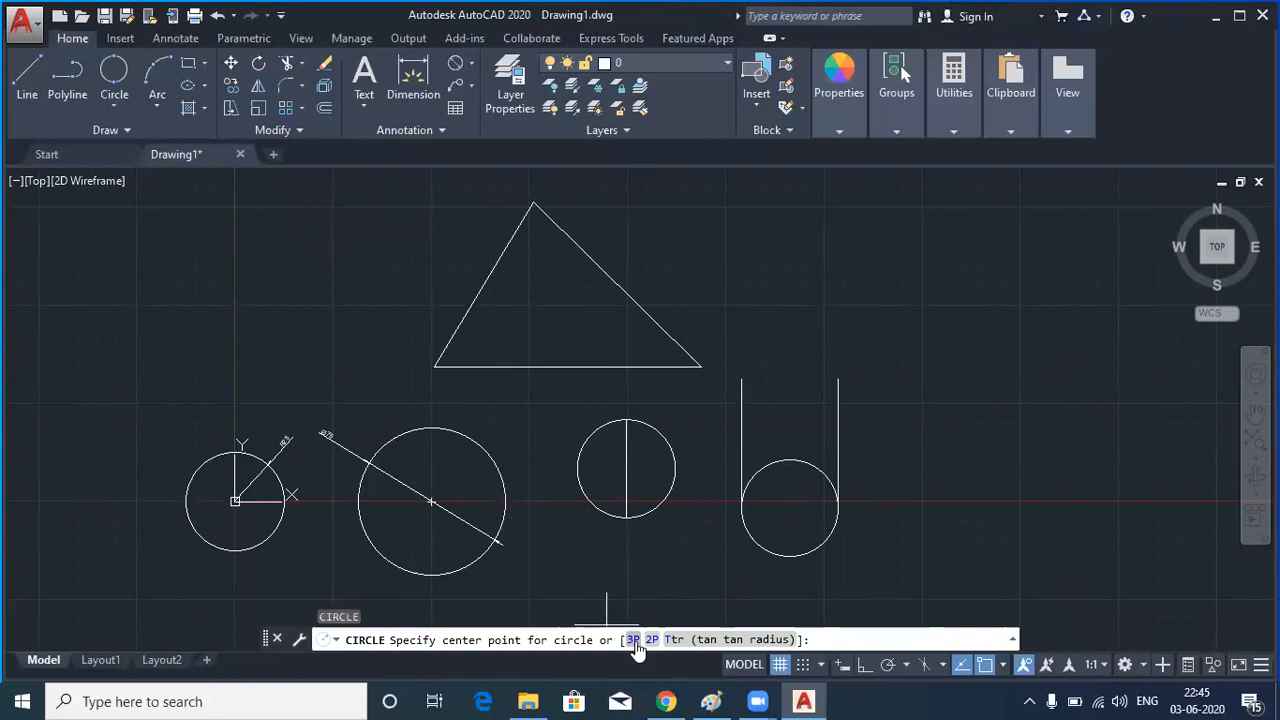
{"action": "type", "text": "3p"}
{"action": "key", "text": "Return"}
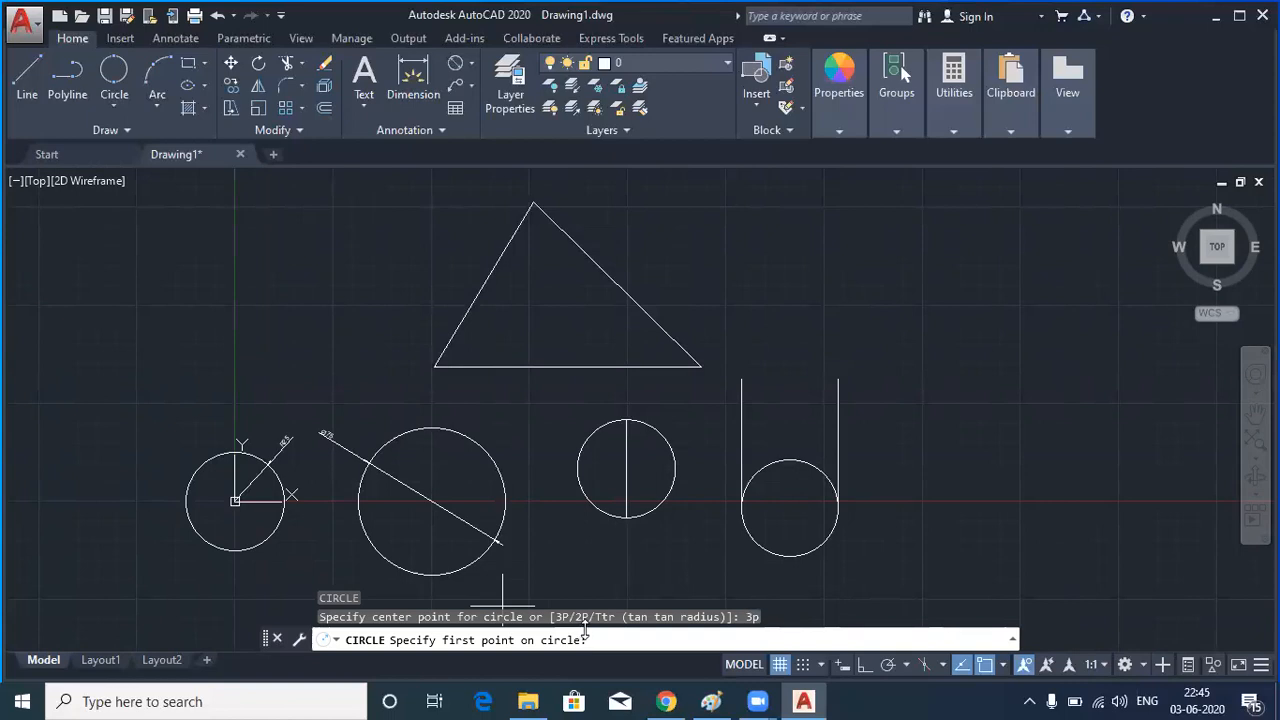
{"action": "left_click", "coordinate": [533, 201]}
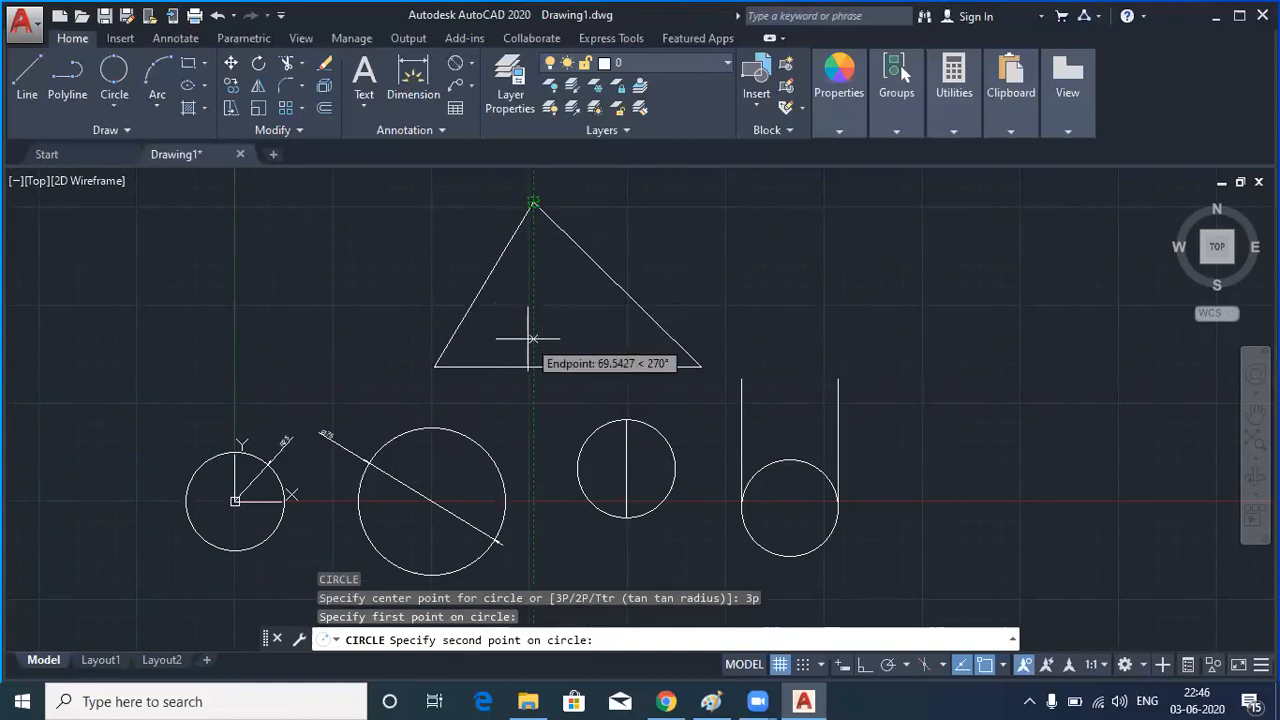
{"action": "left_click", "coordinate": [434, 367]}
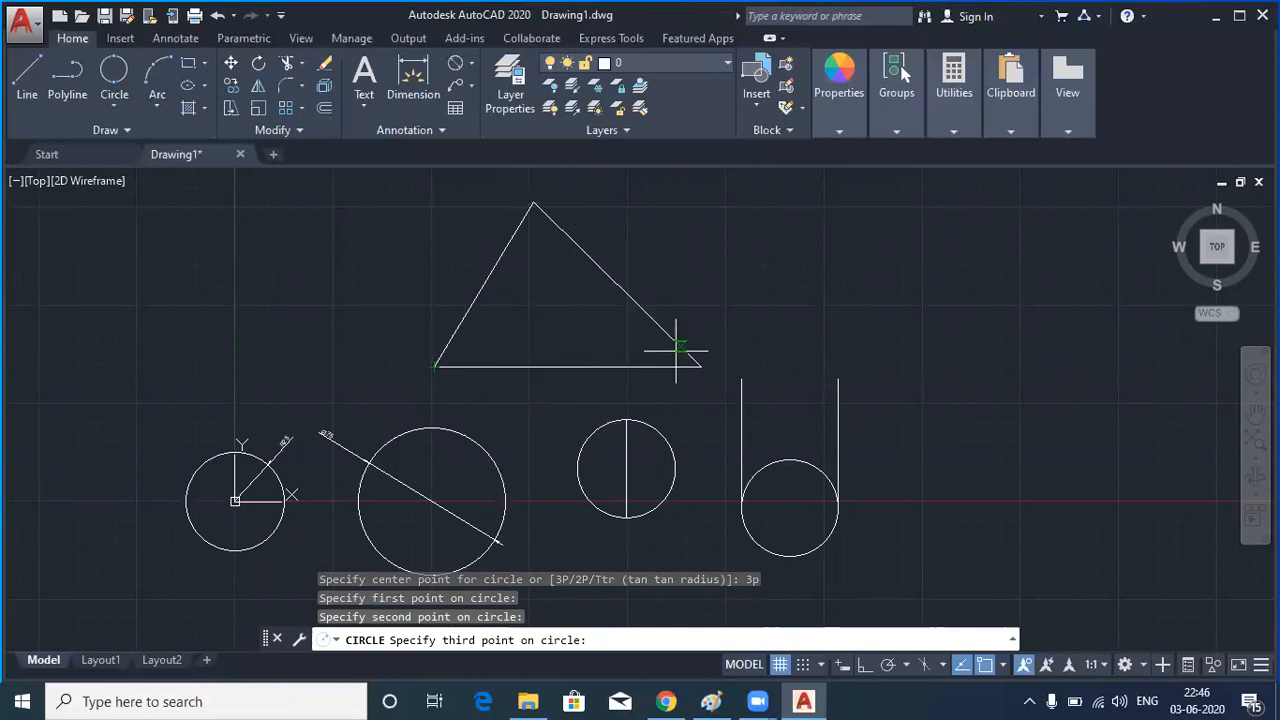
{"action": "left_click", "coordinate": [701, 368]}
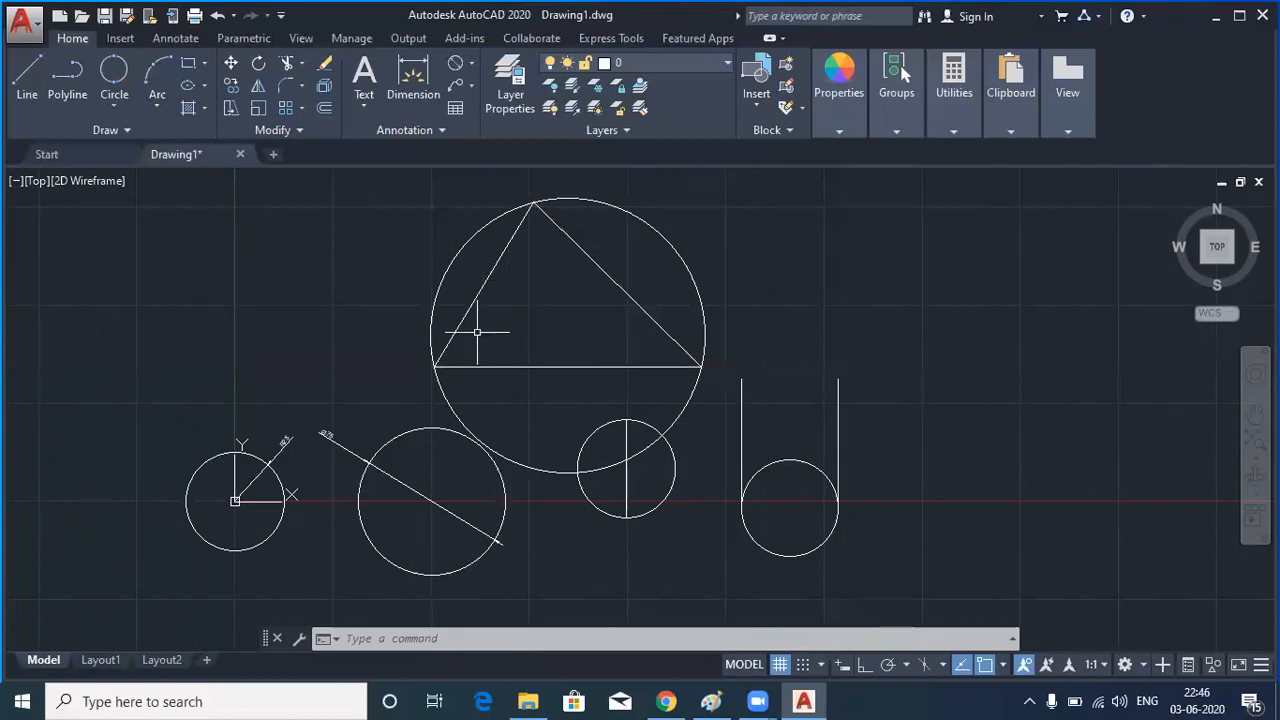
Draw a 3-Point circle through the midpoints of the triangle's three sides
{"action": "left_click", "coordinate": [118, 110]}
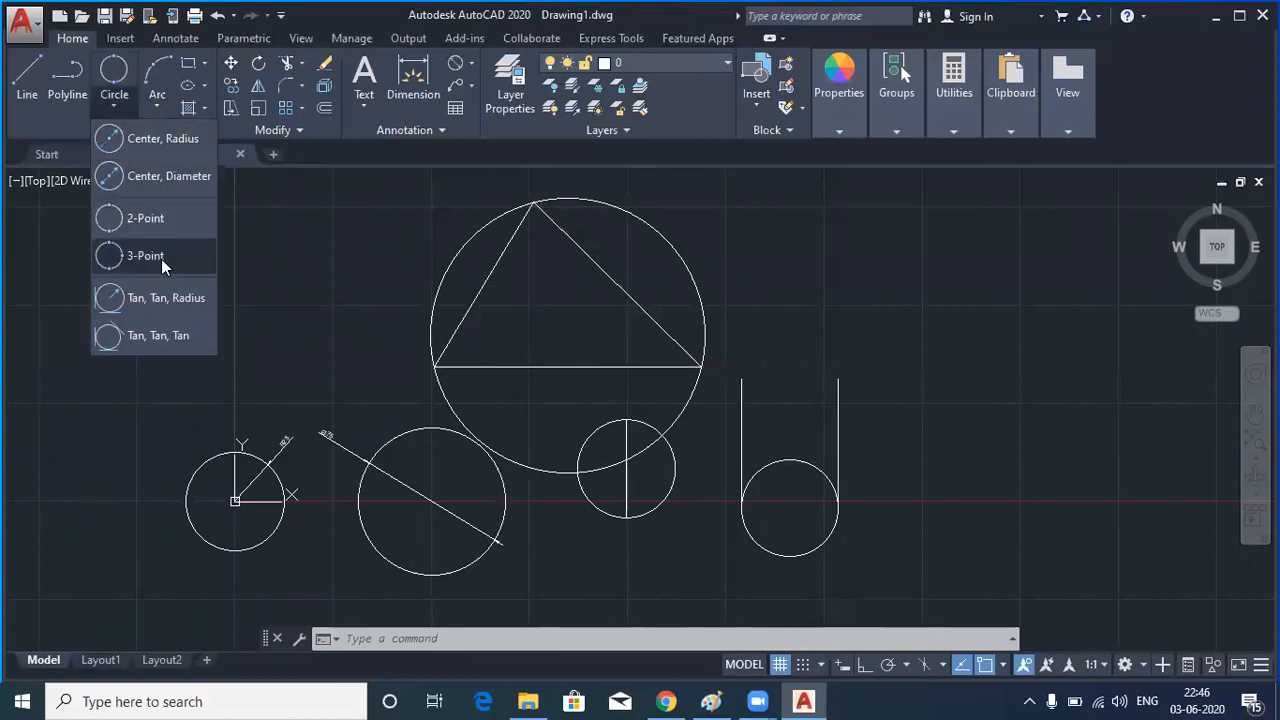
{"action": "left_click", "coordinate": [145, 256]}
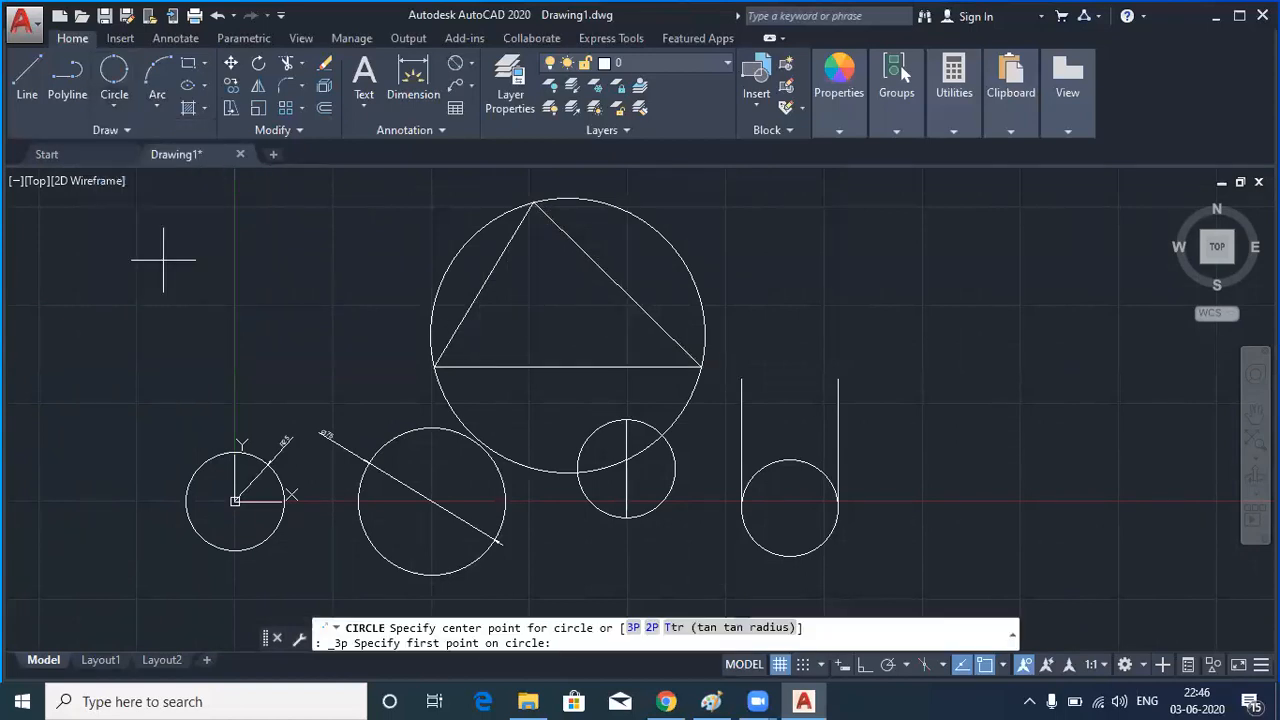
{"action": "left_click", "coordinate": [483, 285]}
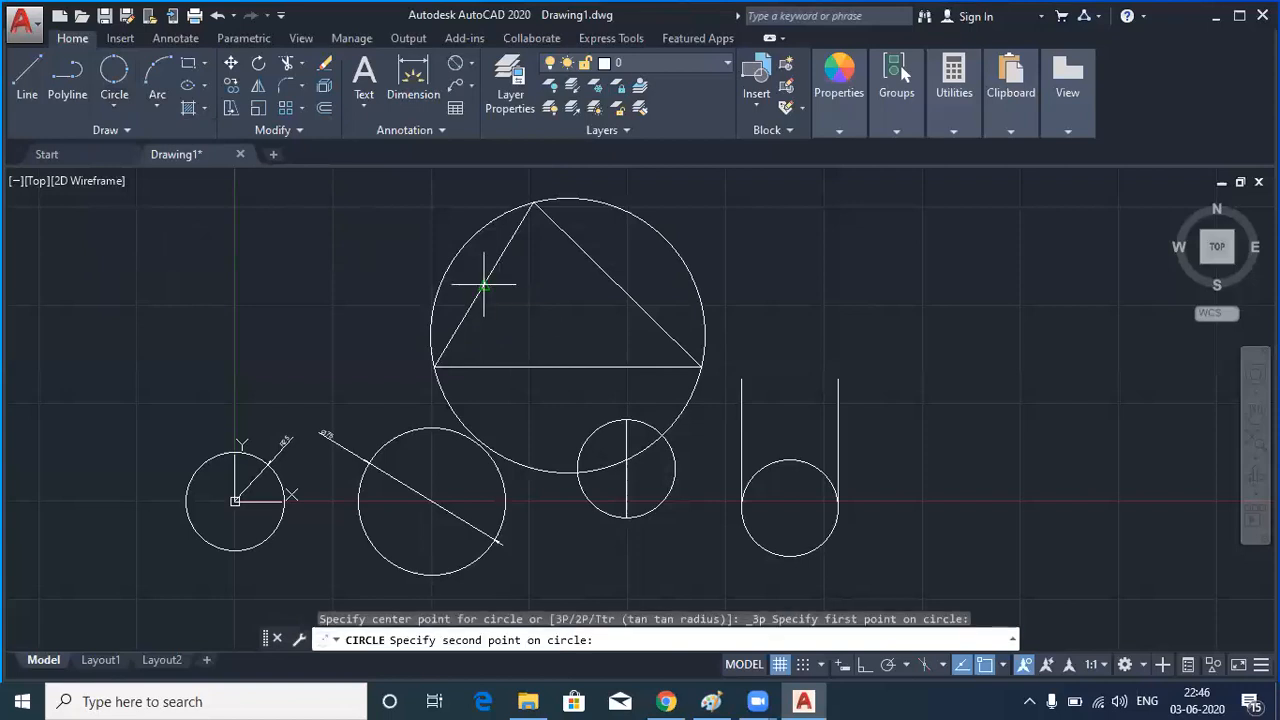
{"action": "left_click", "coordinate": [619, 286]}
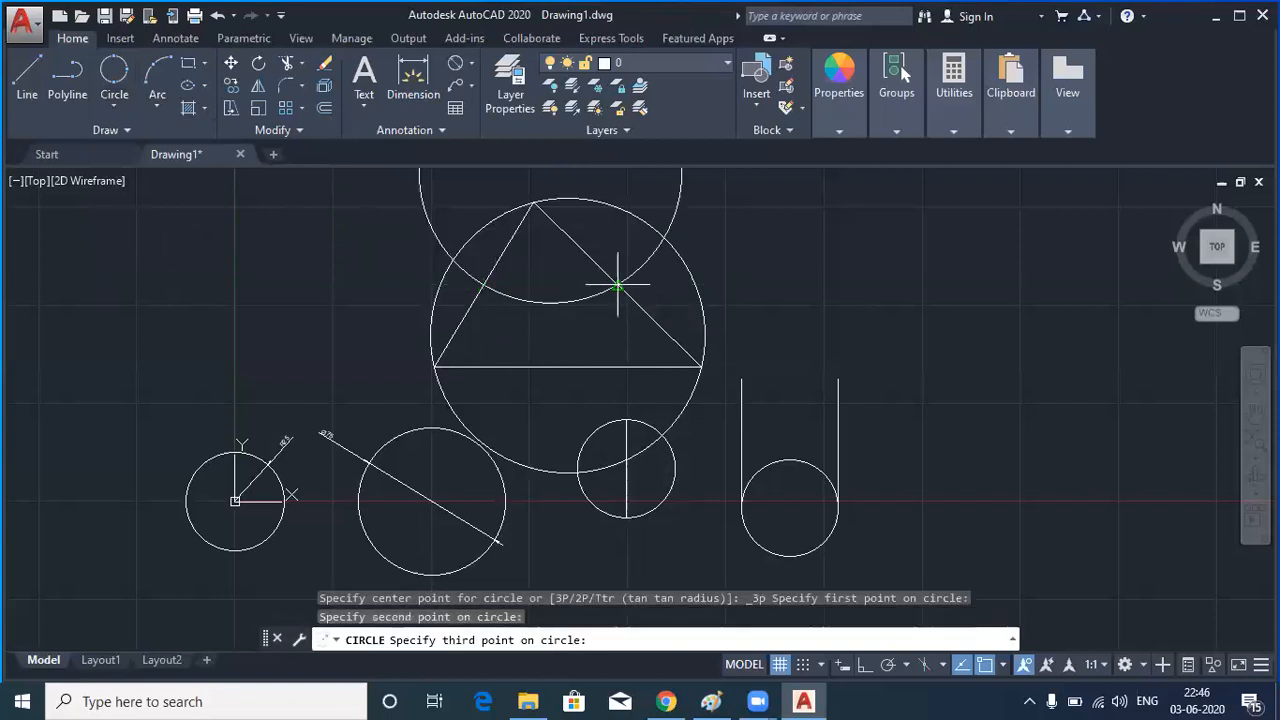
{"action": "left_click", "coordinate": [551, 367]}
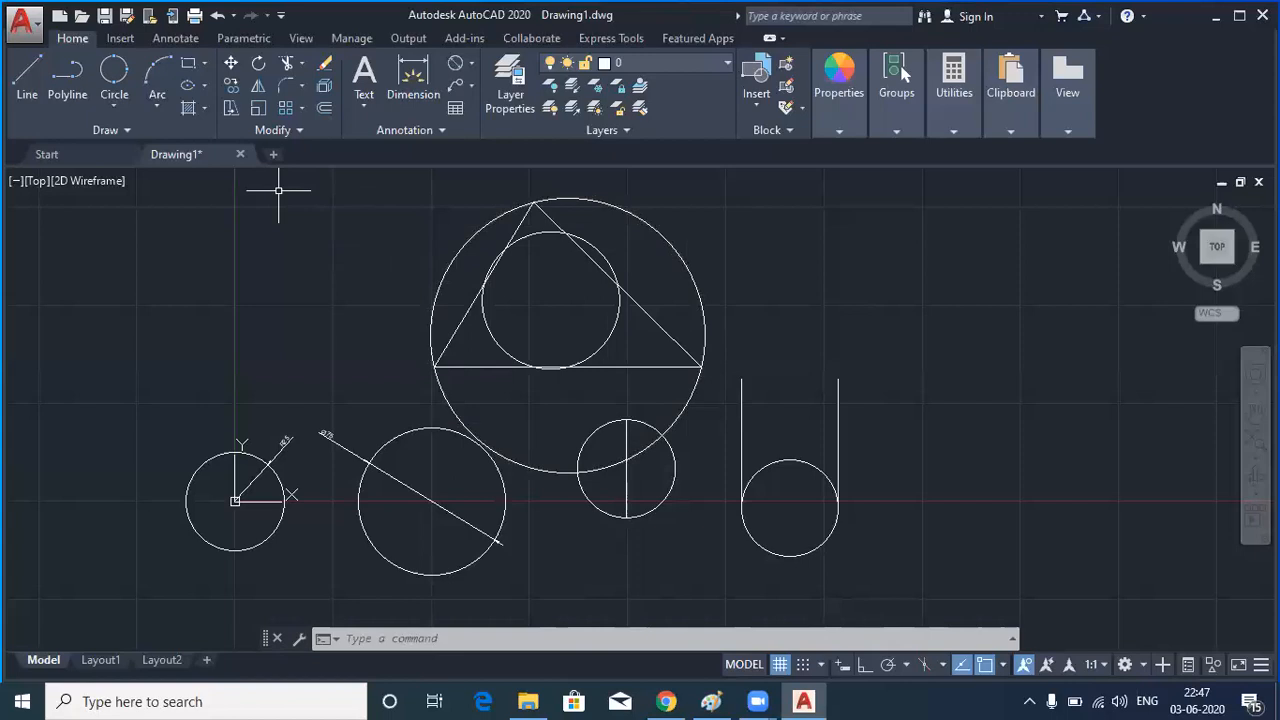
Switch to Paint to review the sketch of a line tangent to a circle, and return to the AutoCAD drawing
{"action": "left_click", "coordinate": [113, 109]}
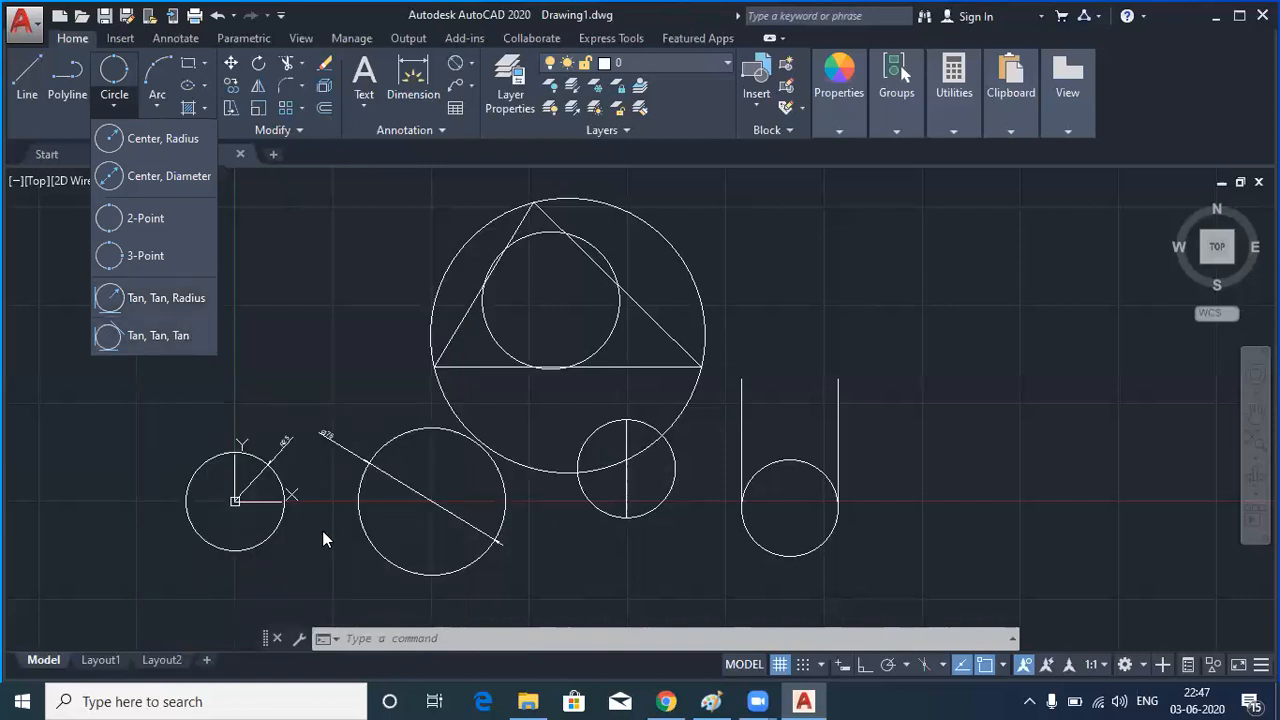
{"action": "left_click", "coordinate": [715, 701]}
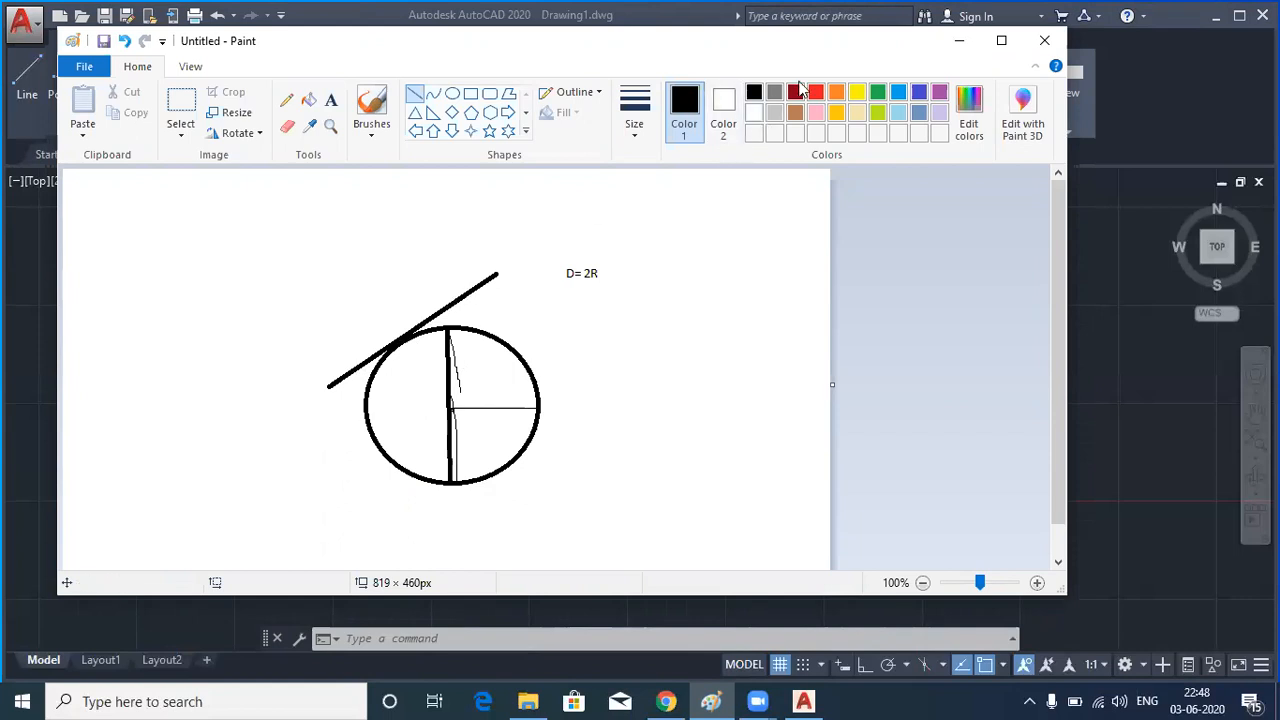
{"action": "left_click", "coordinate": [959, 40]}
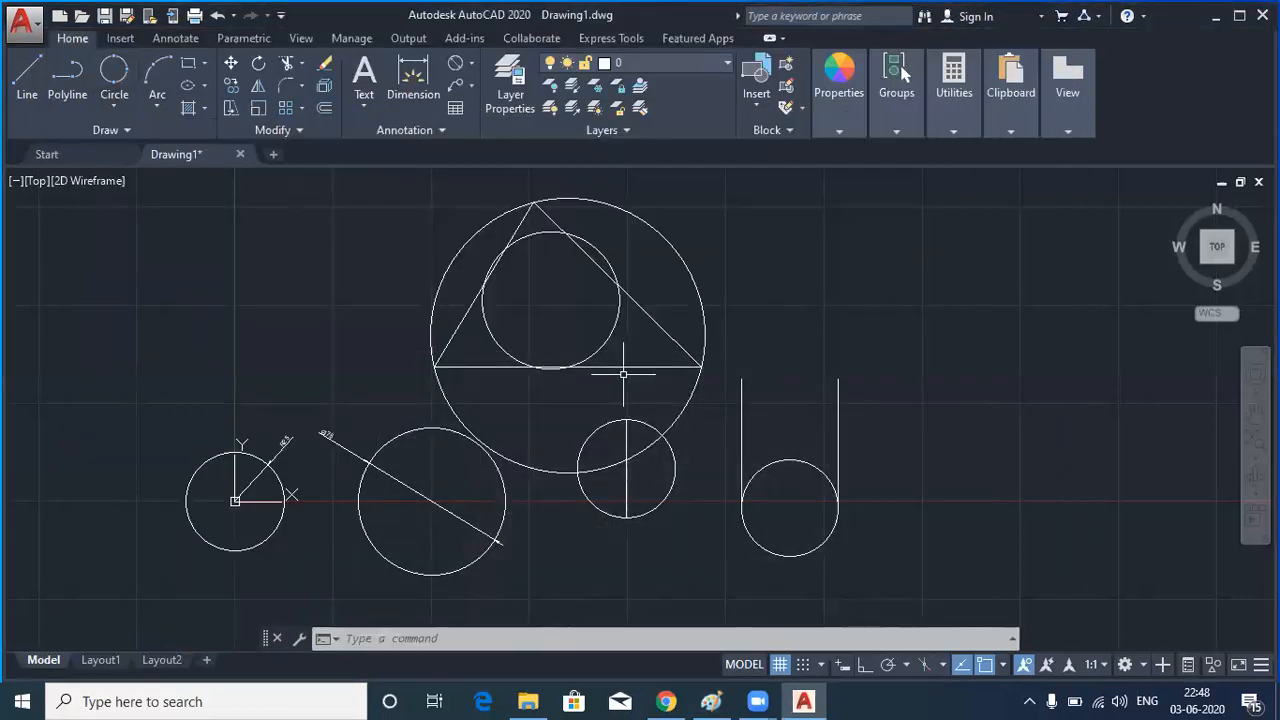
Draw two connected lines forming an open acute angle in the empty area beside the two parallel vertical lines
{"action": "middle_click_drag", "start_coordinate": [773, 332], "coordinate": [624, 353]}
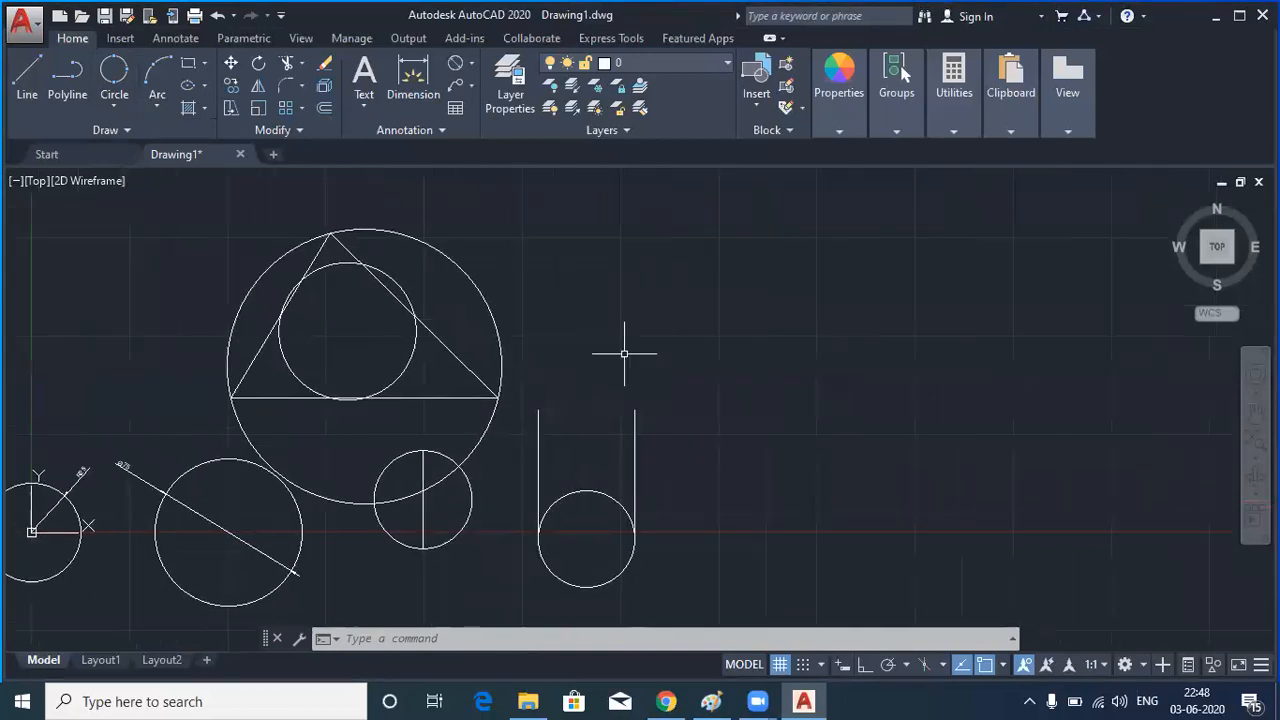
{"action": "left_click", "coordinate": [27, 72]}
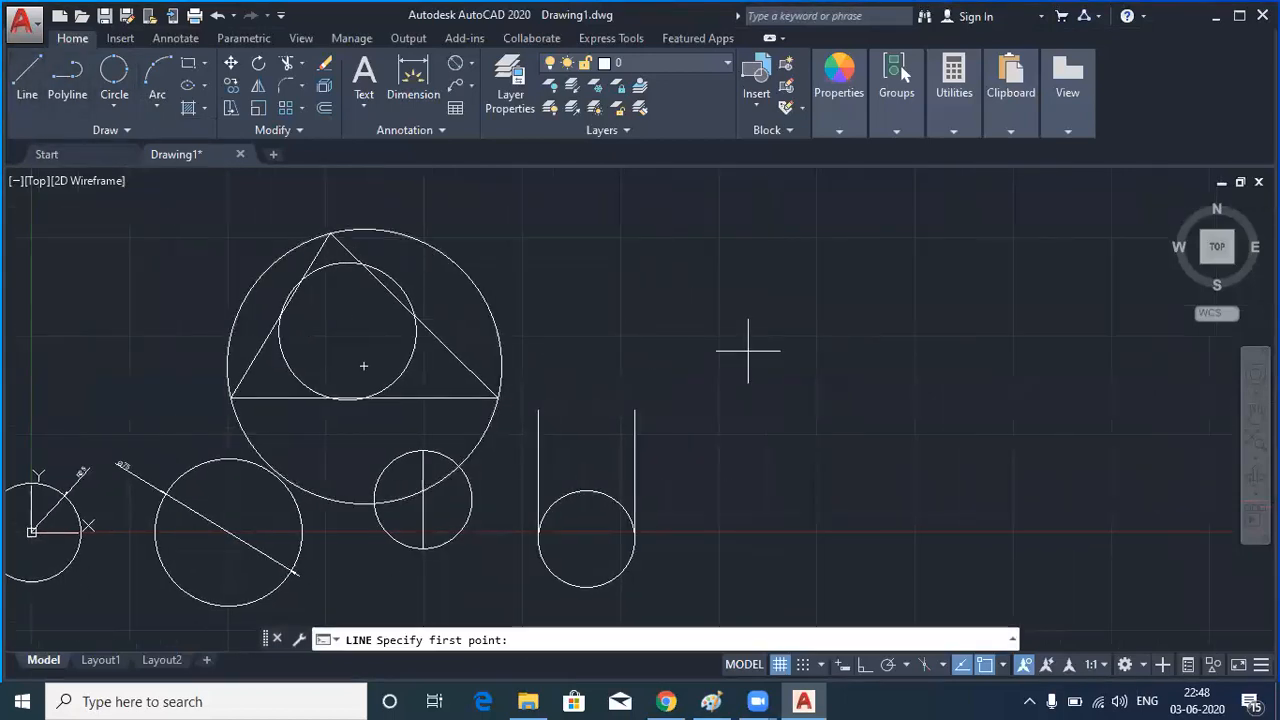
{"action": "left_click", "coordinate": [837, 241]}
{"action": "left_click", "coordinate": [760, 467]}
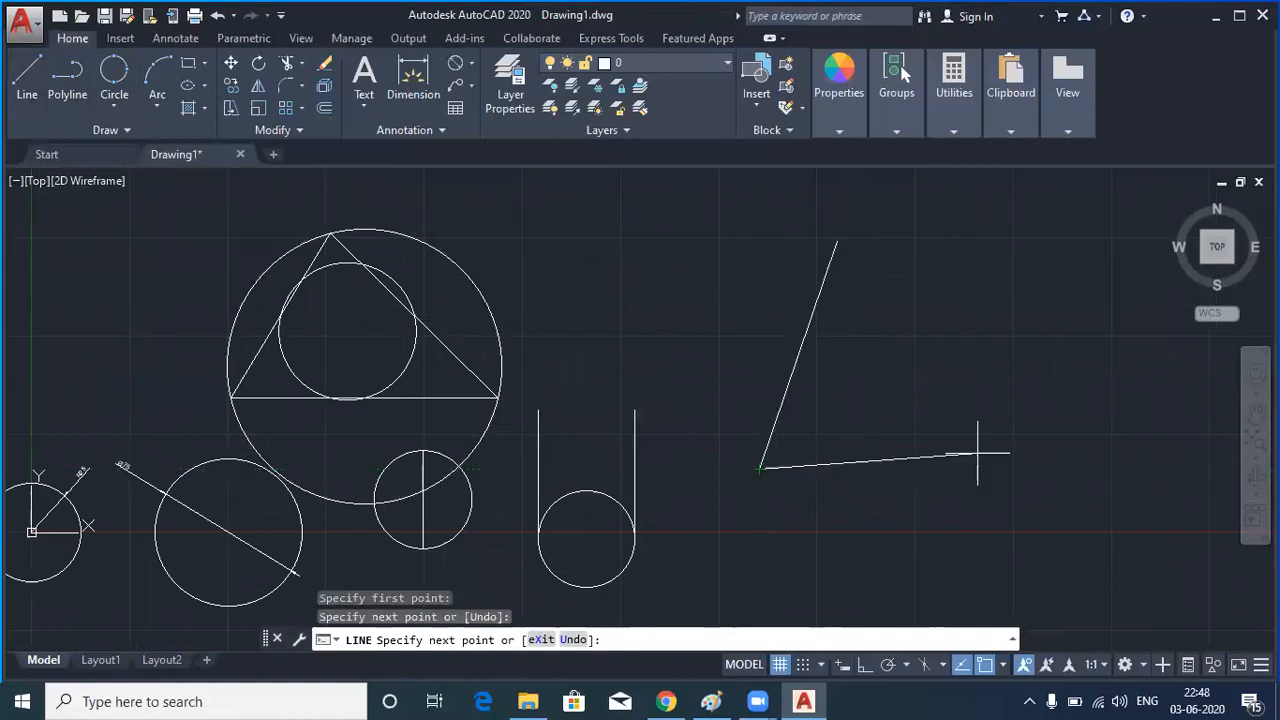
{"action": "left_click", "coordinate": [1091, 437]}
{"action": "key", "text": "Return"}
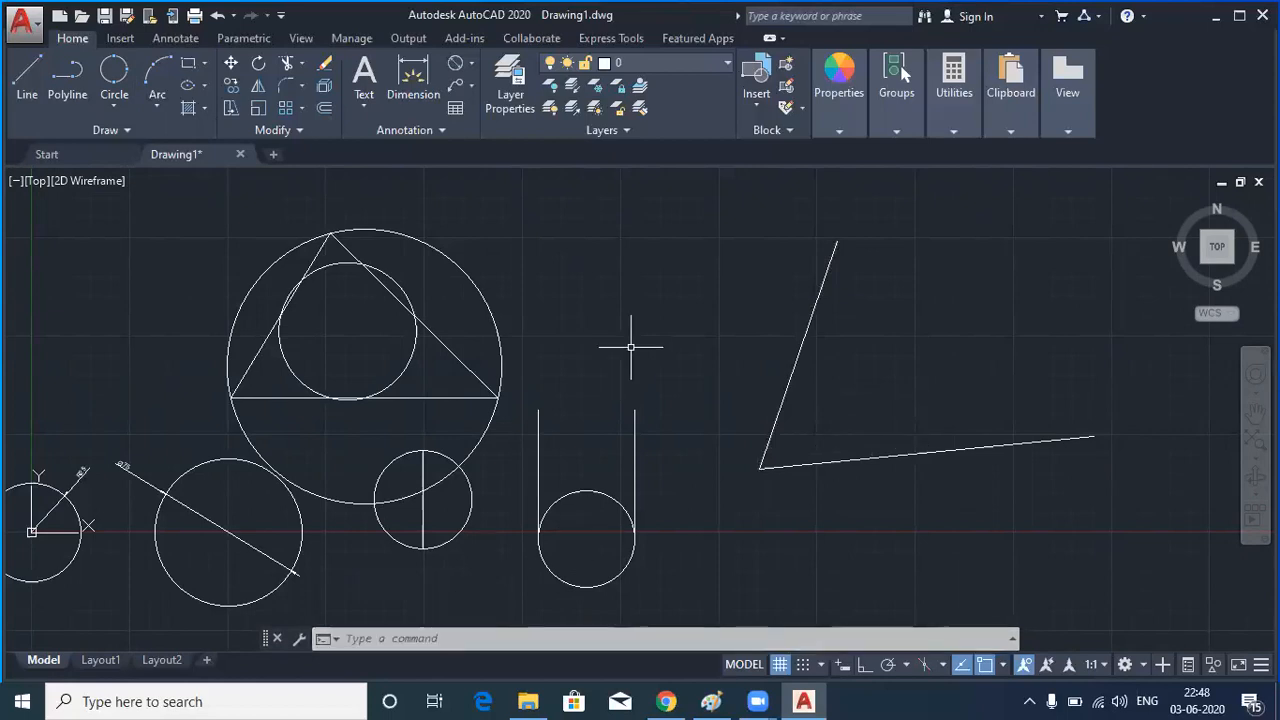
Draw a Ttr (tan tan radius) circle of radius 30 tangent to both lines of the open angle
{"action": "type", "text": "c"}
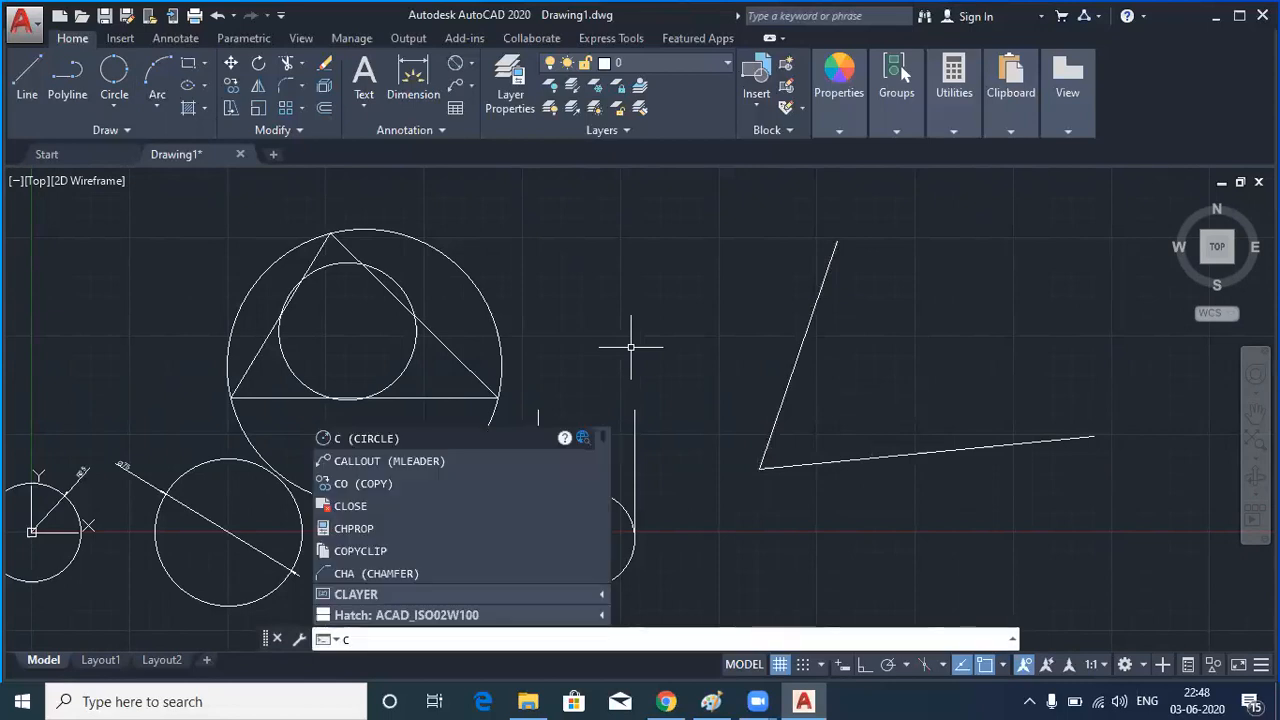
{"action": "key", "text": "Return"}
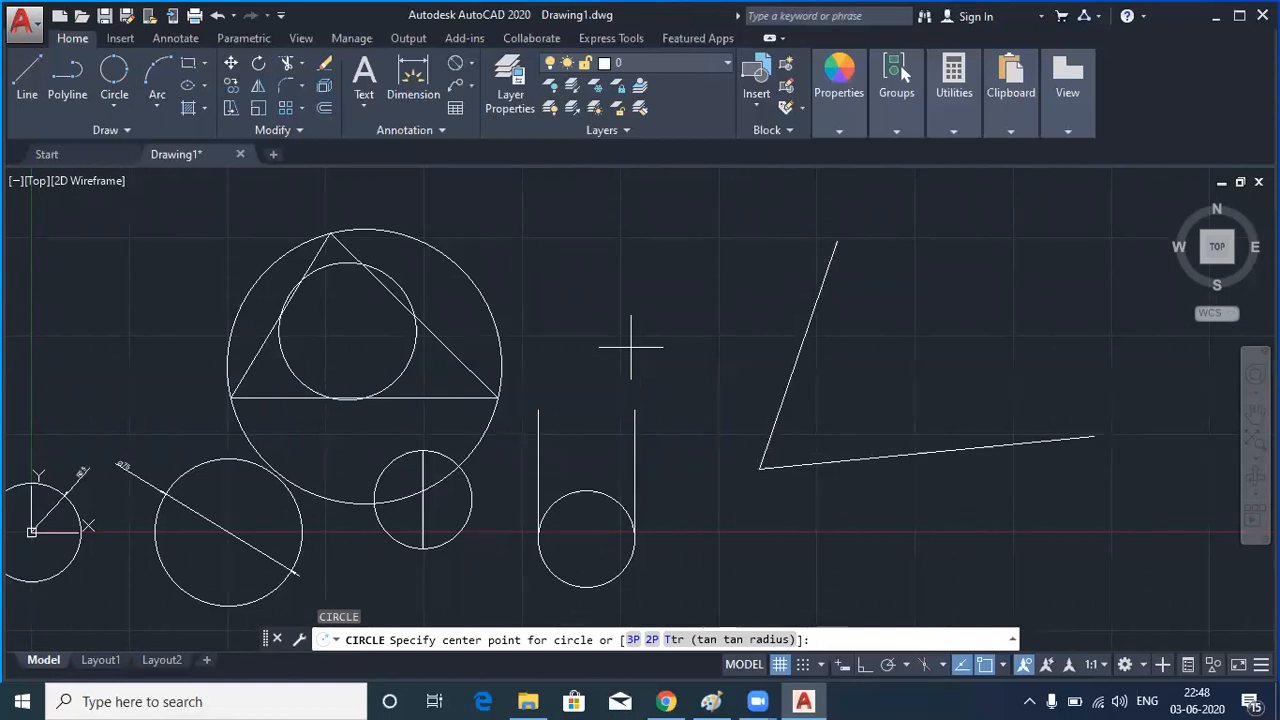
{"action": "type", "text": "ttr"}
{"action": "key", "text": "Return"}
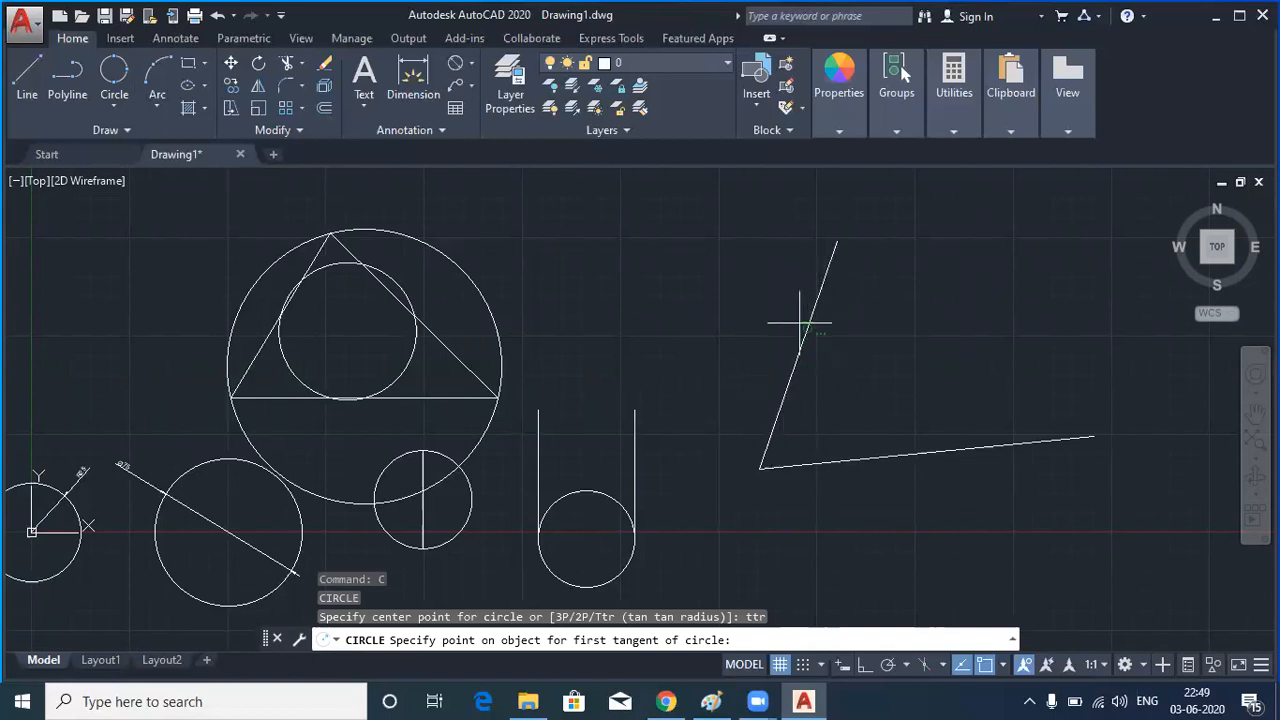
{"action": "left_click", "coordinate": [820, 298]}
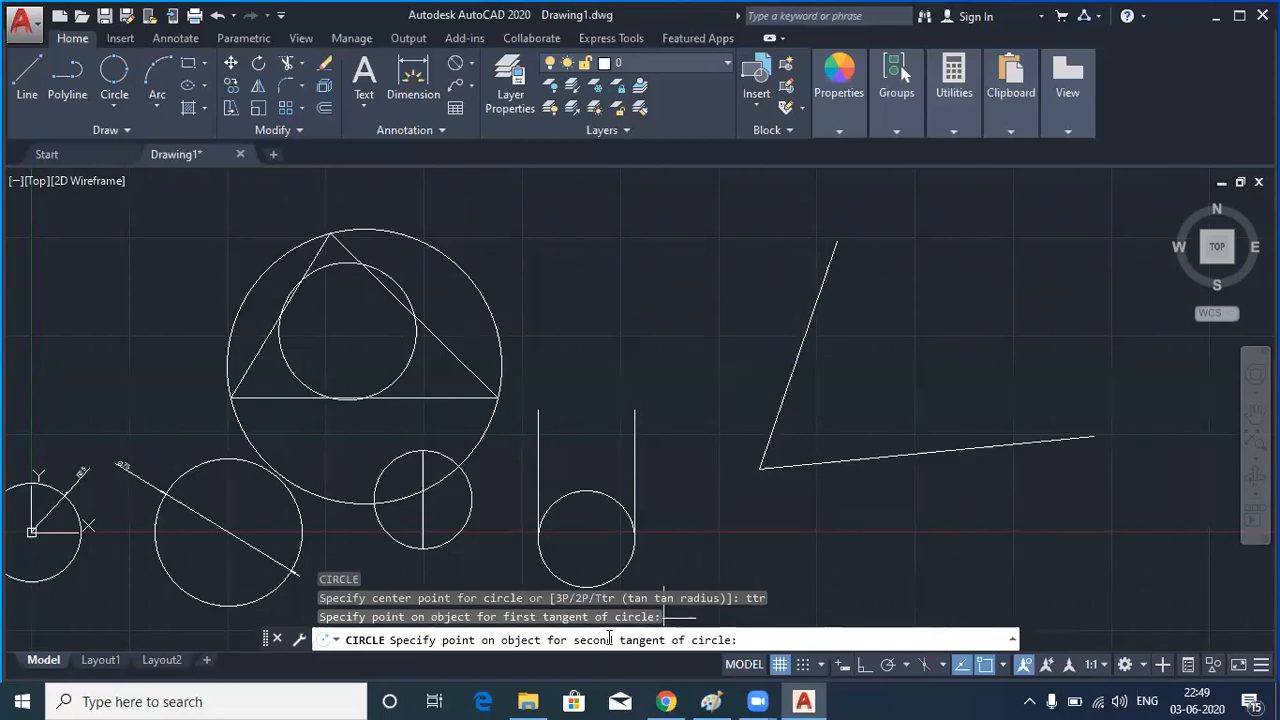
{"action": "left_click", "coordinate": [1000, 444]}
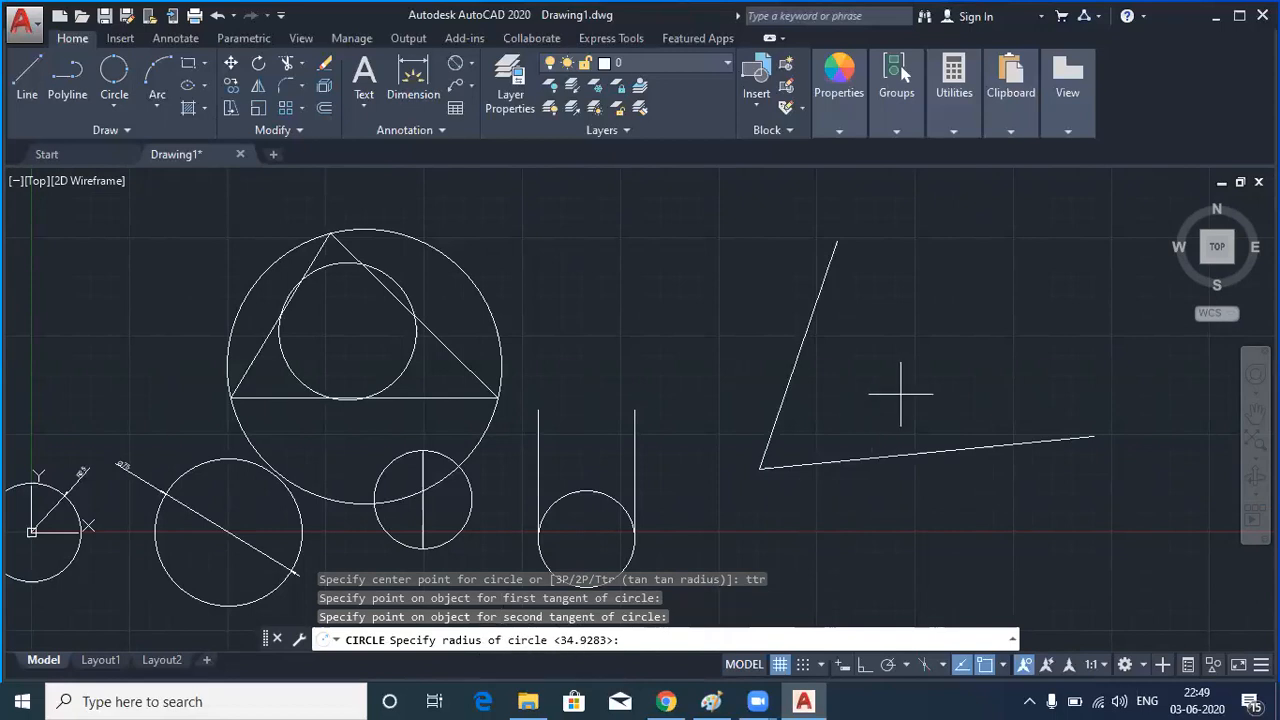
{"action": "type", "text": "30"}
{"action": "key", "text": "Return"}
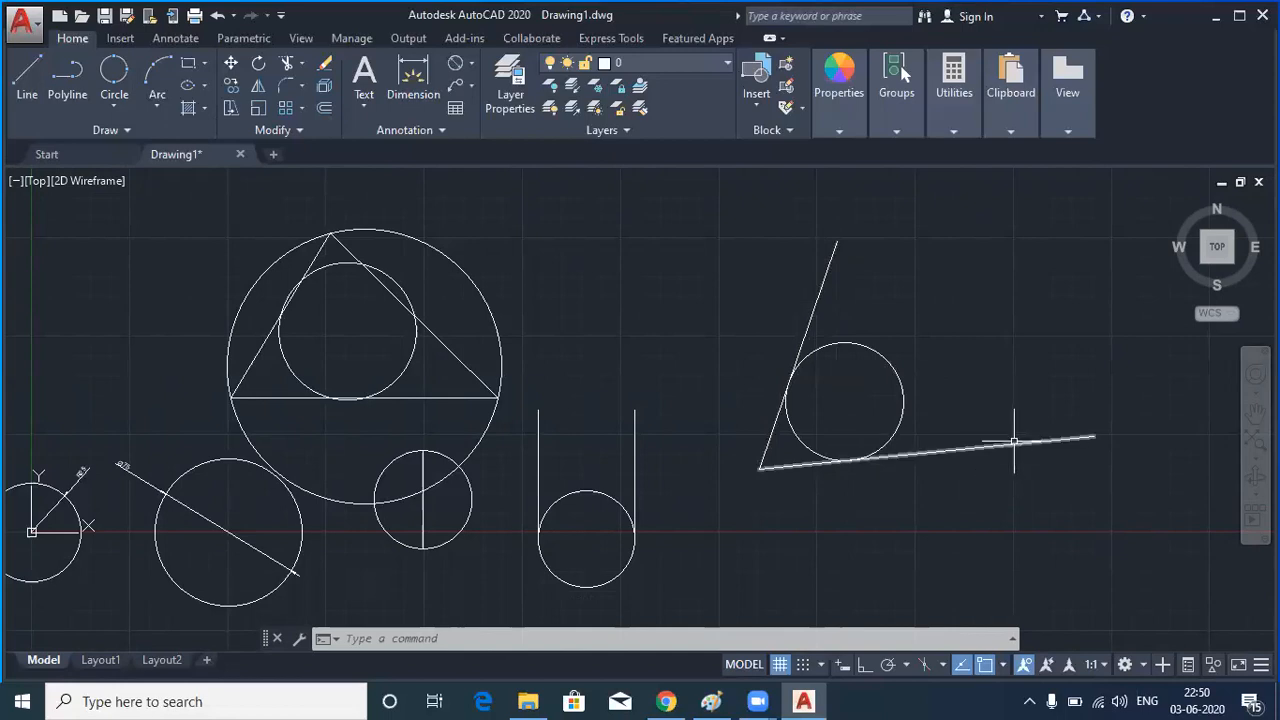
Delete the radius 30 tangent circle from between the two angled lines
{"action": "mouse_move", "coordinate": [787, 383]}
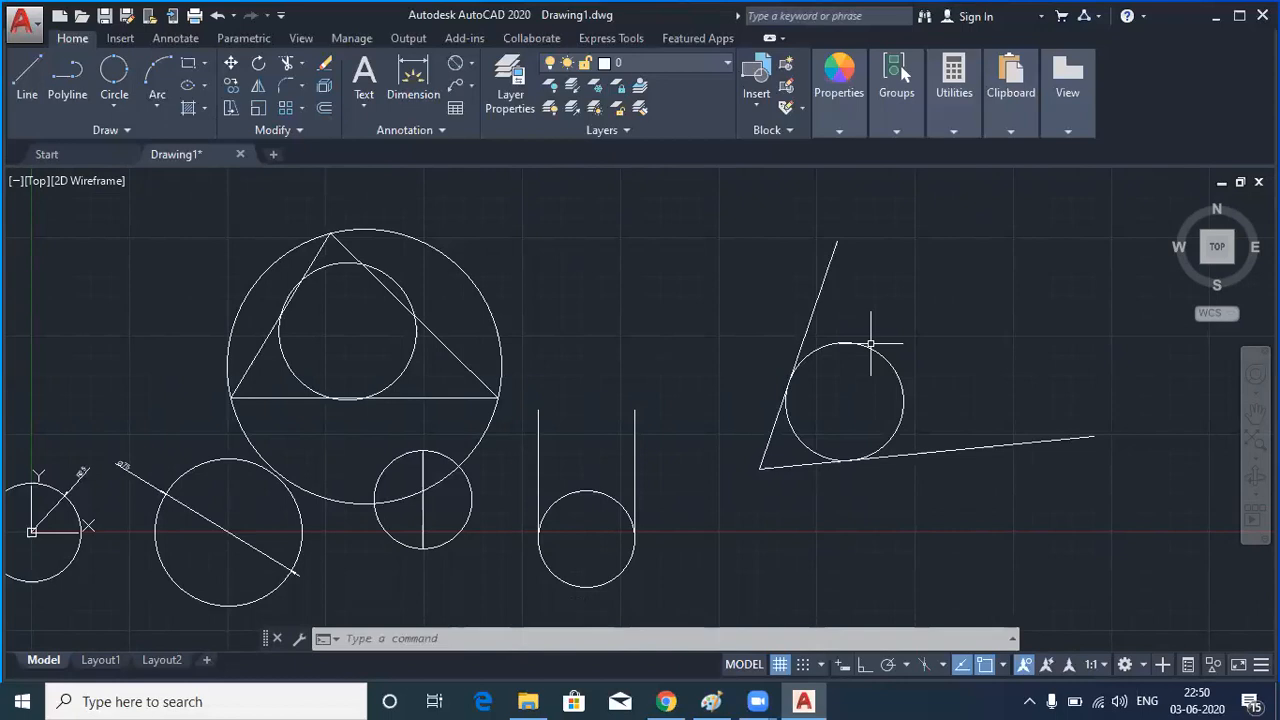
{"action": "left_click", "coordinate": [870, 345]}
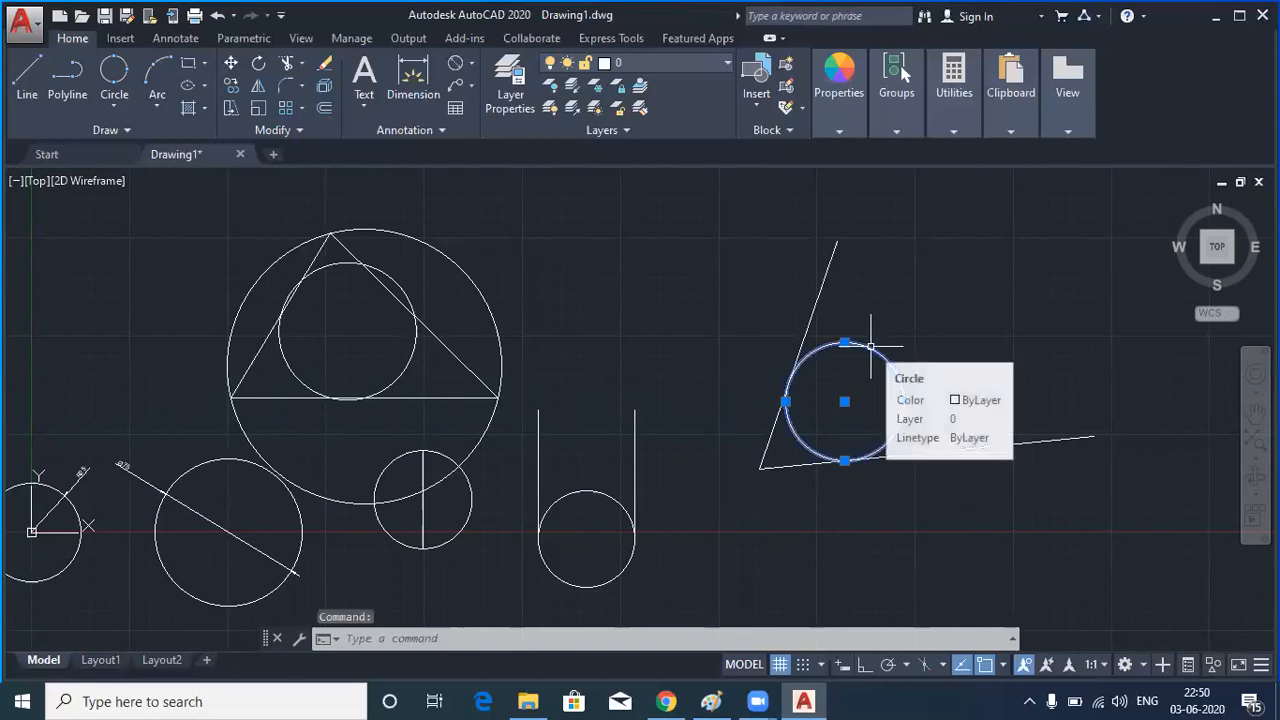
{"action": "key", "text": "Delete"}
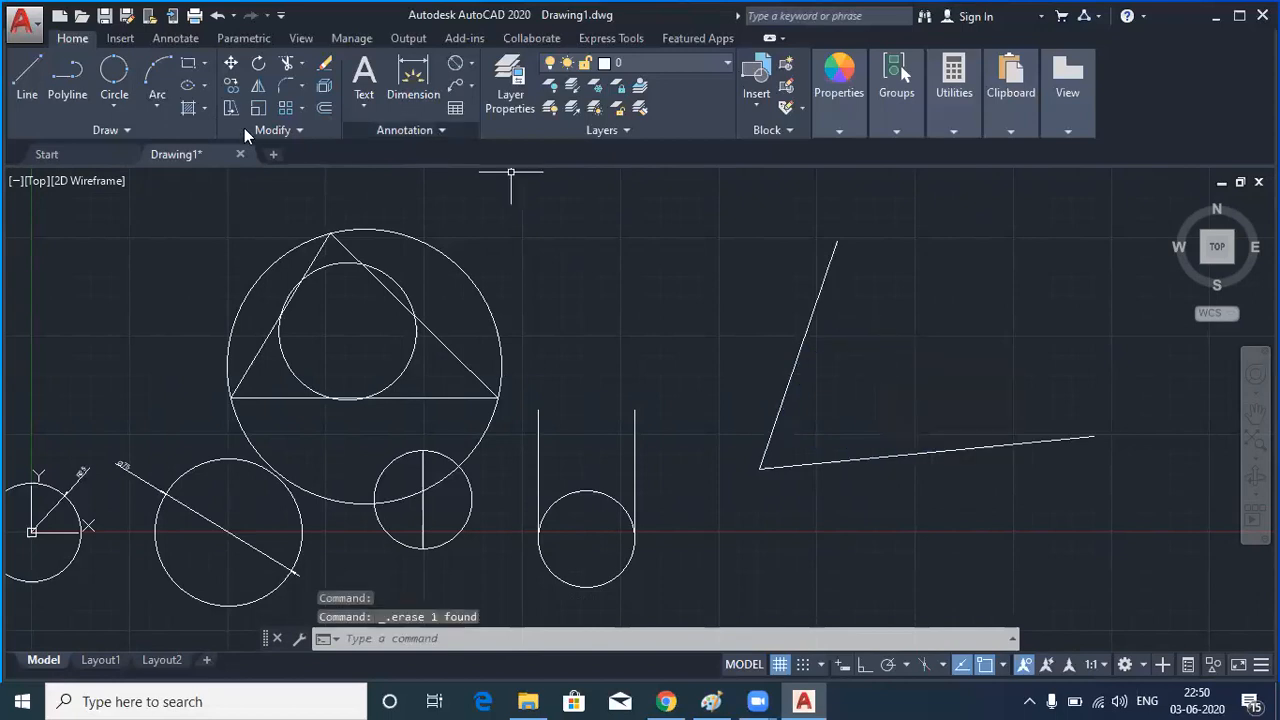
Draw a Tan, Tan, Radius circle of radius 60 tangent to the two angled lines
{"action": "left_click", "coordinate": [120, 107]}
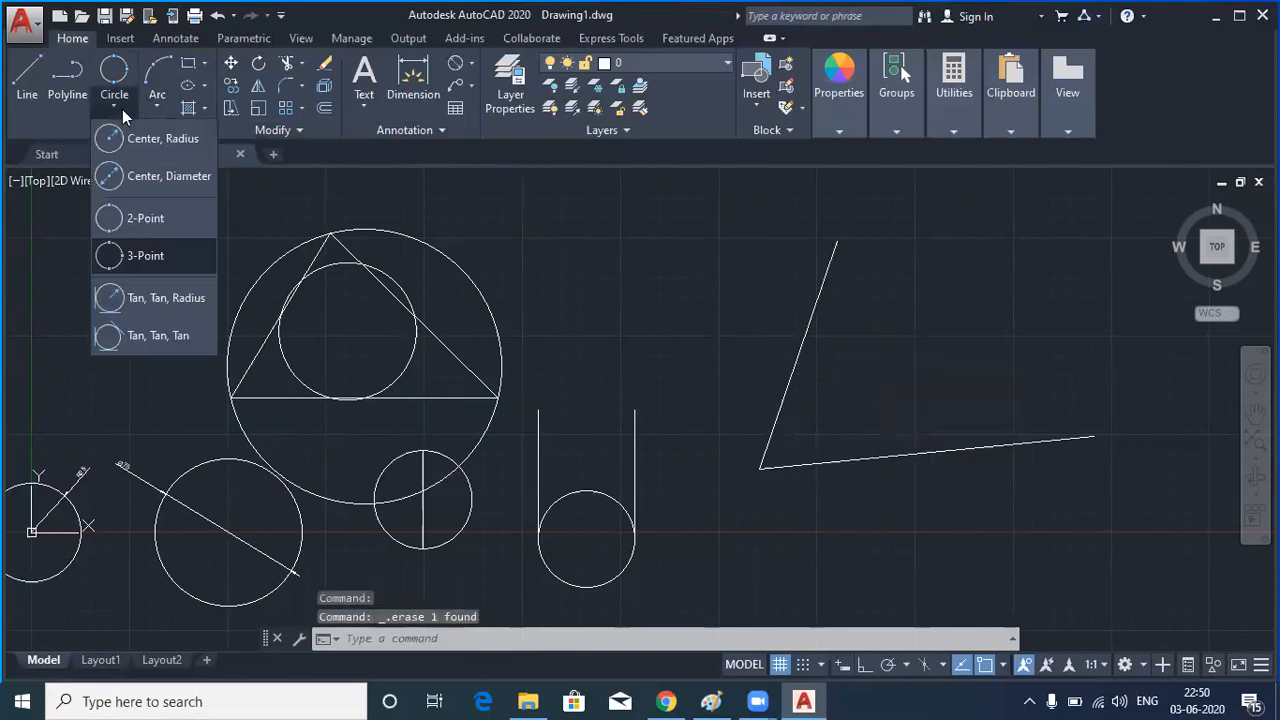
{"action": "left_click", "coordinate": [163, 300]}
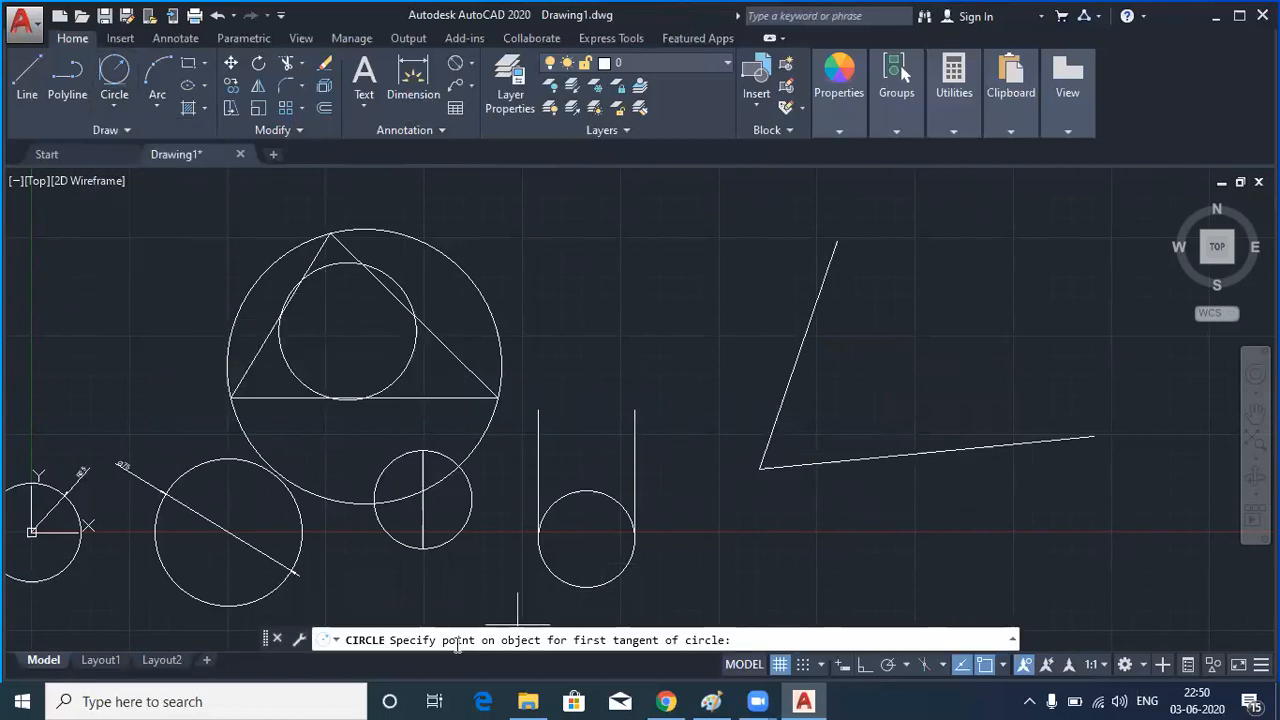
{"action": "left_click", "coordinate": [808, 319]}
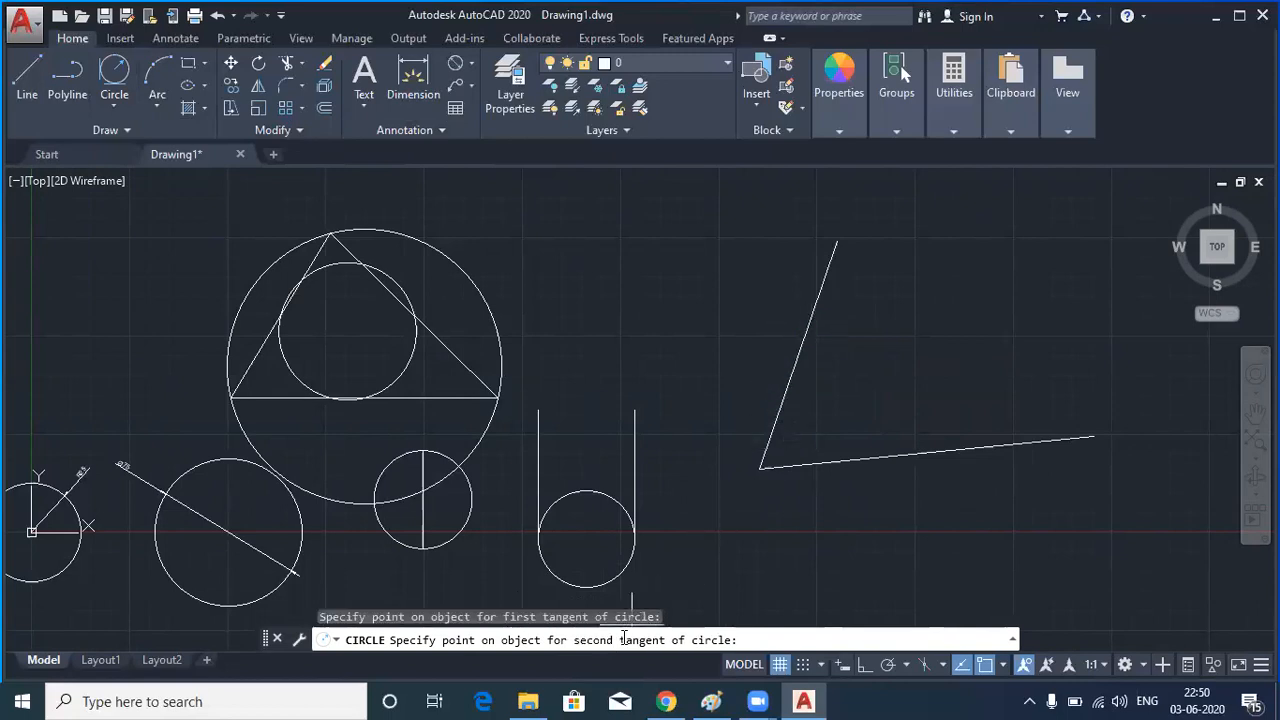
{"action": "left_click", "coordinate": [951, 451]}
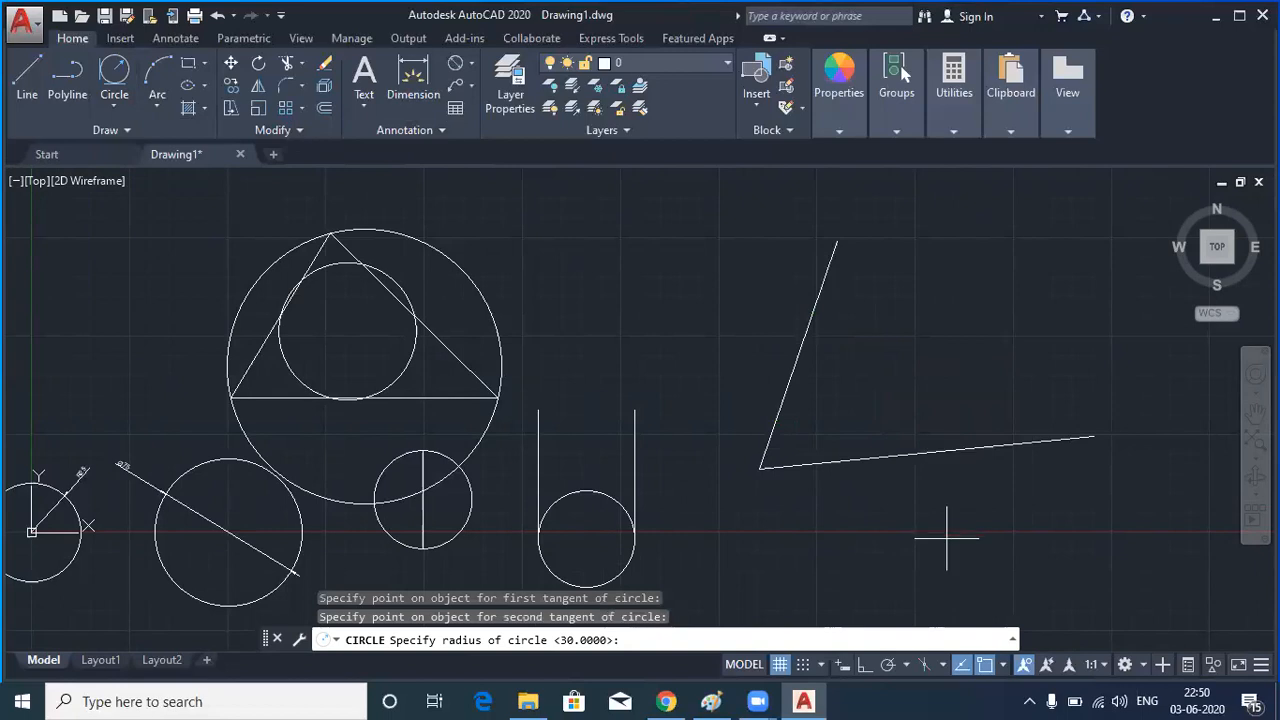
{"action": "type", "text": "60"}
{"action": "key", "text": "Return"}
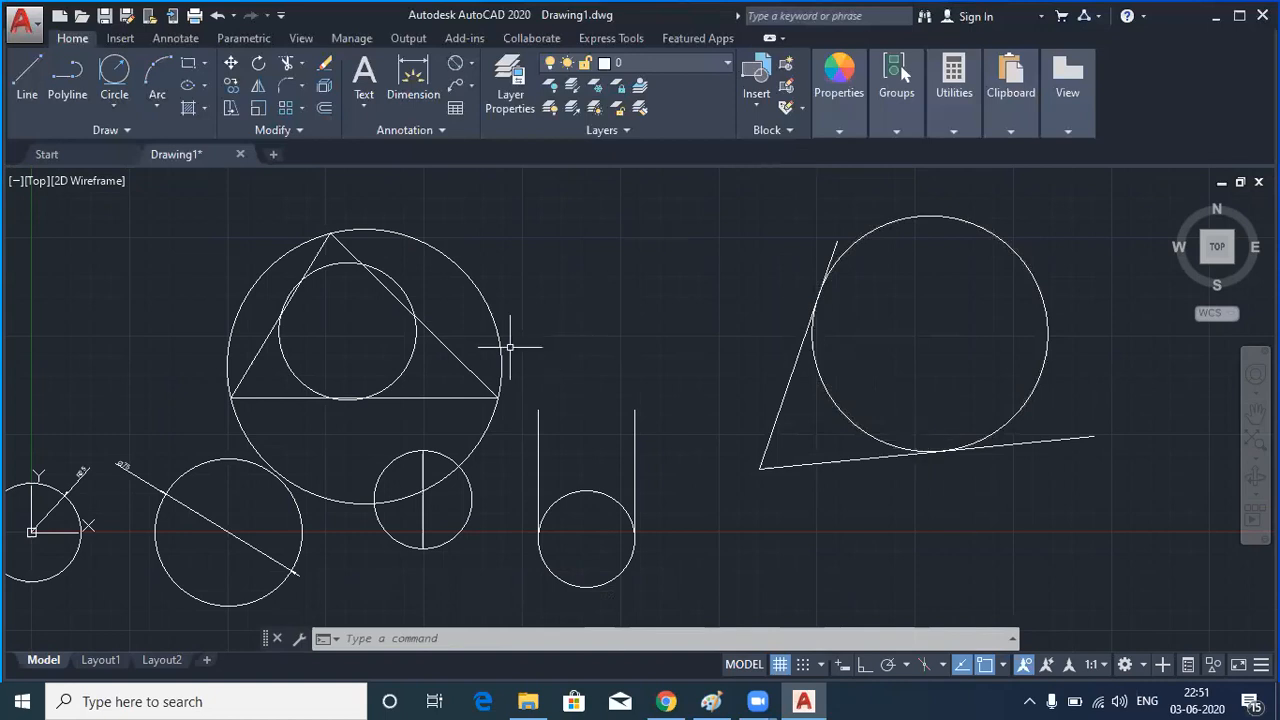
Delete the inner and outer circles around the triangle, keeping the triangle
{"action": "left_click", "coordinate": [410, 352]}
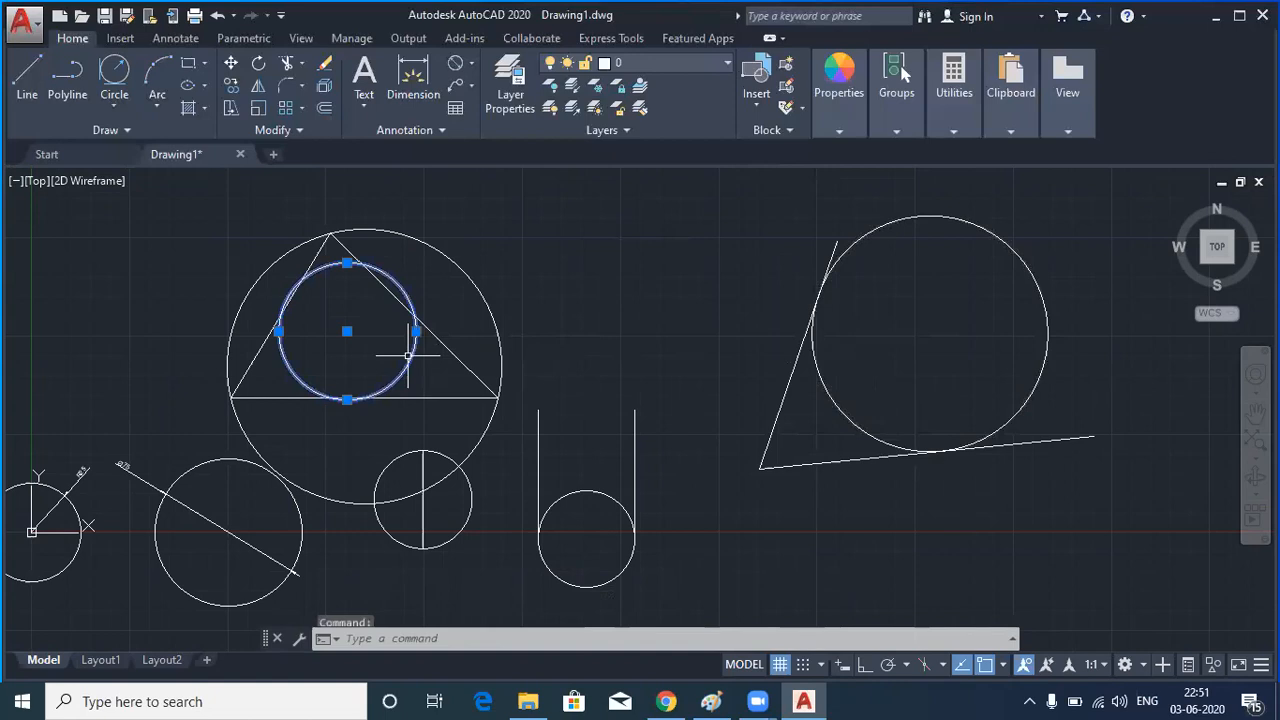
{"action": "left_click", "coordinate": [457, 260]}
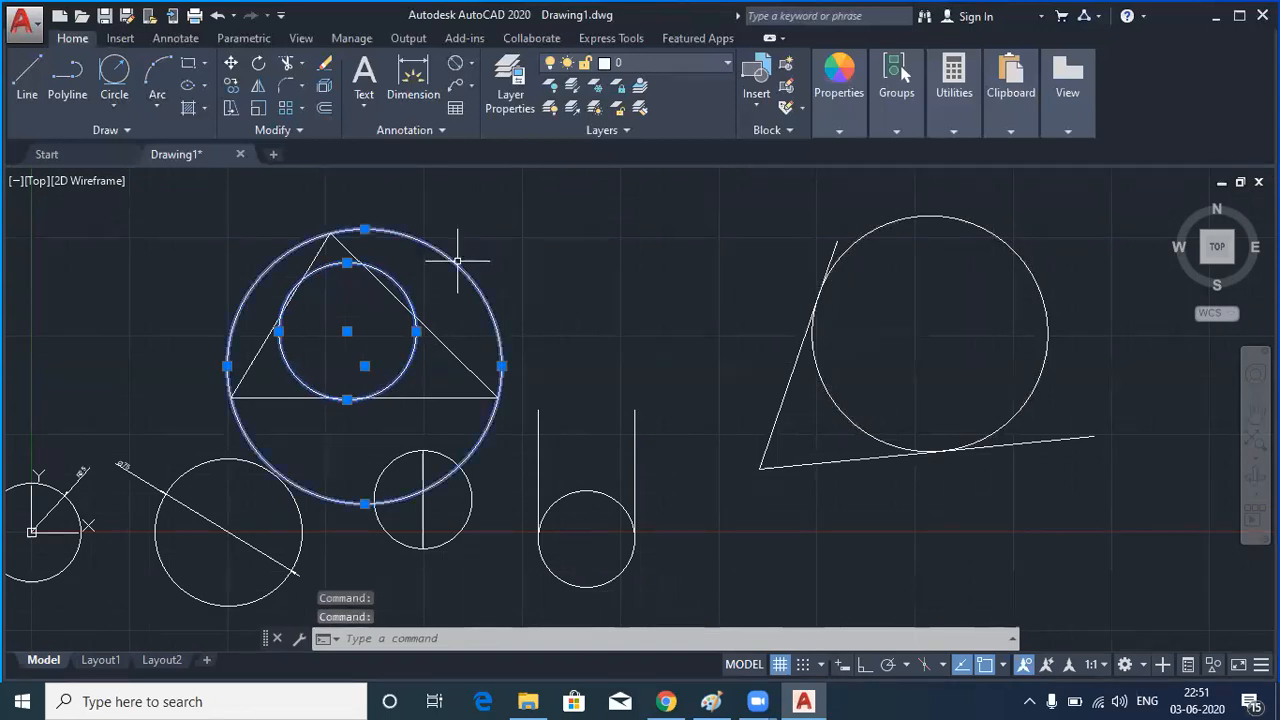
{"action": "key", "text": "Delete"}
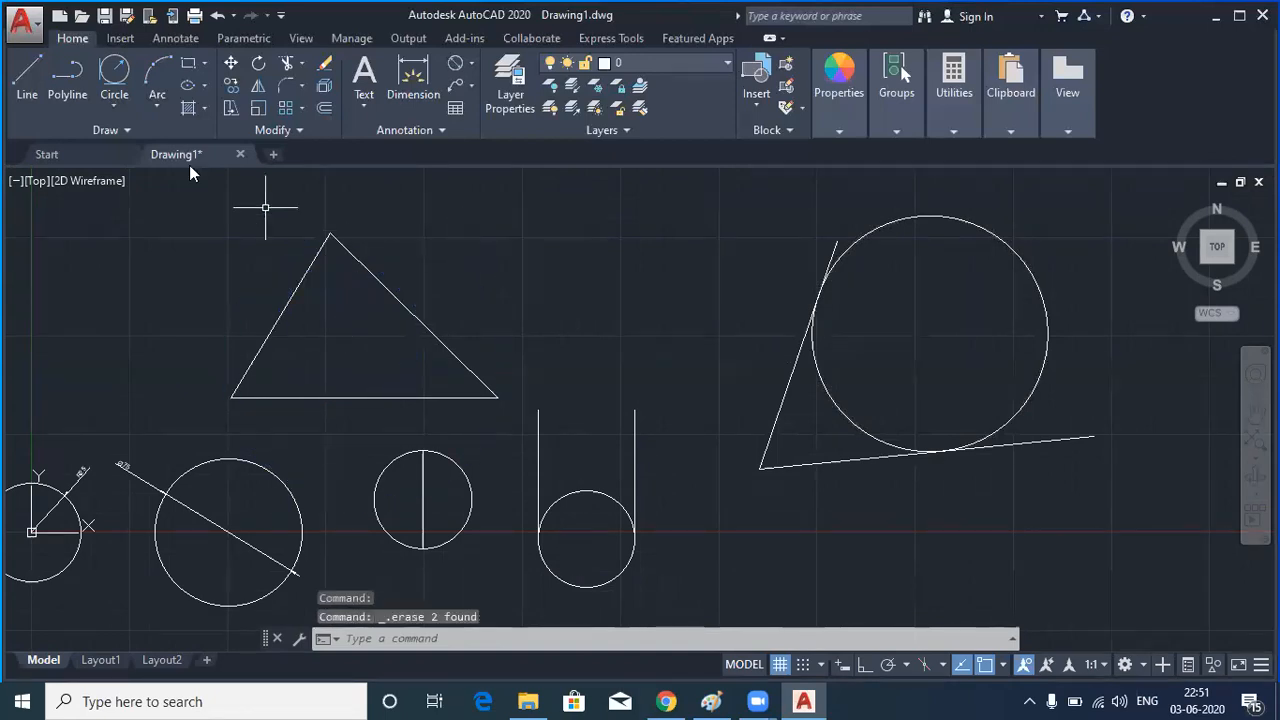
{"action": "left_click", "coordinate": [108, 110]}
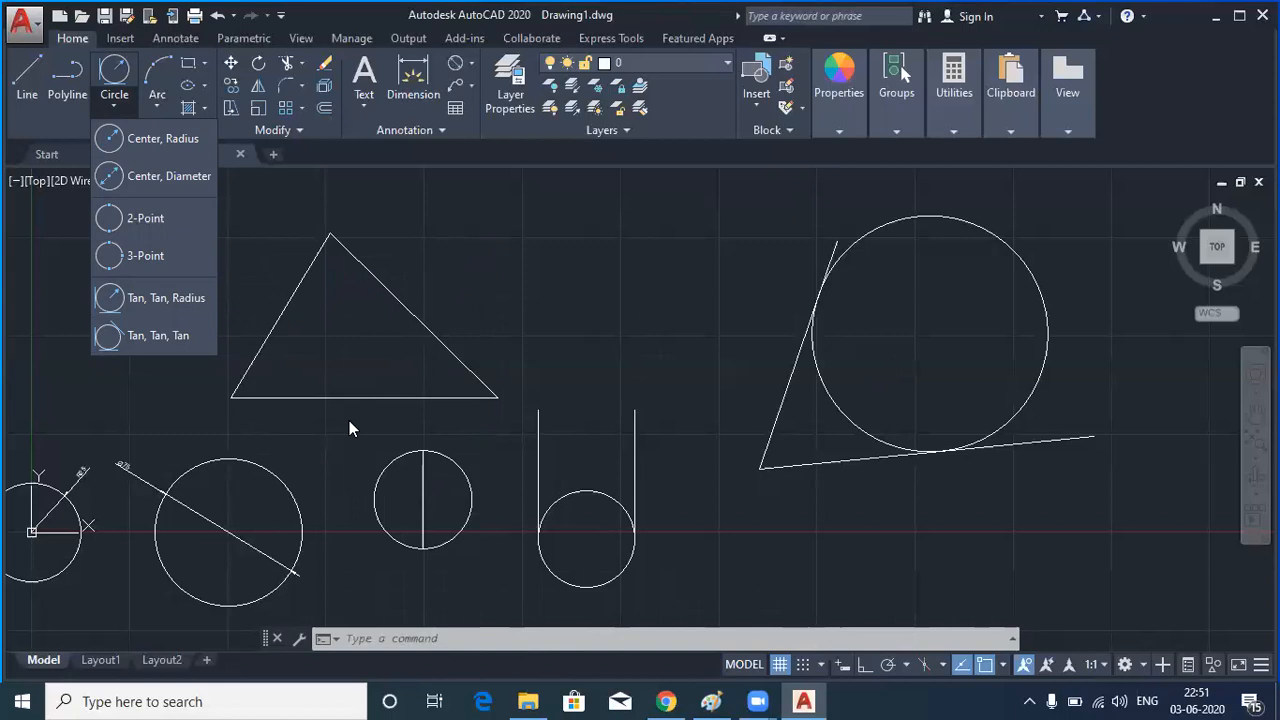
{"action": "left_click", "coordinate": [145, 337]}
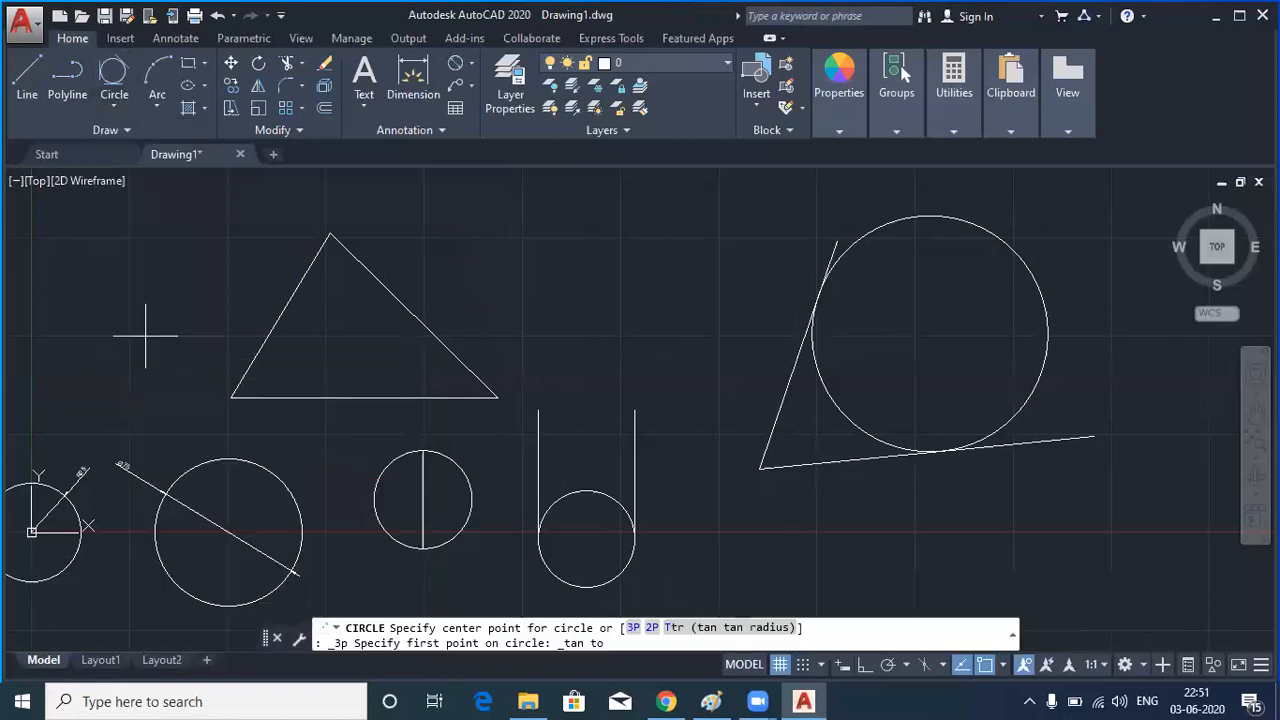
{"action": "key", "text": "Escape"}
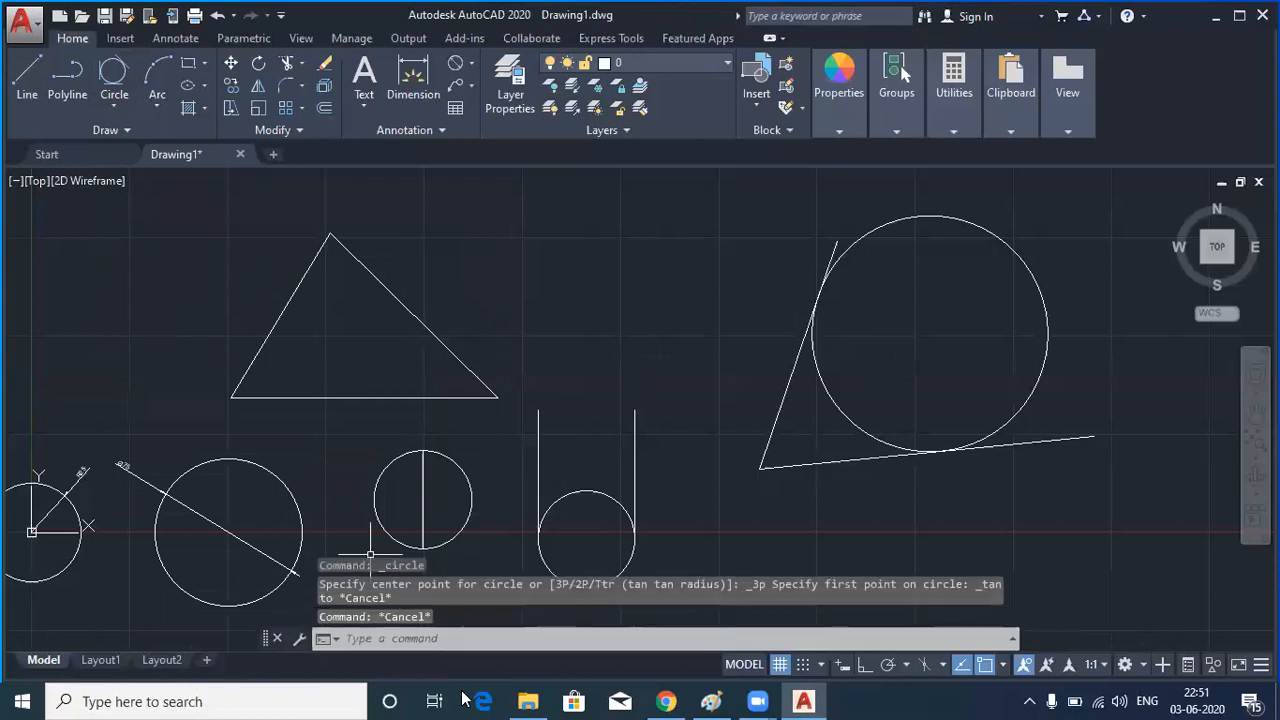
{"action": "type", "text": "c"}
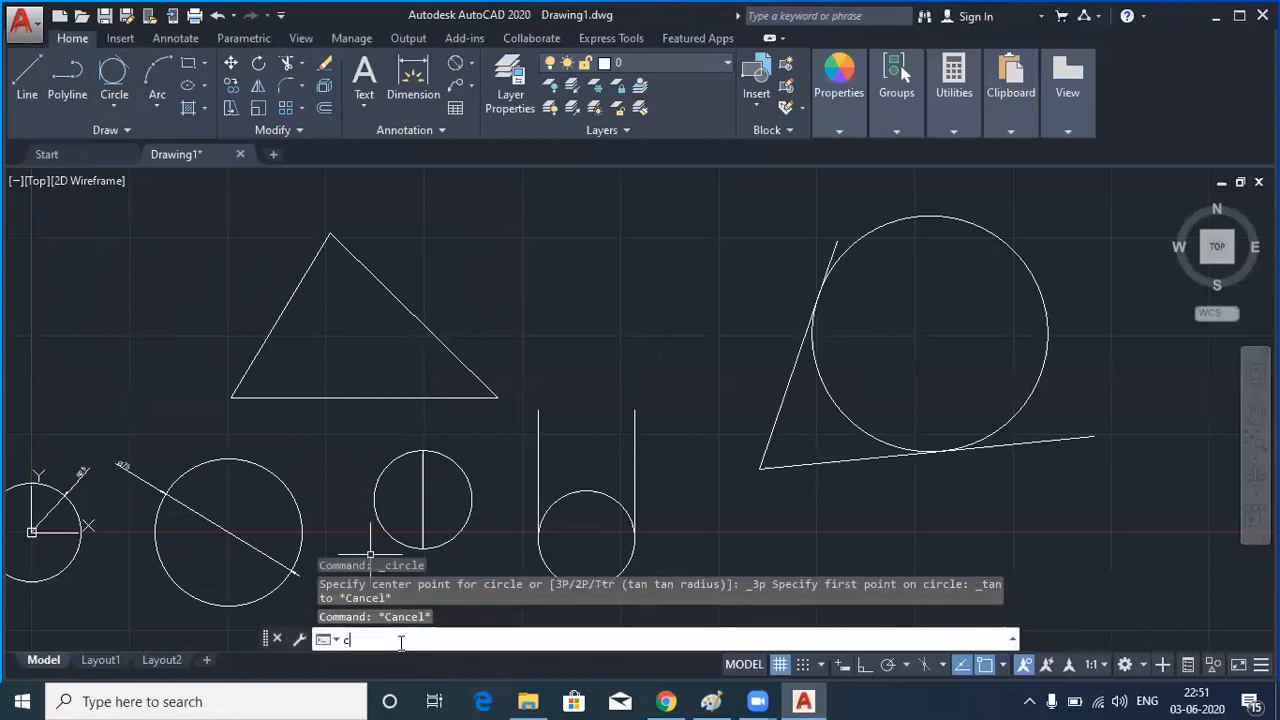
{"action": "key", "text": "Return"}
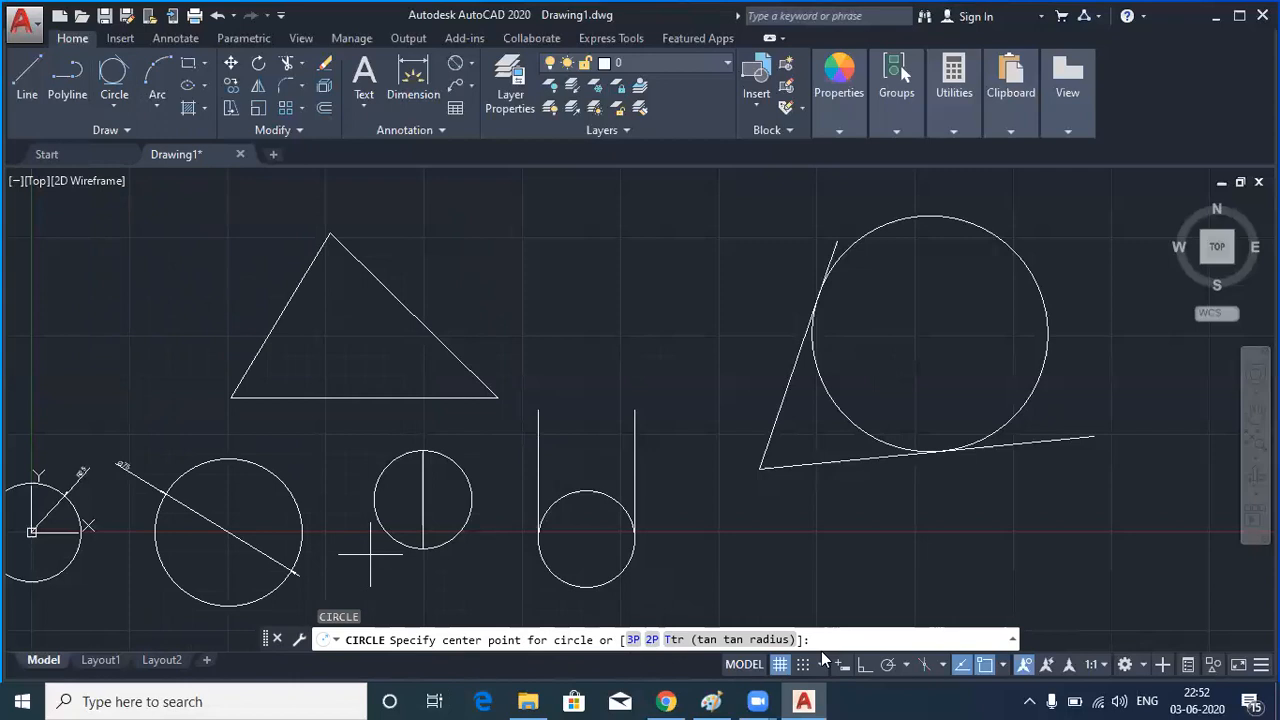
{"action": "key", "text": "Escape"}
{"action": "key", "text": "Escape"}
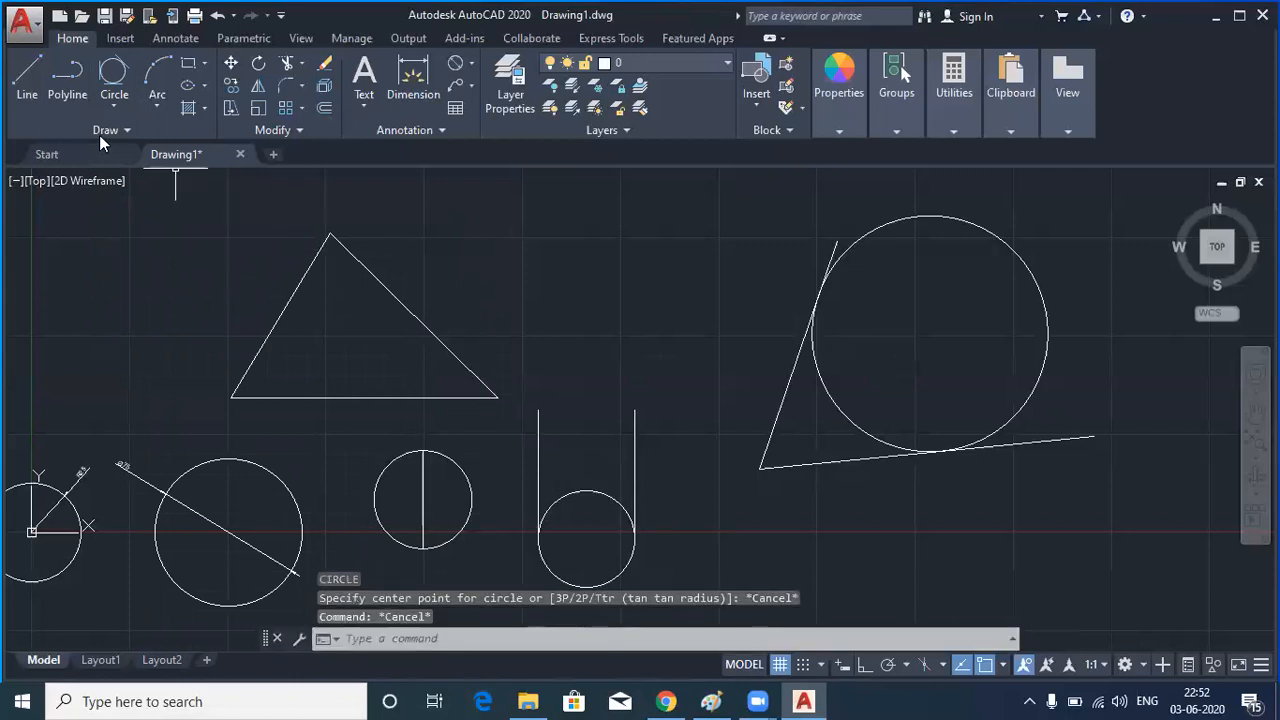
Draw a Tan, Tan, Tan circle inside the triangle, tangent to all three of its sides
{"action": "left_click", "coordinate": [111, 105]}
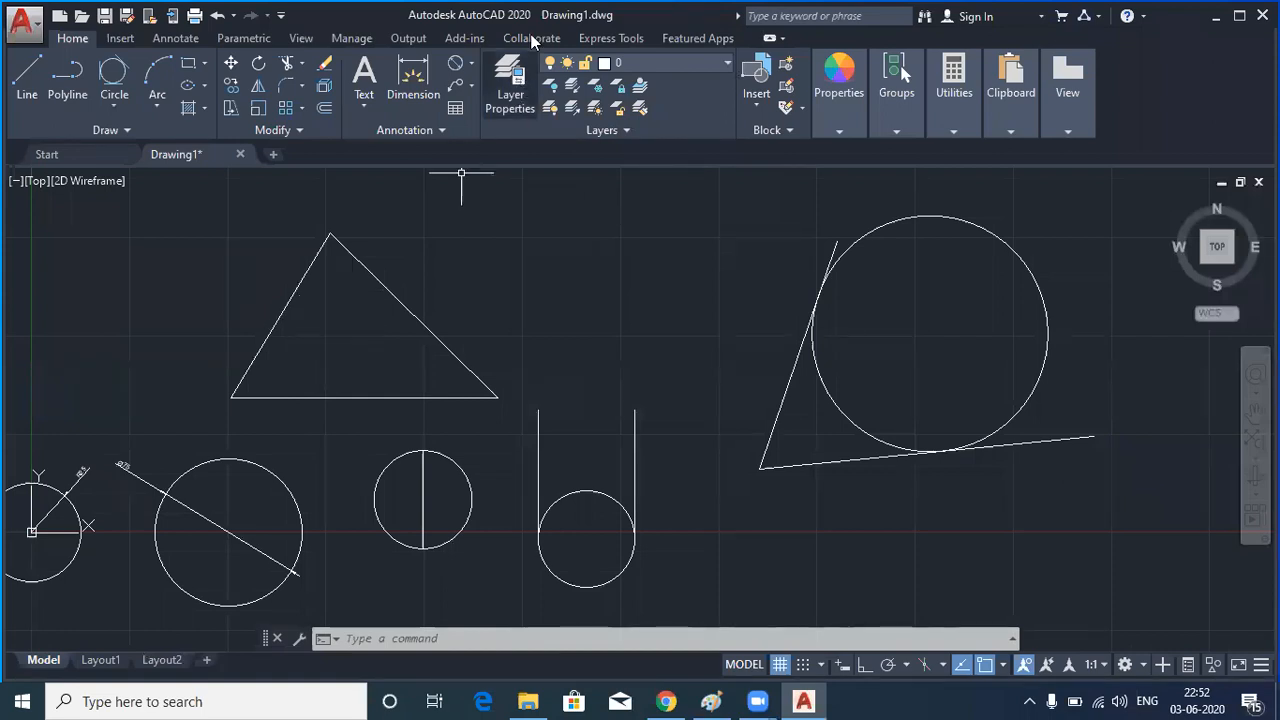
{"action": "left_click", "coordinate": [114, 104]}
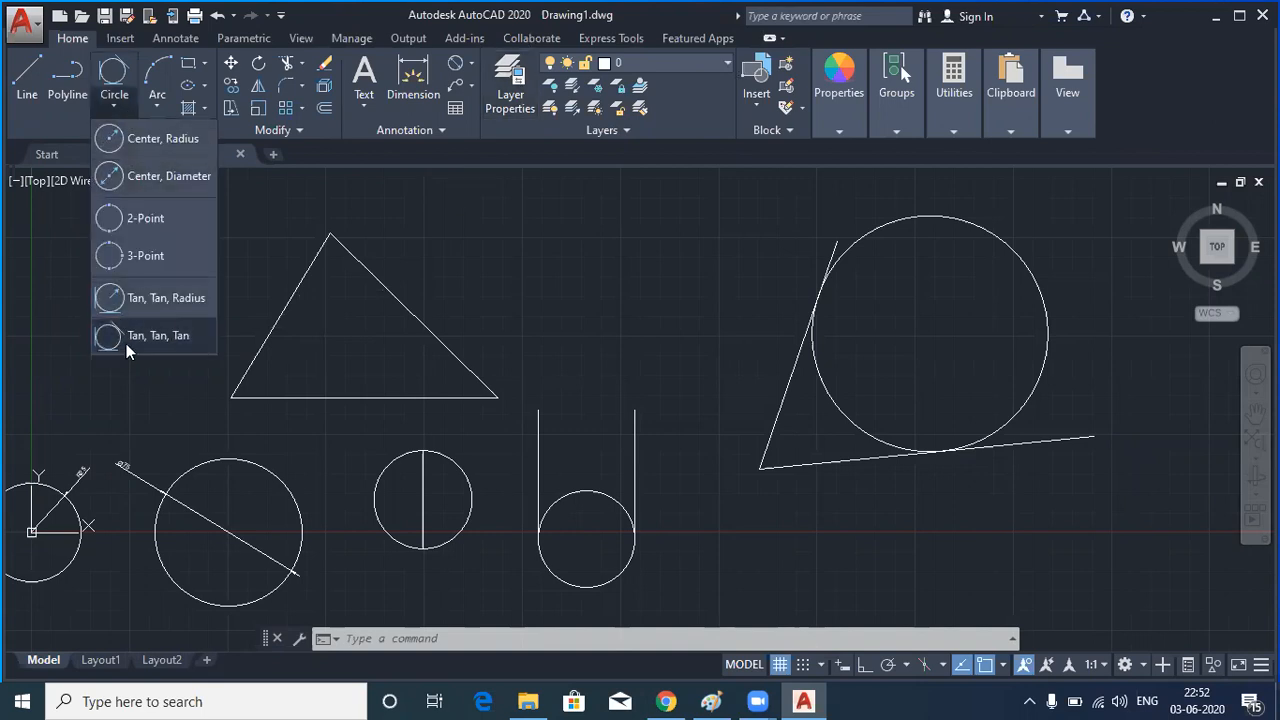
{"action": "left_click", "coordinate": [126, 343]}
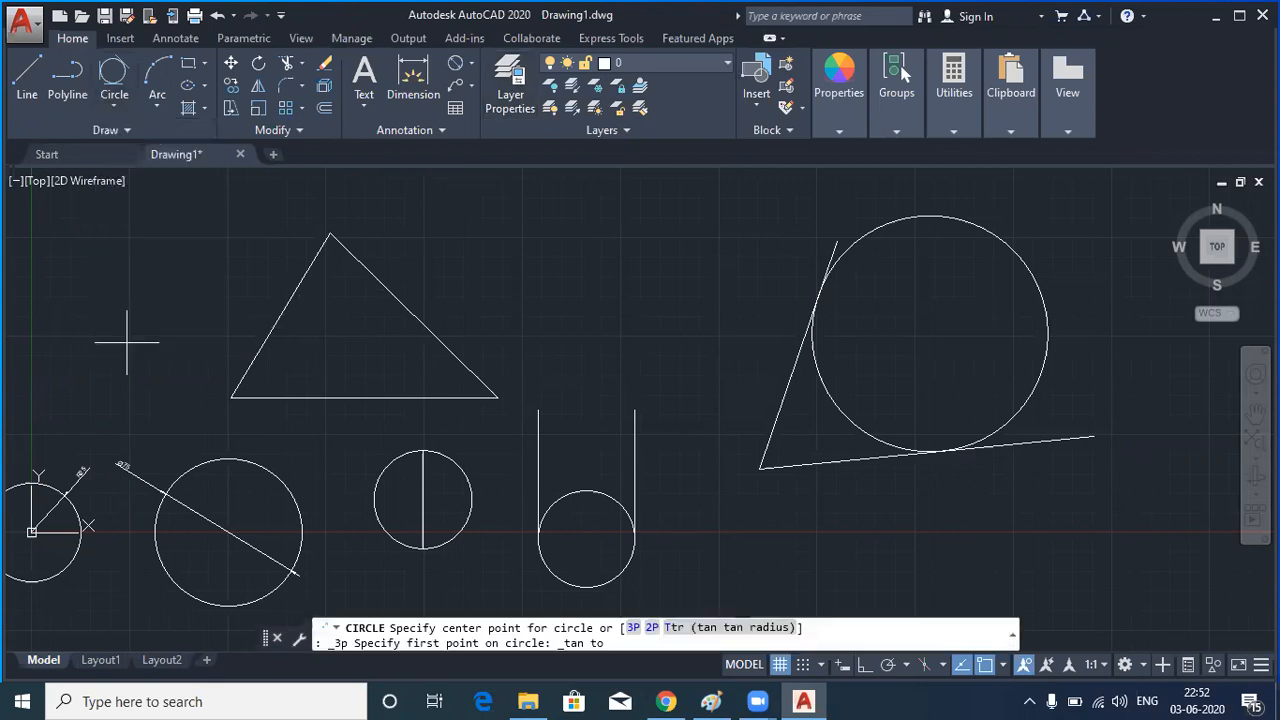
{"action": "left_click", "coordinate": [285, 312]}
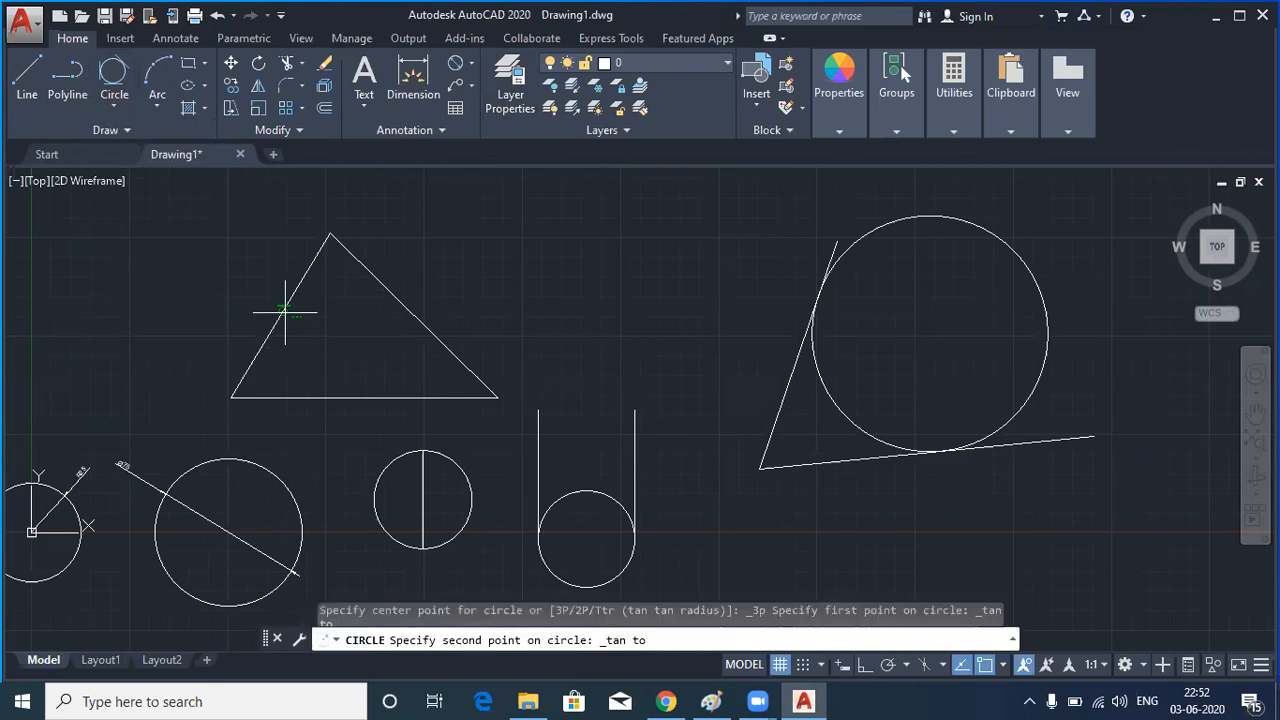
{"action": "left_click", "coordinate": [351, 395]}
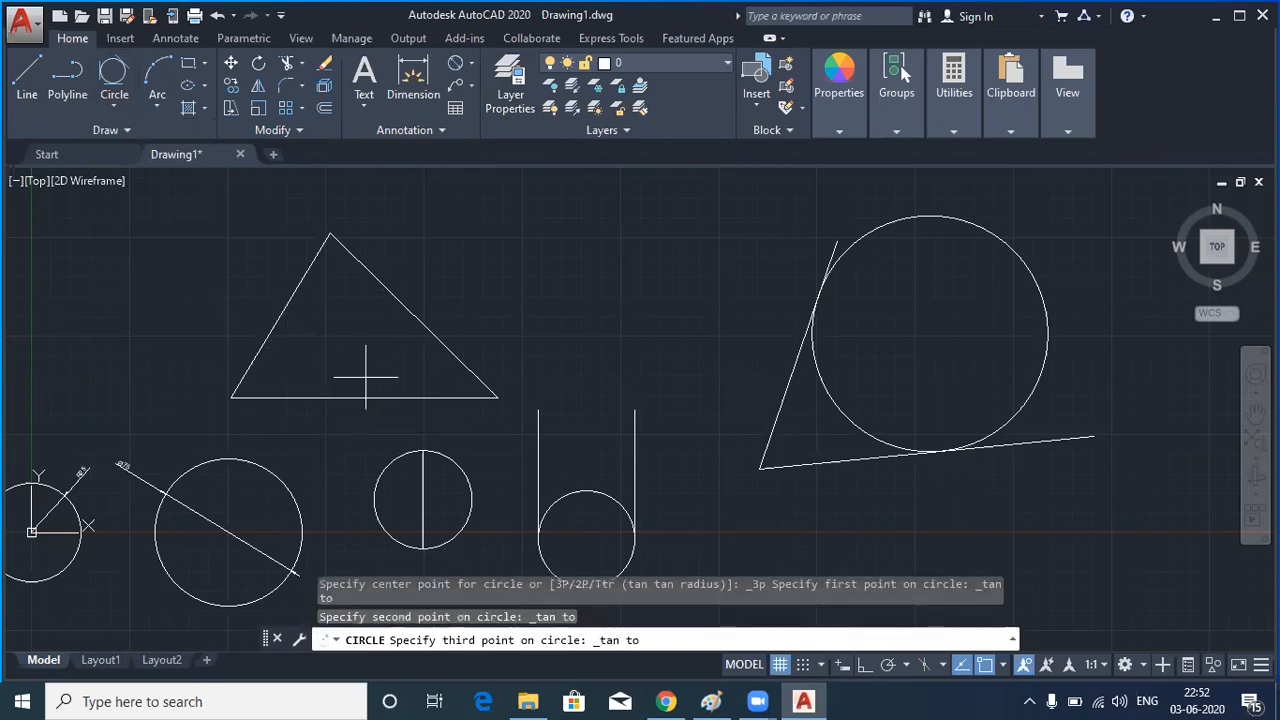
{"action": "left_click", "coordinate": [402, 308]}
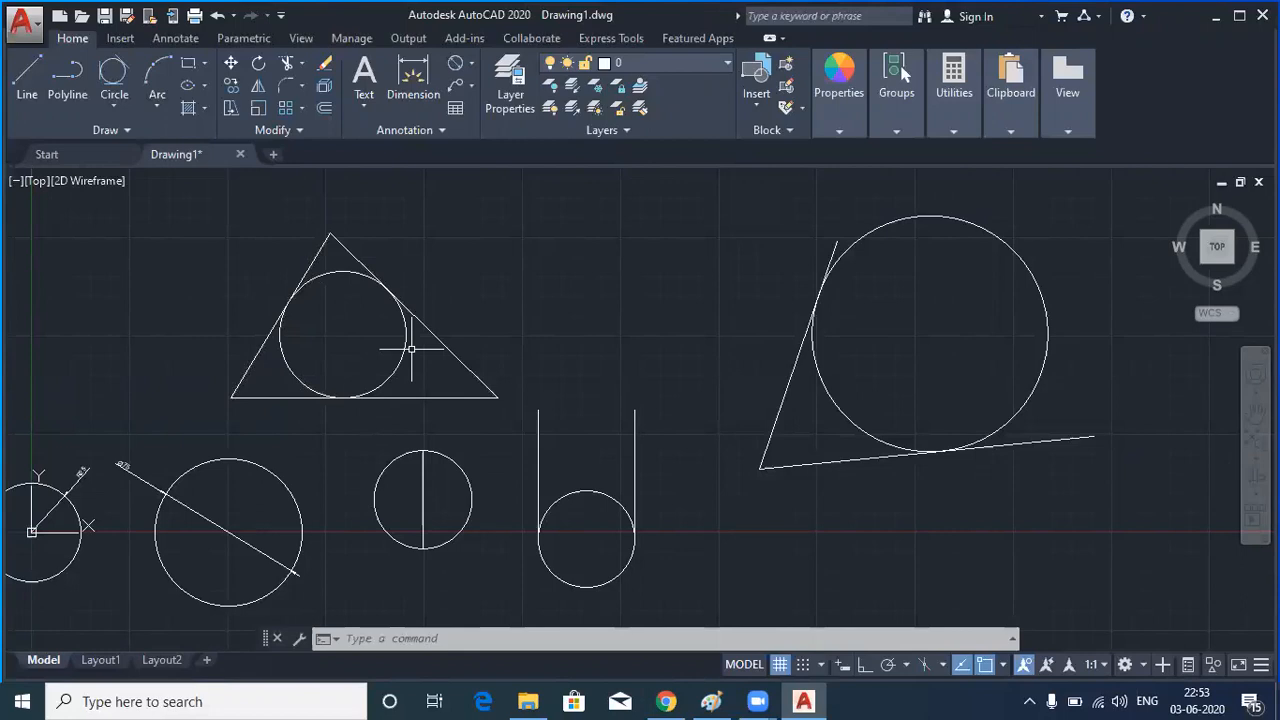
Highlight the two angled lines and the large circle between them as tangent references, and clear the selection
{"action": "left_click", "coordinate": [784, 402]}
{"action": "left_click", "coordinate": [811, 463]}
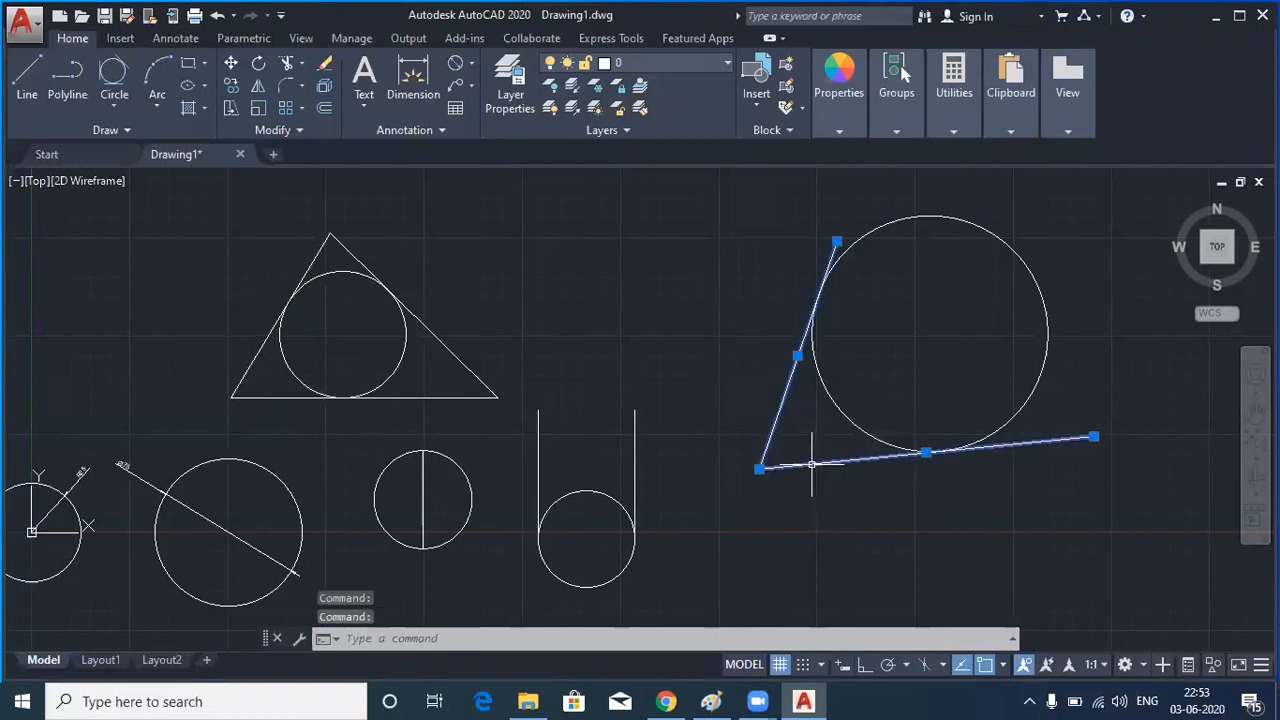
{"action": "left_click", "coordinate": [837, 405]}
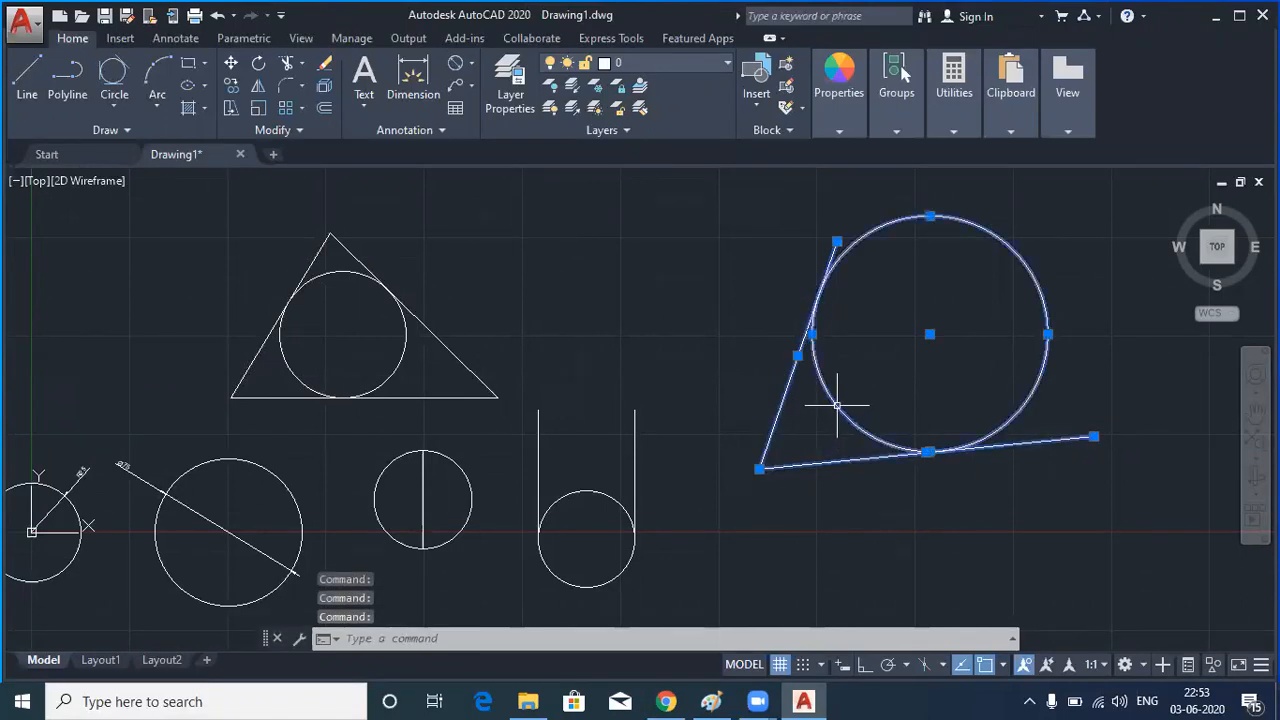
{"action": "key", "text": "Escape"}
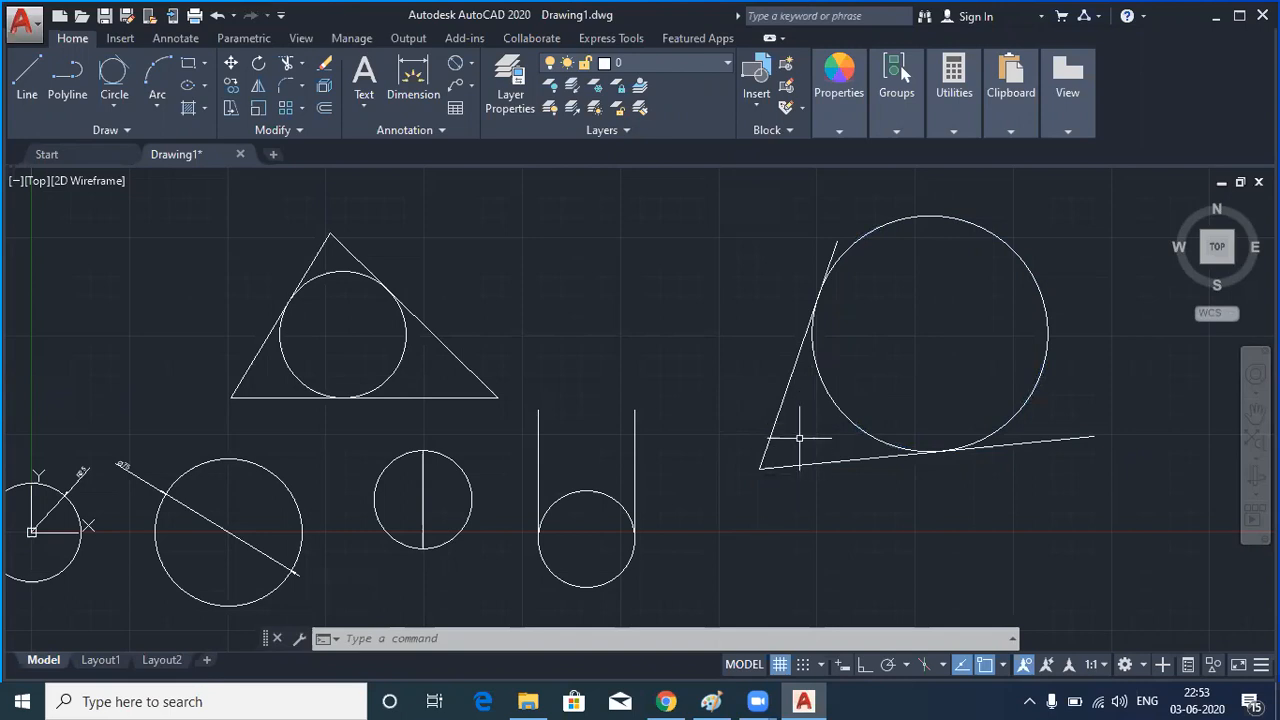
Draw a small Tan, Tan, Tan circle in the corner, tangent to both angled lines and the large circle
{"action": "left_click", "coordinate": [112, 74]}
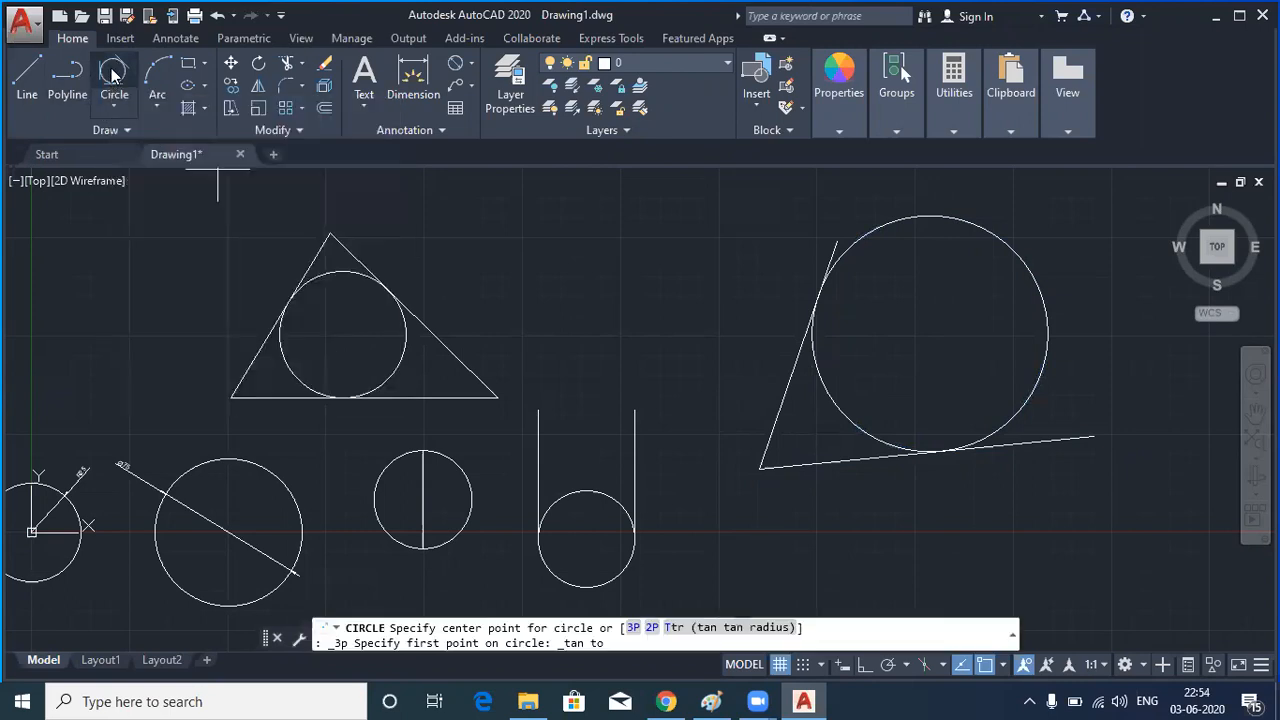
{"action": "left_click", "coordinate": [777, 405]}
{"action": "left_click", "coordinate": [818, 452]}
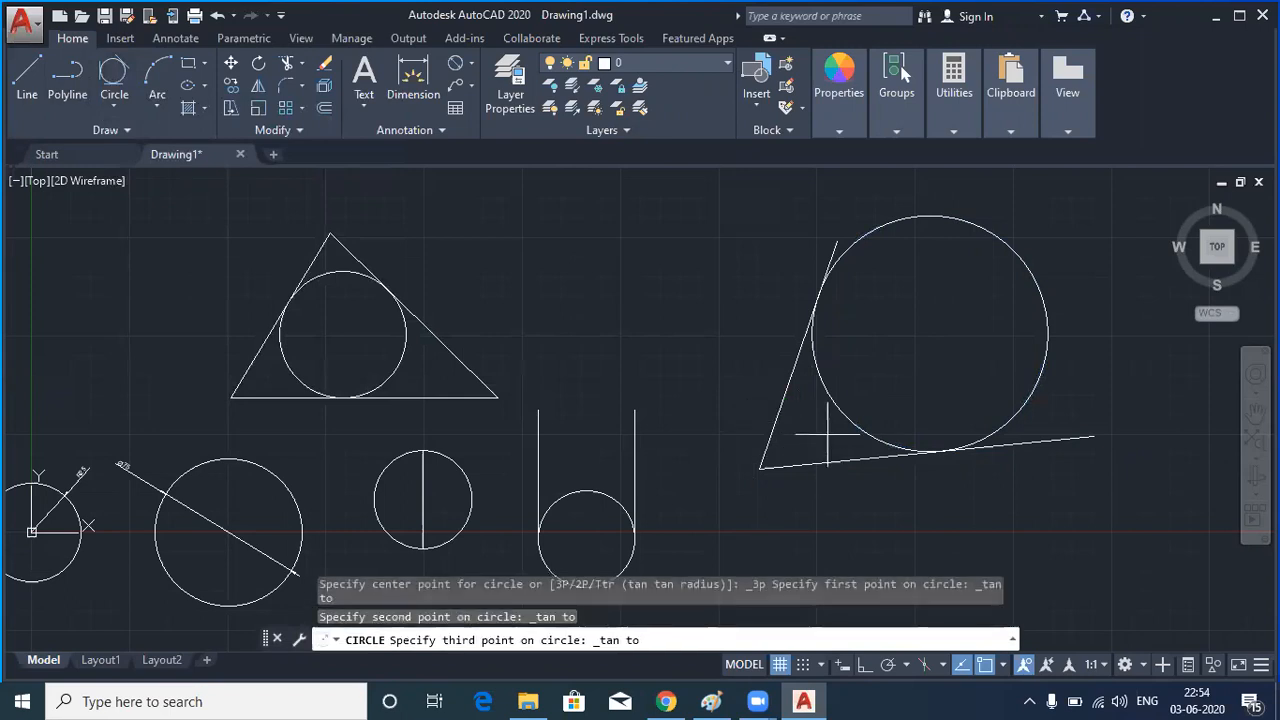
{"action": "left_click", "coordinate": [831, 404]}
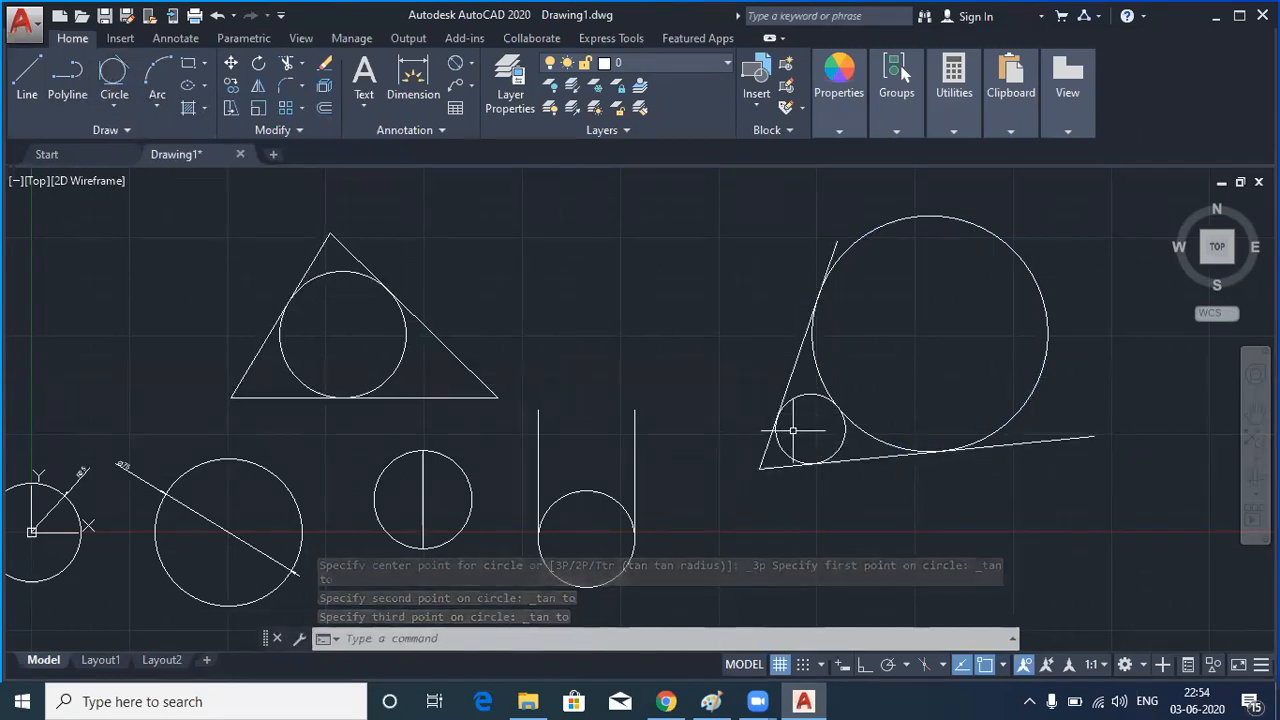
Draw three separate Center, Radius circles in the empty area beyond the origin circle, the upper two with radii of about 55 and 66
{"action": "scroll", "coordinate": [649, 277], "scroll_direction": "up", "scroll_amount": 3}
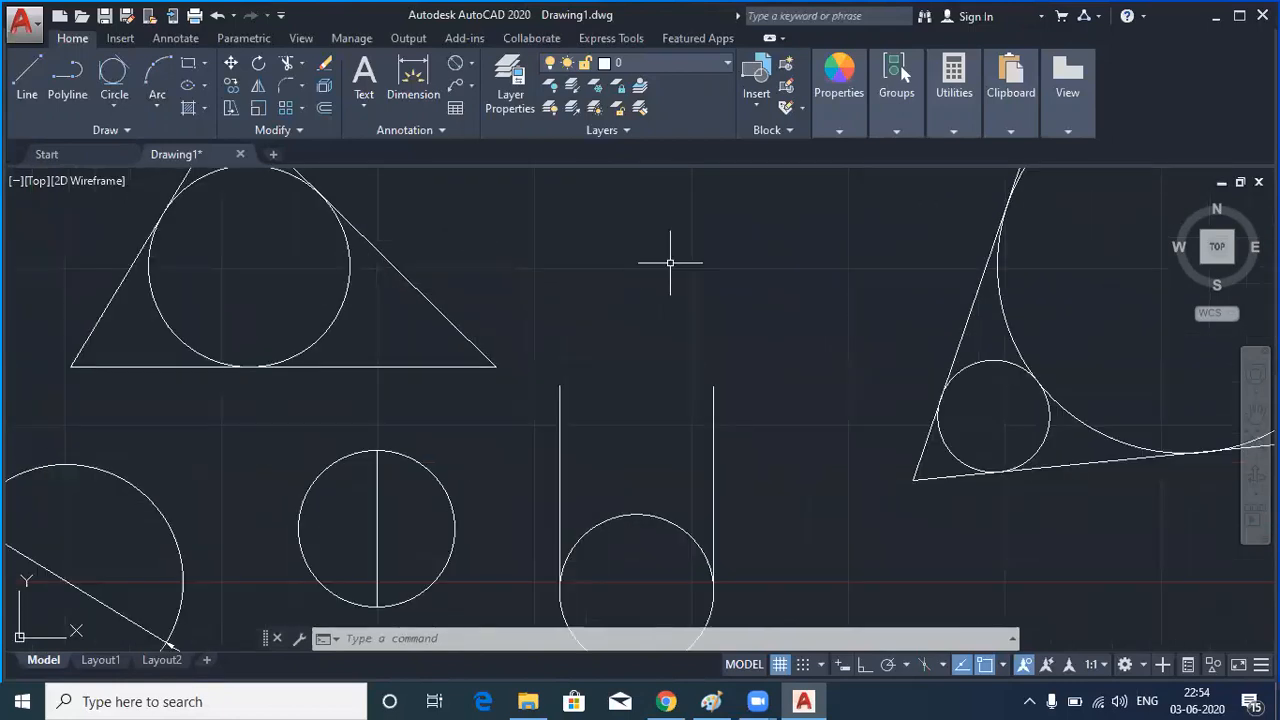
{"action": "scroll", "coordinate": [669, 263], "scroll_direction": "down", "scroll_amount": 5}
{"action": "middle_click_drag", "start_coordinate": [636, 317], "coordinate": [871, 382]}
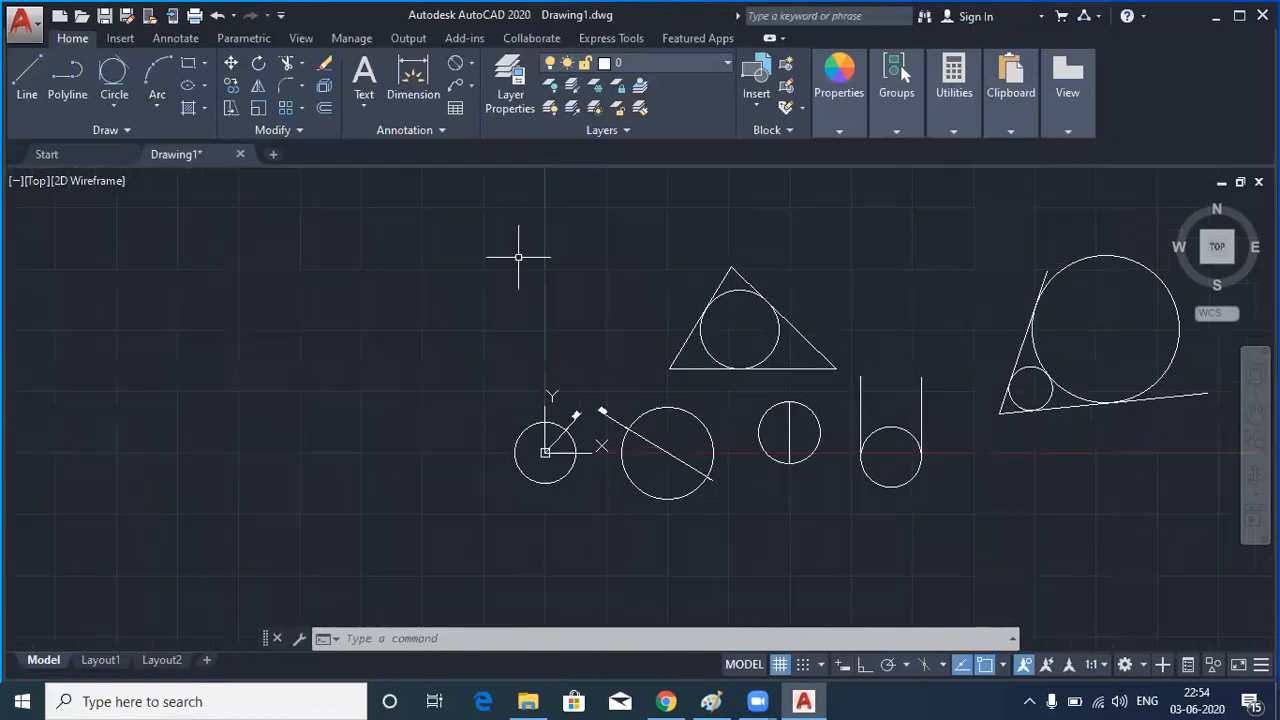
{"action": "left_click", "coordinate": [114, 105]}
{"action": "left_click", "coordinate": [122, 138]}
{"action": "left_click", "coordinate": [145, 284]}
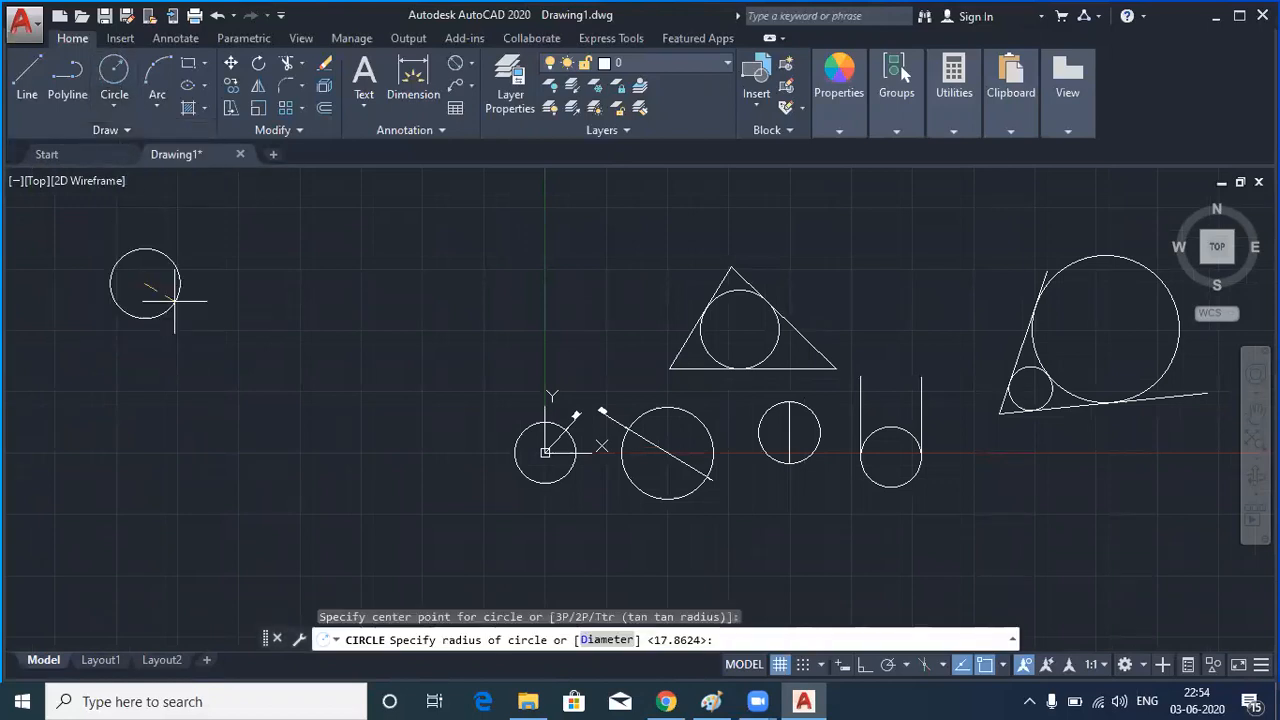
{"action": "left_click", "coordinate": [200, 326]}
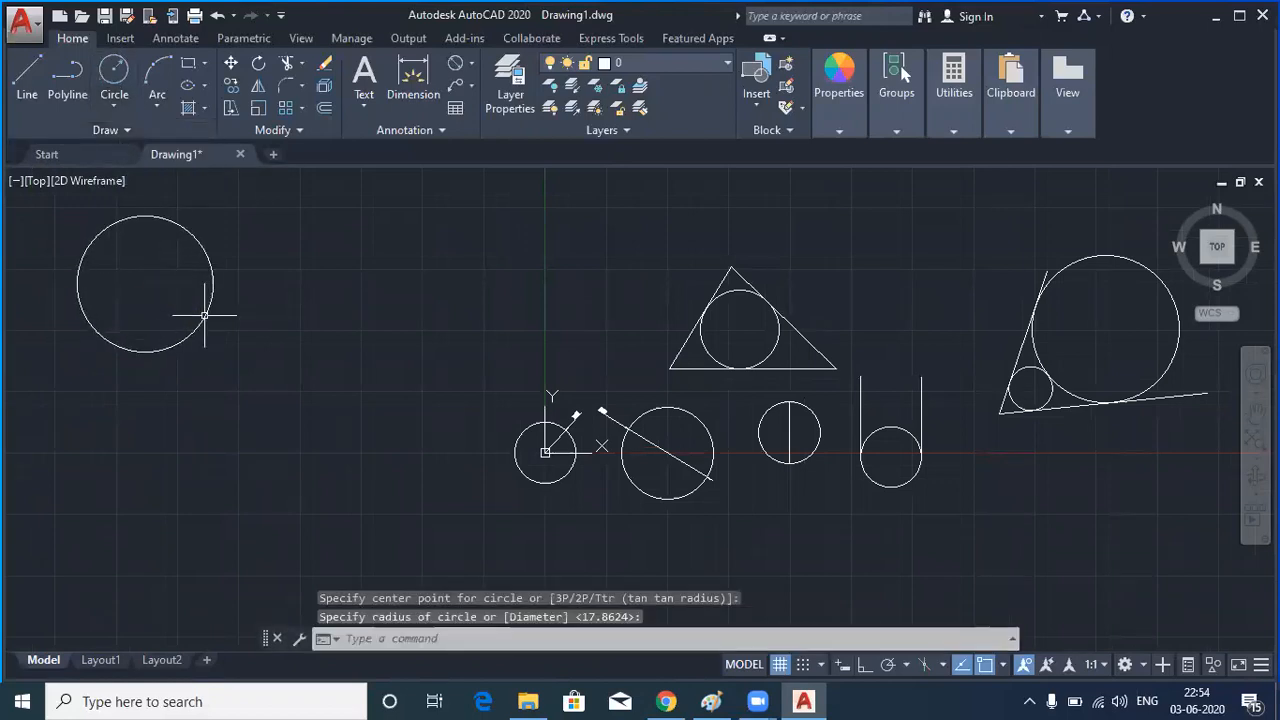
{"action": "left_click", "coordinate": [113, 67]}
{"action": "left_click", "coordinate": [358, 282]}
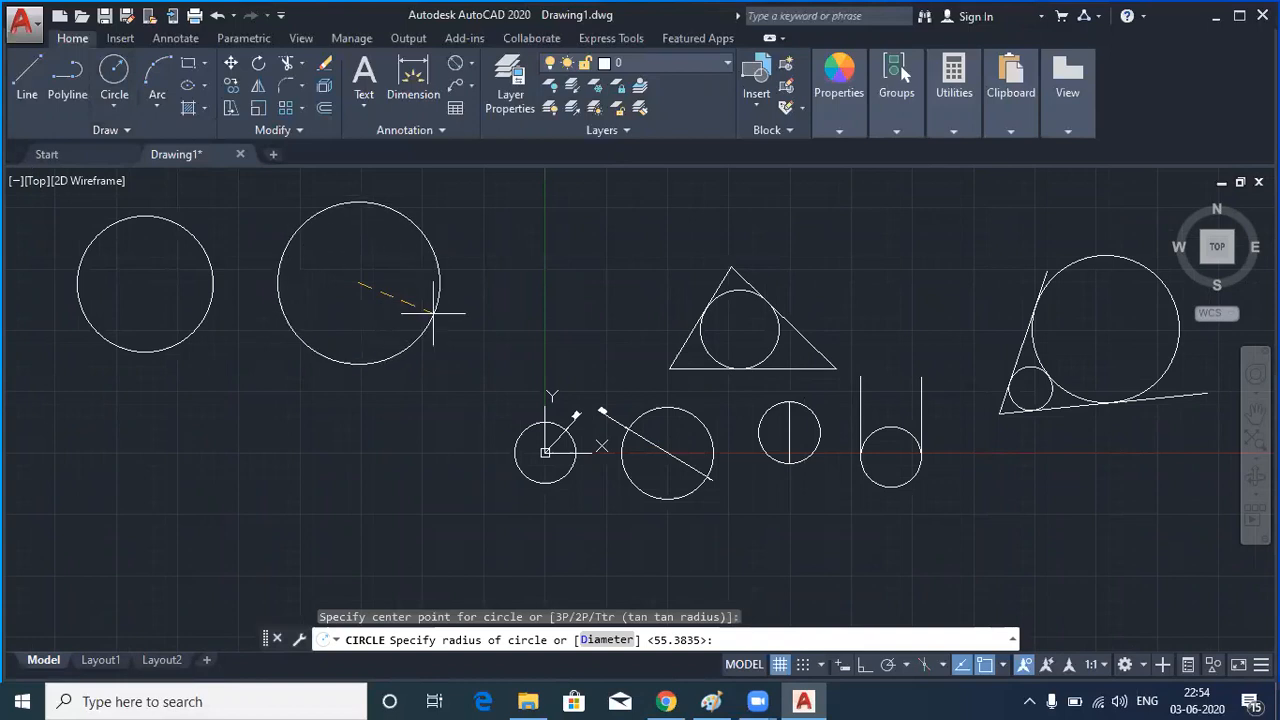
{"action": "left_click", "coordinate": [437, 298]}
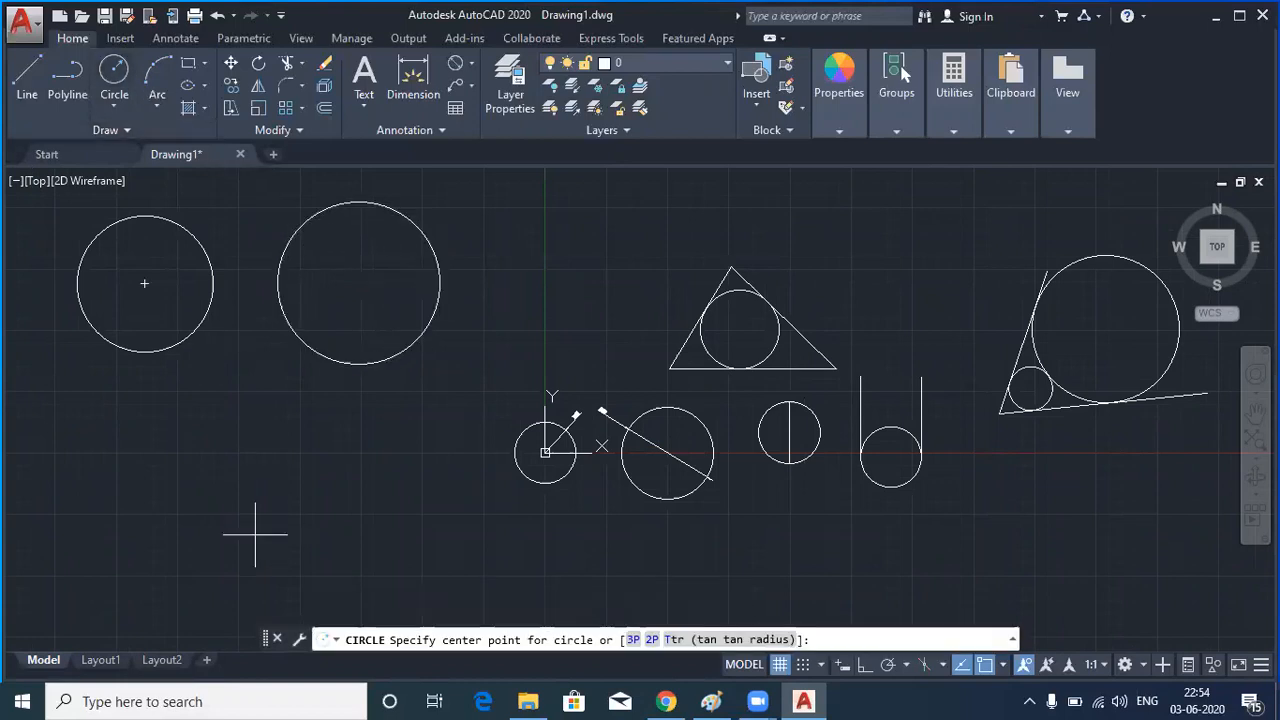
{"action": "left_click", "coordinate": [234, 502]}
{"action": "left_click", "coordinate": [288, 528]}
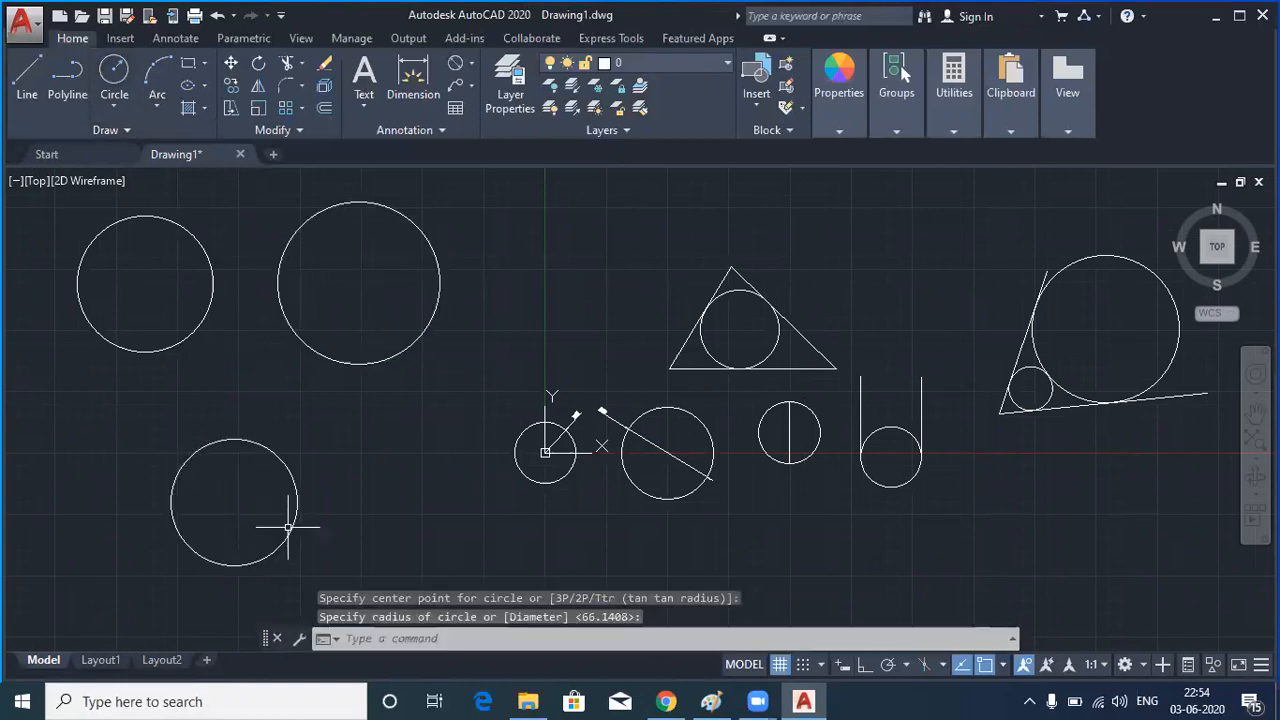
Draw a Tan, Tan, Tan circle in the gap between the three new circles, touching each on its inner side
{"action": "scroll", "coordinate": [286, 440], "scroll_direction": "down", "scroll_amount": 2}
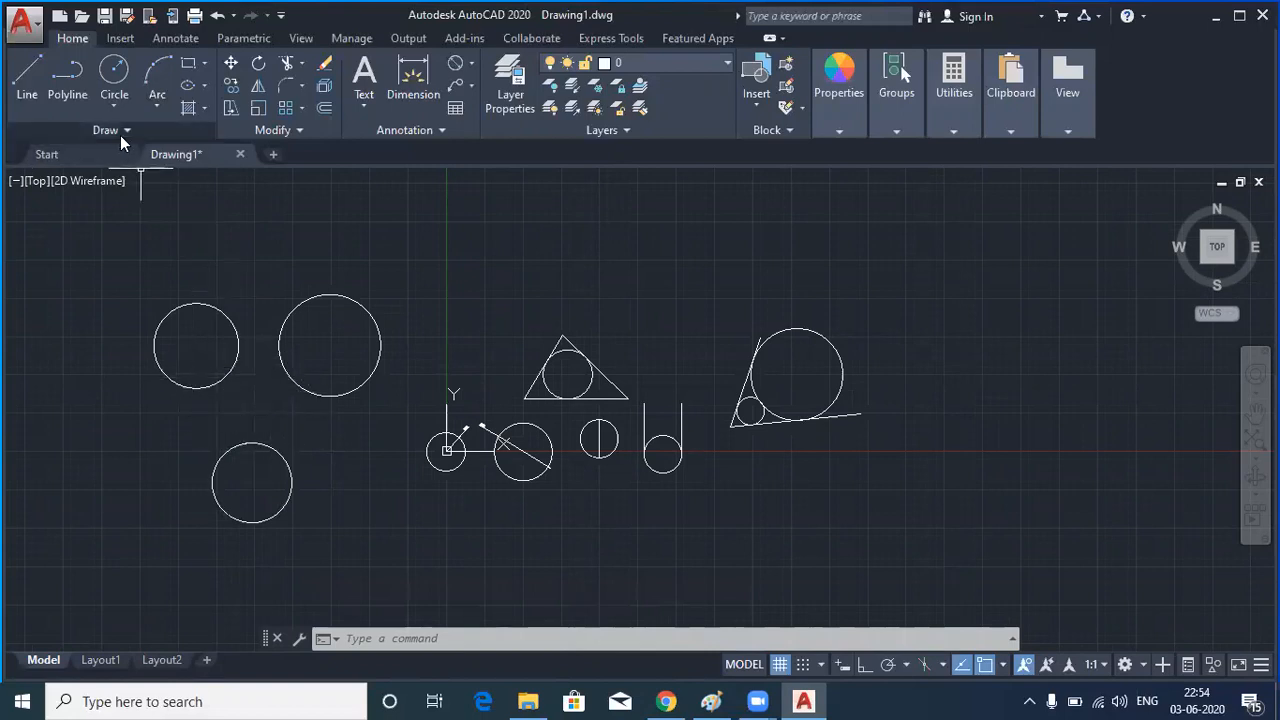
{"action": "left_click", "coordinate": [112, 105]}
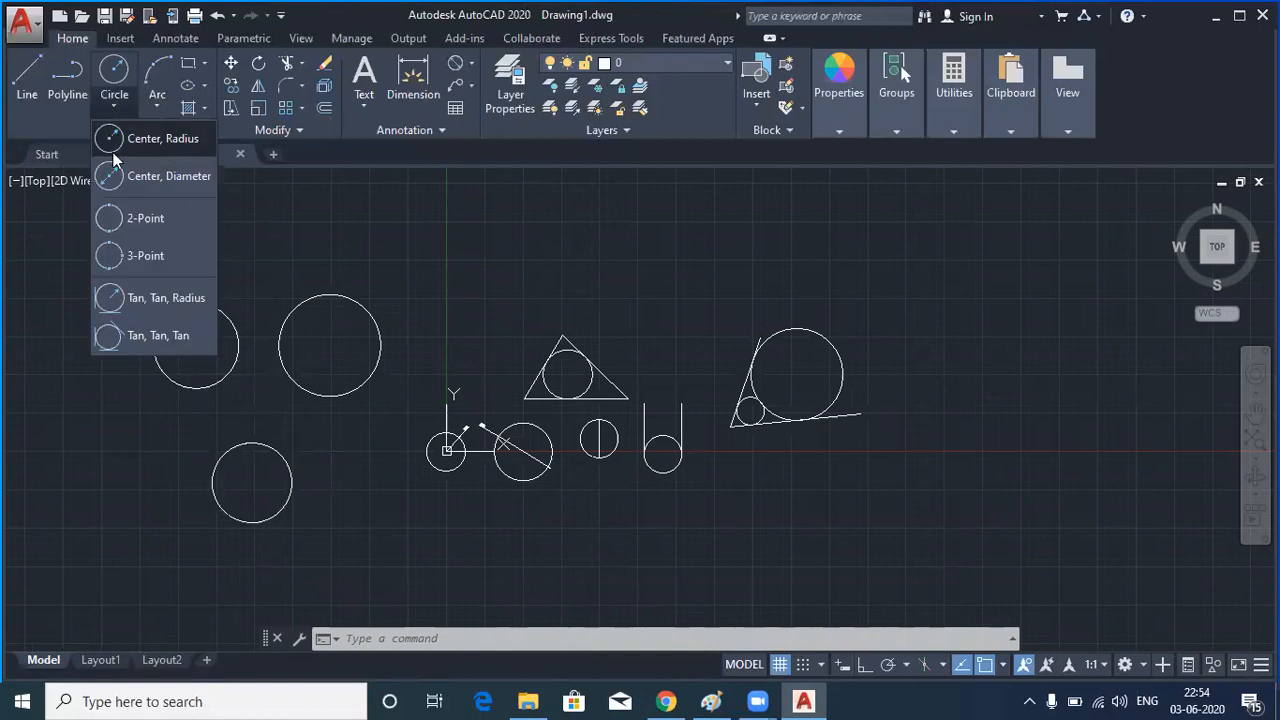
{"action": "left_click", "coordinate": [144, 341]}
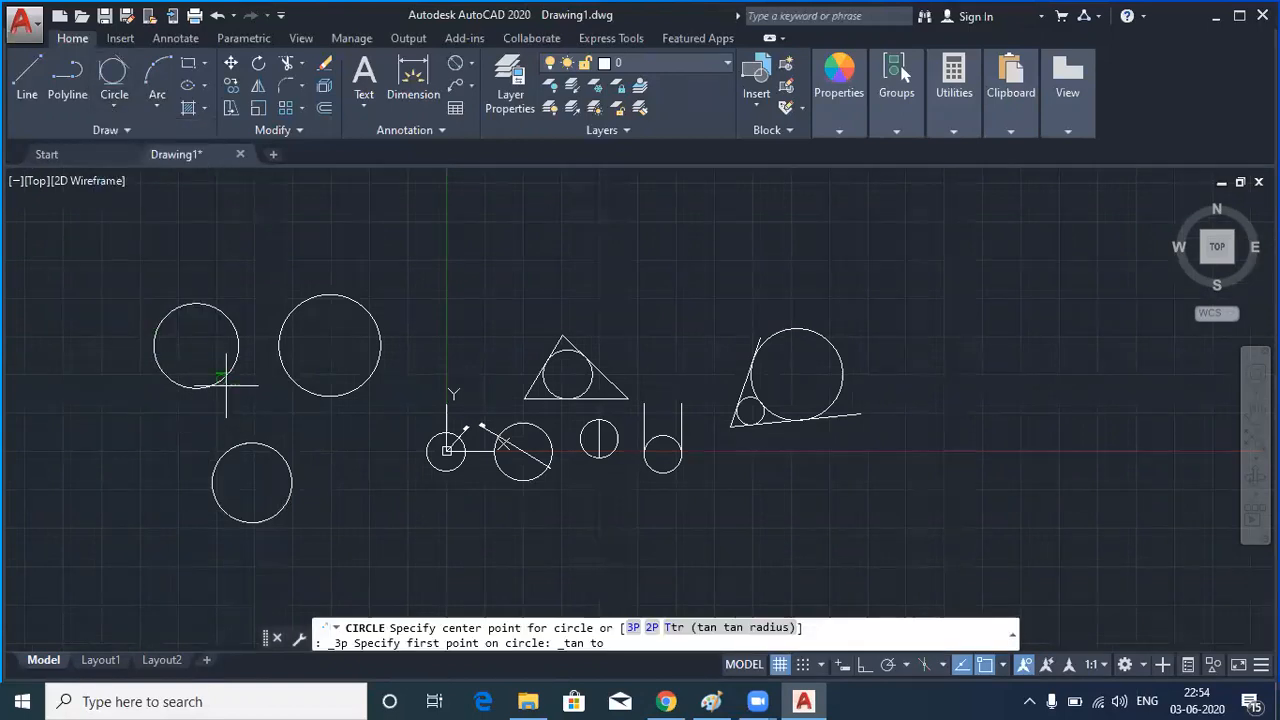
{"action": "left_click", "coordinate": [225, 370]}
{"action": "left_click", "coordinate": [288, 372]}
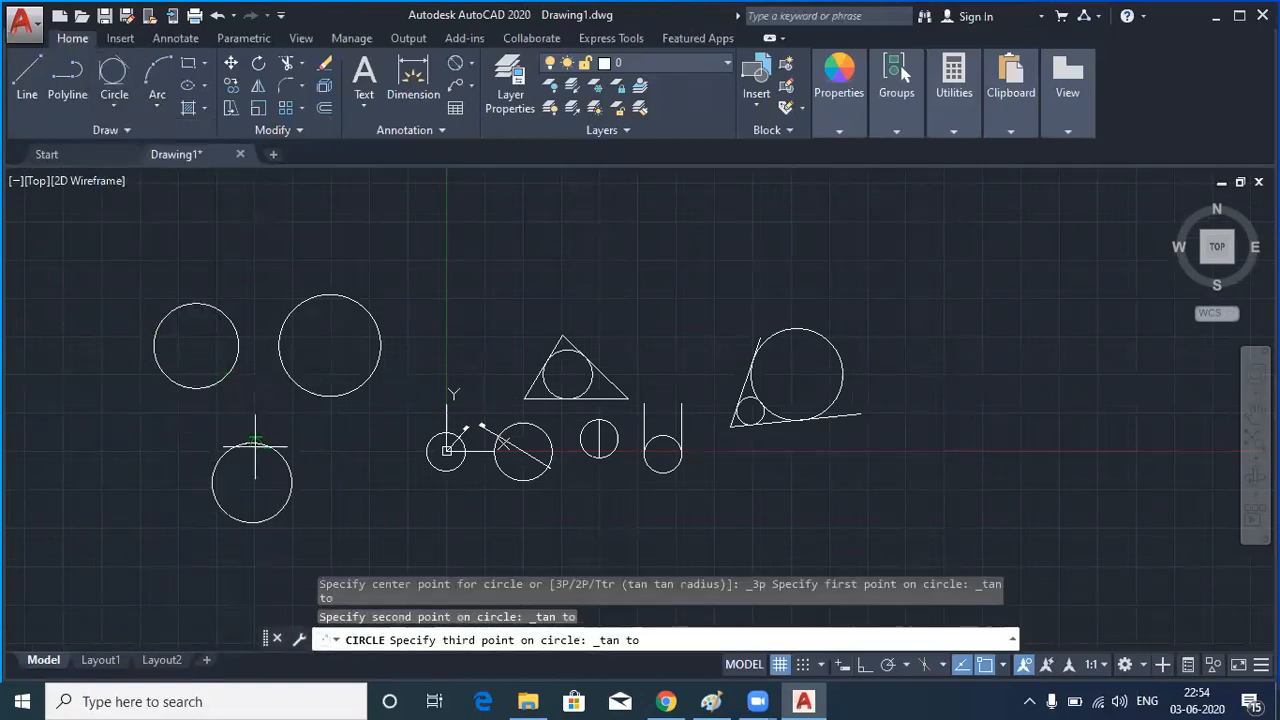
{"action": "left_click", "coordinate": [257, 447]}
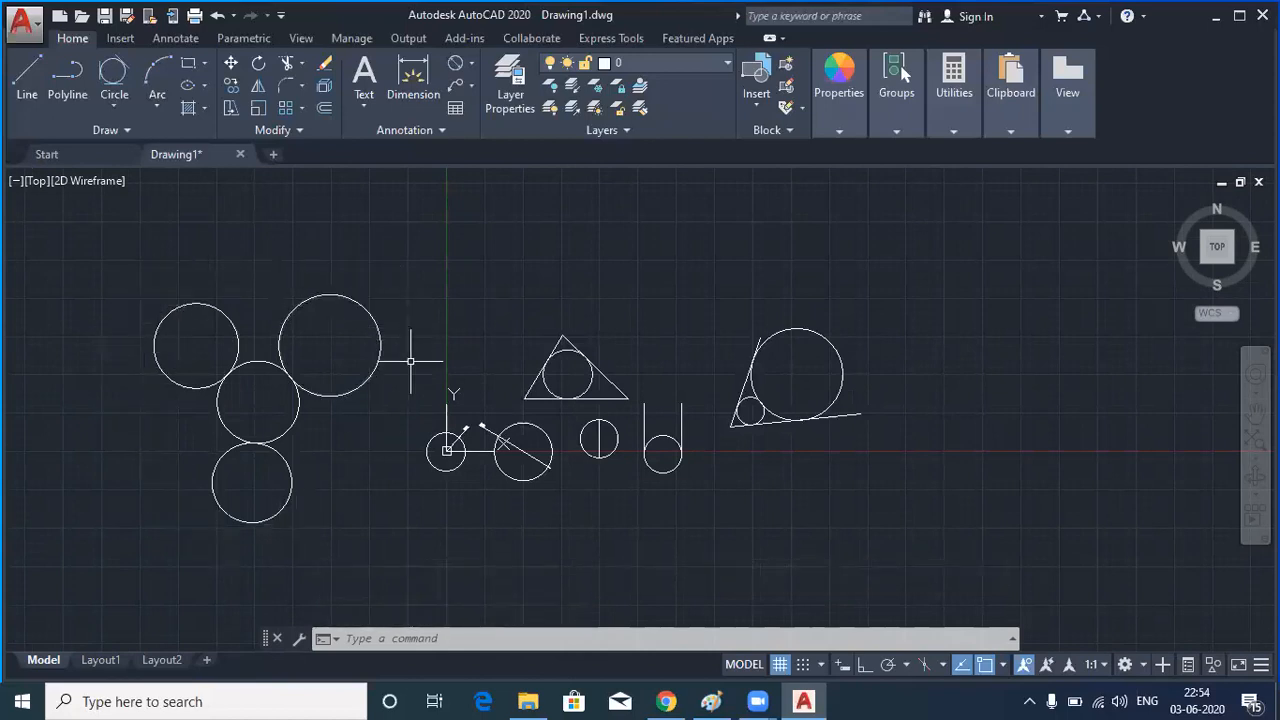
{"action": "left_click", "coordinate": [307, 508]}
{"action": "left_click", "coordinate": [362, 504]}
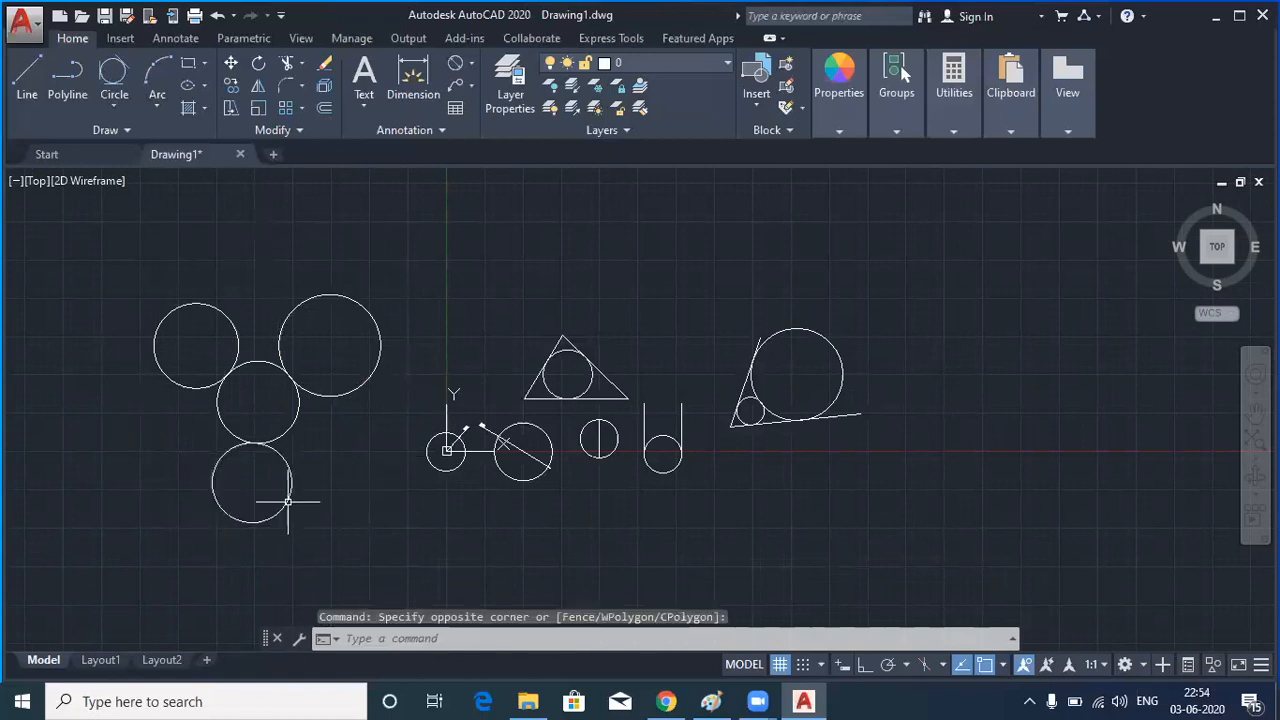
Draw a large Tan, Tan, Tan circle enclosing the three circles, tangent to the outer side of each
{"action": "left_click", "coordinate": [110, 90]}
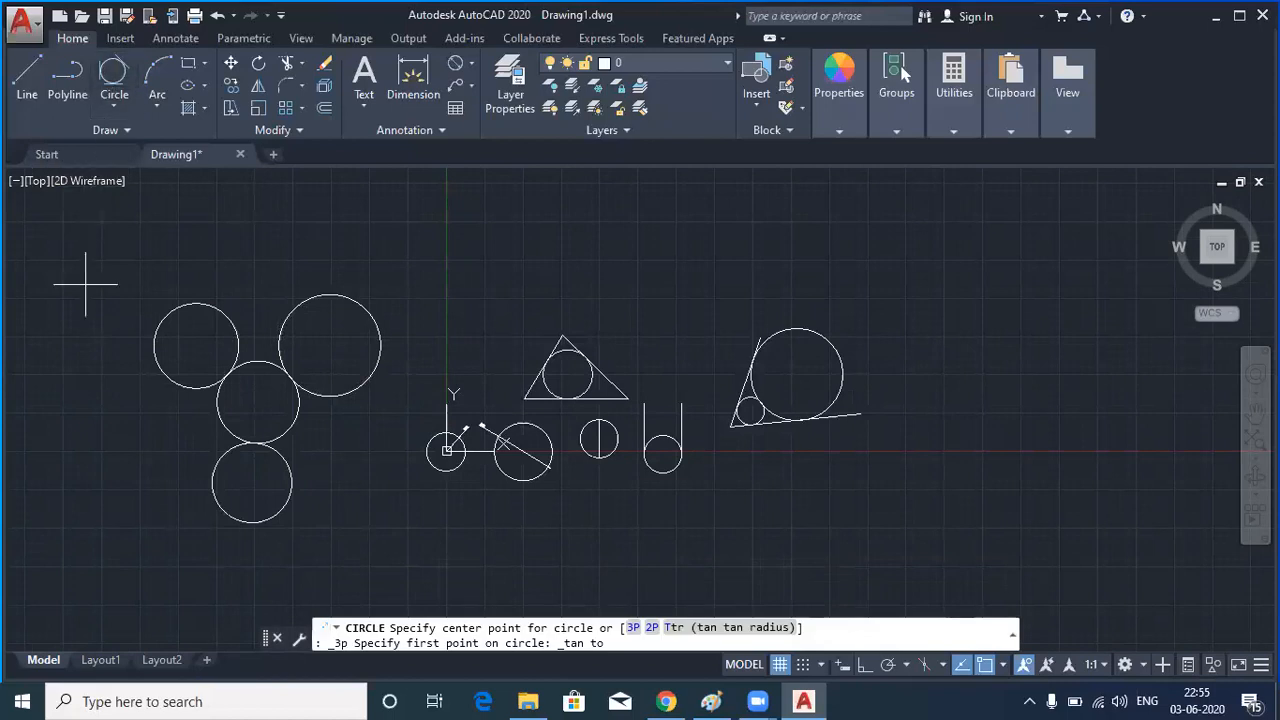
{"action": "left_click", "coordinate": [170, 308]}
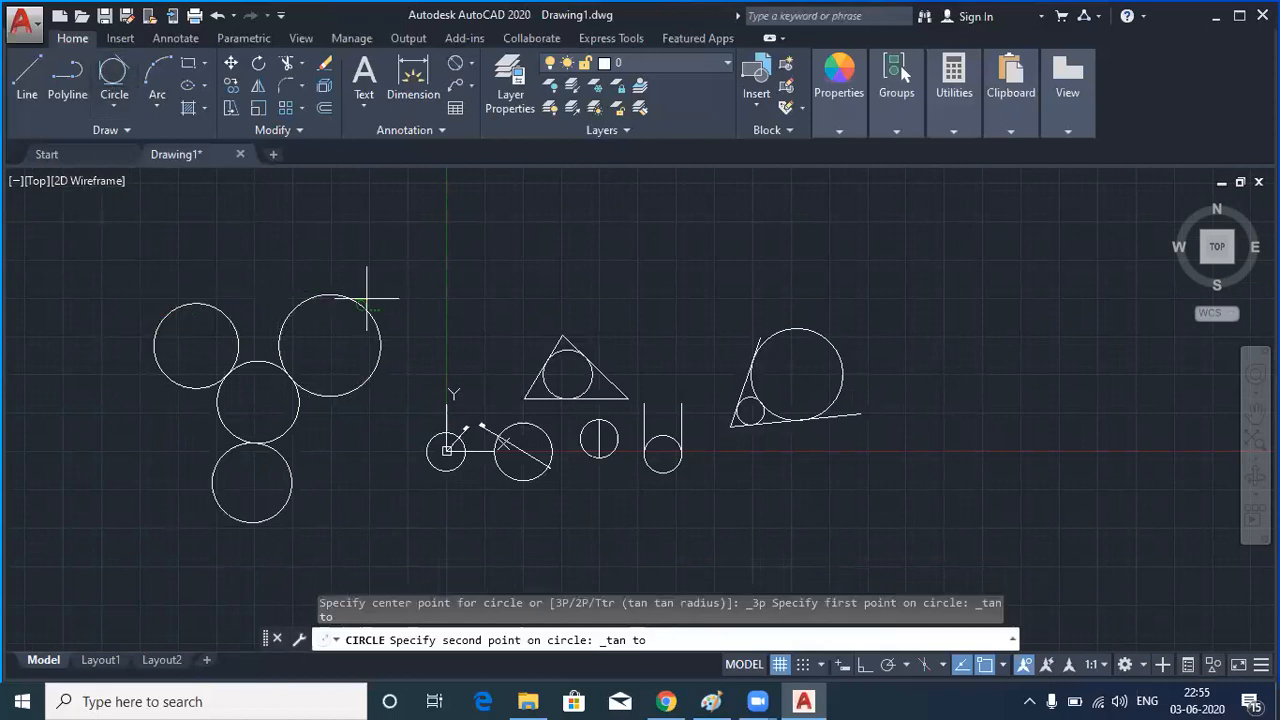
{"action": "left_click", "coordinate": [368, 320]}
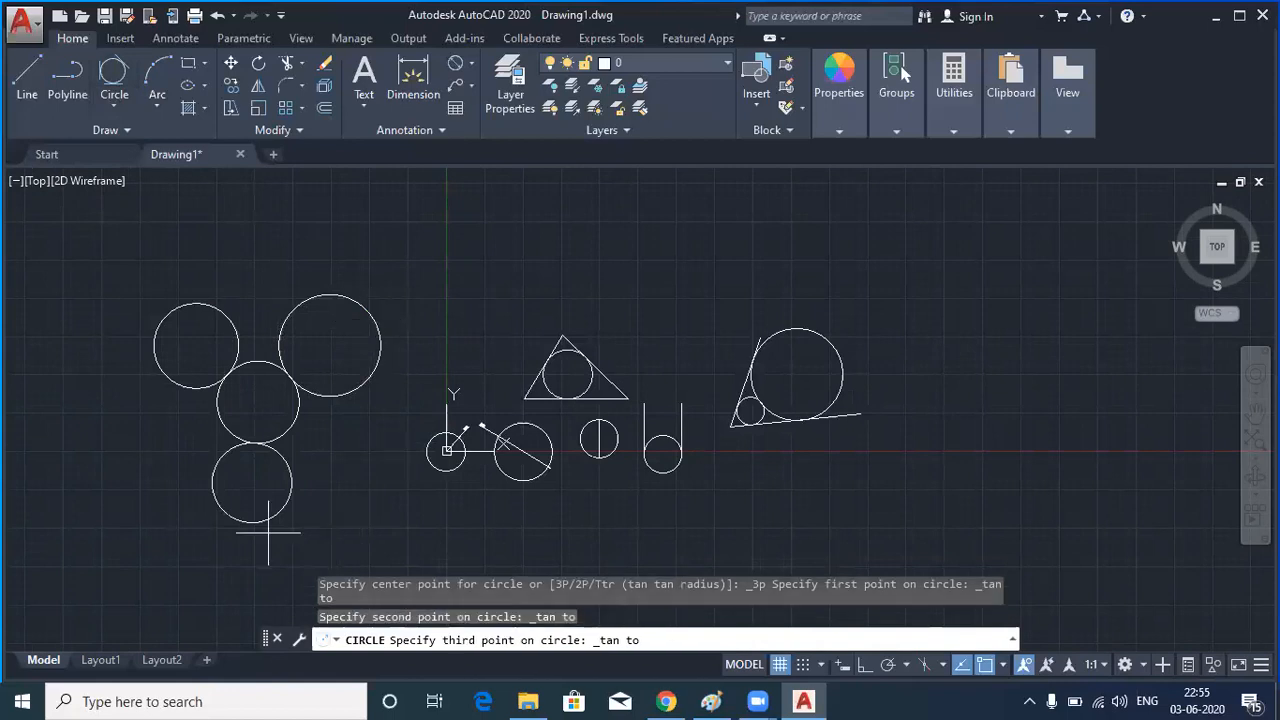
{"action": "left_click", "coordinate": [248, 524]}
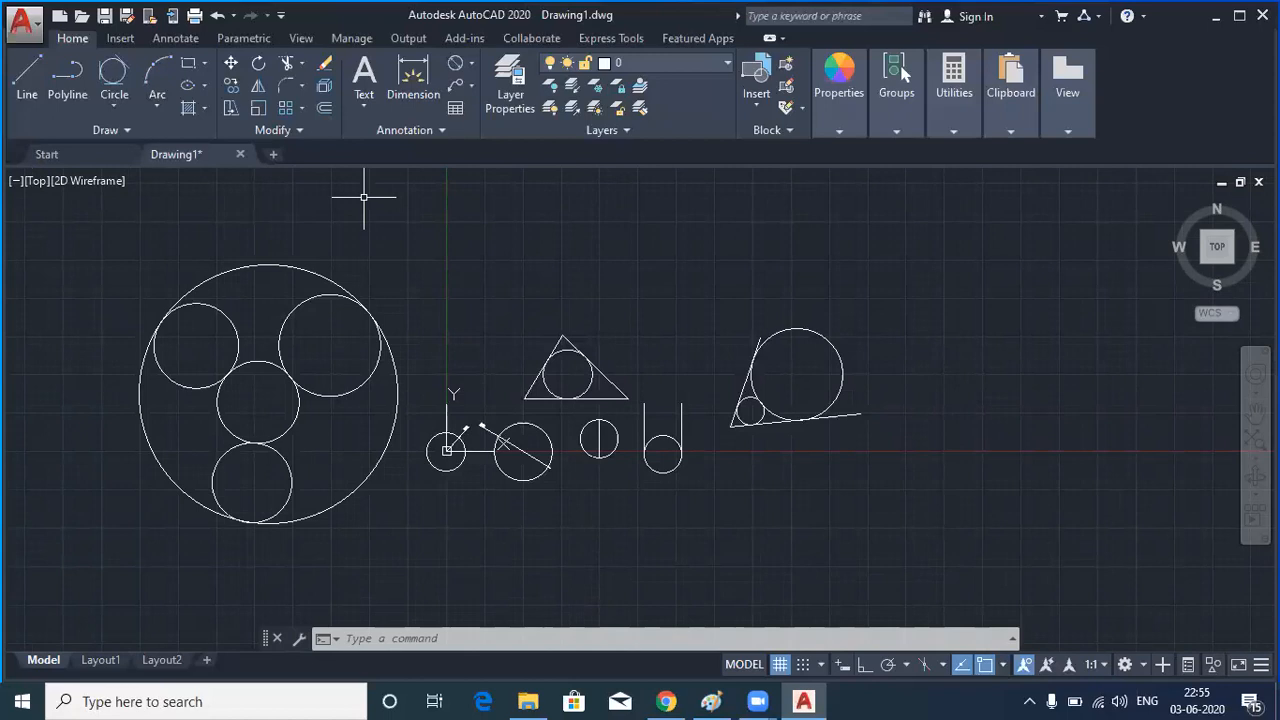
{"action": "left_click", "coordinate": [116, 106]}
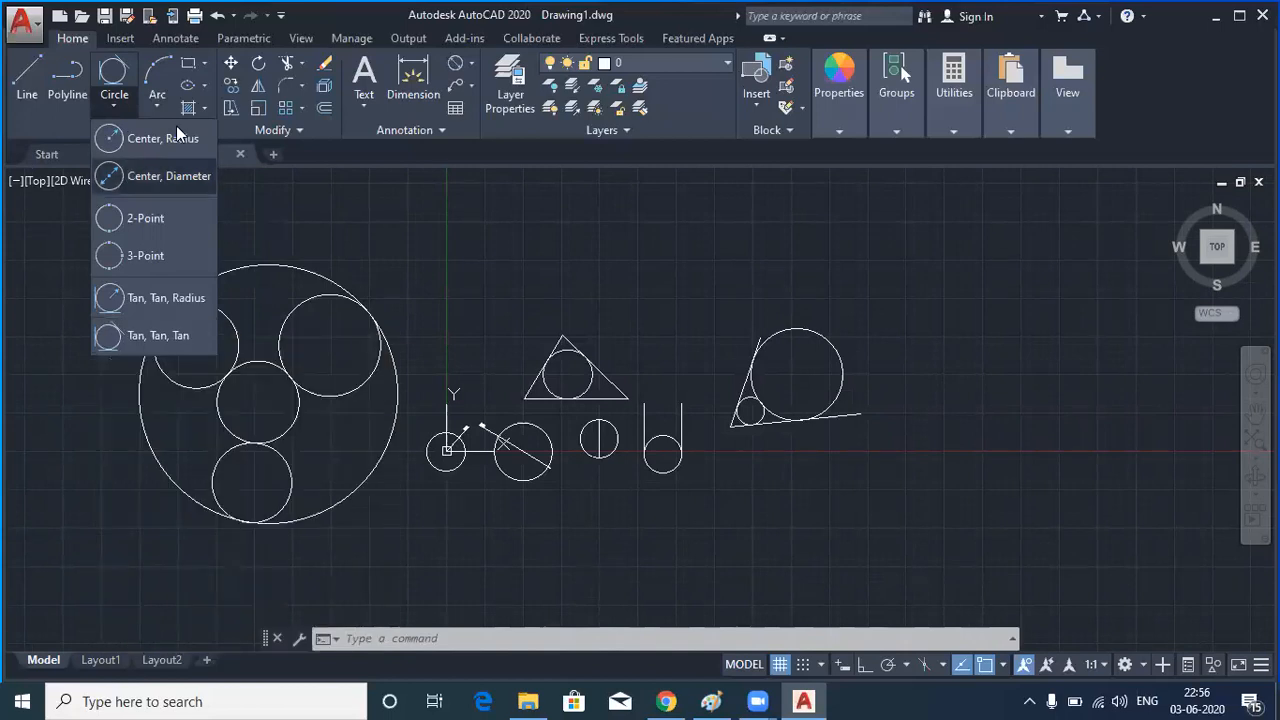
{"action": "left_click", "coordinate": [425, 290]}
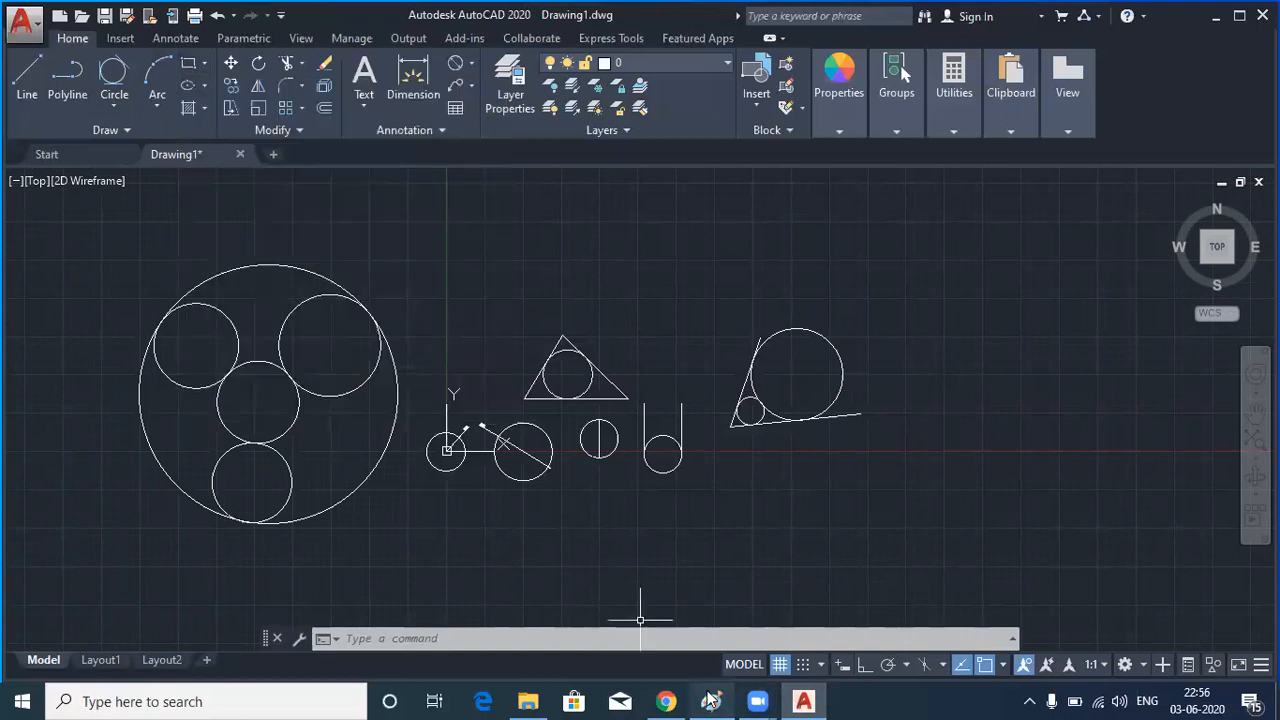
Switch to Paint and delete the whole sketch of the circle, its lines and the D= 2R text
{"action": "mouse_move", "coordinate": [711, 700]}
{"action": "left_click", "coordinate": [669, 580]}
{"action": "mouse_move", "coordinate": [298, 241]}
{"action": "left_mouse_down"}
{"action": "mouse_move", "coordinate": [477, 377]}
{"action": "mouse_move", "coordinate": [548, 452]}
{"action": "left_mouse_up"}
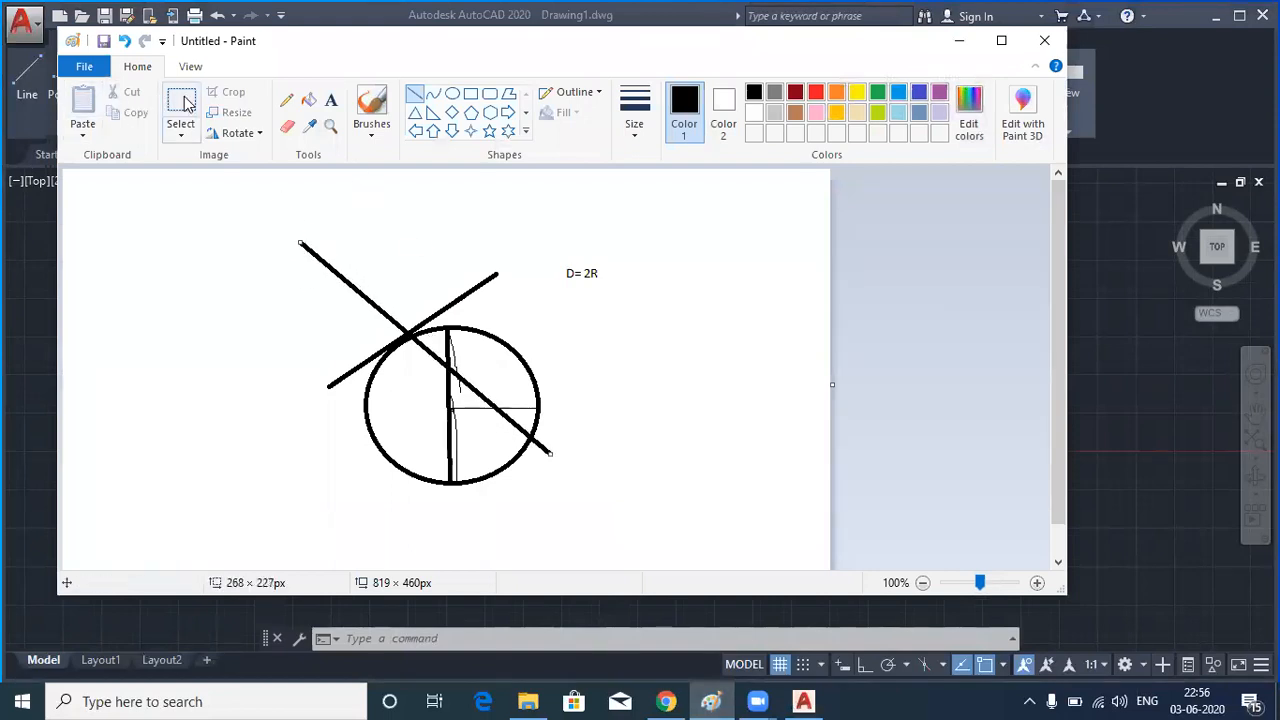
{"action": "left_click", "coordinate": [181, 102]}
{"action": "mouse_move", "coordinate": [249, 208]}
{"action": "left_mouse_down"}
{"action": "mouse_move", "coordinate": [551, 463]}
{"action": "mouse_move", "coordinate": [640, 507]}
{"action": "left_mouse_up"}
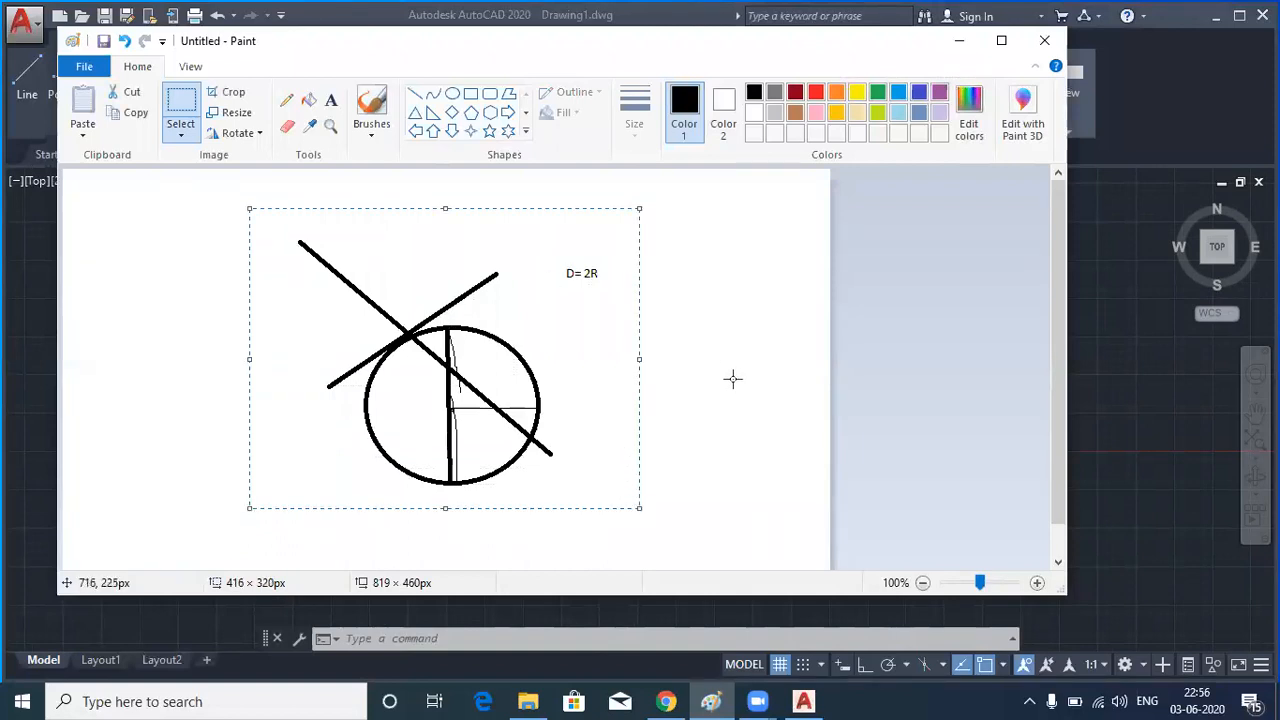
{"action": "key", "text": "Delete"}
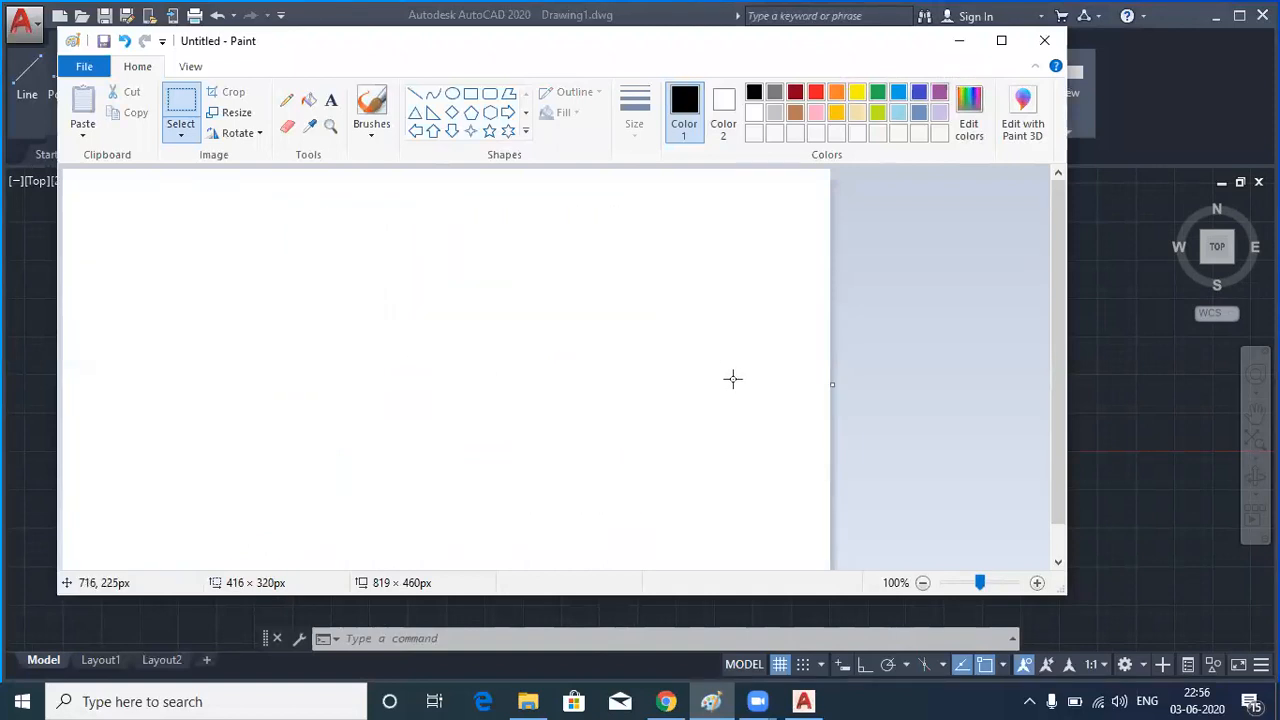
Draw a rectangle of about 277 × 146 px in the middle of the empty canvas
{"action": "left_click", "coordinate": [471, 94]}
{"action": "left_click_drag", "start_coordinate": [291, 304], "coordinate": [552, 442]}
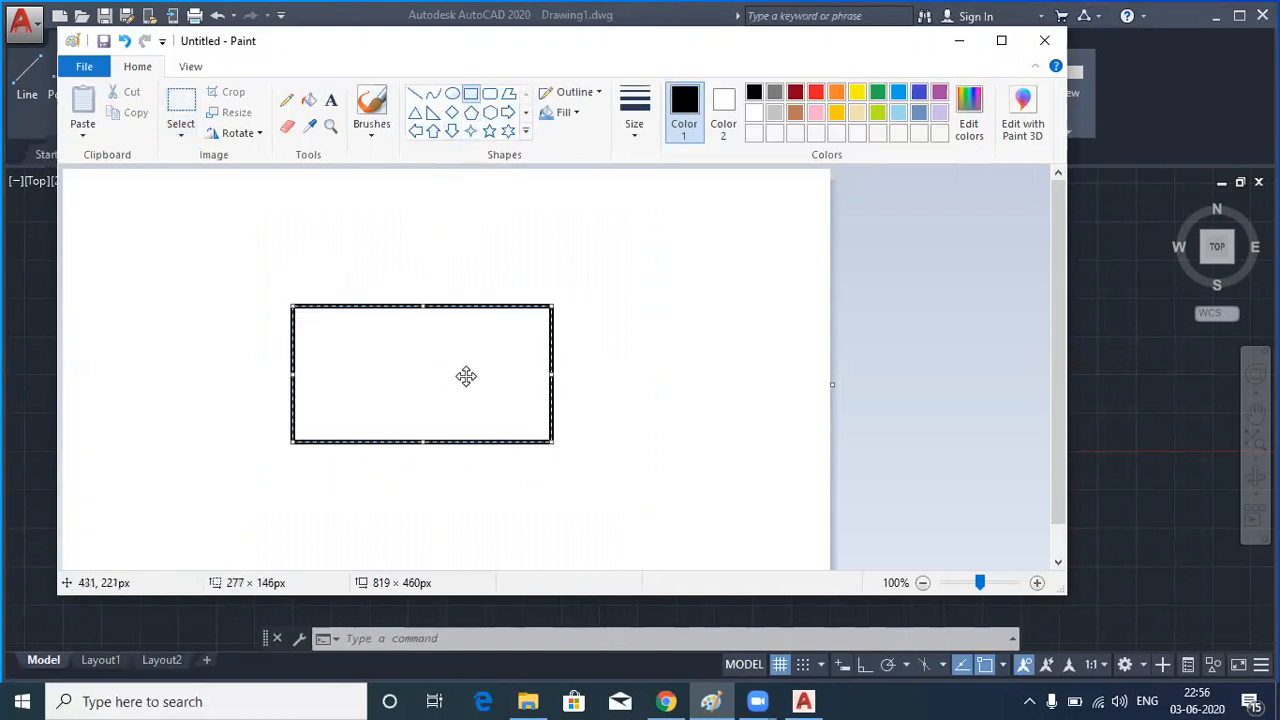
Draw both diagonals of the rectangle with the Line shape, running from corner to opposite corner
{"action": "left_click_drag", "start_coordinate": [414, 365], "coordinate": [415, 364]}
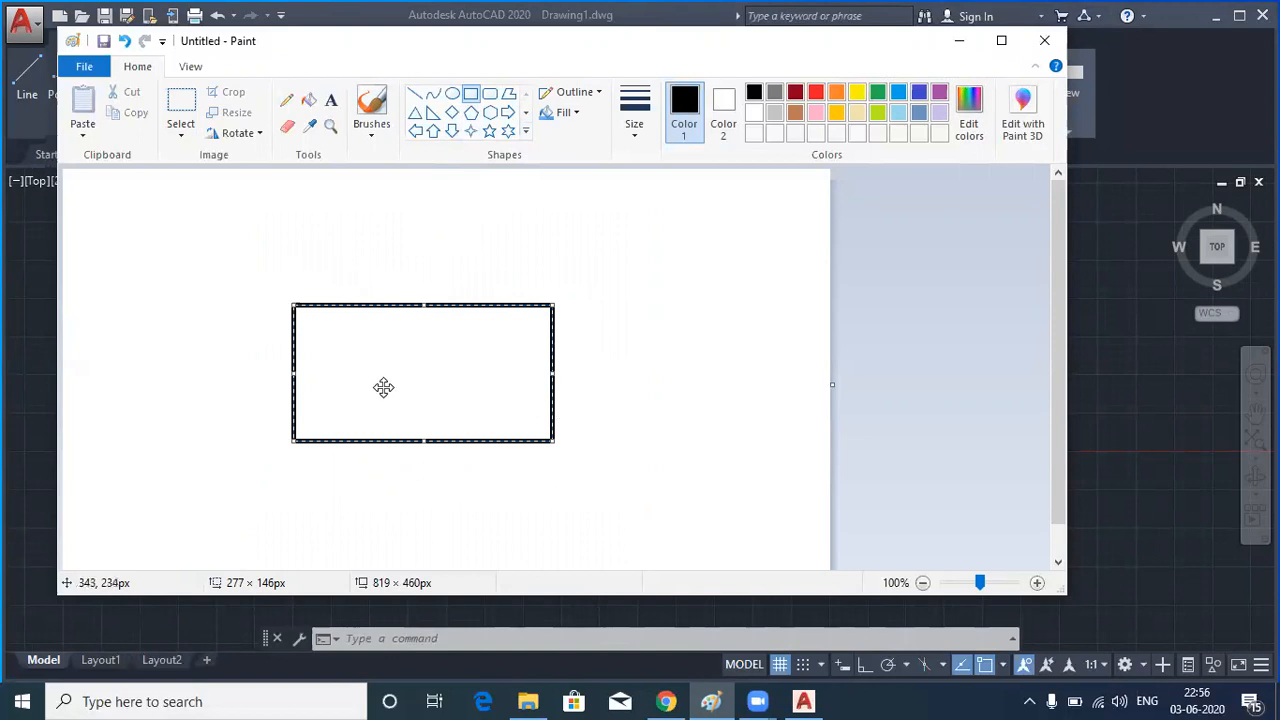
{"action": "left_click", "coordinate": [415, 94]}
{"action": "left_click_drag", "start_coordinate": [296, 436], "coordinate": [548, 308]}
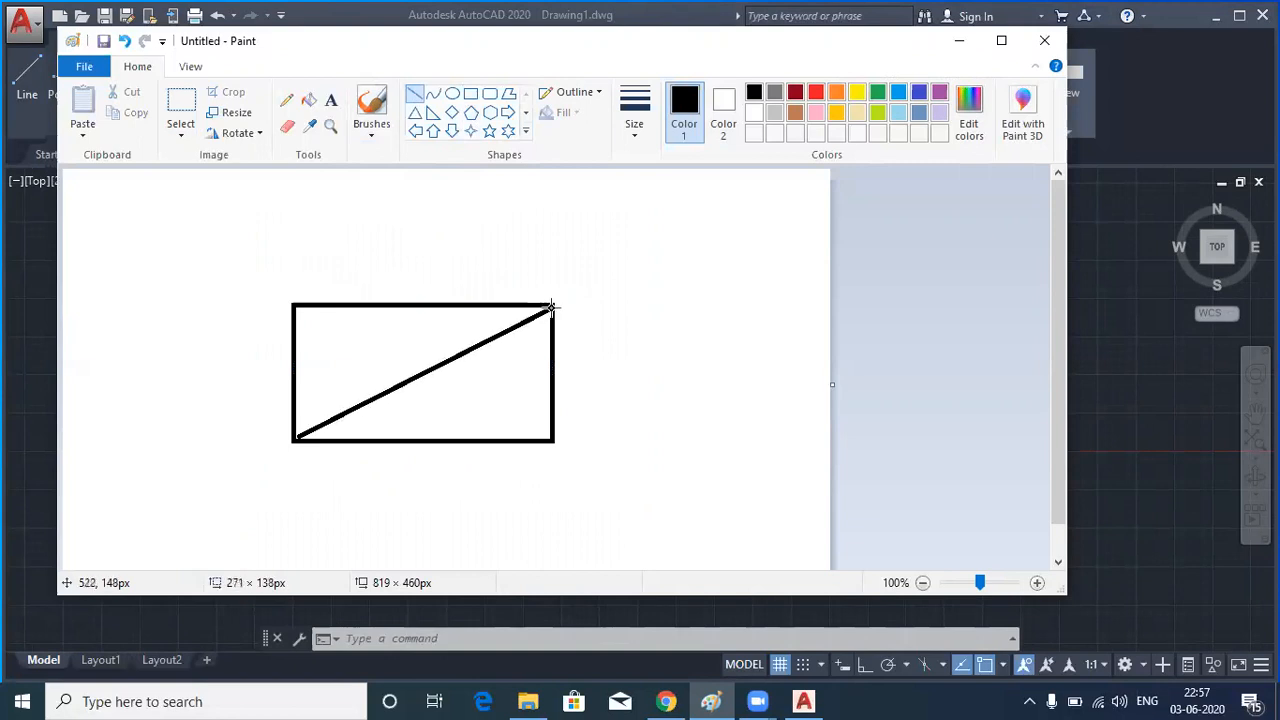
{"action": "left_click", "coordinate": [378, 339]}
{"action": "left_click_drag", "start_coordinate": [297, 307], "coordinate": [550, 439]}
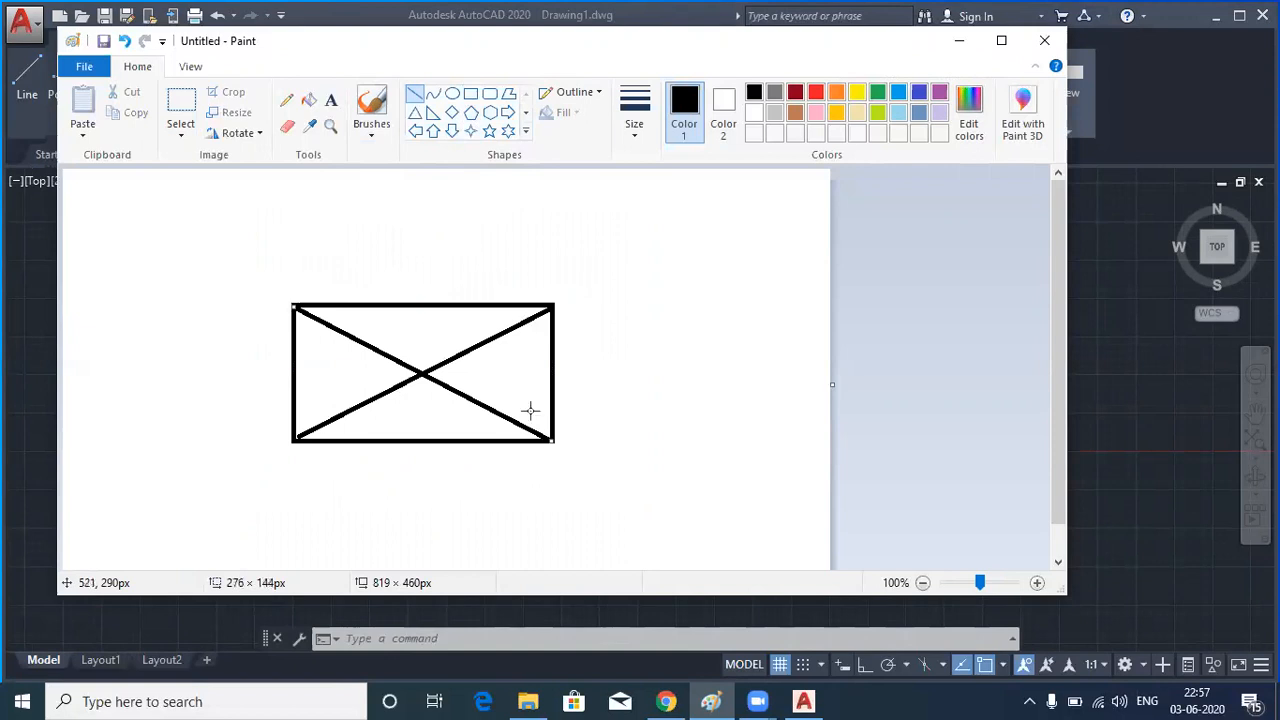
{"action": "left_click", "coordinate": [509, 386]}
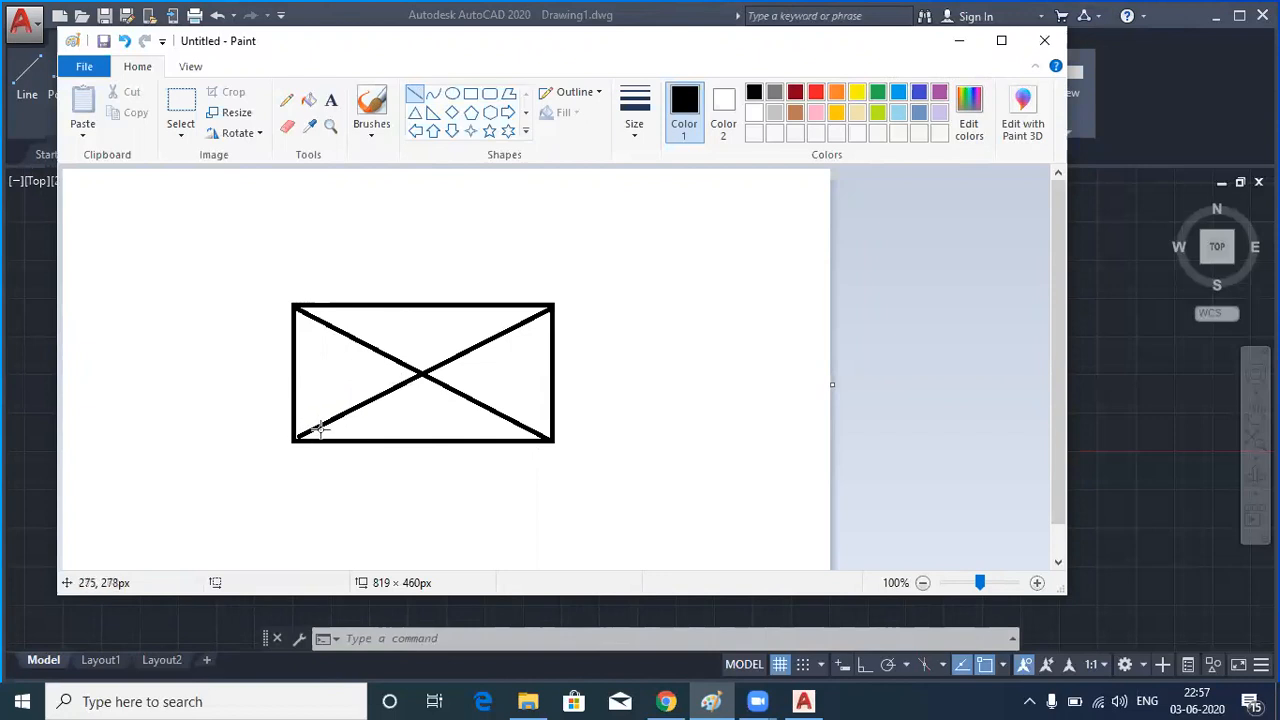
Add the text "area= length x width" above the rectangle
{"action": "left_click", "coordinate": [331, 100]}
{"action": "left_click", "coordinate": [460, 218]}
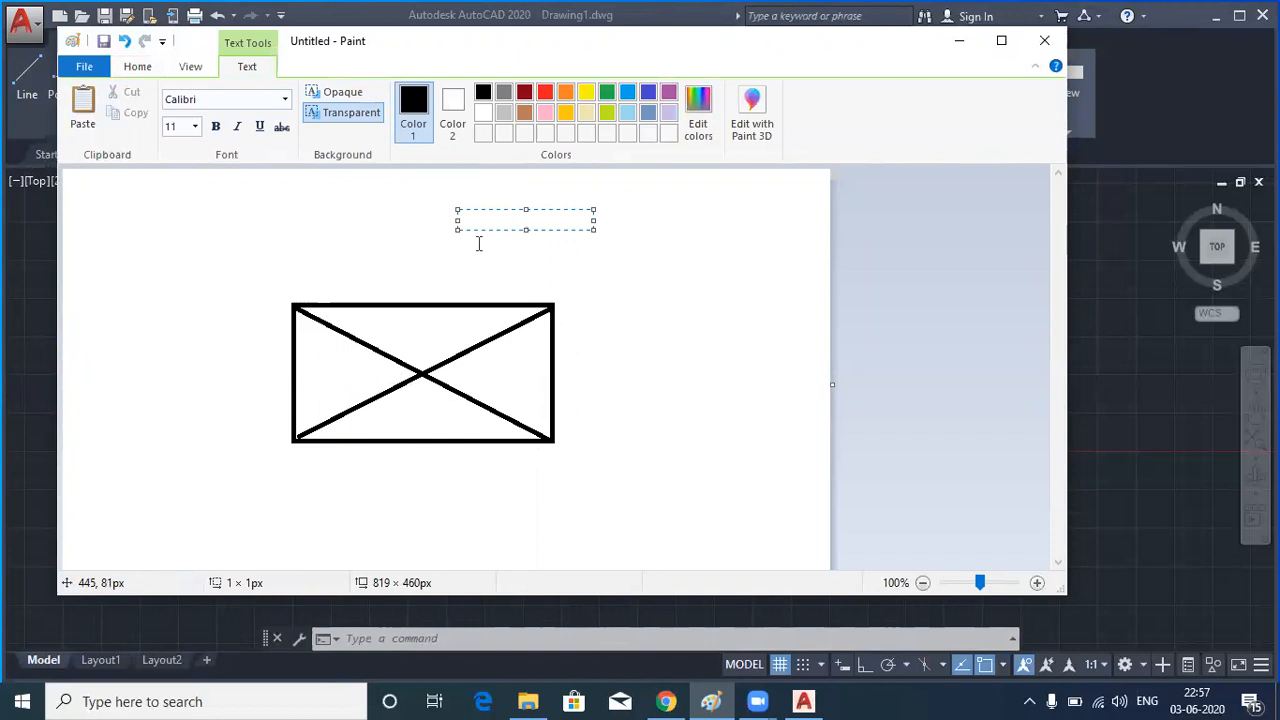
{"action": "type", "text": "area= length x"}
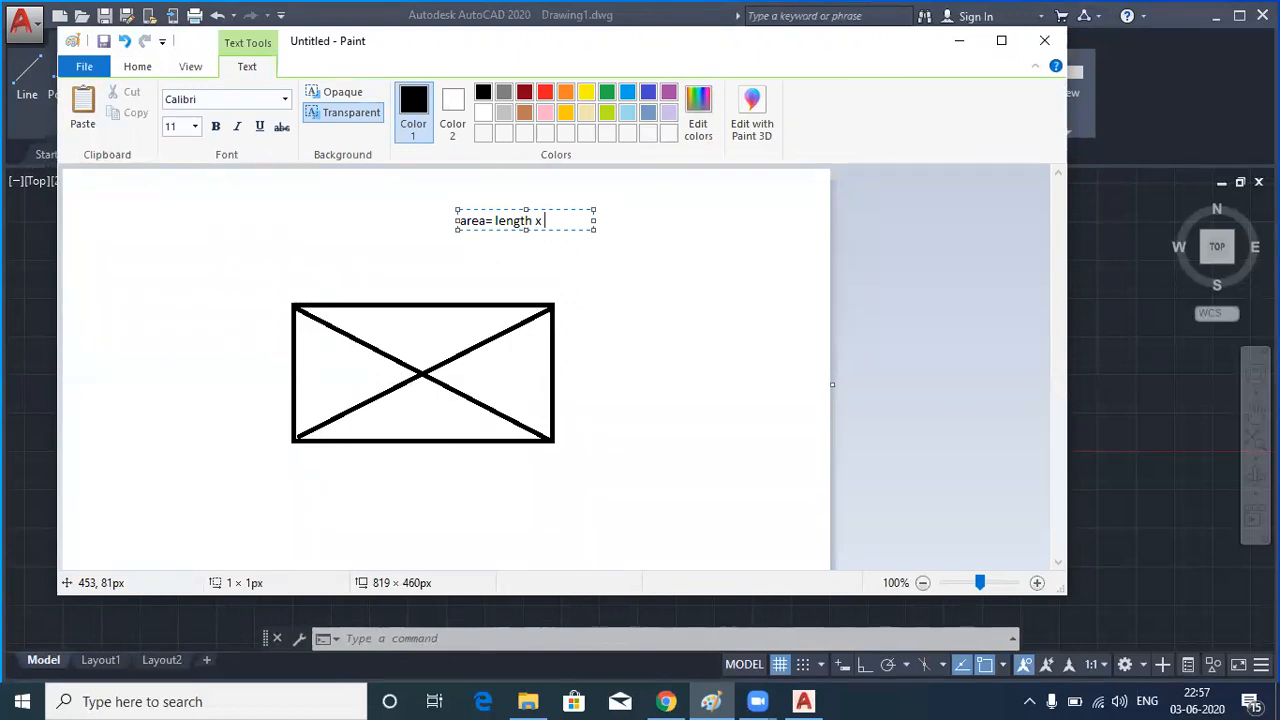
{"action": "type", "text": " width"}
{"action": "left_click", "coordinate": [468, 241]}
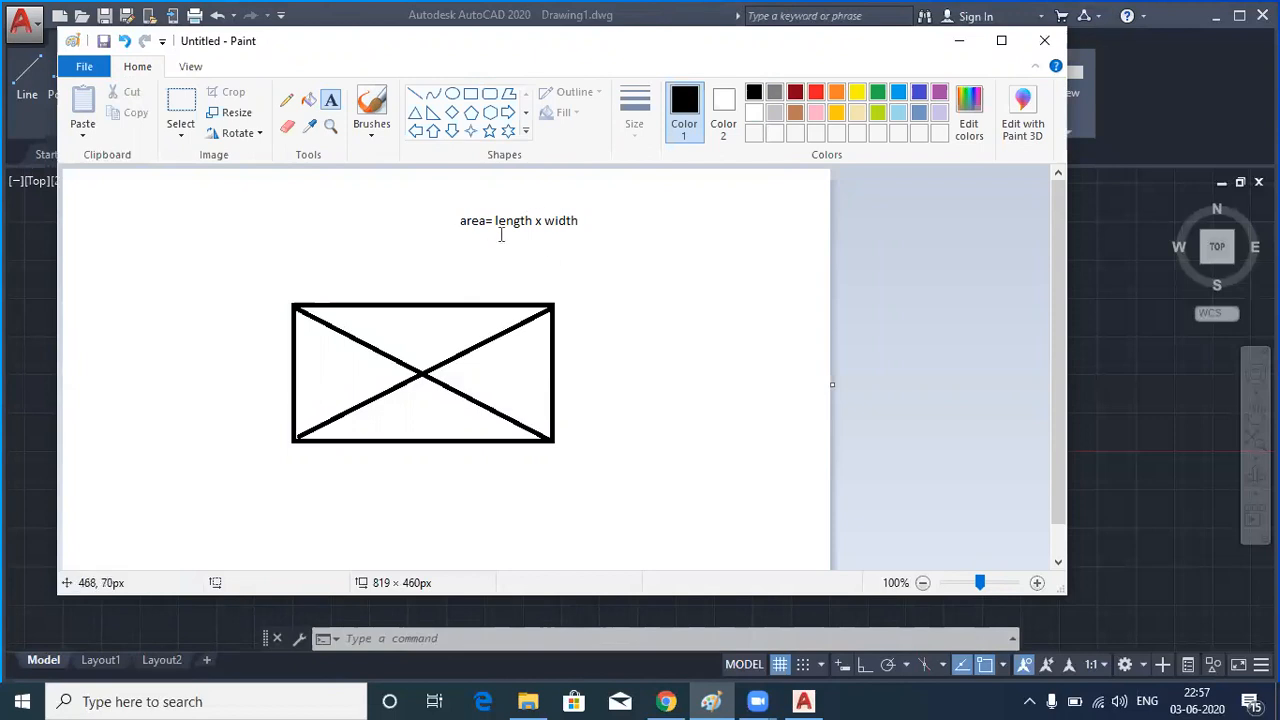
Switch to AutoCAD and draw a rectangle by two opposite corners in the empty area above the triangle
{"action": "left_click", "coordinate": [958, 40]}
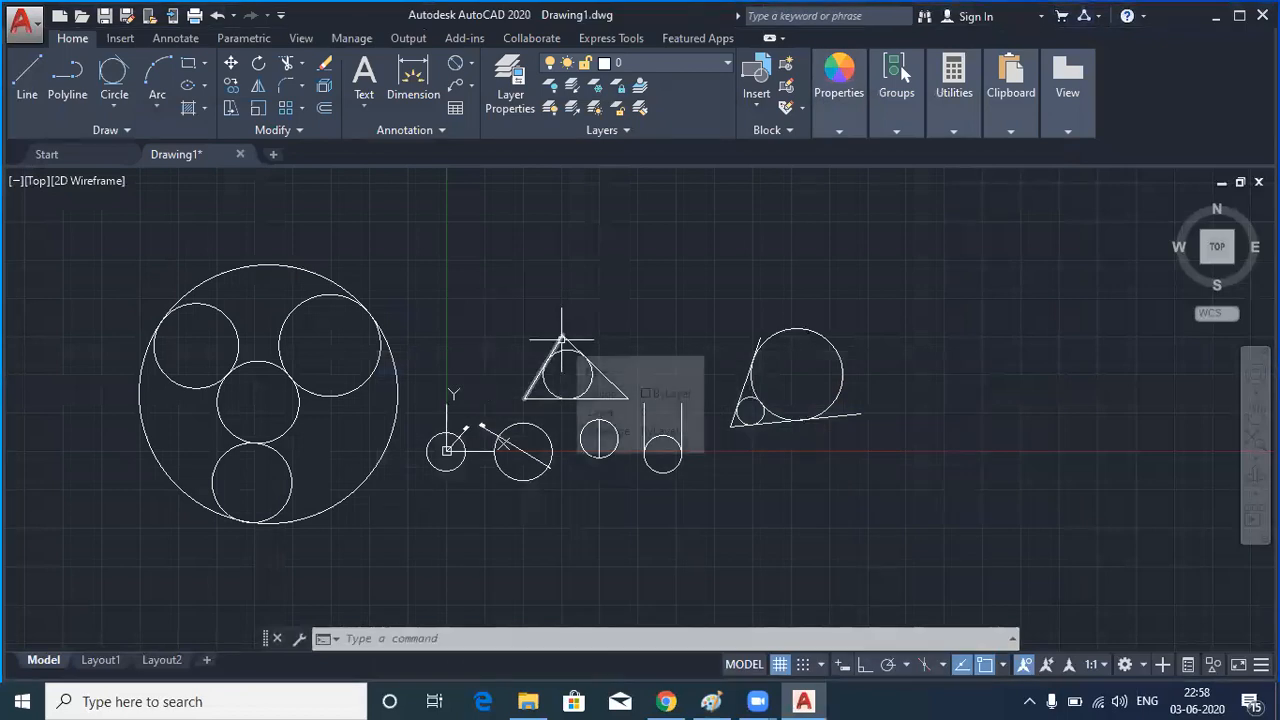
{"action": "middle_click_drag", "start_coordinate": [582, 292], "coordinate": [546, 391]}
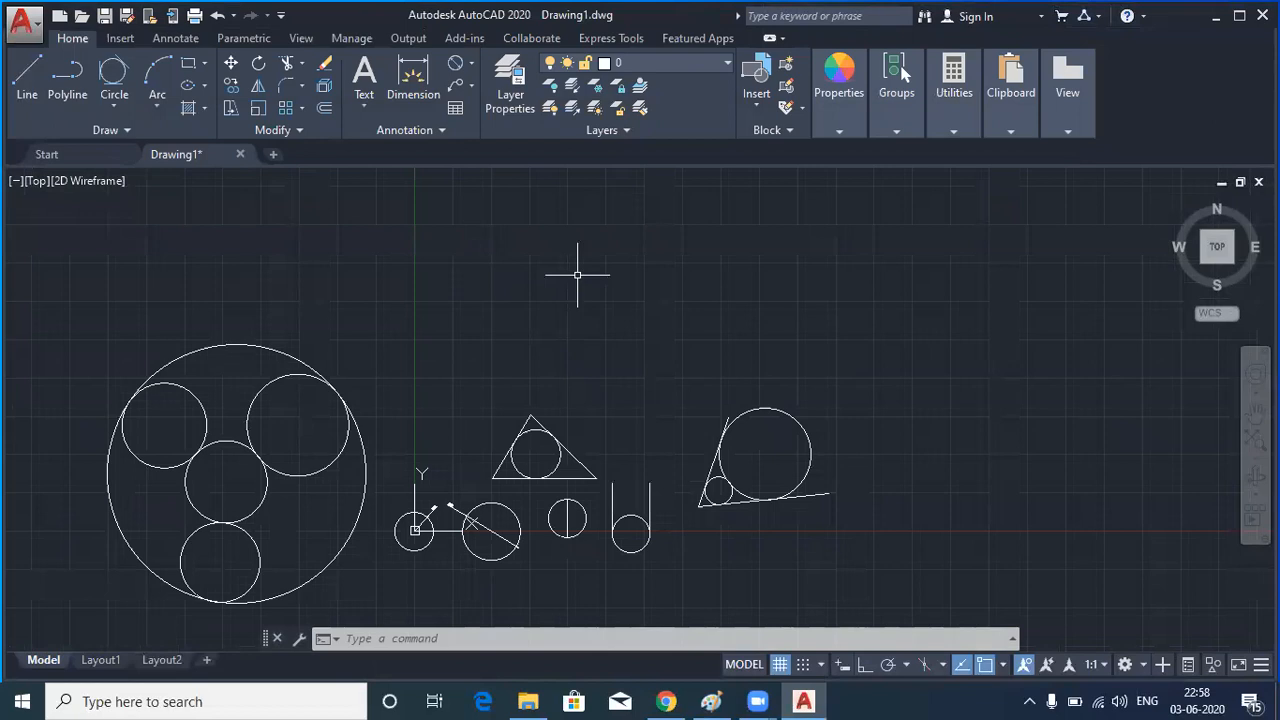
{"action": "type", "text": "REC"}
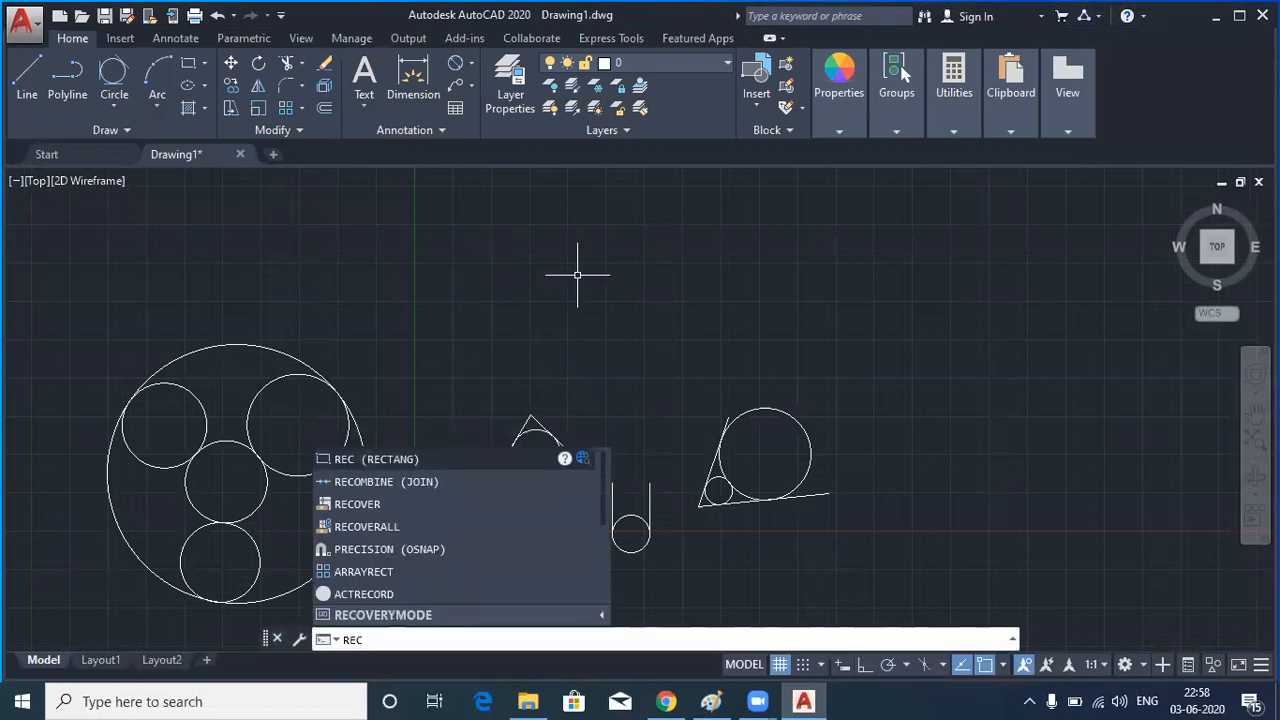
{"action": "key", "text": "Return"}
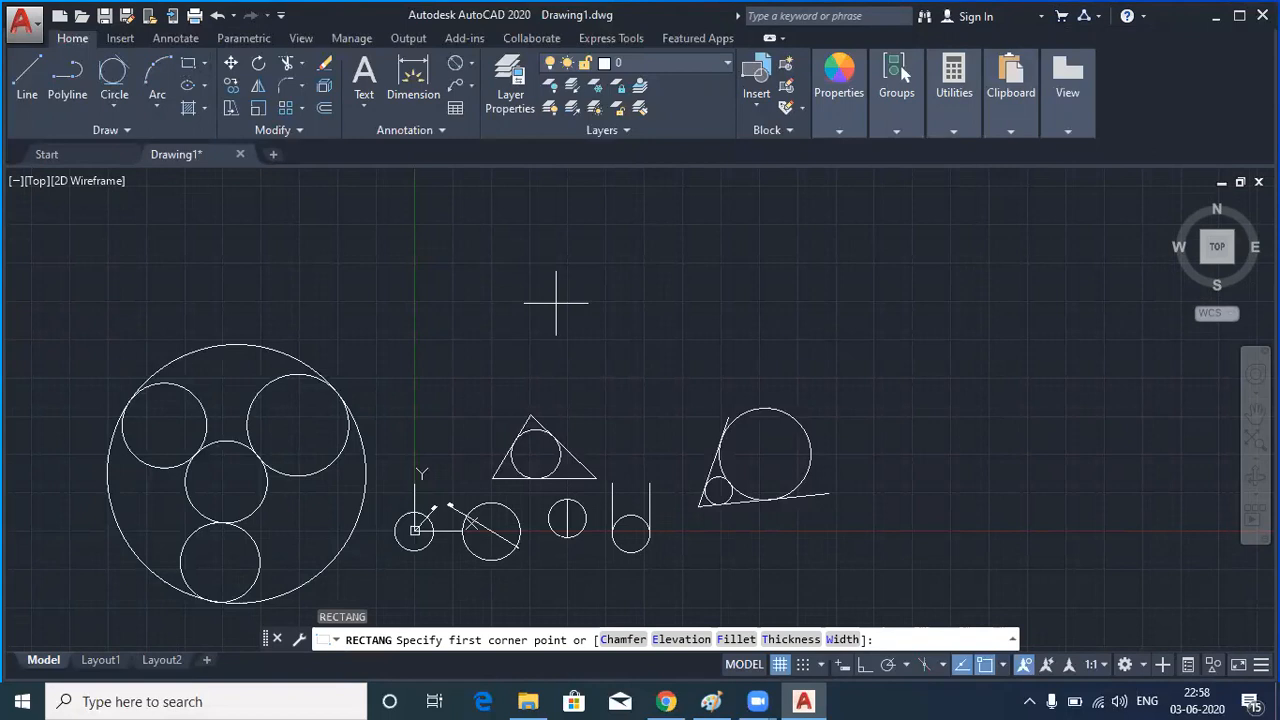
{"action": "left_click", "coordinate": [711, 701]}
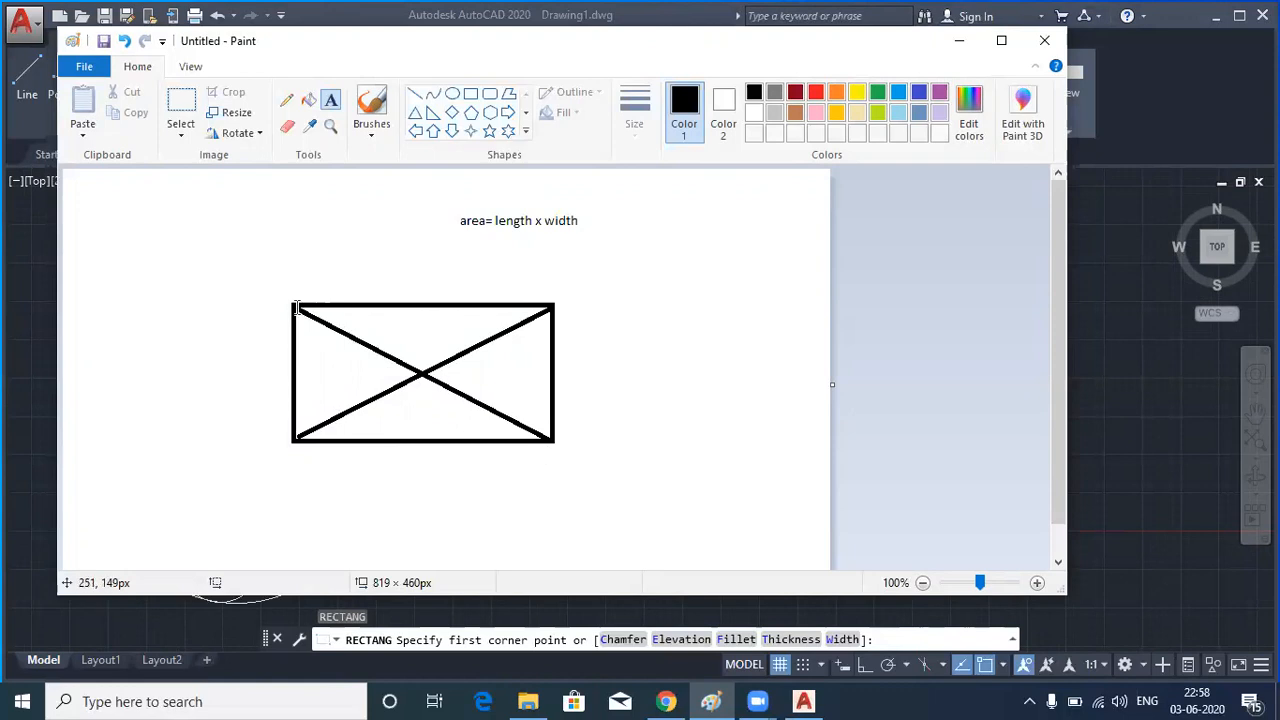
{"action": "left_click", "coordinate": [959, 40]}
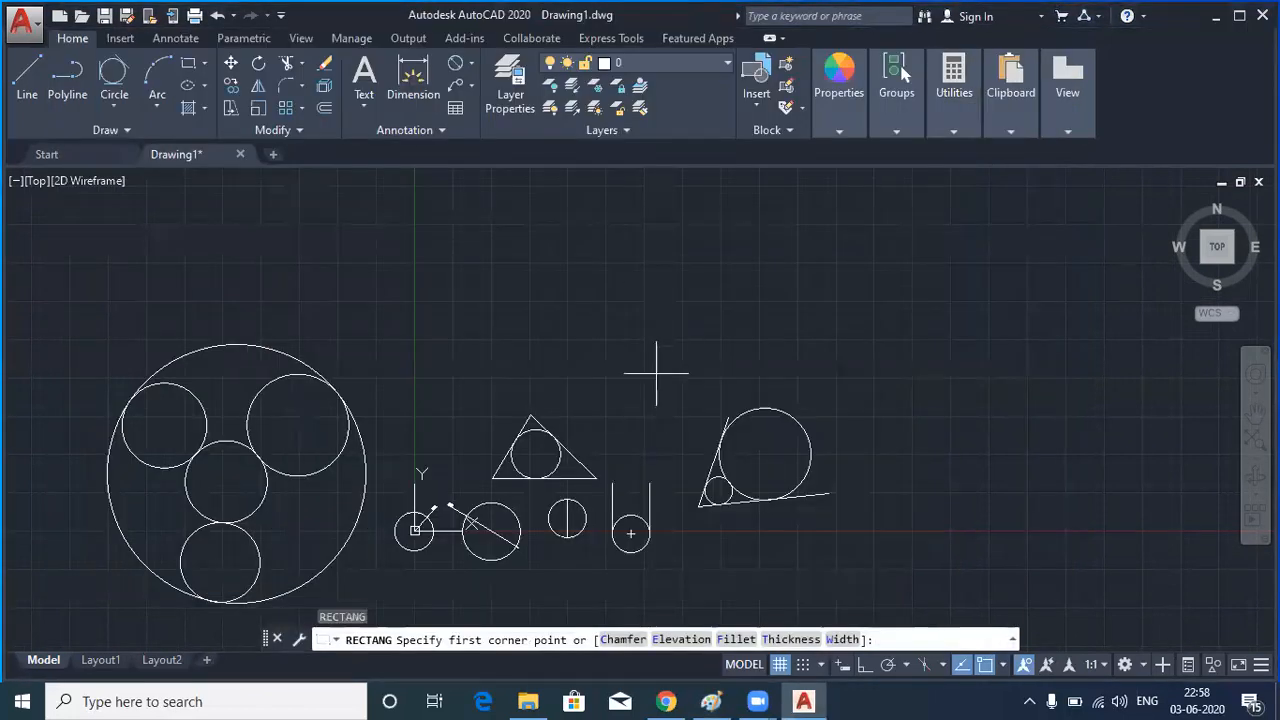
{"action": "middle_click_drag", "start_coordinate": [657, 373], "coordinate": [666, 480]}
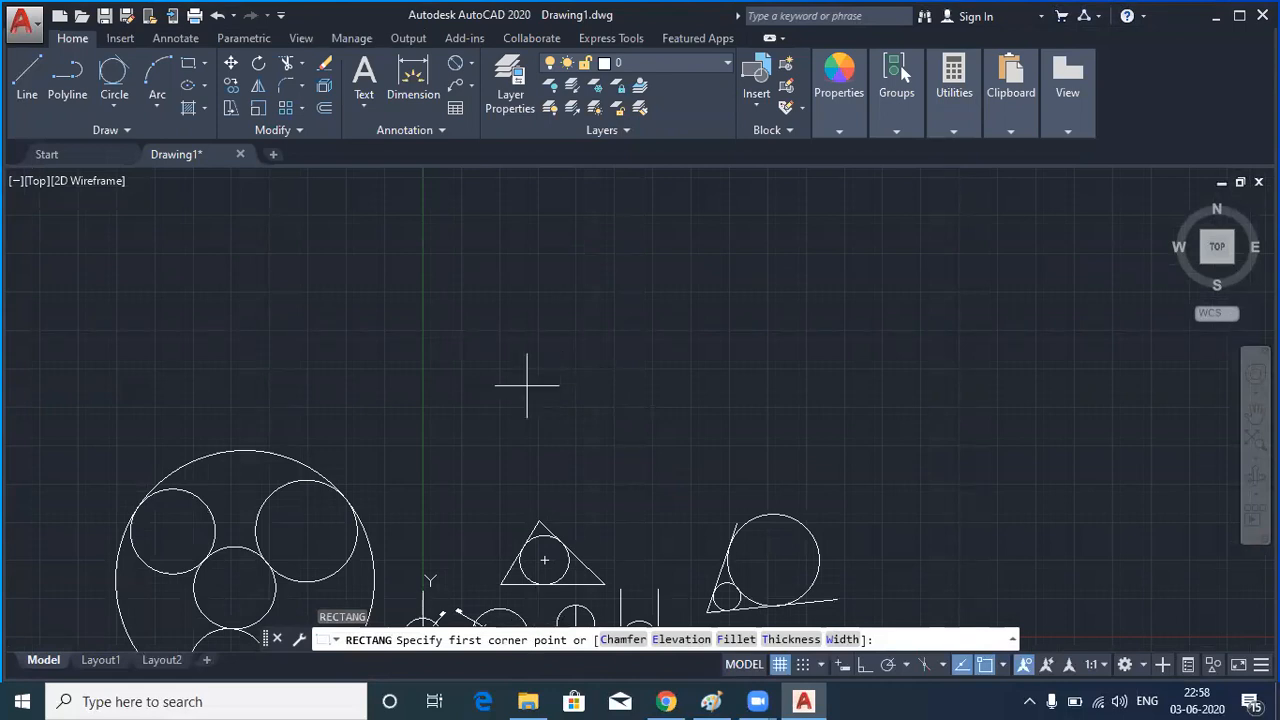
{"action": "left_click", "coordinate": [527, 385]}
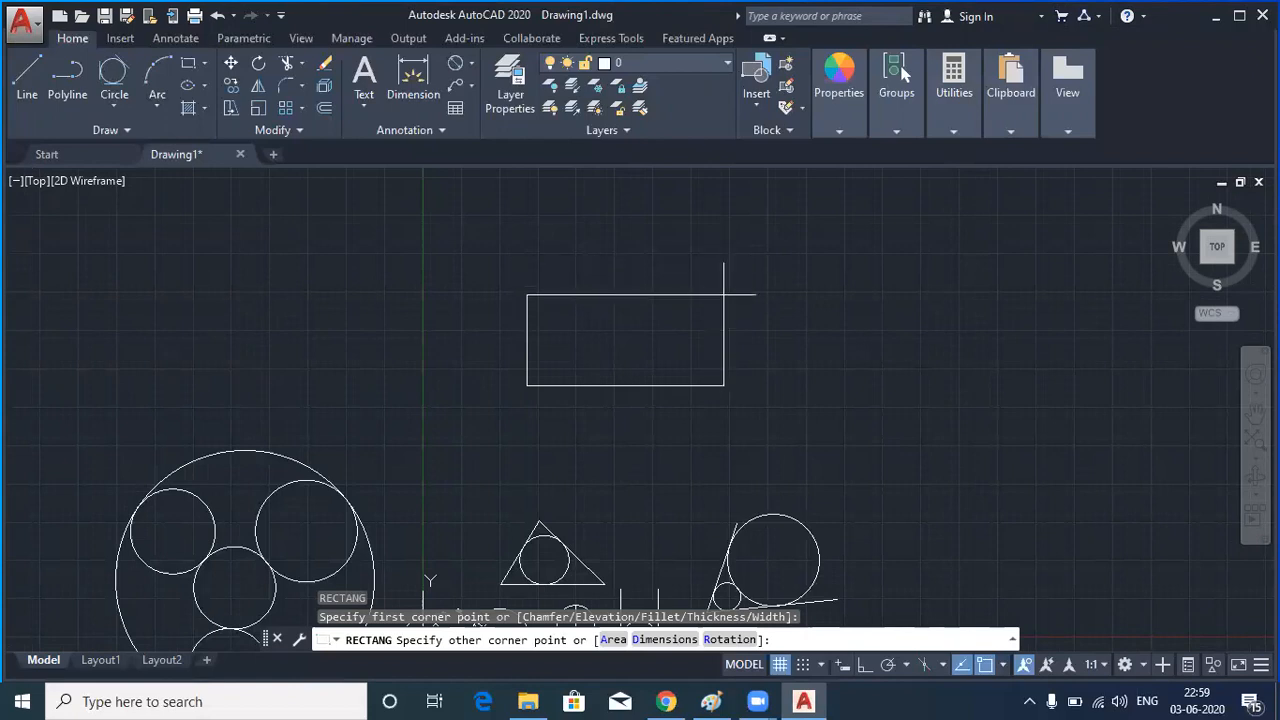
{"action": "left_click", "coordinate": [724, 294]}
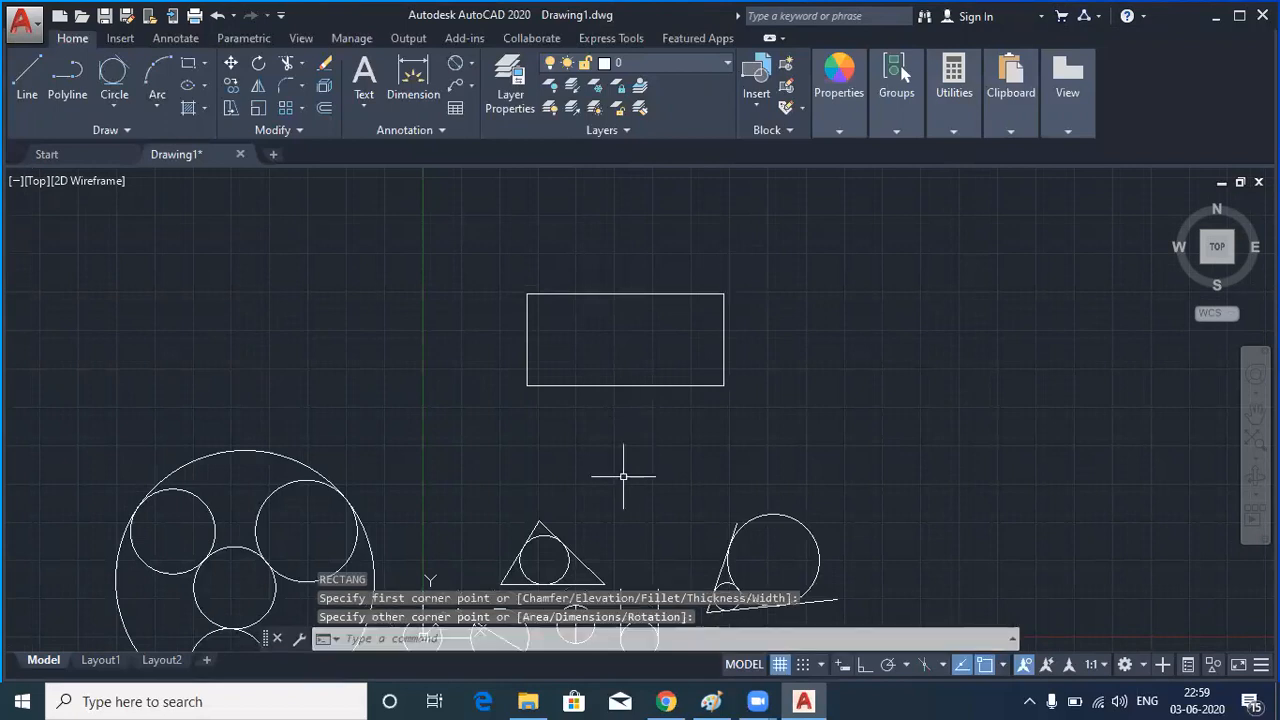
Draw a second rectangle beside the first, placing its opposite corner 50 units diagonally up and right from the start corner
{"action": "middle_click_drag", "start_coordinate": [642, 346], "coordinate": [436, 373]}
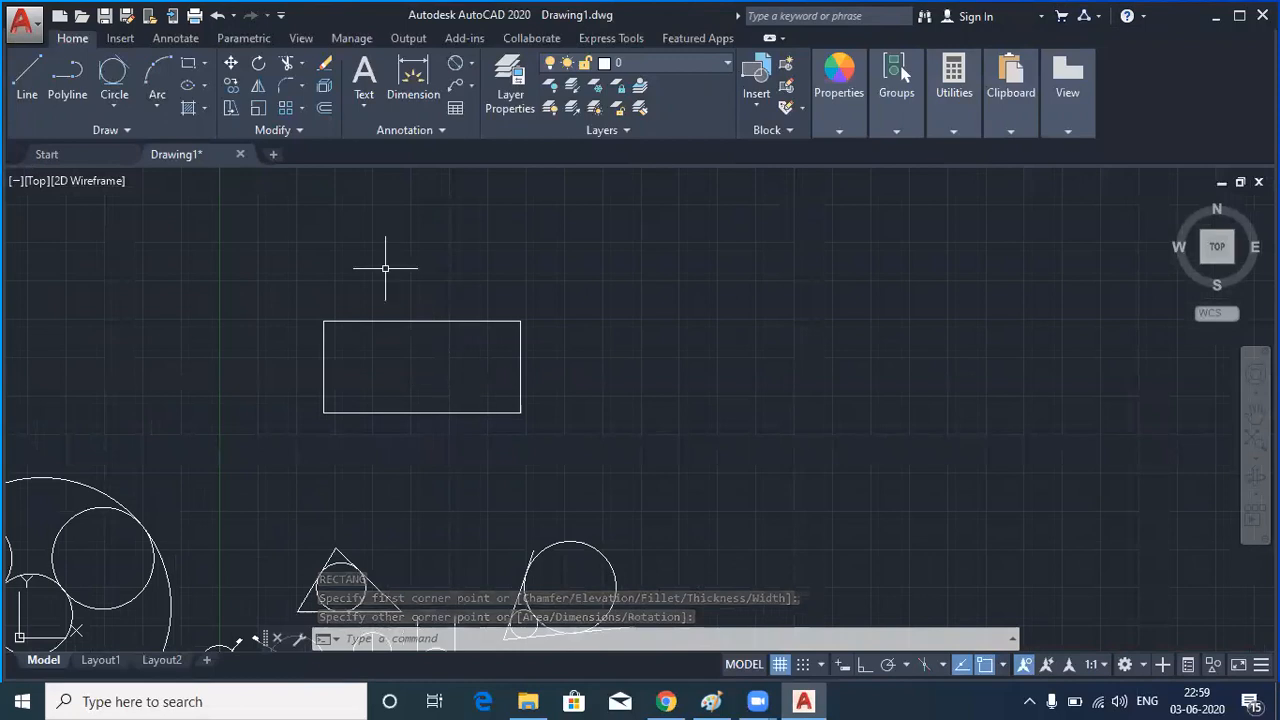
{"action": "left_click", "coordinate": [187, 70]}
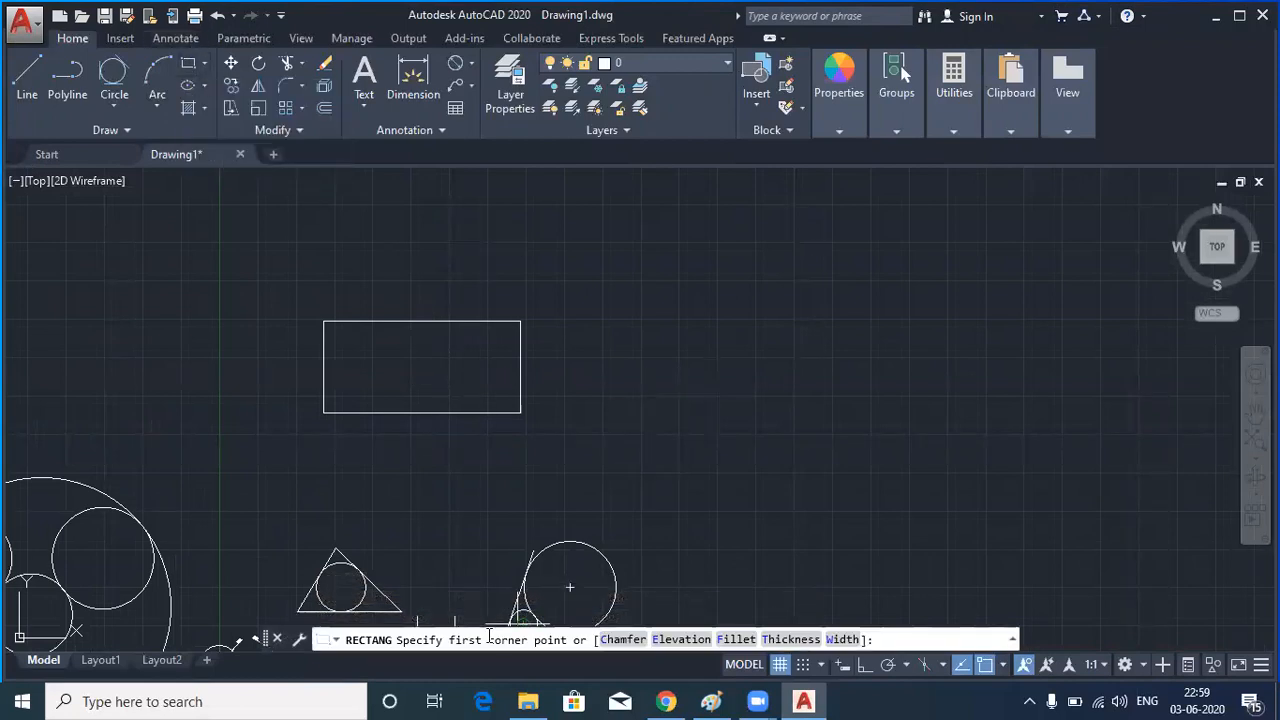
{"action": "left_click", "coordinate": [632, 408]}
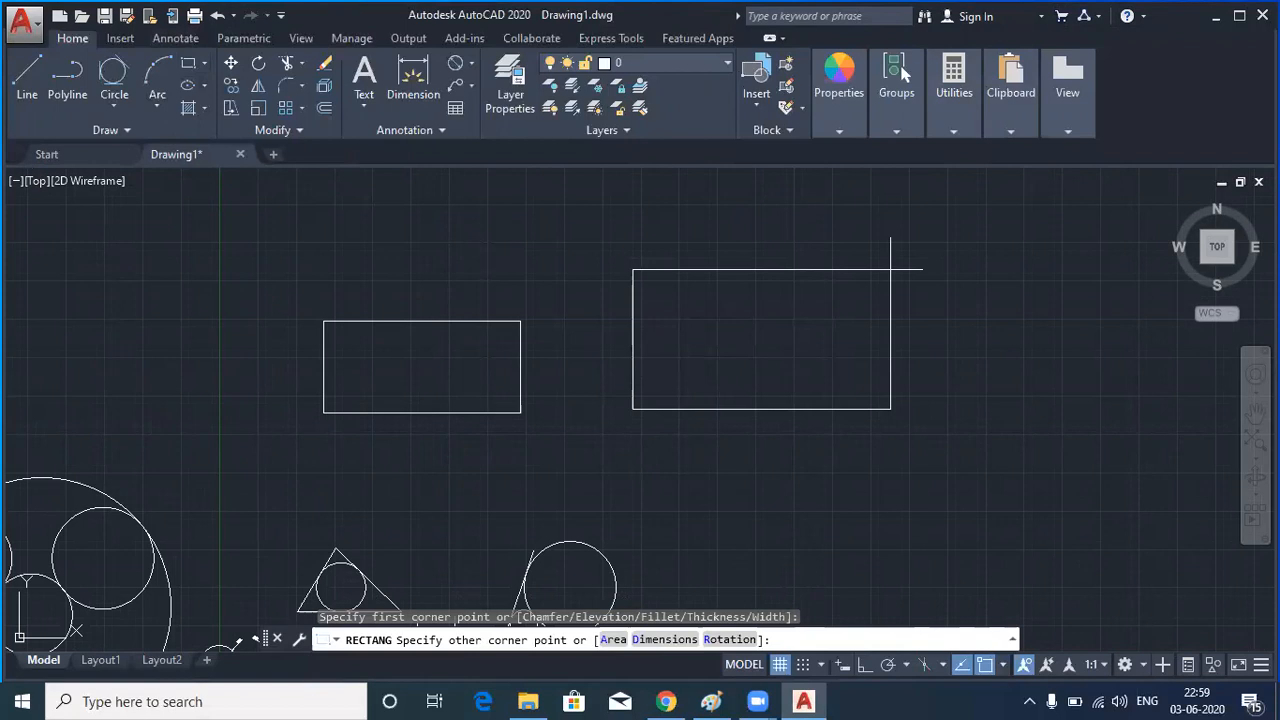
{"action": "type", "text": "50"}
{"action": "key", "text": "Return"}
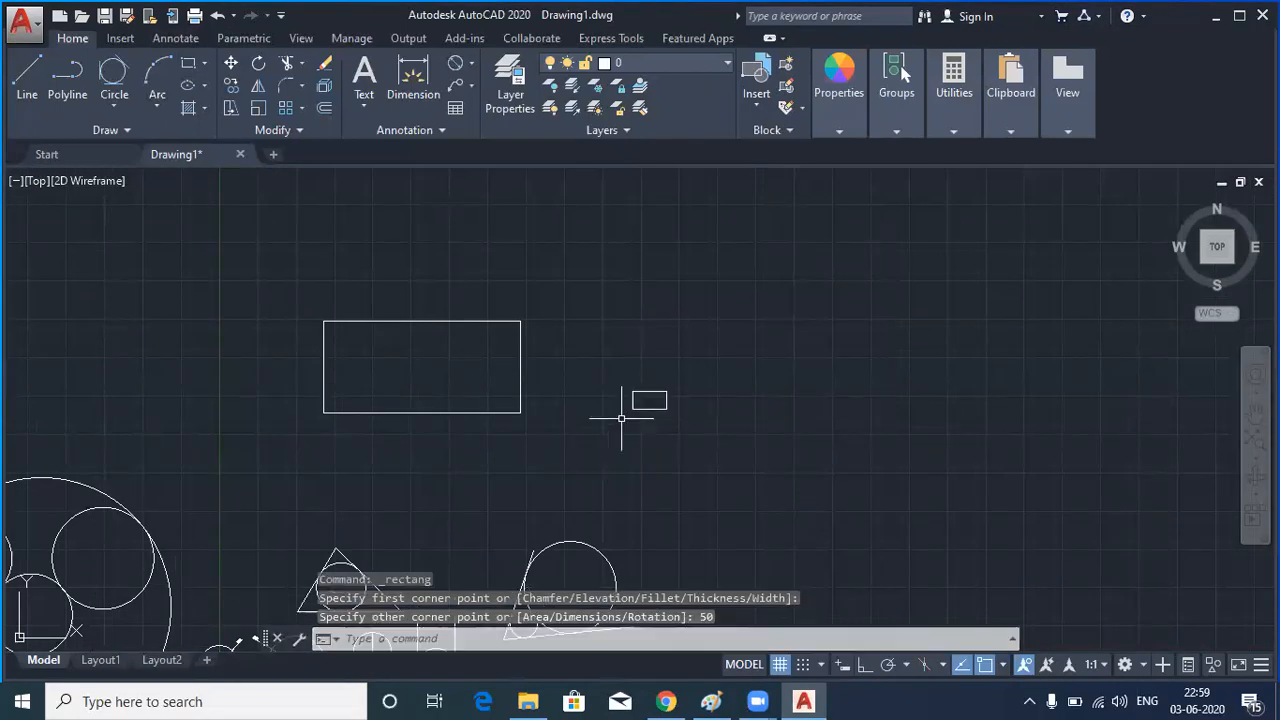
{"action": "scroll", "coordinate": [655, 395], "scroll_direction": "up", "scroll_amount": 4}
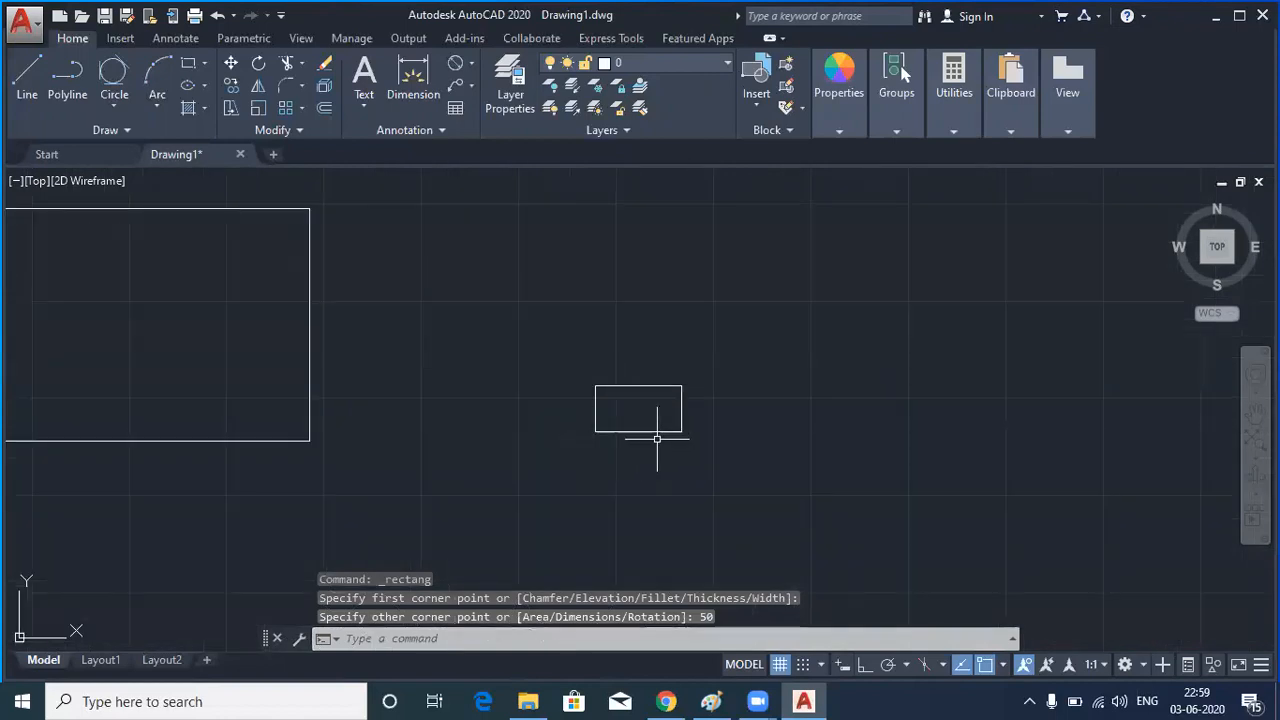
{"action": "scroll", "coordinate": [648, 404], "scroll_direction": "up", "scroll_amount": 4}
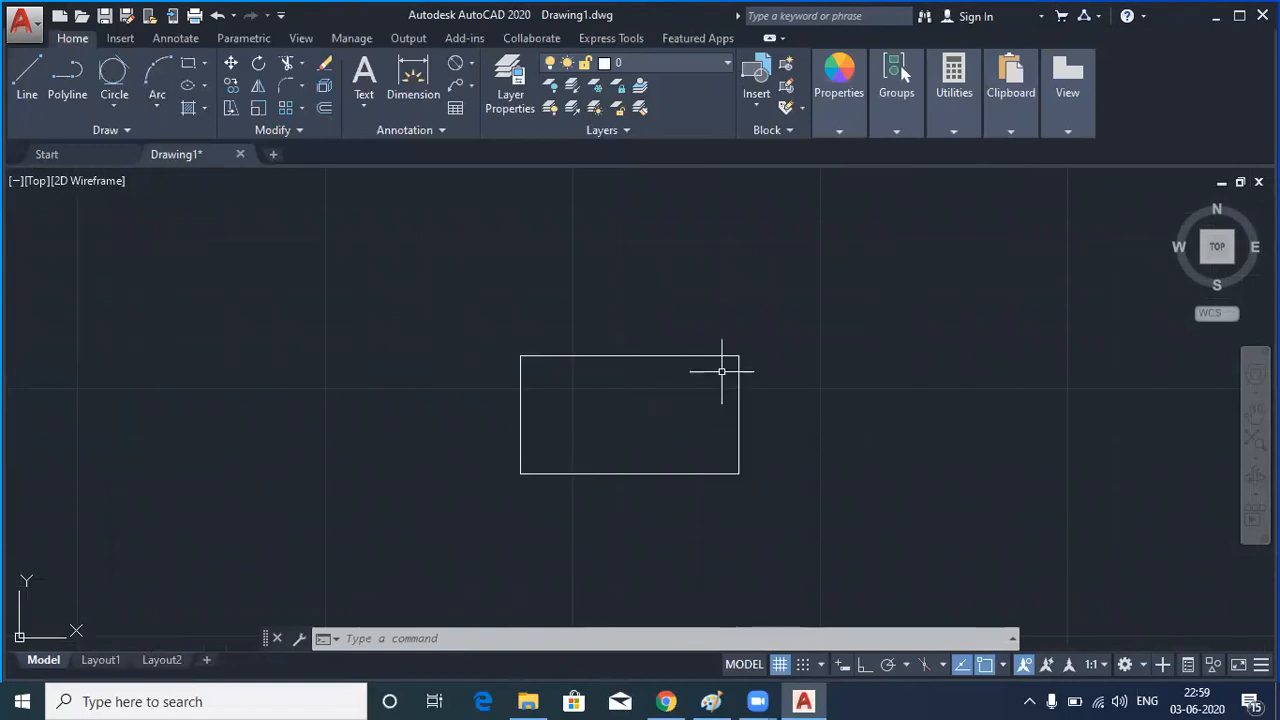
{"action": "scroll", "coordinate": [724, 365], "scroll_direction": "down", "scroll_amount": 3}
{"action": "scroll", "coordinate": [717, 373], "scroll_direction": "down", "scroll_amount": 2}
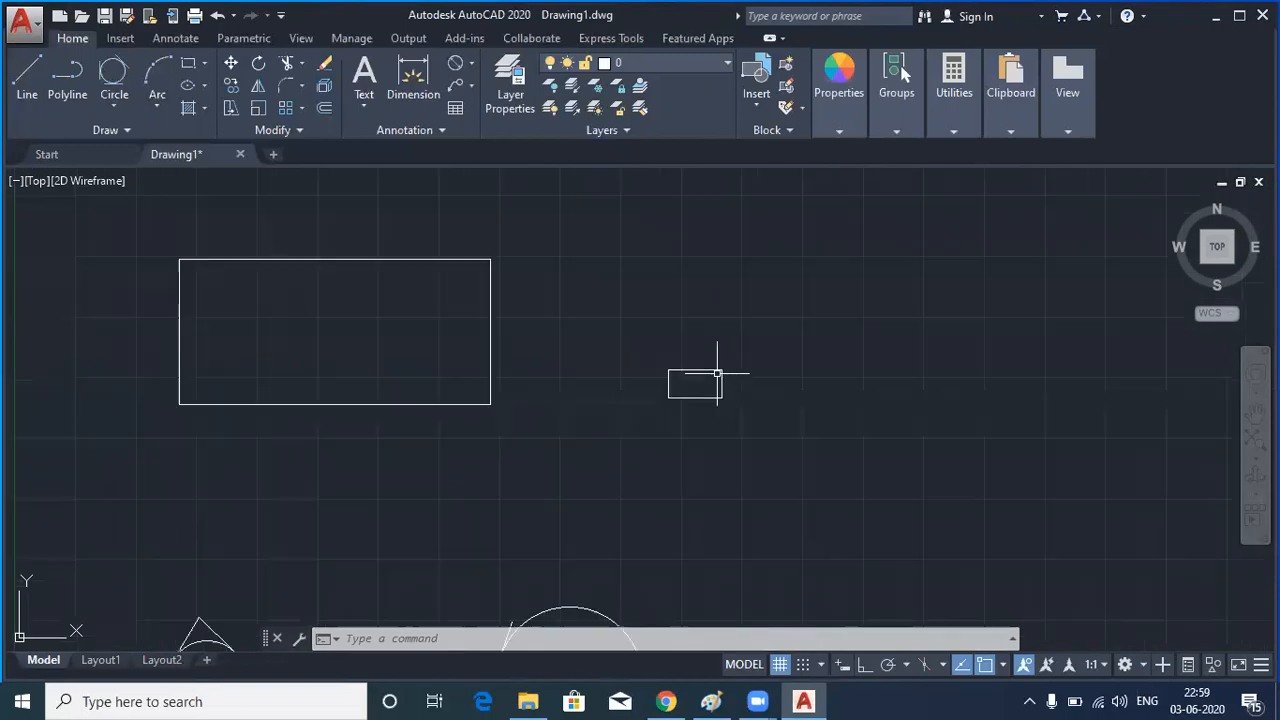
Draw a rectangle above the small one using the Area option, with an area of 600 and a length of 30
{"action": "middle_click_drag", "start_coordinate": [600, 367], "coordinate": [603, 432]}
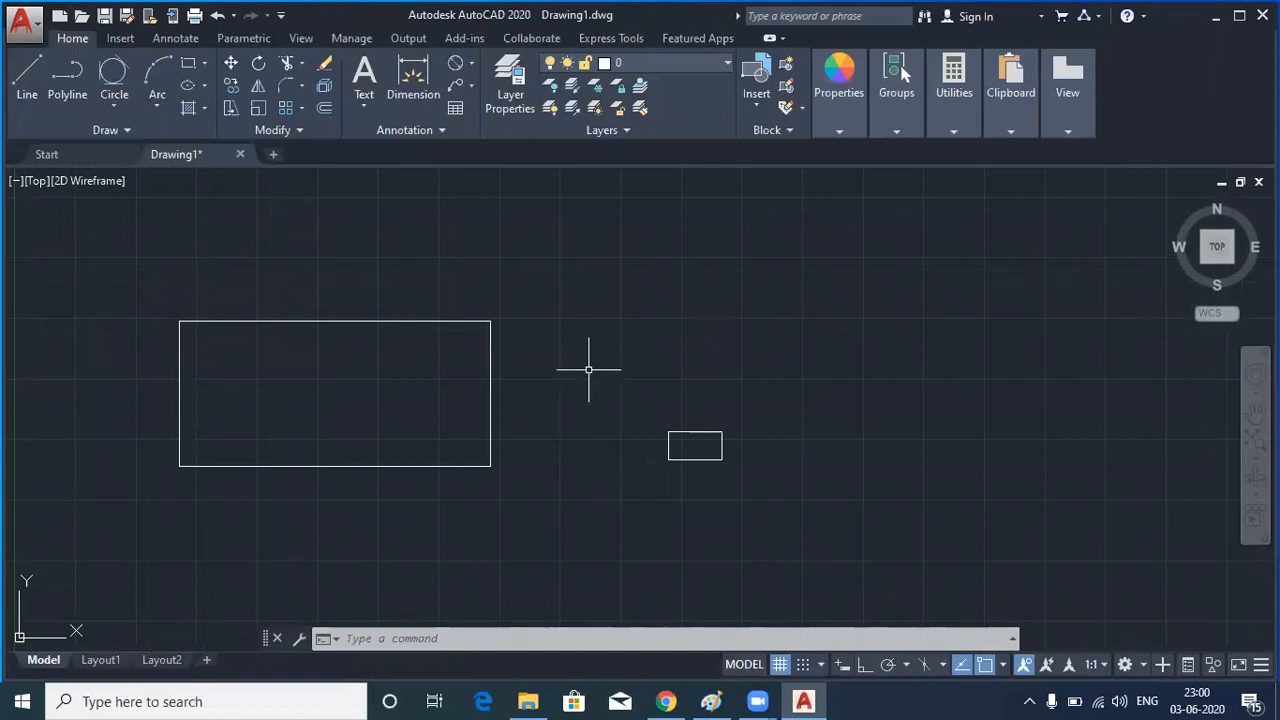
{"action": "middle_click_drag", "start_coordinate": [649, 334], "coordinate": [615, 380]}
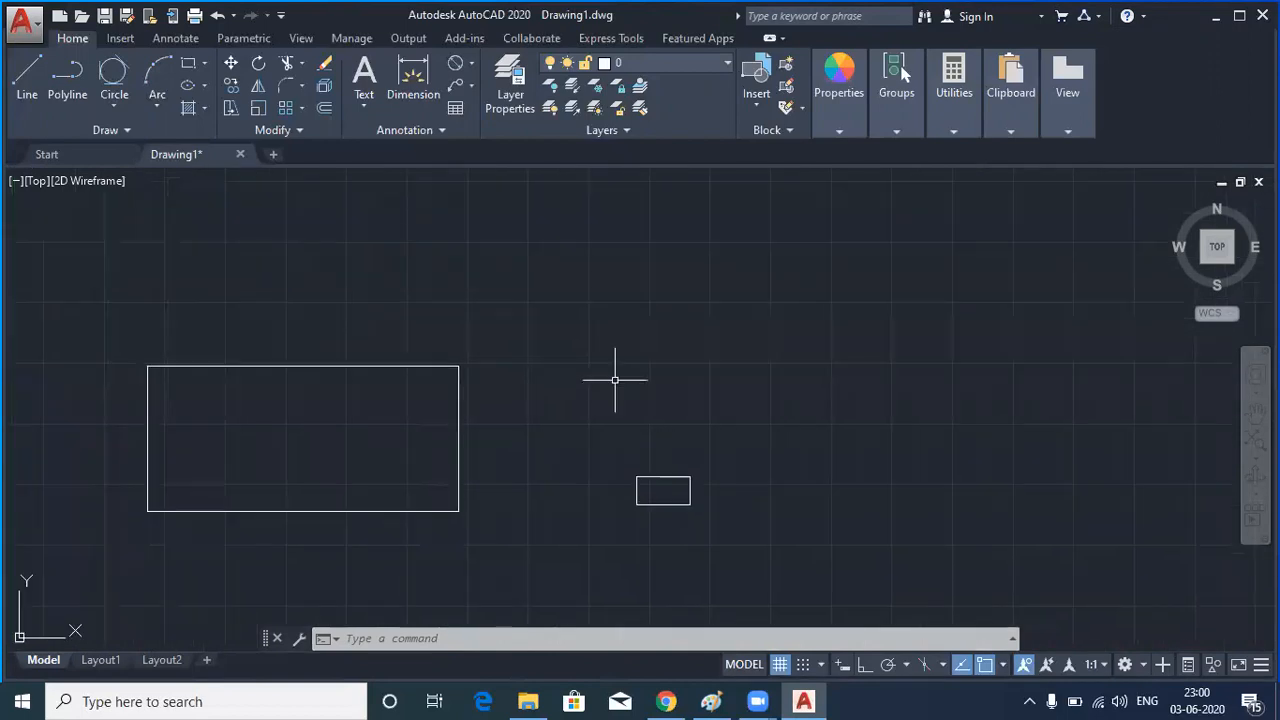
{"action": "type", "text": "REC"}
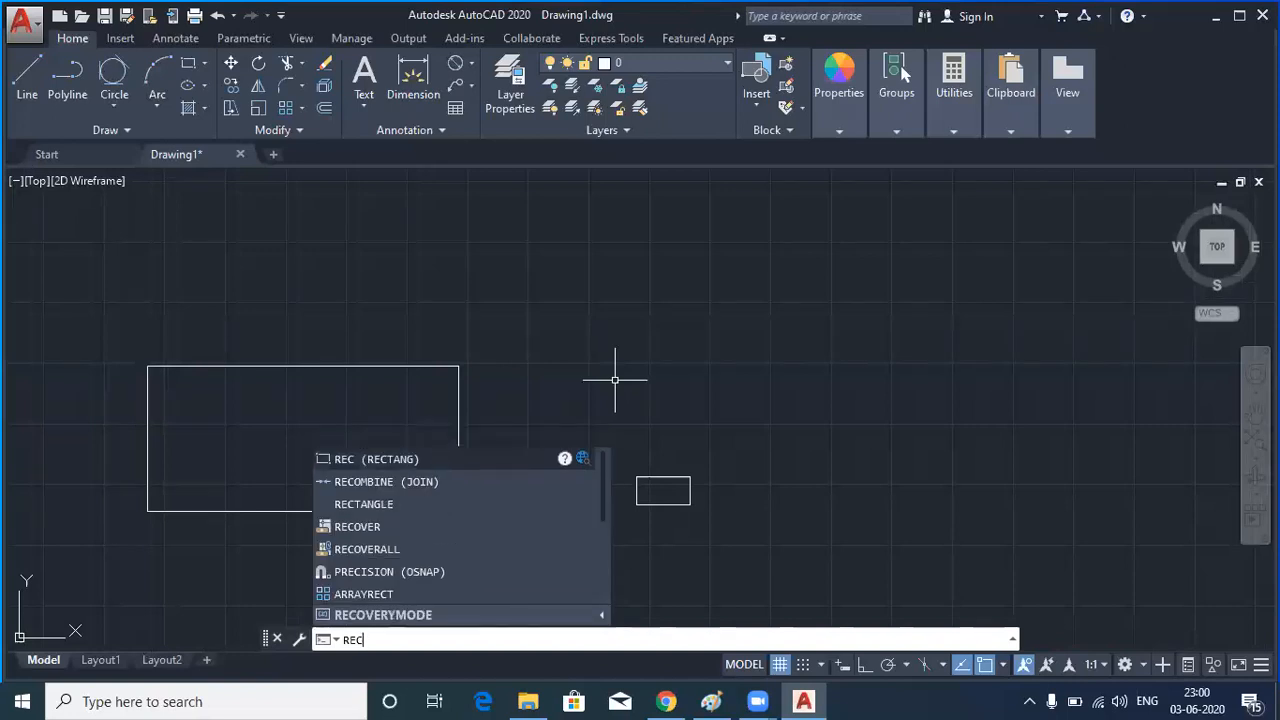
{"action": "key", "text": "Return"}
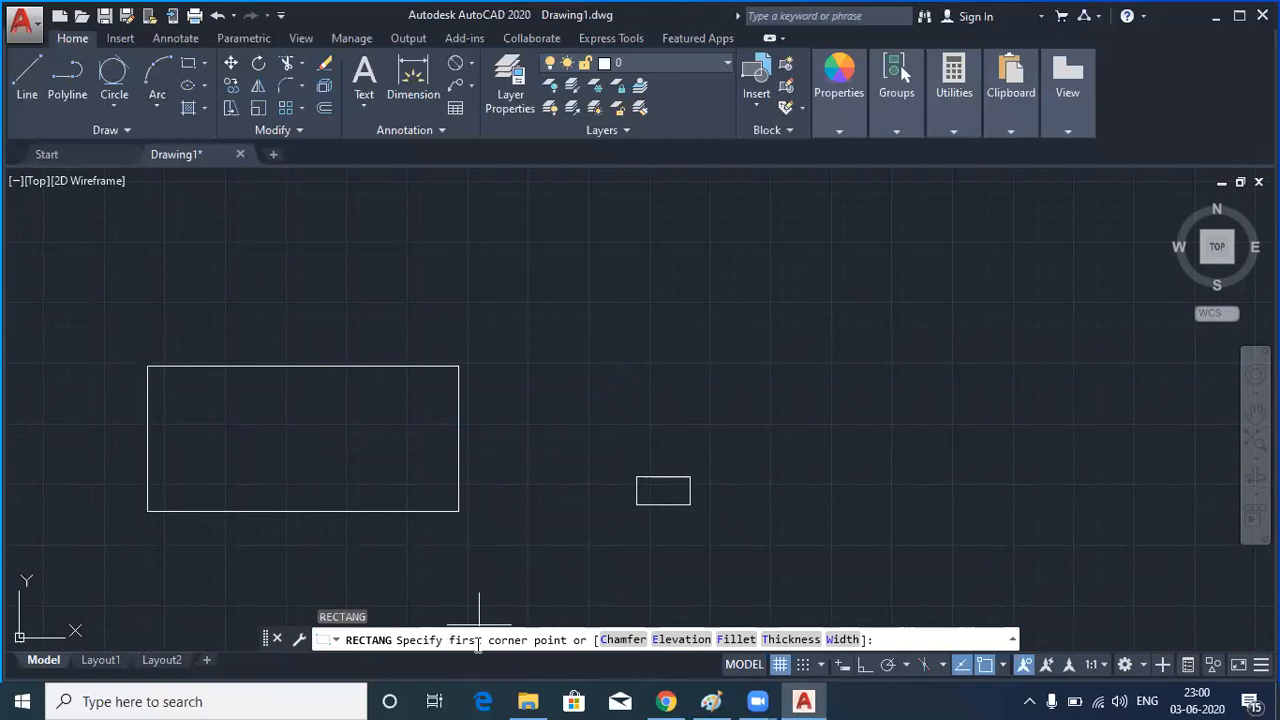
{"action": "left_click", "coordinate": [642, 363]}
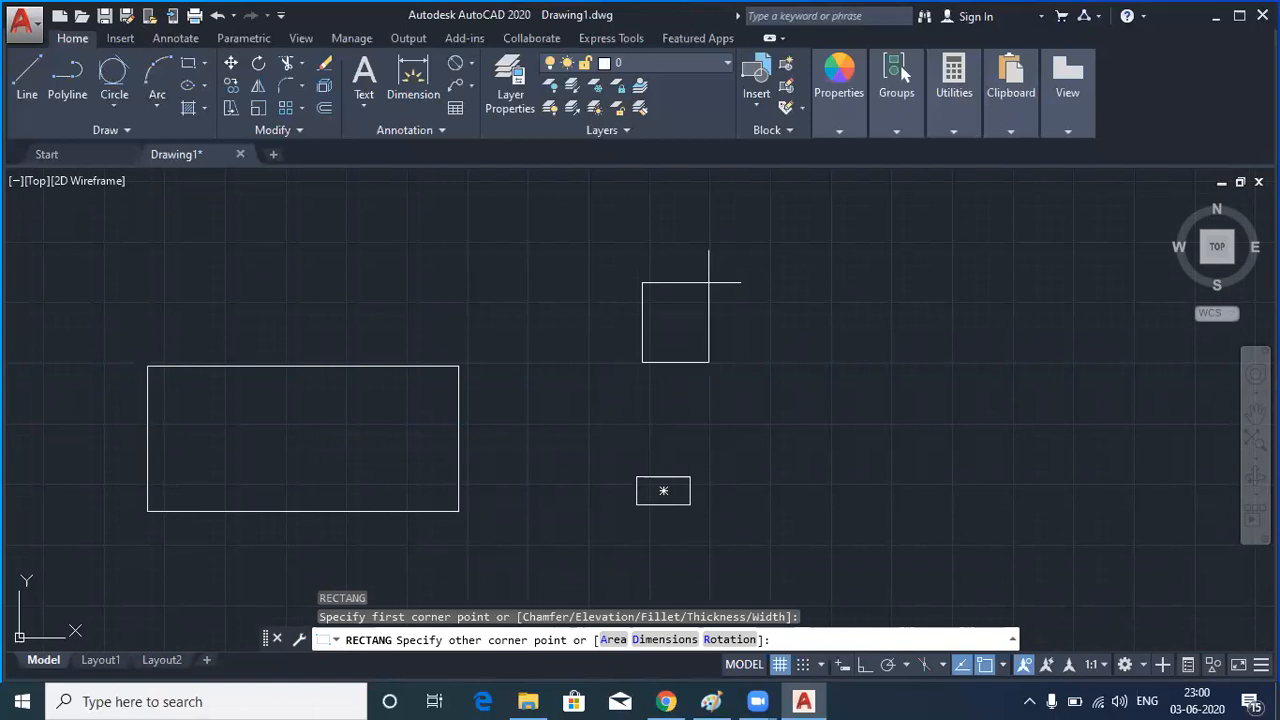
{"action": "type", "text": "a"}
{"action": "key", "text": "Return"}
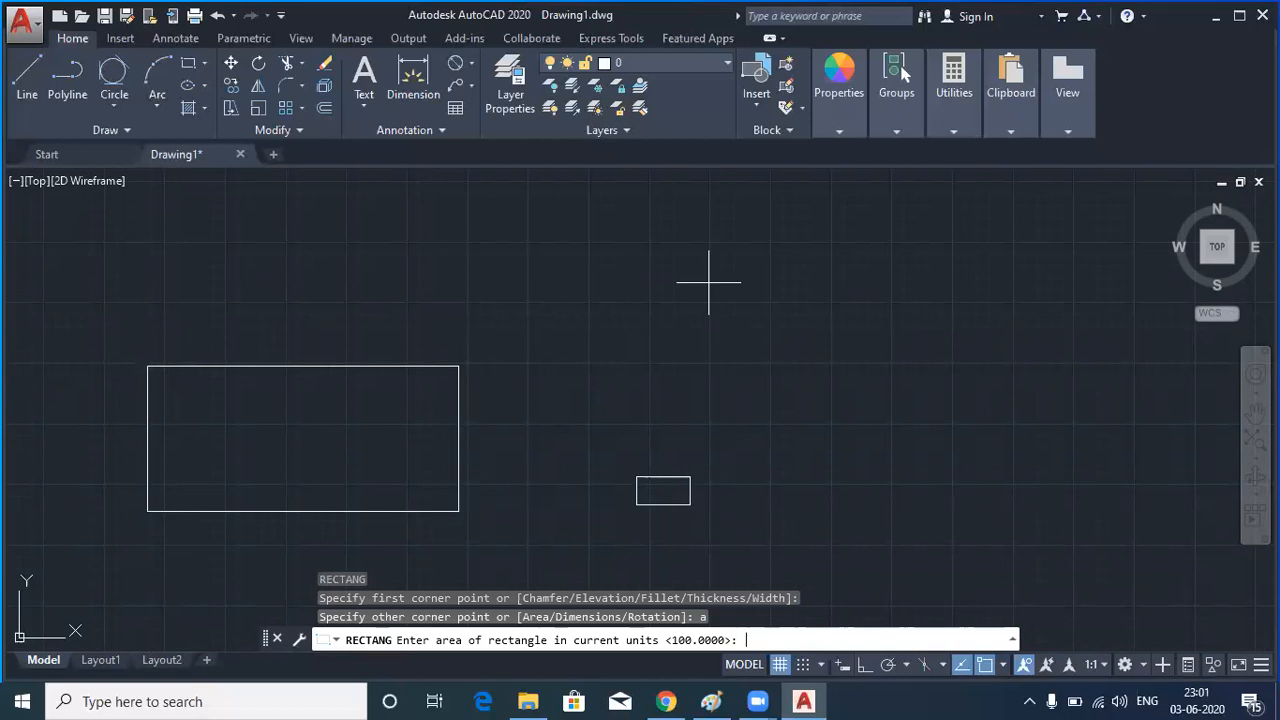
{"action": "type", "text": "600"}
{"action": "key", "text": "Return"}
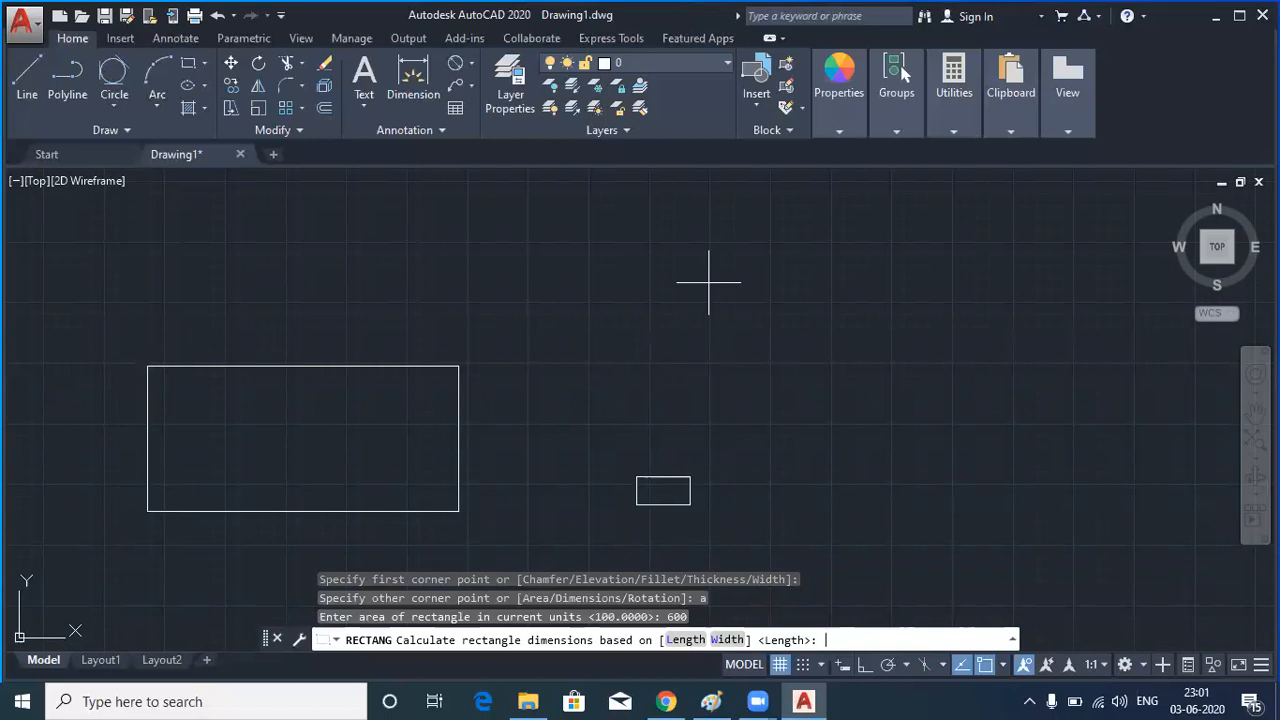
{"action": "type", "text": "1"}
{"action": "key", "text": "Return"}
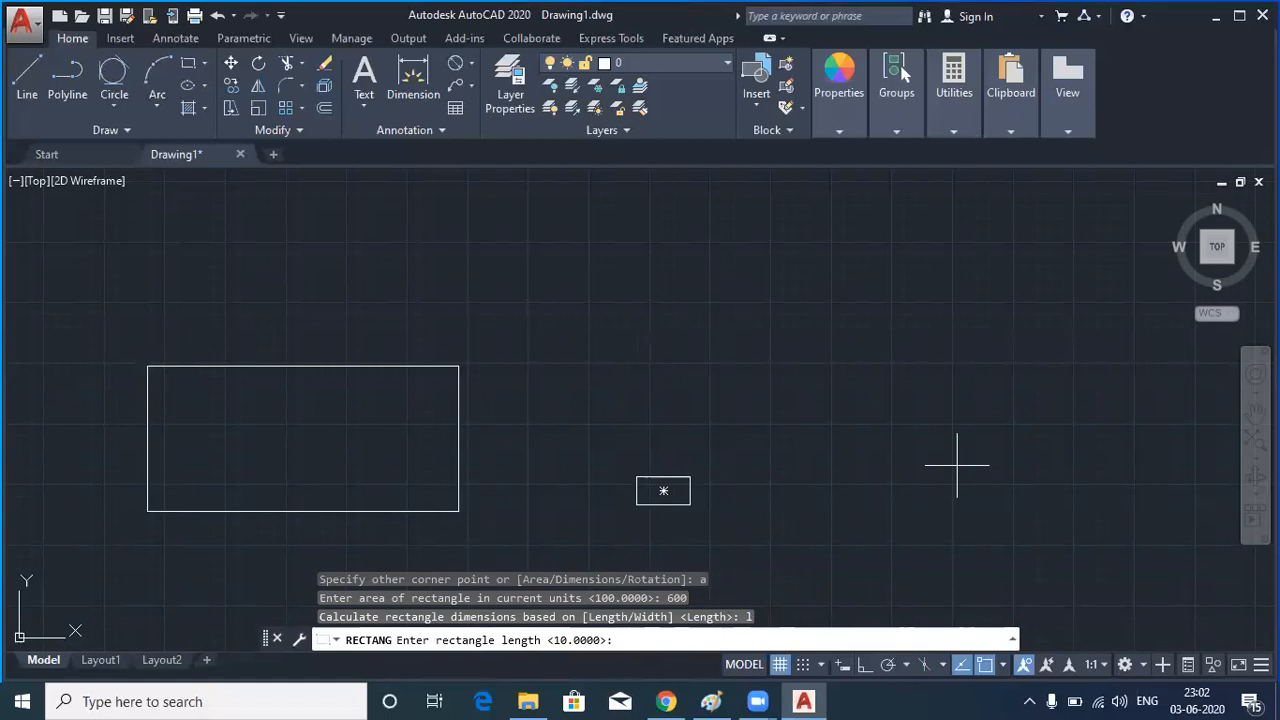
{"action": "type", "text": "30"}
{"action": "key", "text": "Return"}
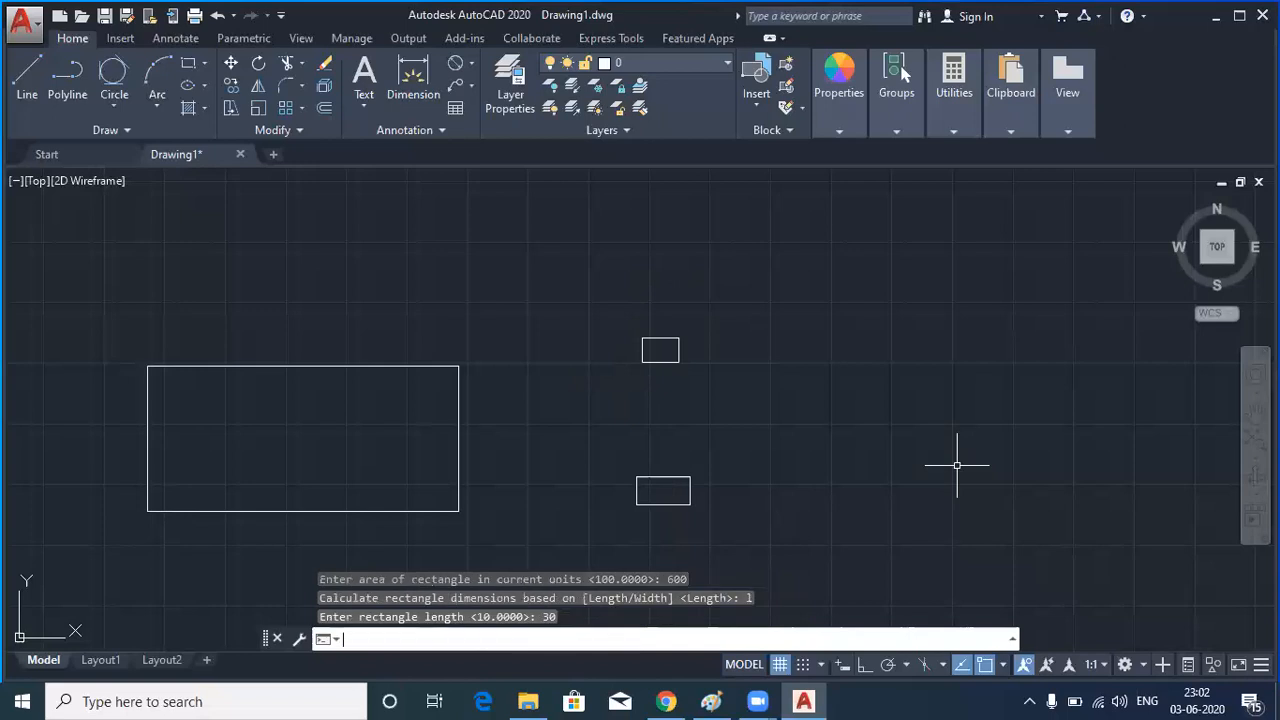
Dimension the top edge and the right edge of the rectangle made with the Area option, placing the dimensions outside it
{"action": "scroll", "coordinate": [677, 335], "scroll_direction": "up", "scroll_amount": 4}
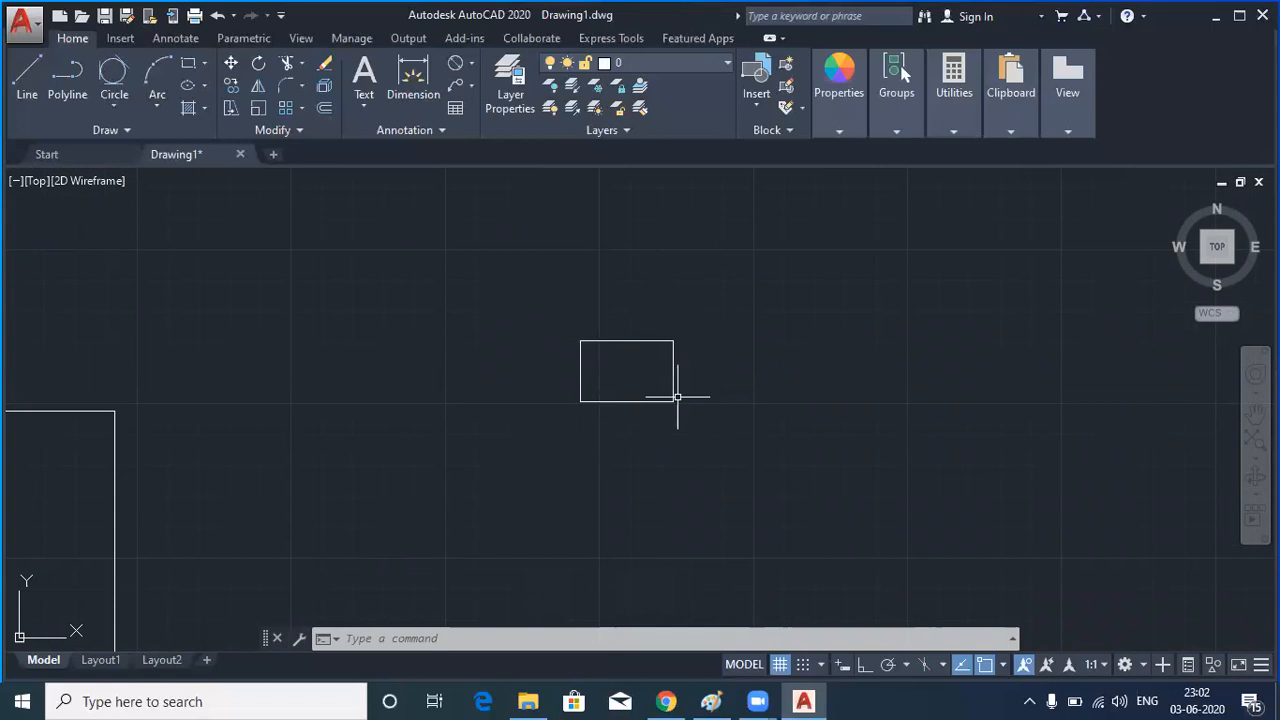
{"action": "left_click", "coordinate": [414, 78]}
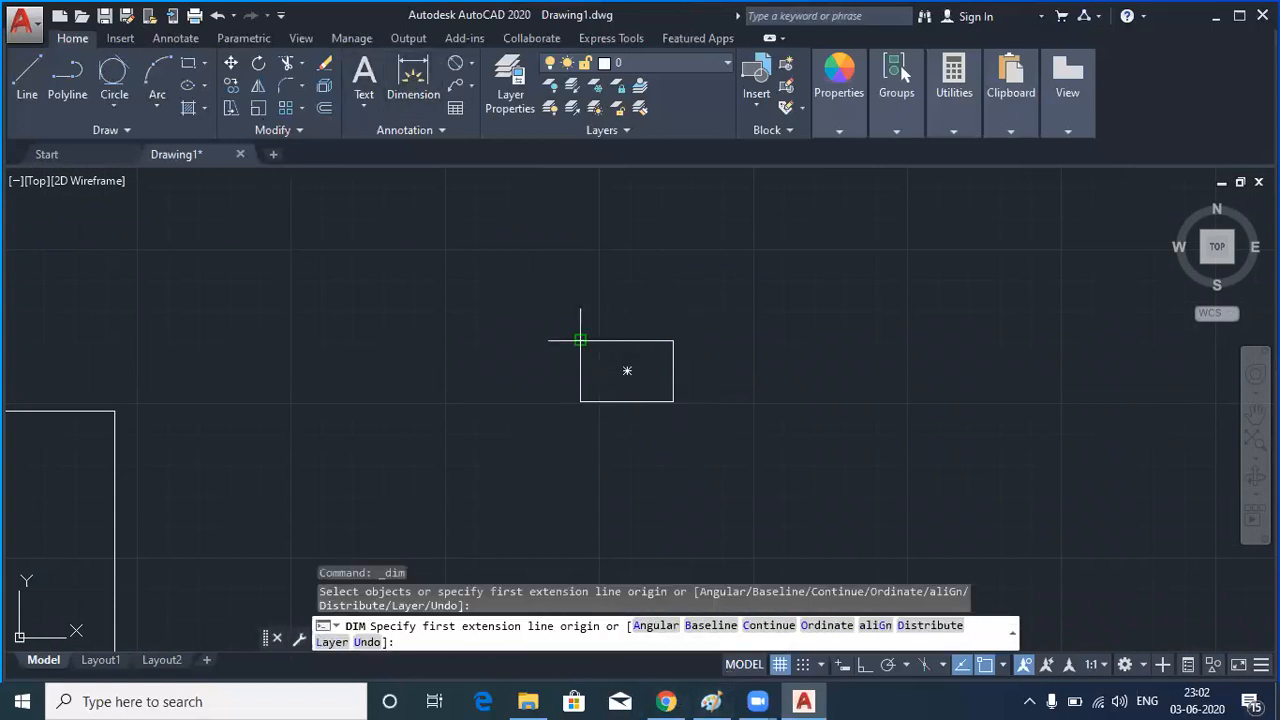
{"action": "left_click", "coordinate": [580, 340]}
{"action": "left_click", "coordinate": [673, 340]}
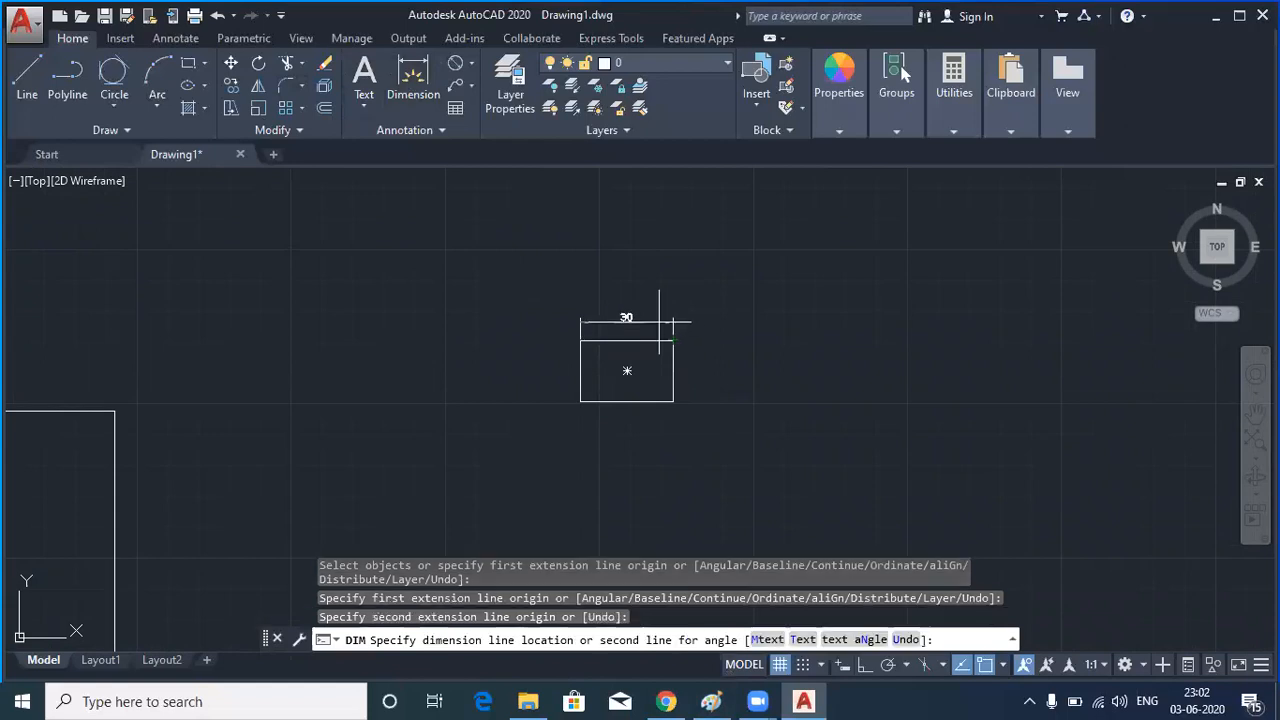
{"action": "left_click", "coordinate": [638, 324]}
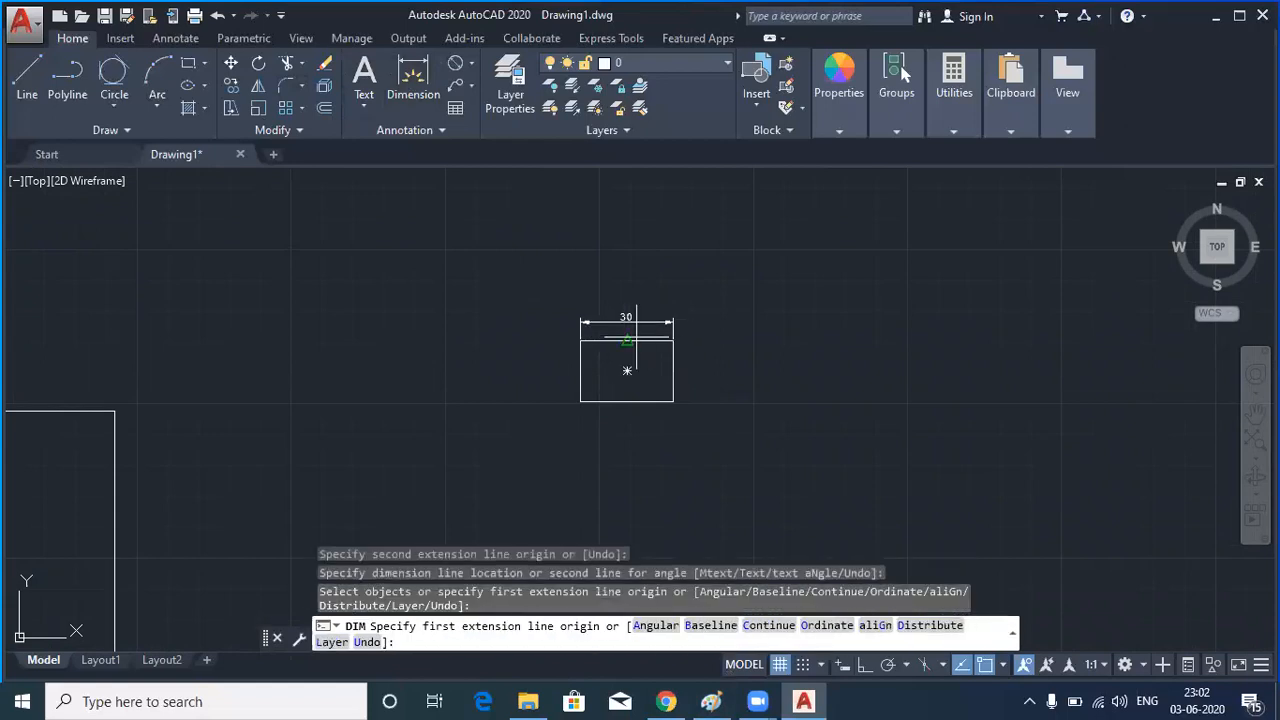
{"action": "left_click", "coordinate": [673, 340]}
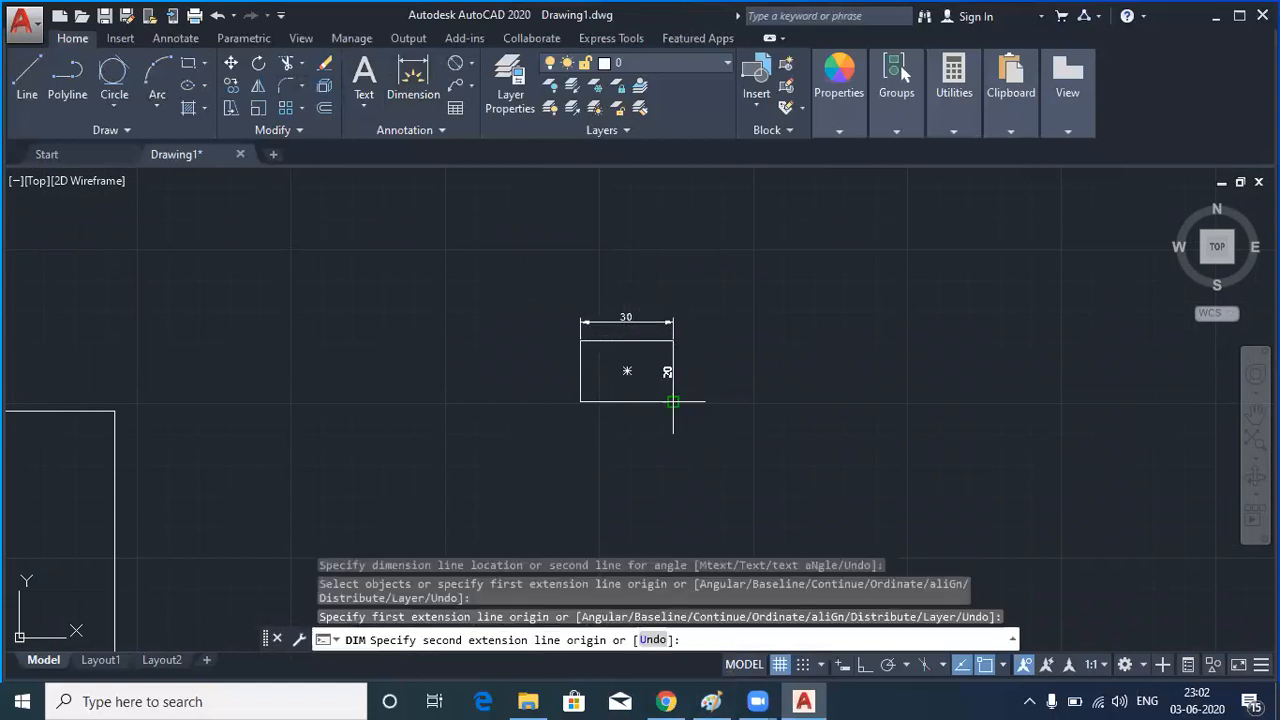
{"action": "left_click", "coordinate": [673, 401]}
{"action": "left_click", "coordinate": [692, 392]}
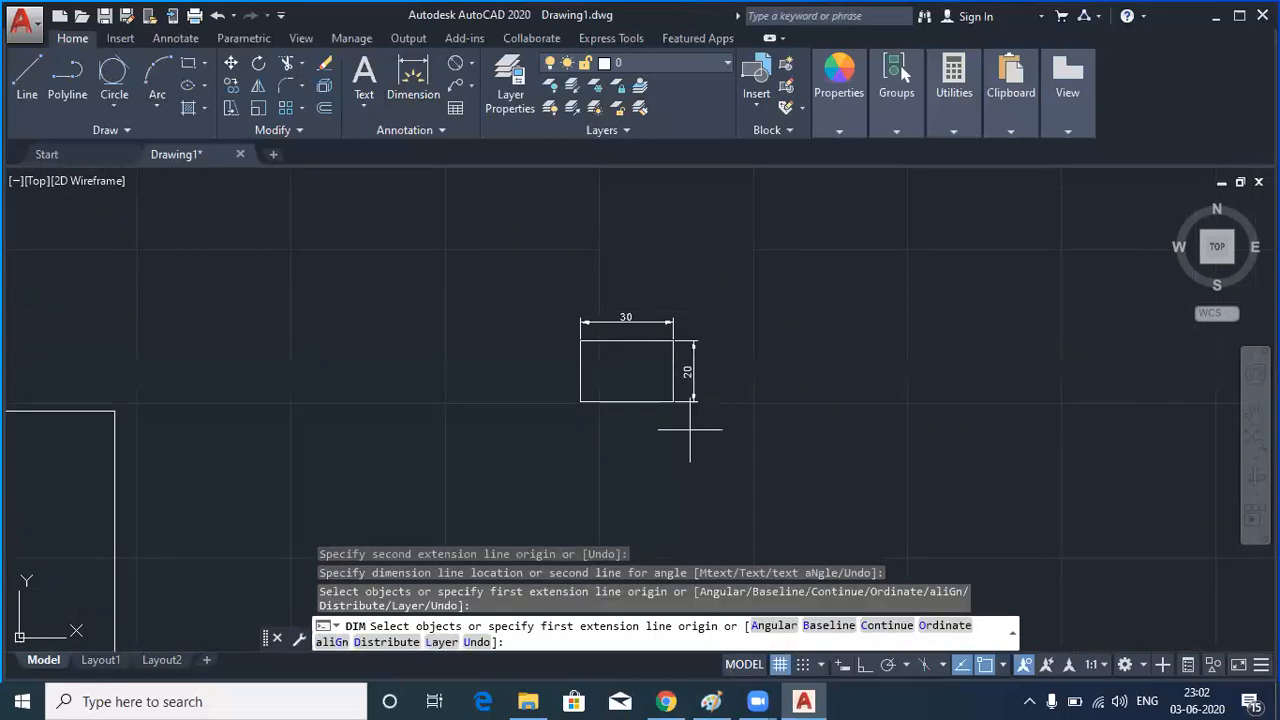
{"action": "key", "text": "Return"}
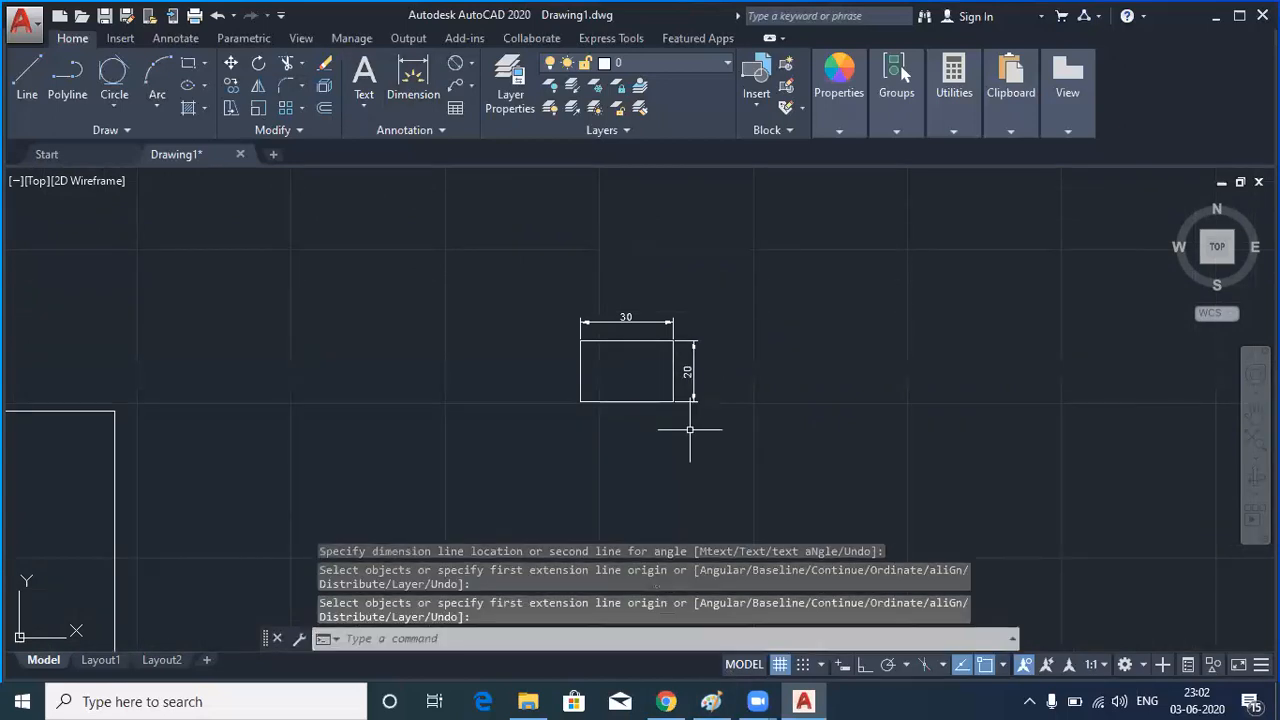
Draw a rectangle below and left of the dimensioned one using the Dimensions option, with length 50 and width 30, extending up and right
{"action": "scroll", "coordinate": [678, 371], "scroll_direction": "up", "scroll_amount": 2}
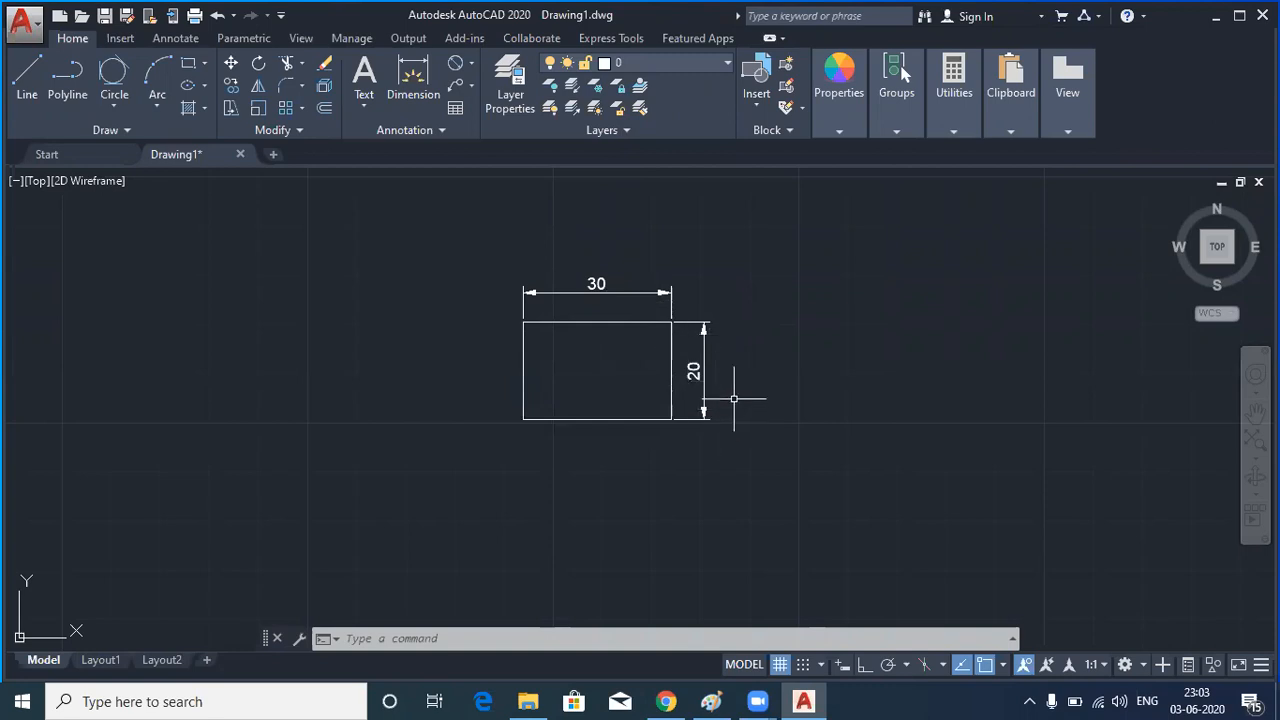
{"action": "middle_click_drag", "start_coordinate": [556, 396], "coordinate": [709, 343]}
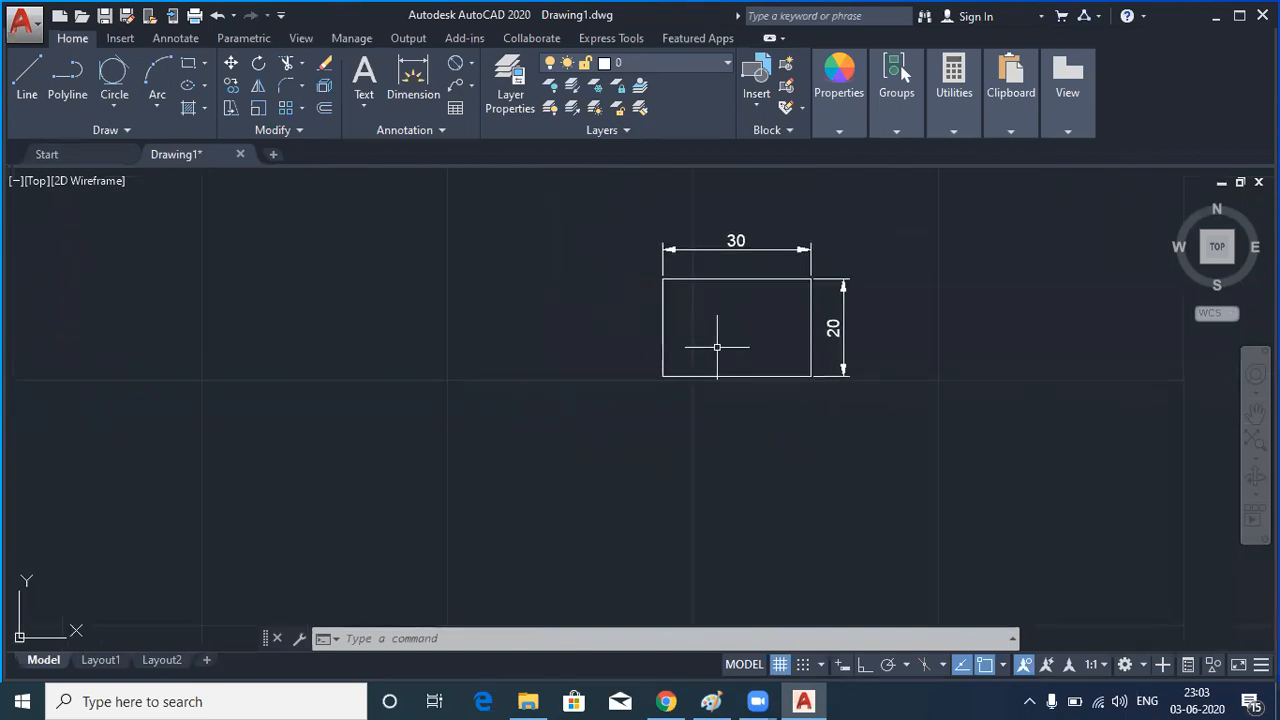
{"action": "scroll", "coordinate": [577, 340], "scroll_direction": "down", "scroll_amount": 2}
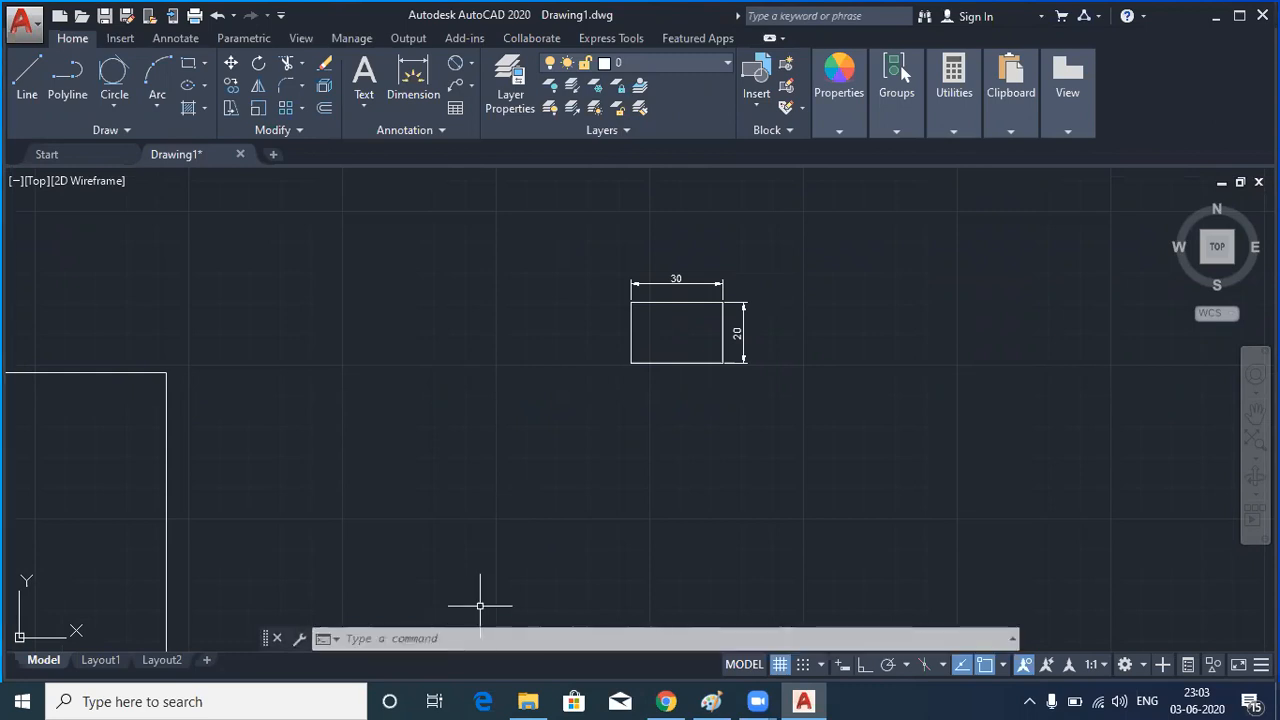
{"action": "type", "text": "REc"}
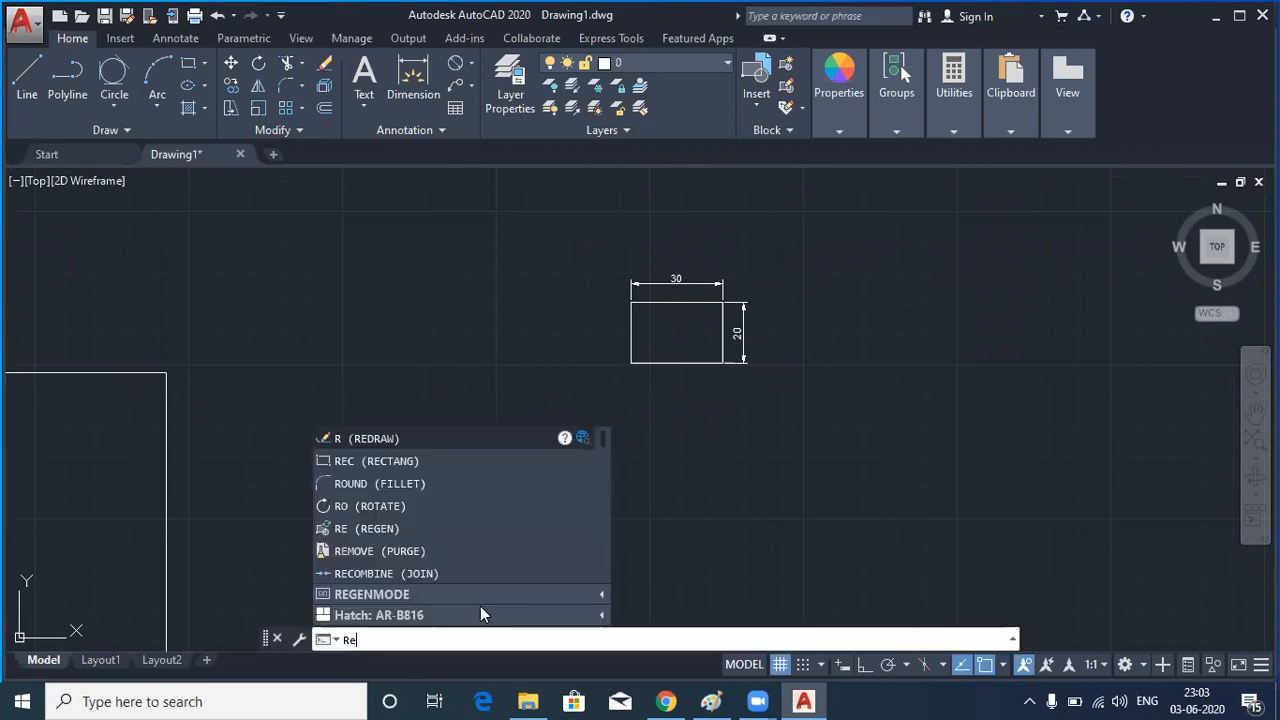
{"action": "key", "text": "Return"}
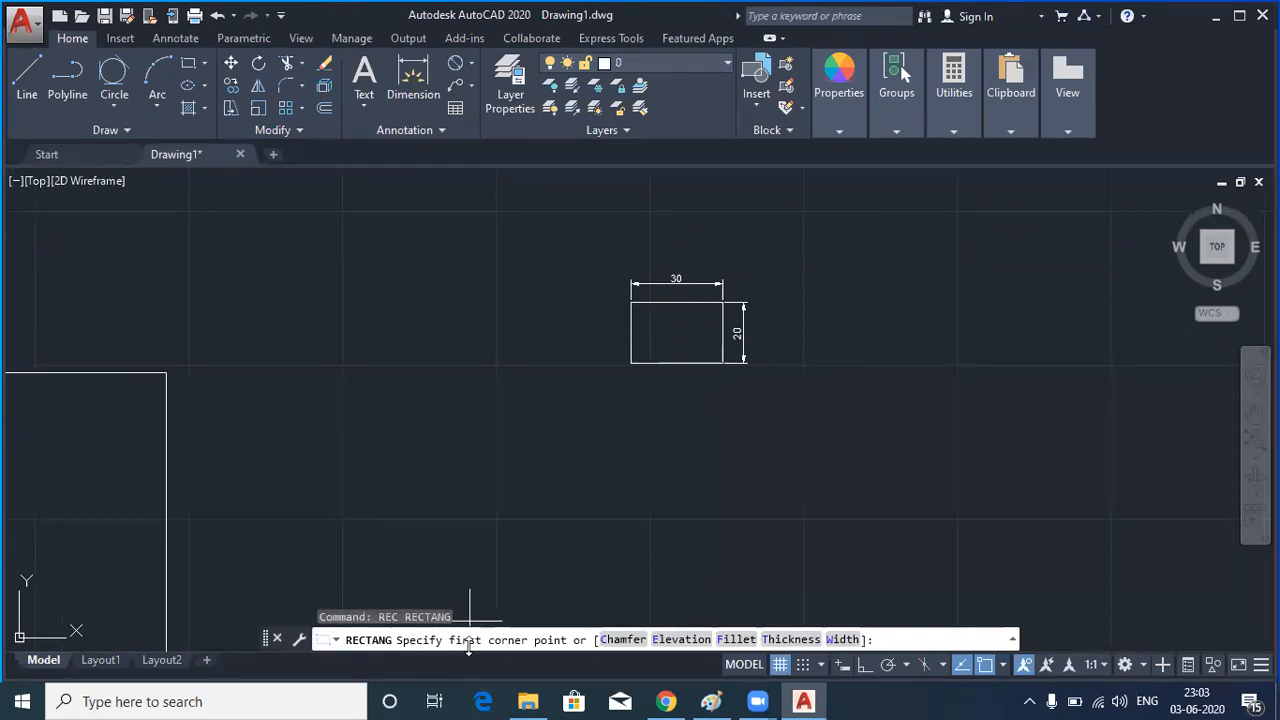
{"action": "left_click", "coordinate": [454, 538]}
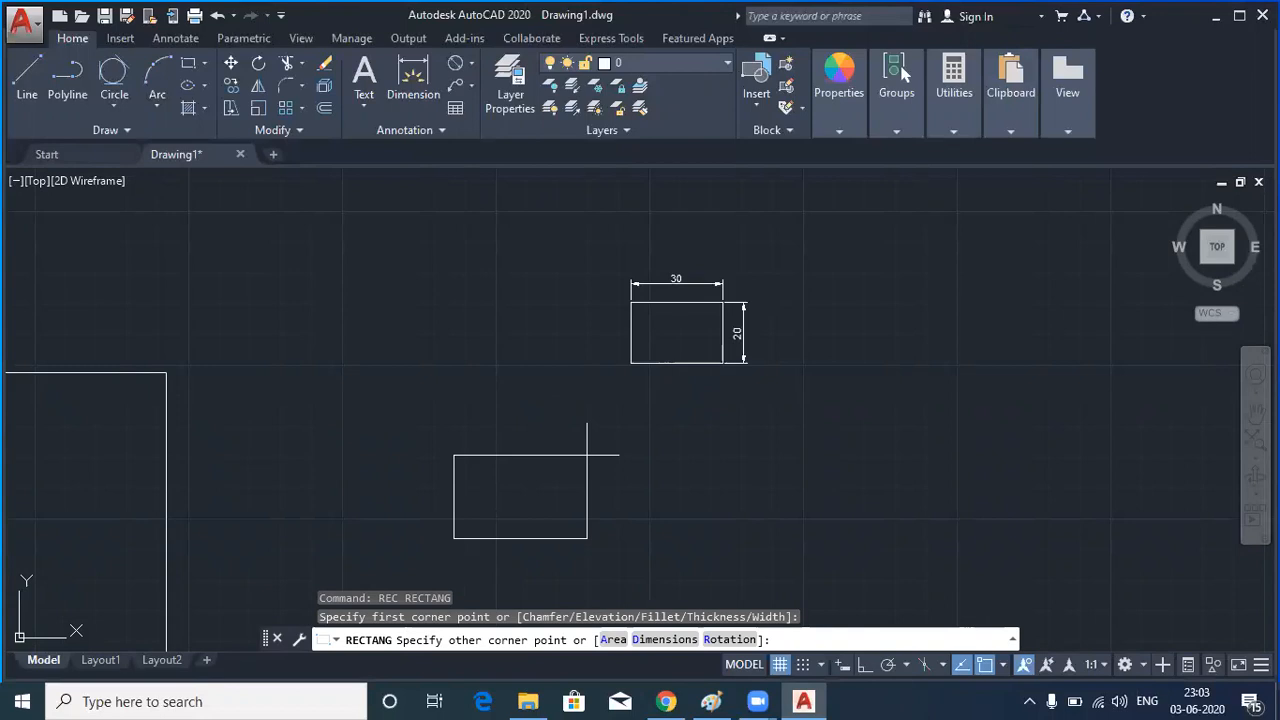
{"action": "type", "text": "d"}
{"action": "key", "text": "Return"}
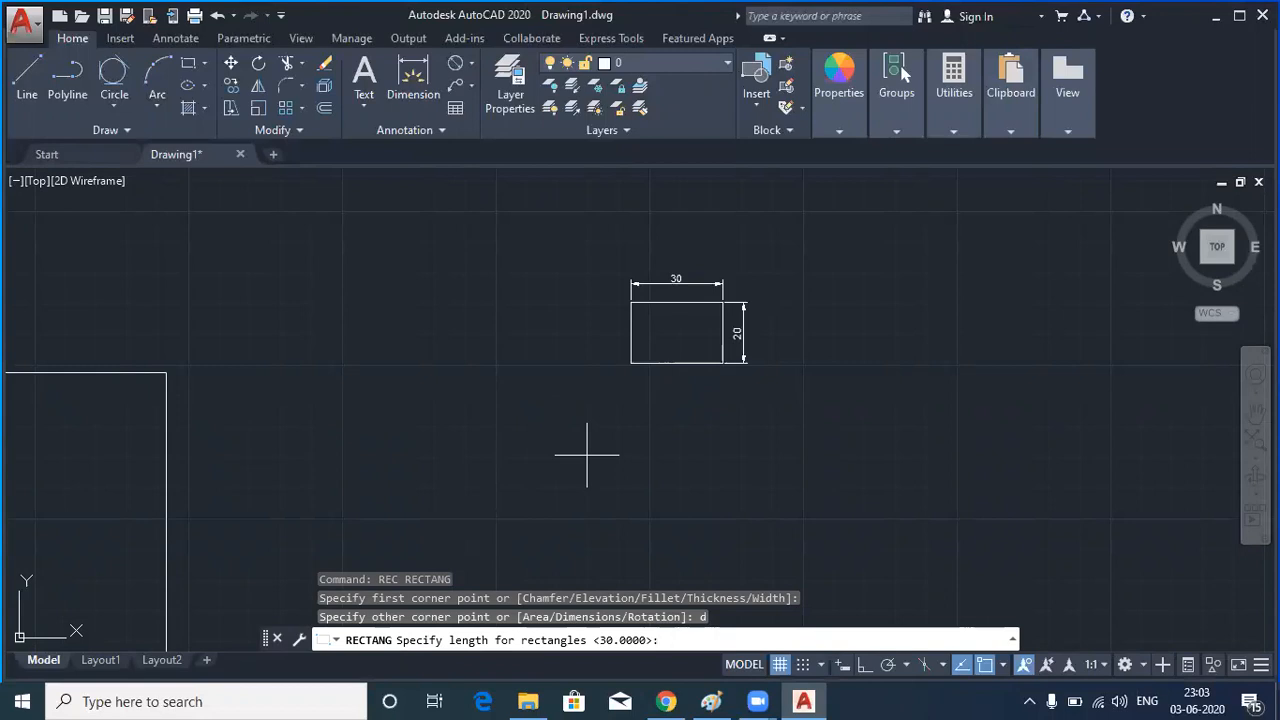
{"action": "type", "text": "50"}
{"action": "key", "text": "Return"}
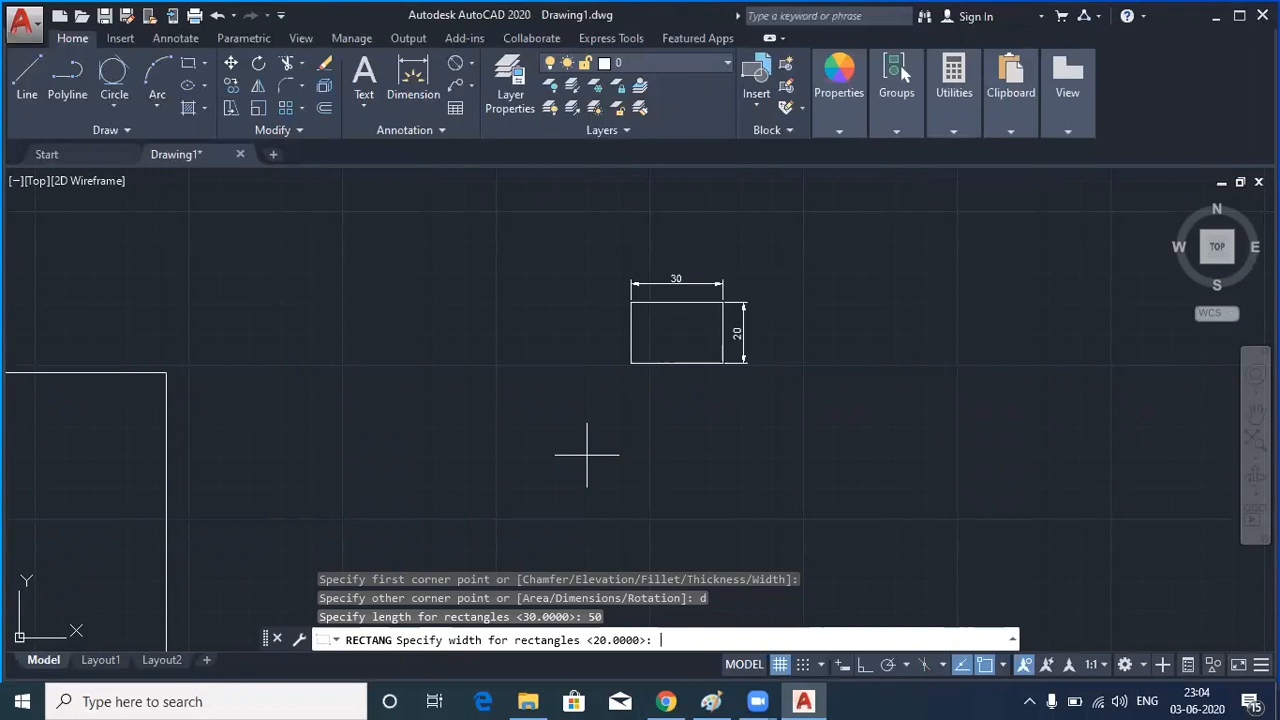
{"action": "type", "text": "30"}
{"action": "key", "text": "Return"}
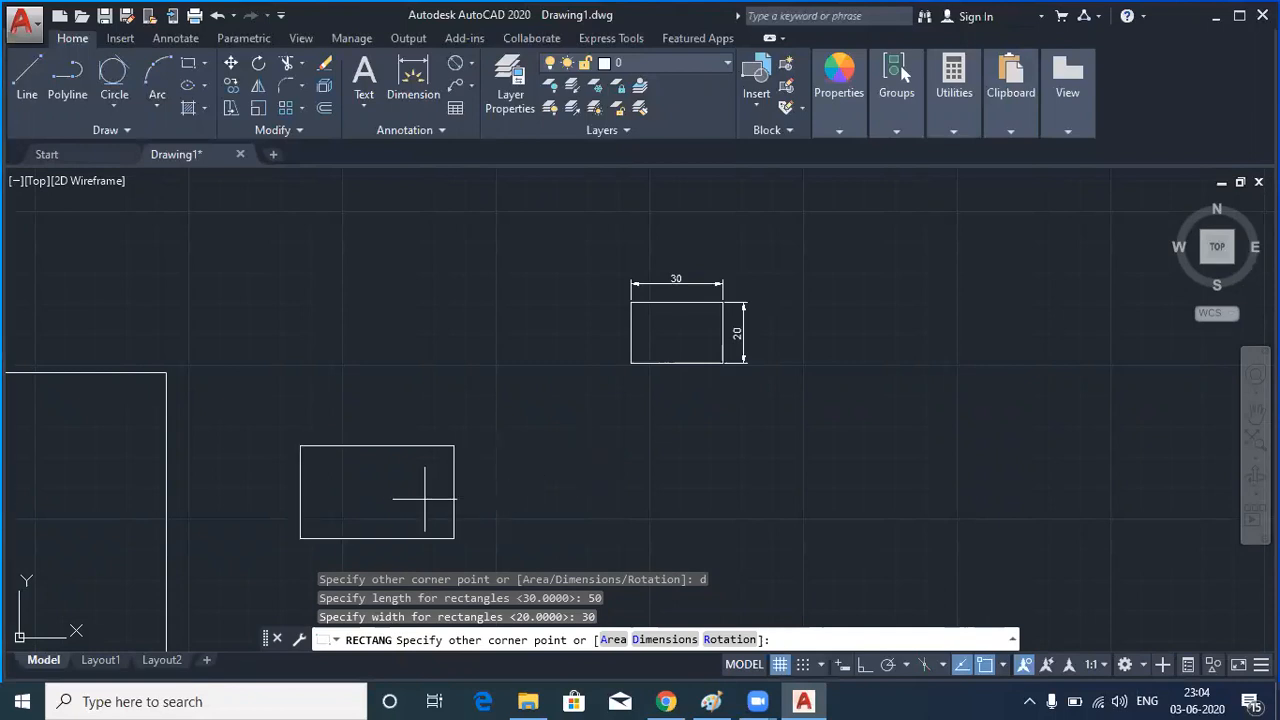
{"action": "middle_click_drag", "start_coordinate": [424, 498], "coordinate": [429, 380]}
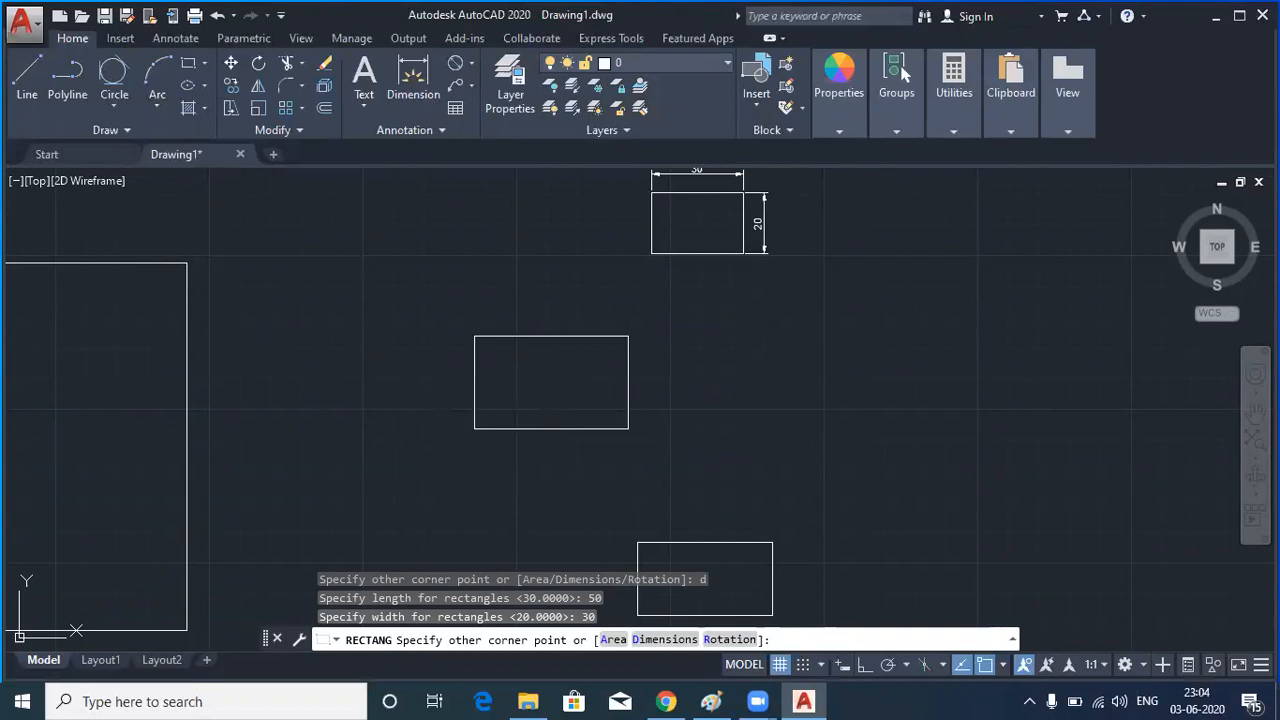
{"action": "left_click", "coordinate": [594, 377]}
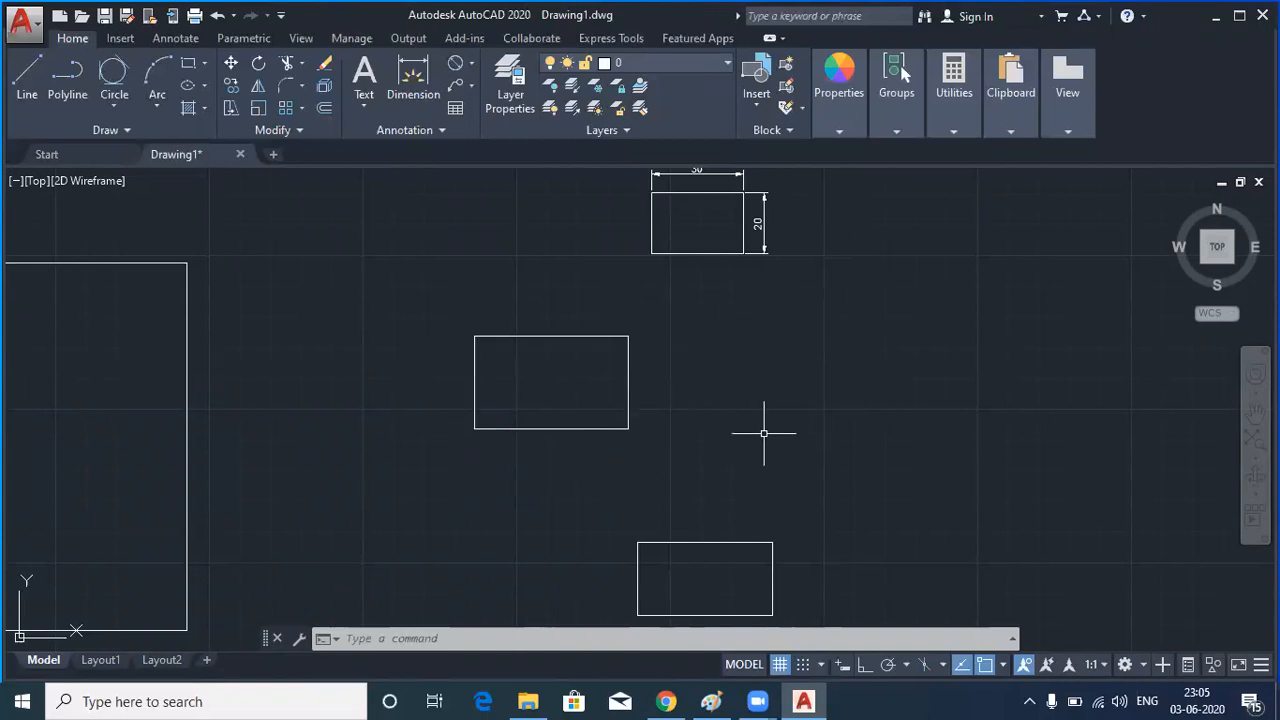
Draw a rectangle in the empty area right of the 50 by 30 one, with rotation angle 60, length 50 and width 25
{"action": "middle_click_drag", "start_coordinate": [764, 433], "coordinate": [574, 487]}
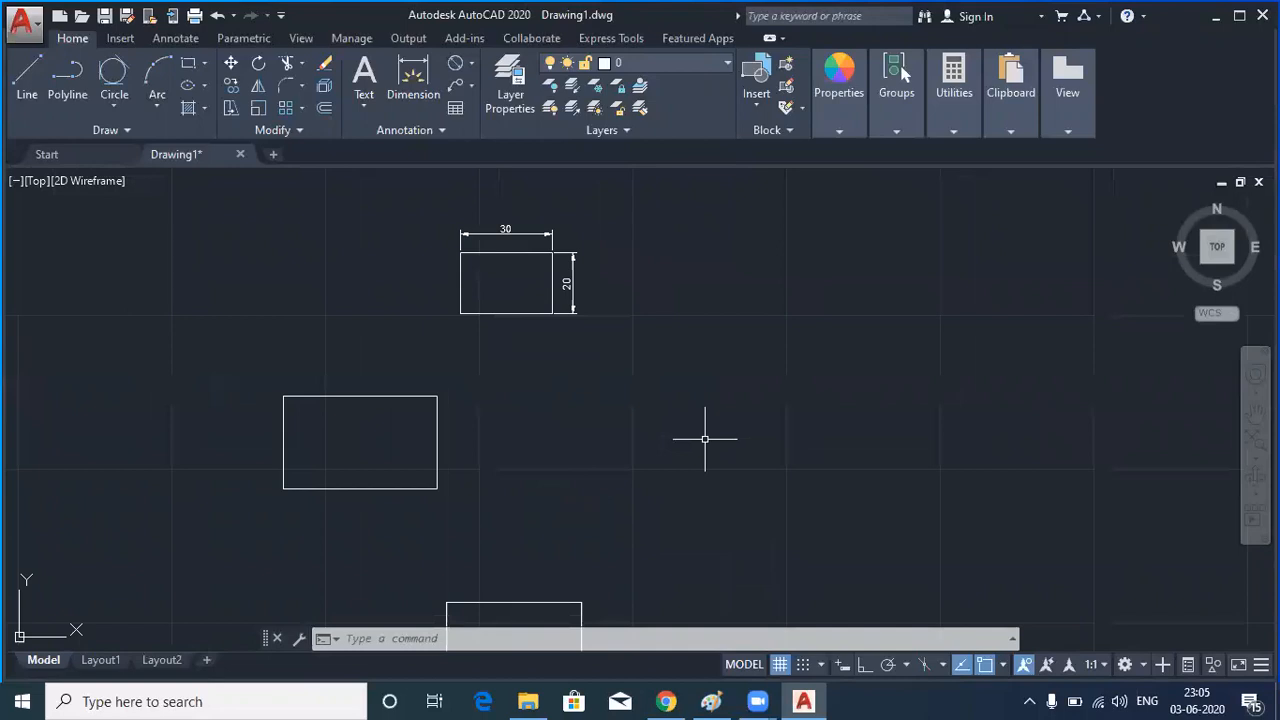
{"action": "left_click", "coordinate": [184, 64]}
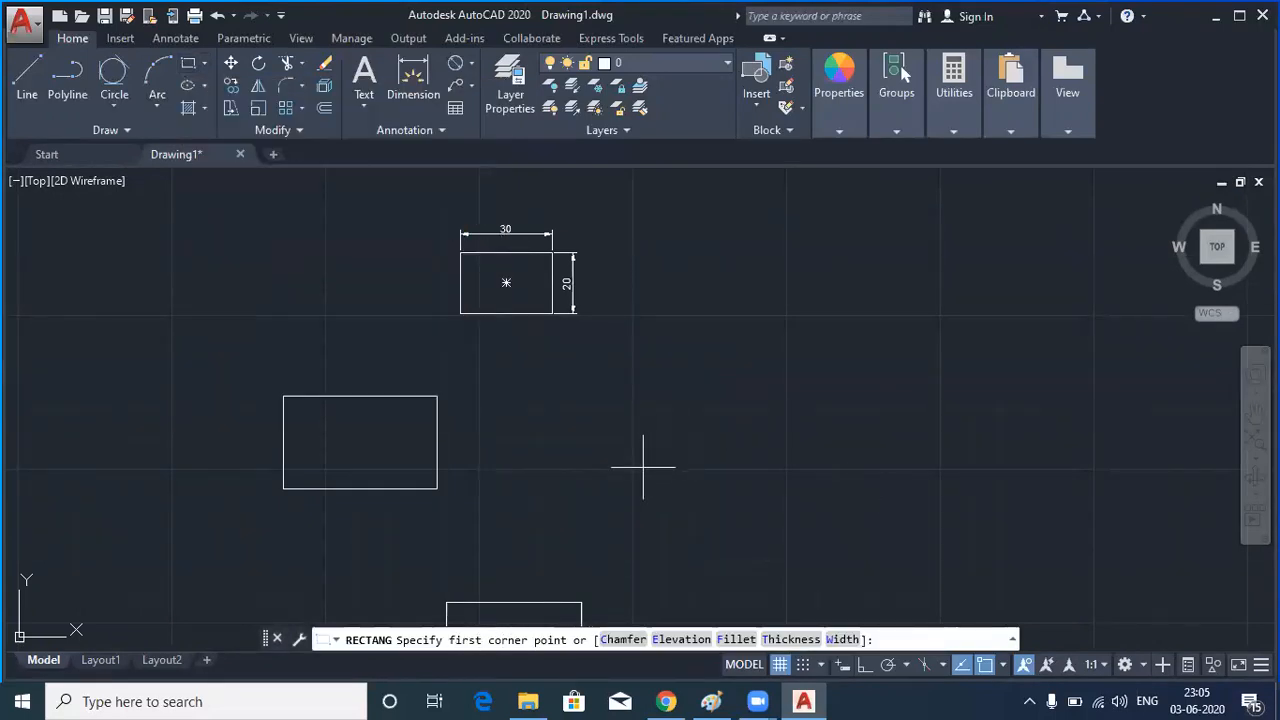
{"action": "left_click", "coordinate": [631, 470]}
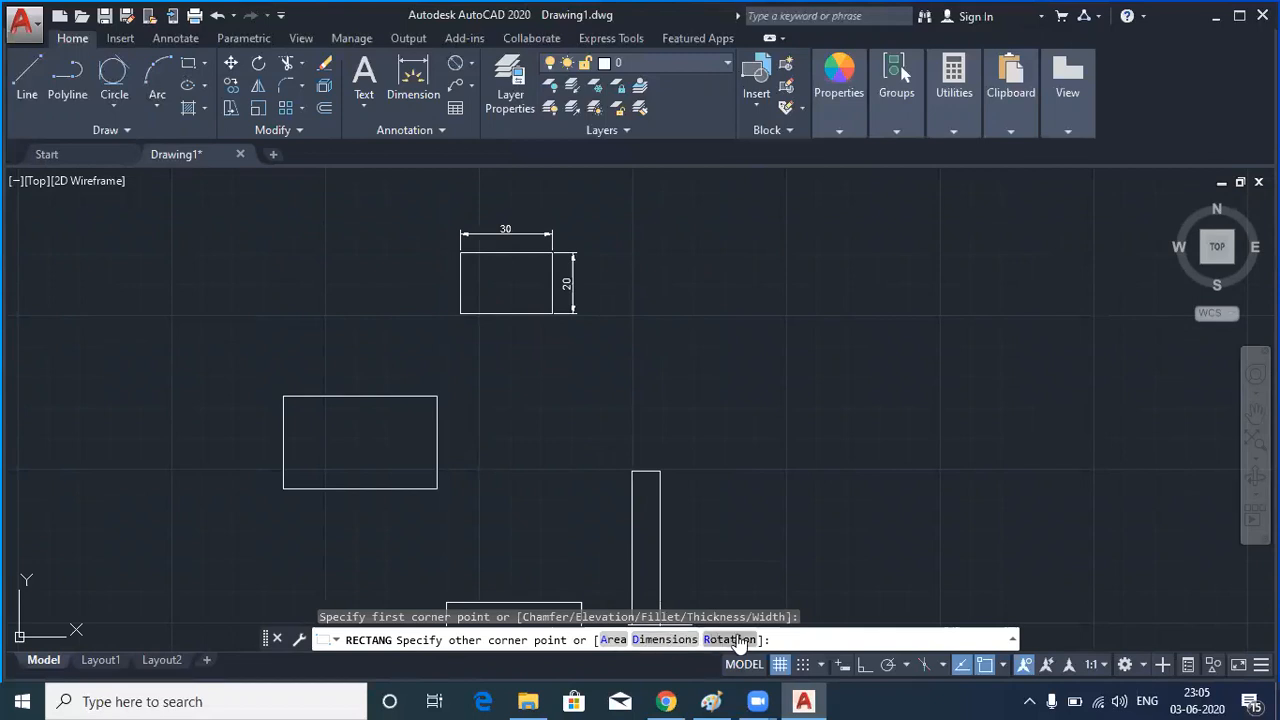
{"action": "type", "text": "r"}
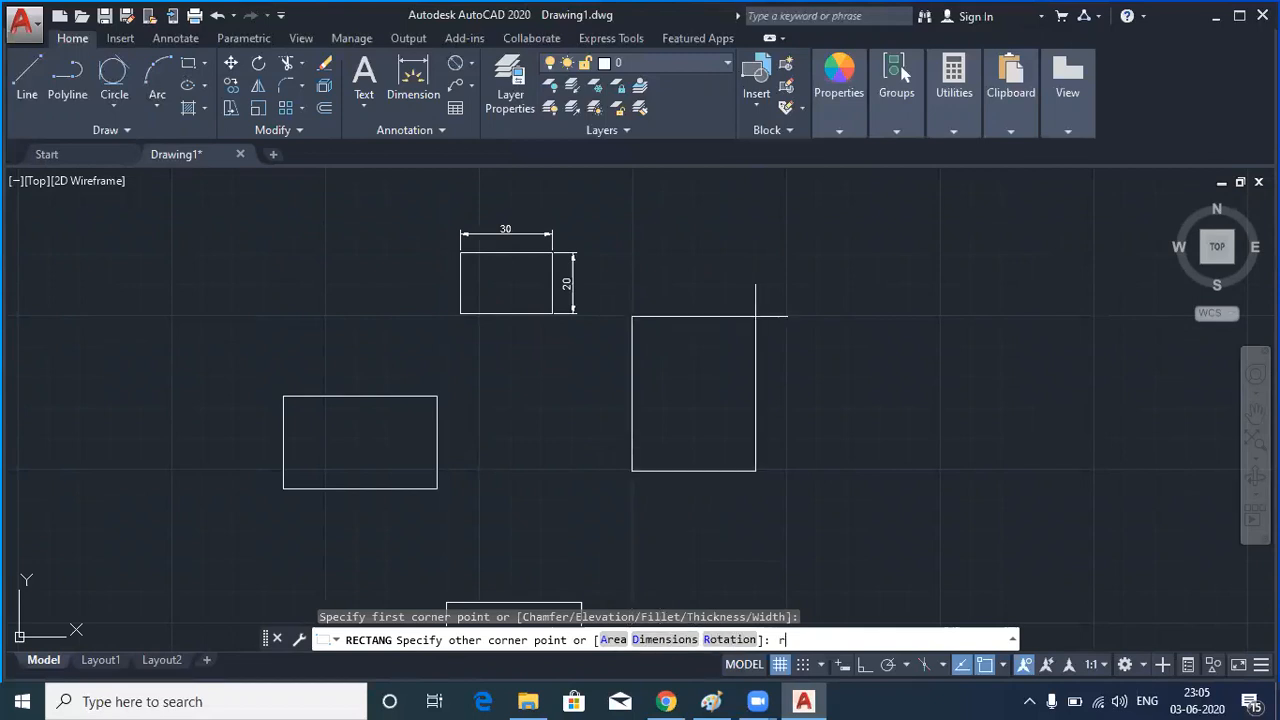
{"action": "key", "text": "Return"}
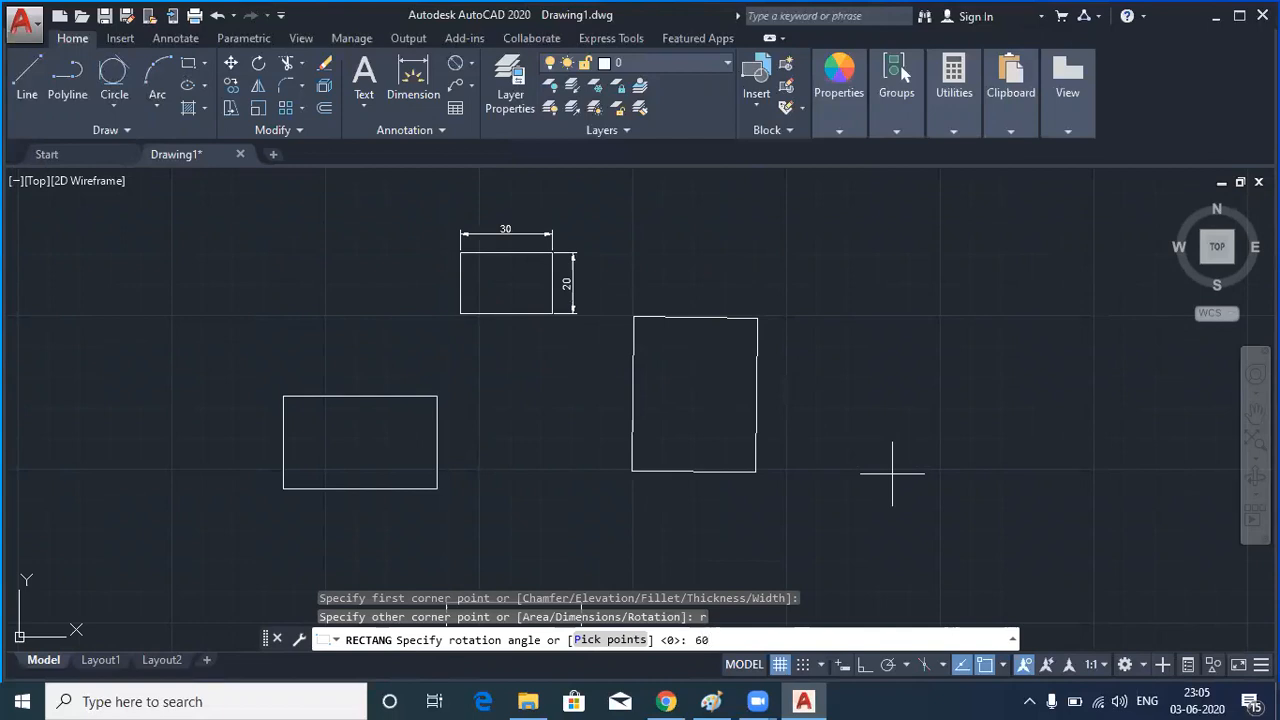
{"action": "key", "text": "Return"}
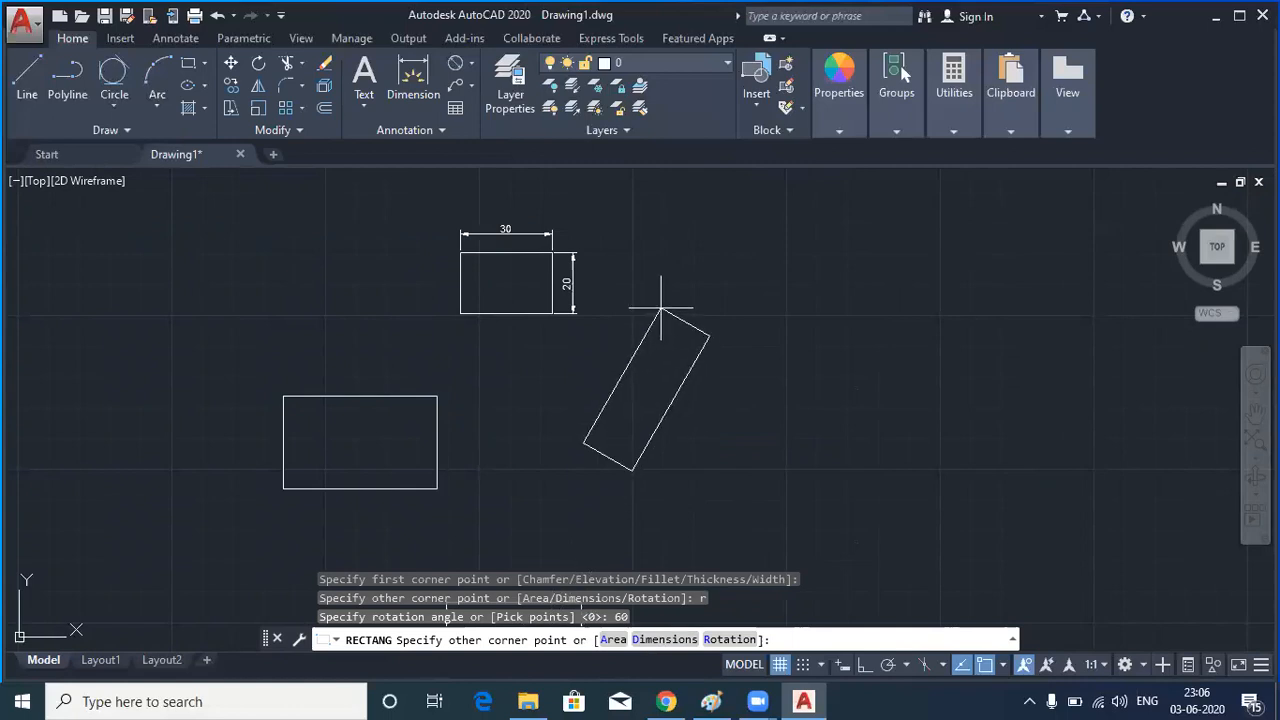
{"action": "left_click", "coordinate": [666, 639]}
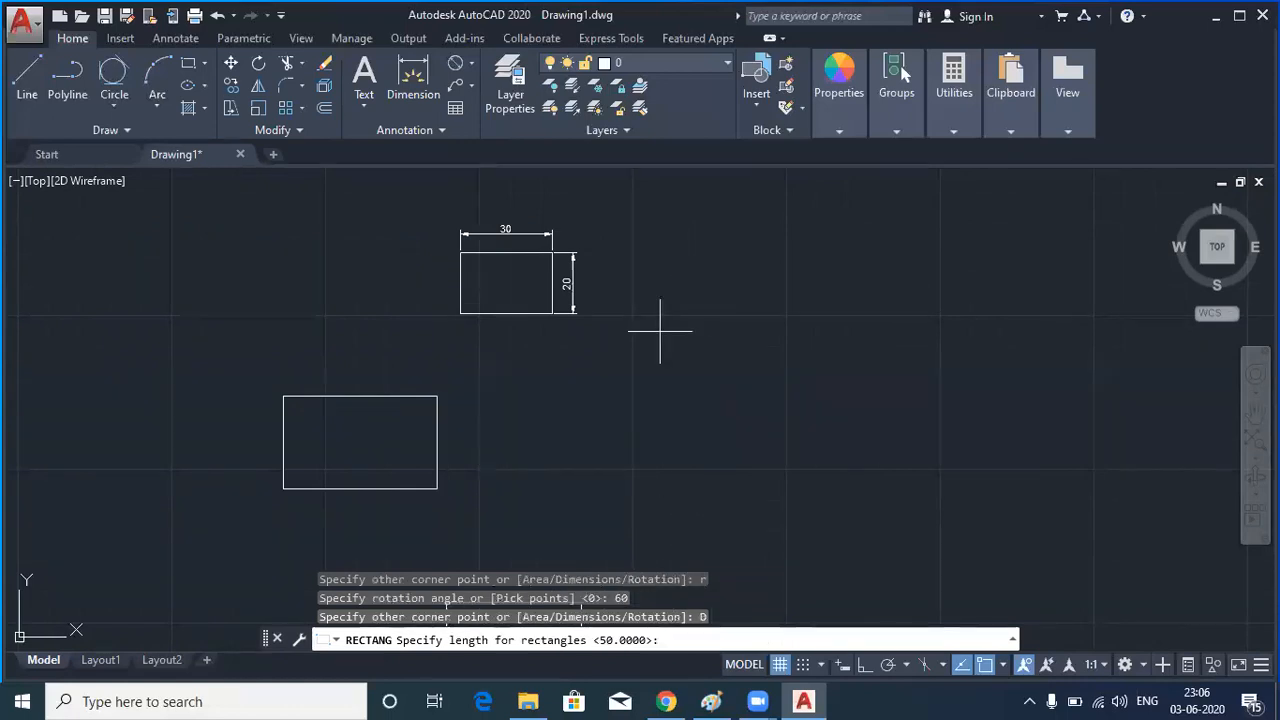
{"action": "type", "text": "5"}
{"action": "key", "text": "Return"}
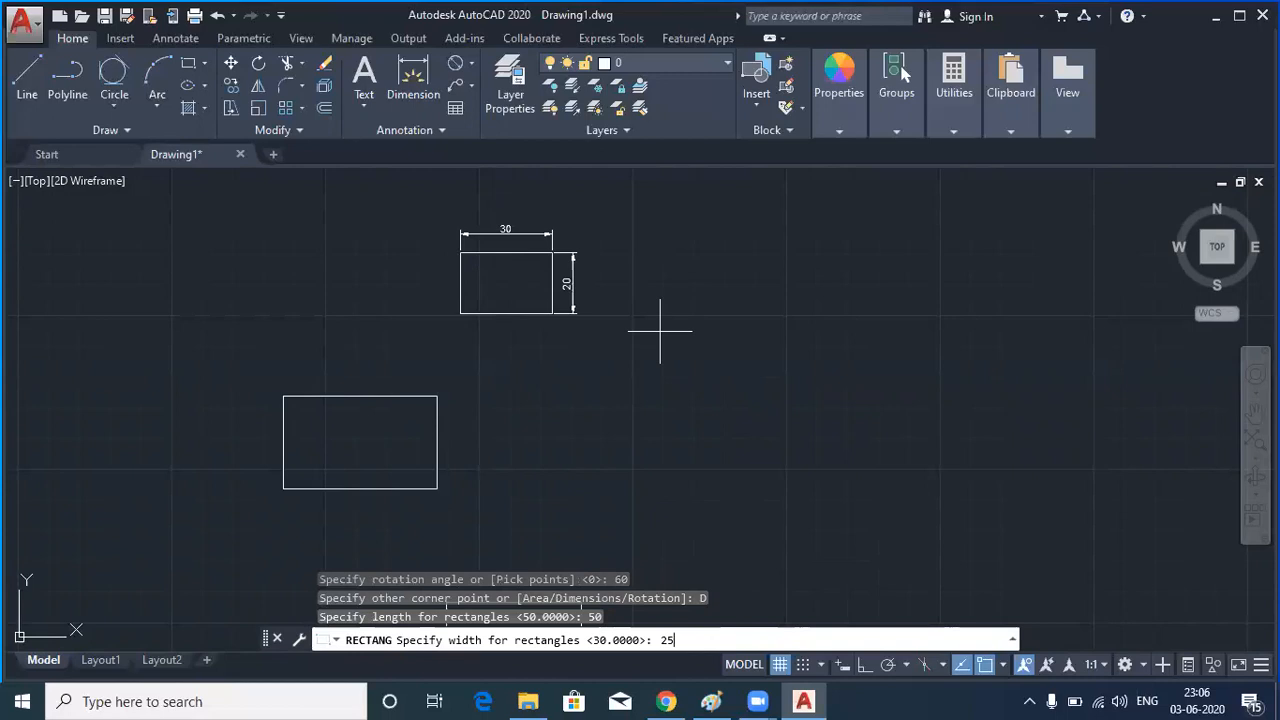
{"action": "key", "text": "Return"}
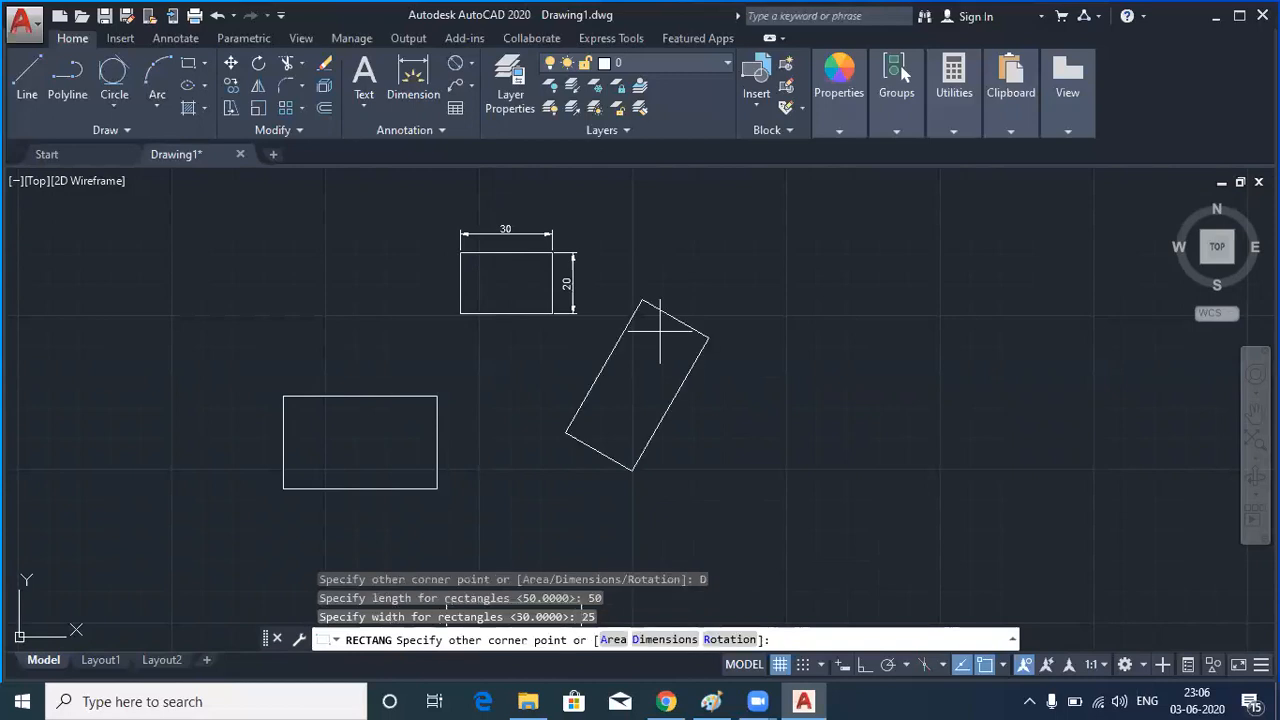
{"action": "left_click", "coordinate": [655, 334]}
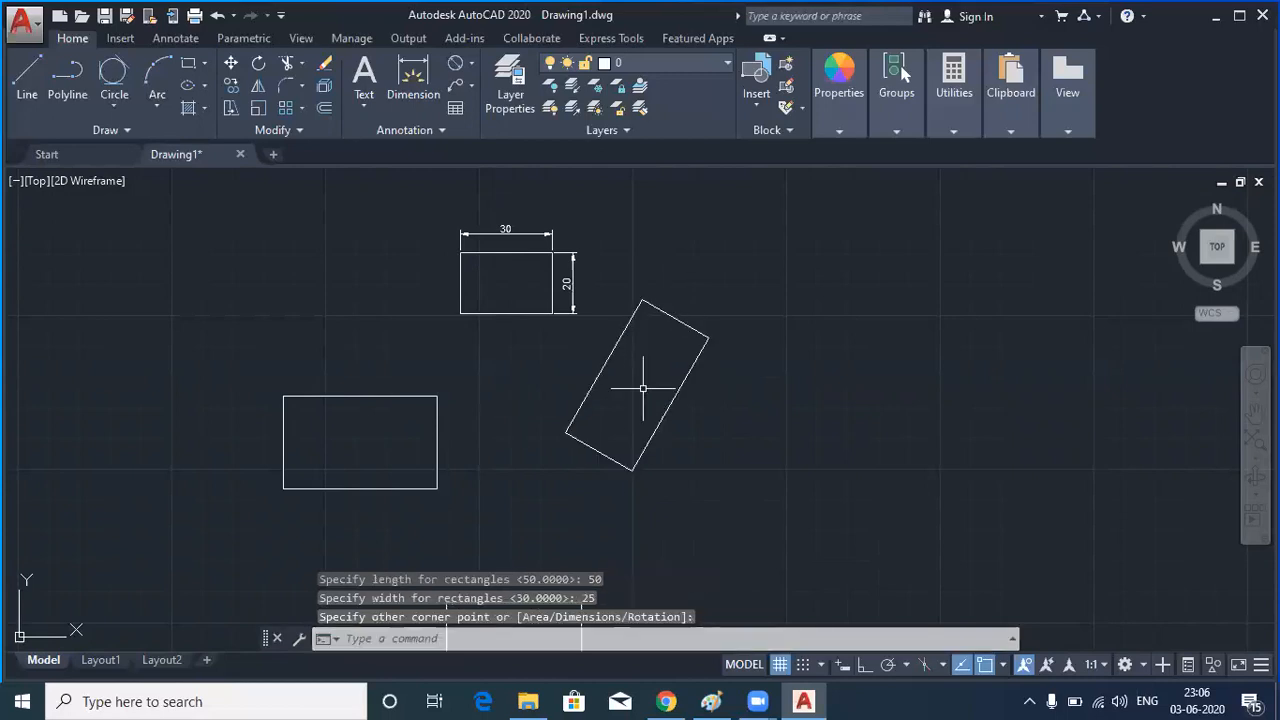
Draw a horizontal reference line to the right from the rotated rectangle's lowest corner
{"action": "left_click", "coordinate": [27, 80]}
{"action": "left_click", "coordinate": [633, 470]}
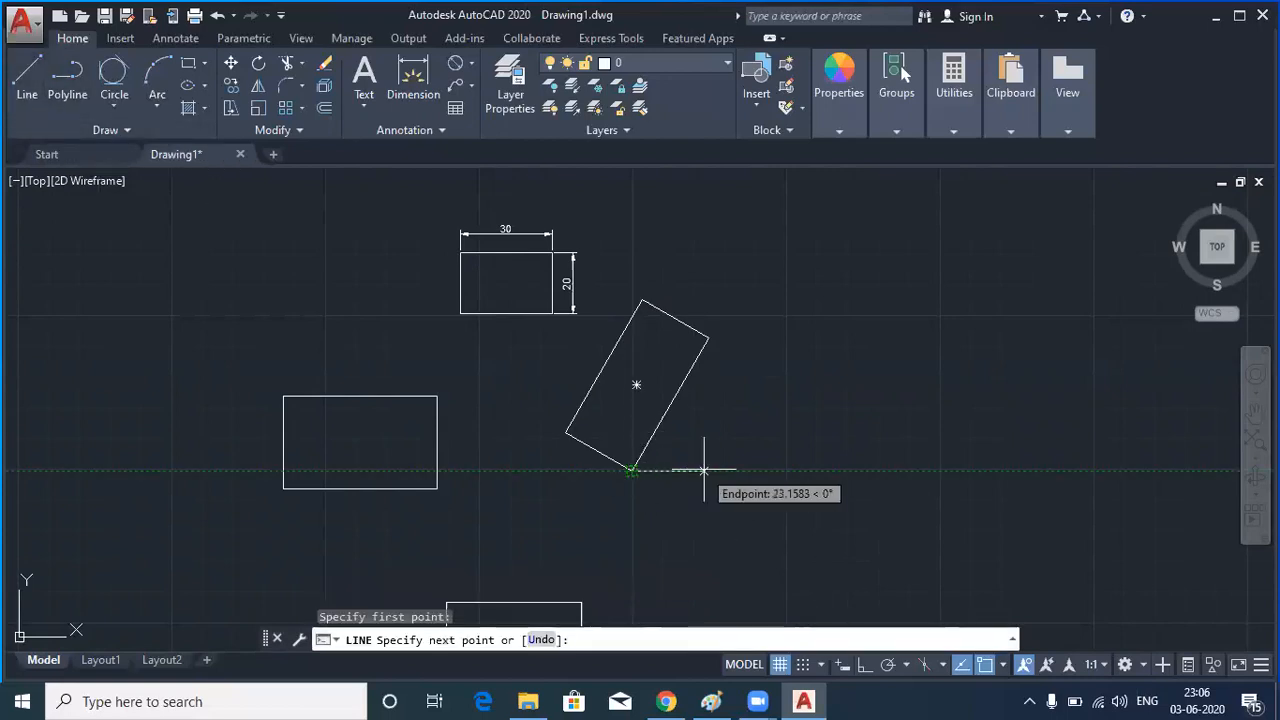
{"action": "left_click", "coordinate": [765, 470]}
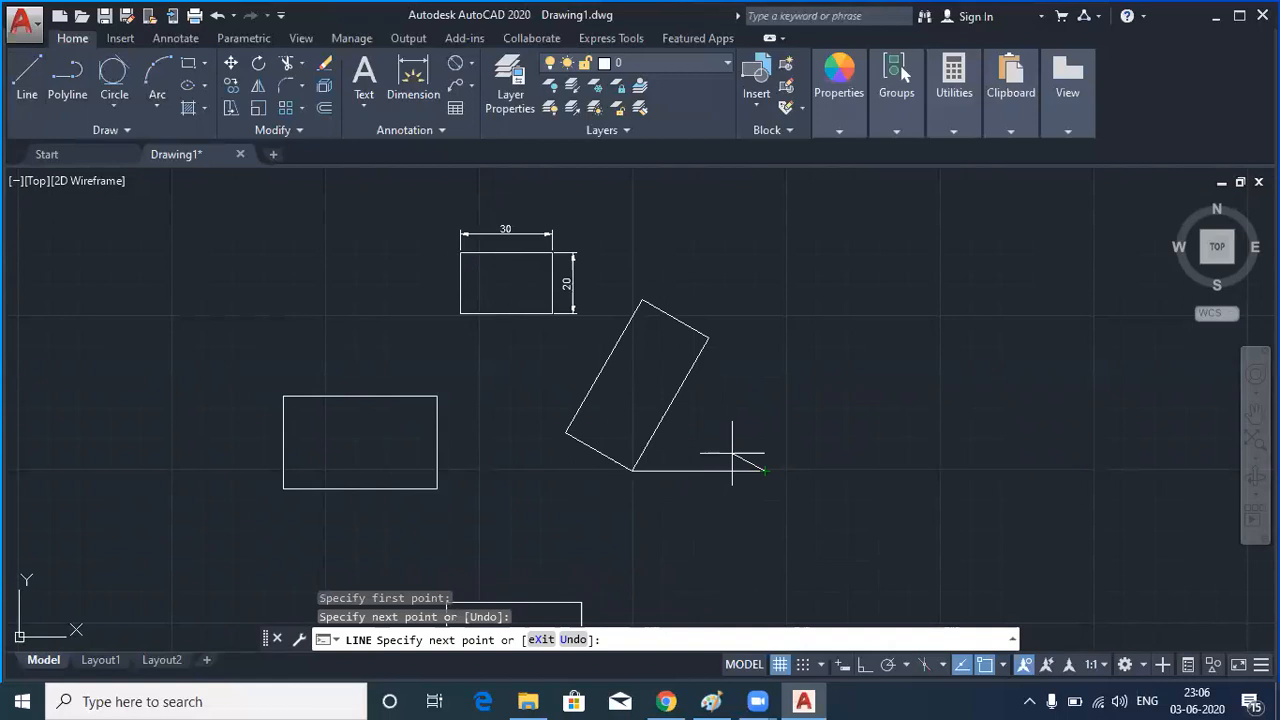
{"action": "key", "text": "Return"}
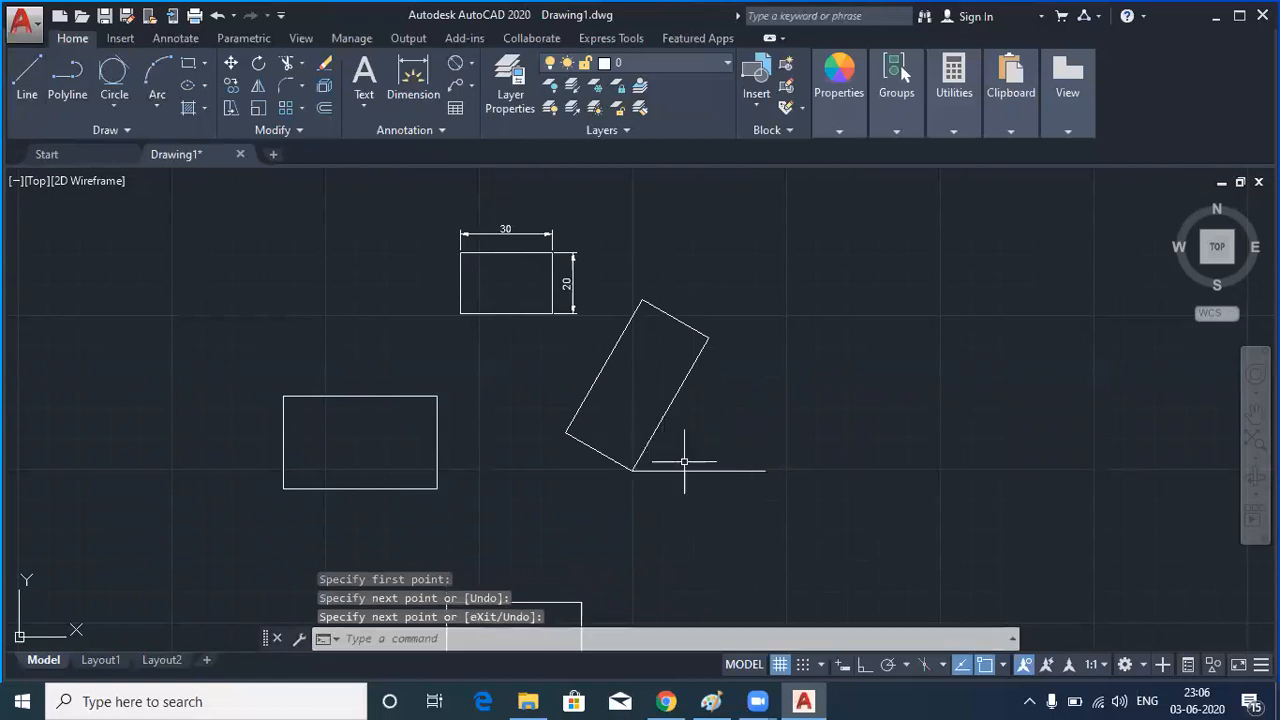
Add an angular dimension between the rotated rectangle's lower-right long edge and the horizontal line
{"action": "left_click", "coordinate": [471, 64]}
{"action": "left_click", "coordinate": [500, 167]}
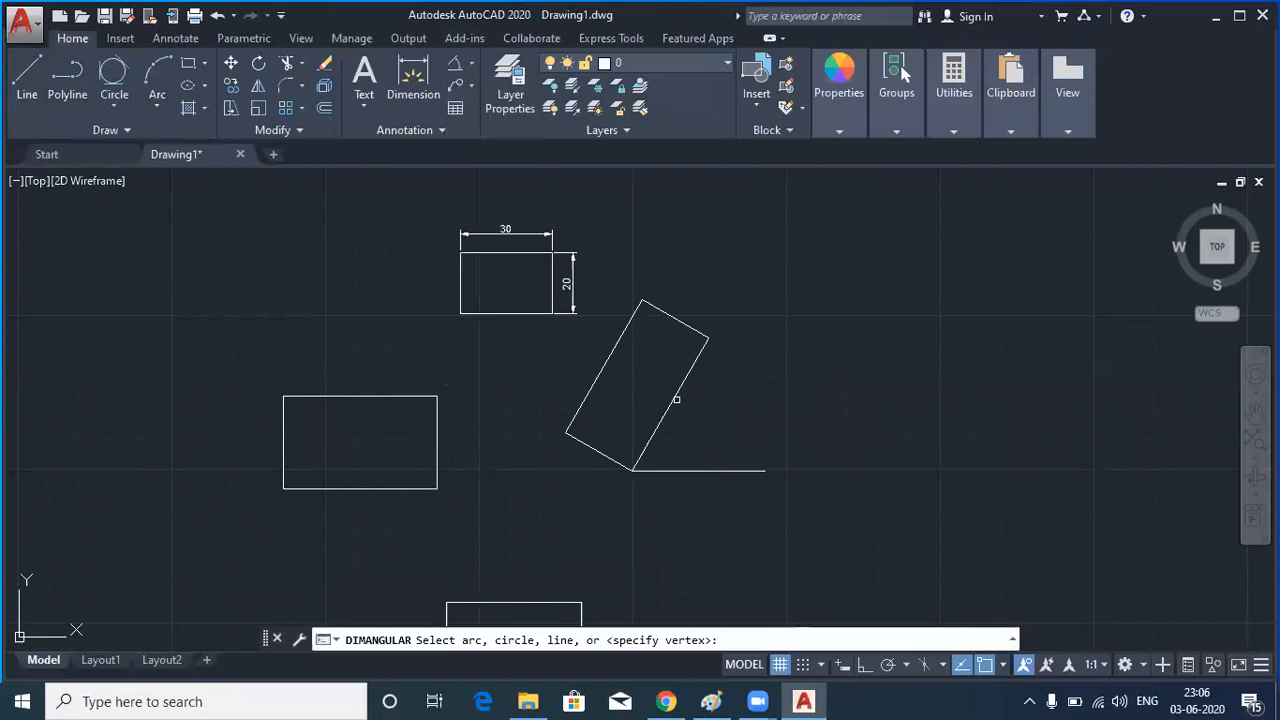
{"action": "left_click", "coordinate": [665, 413]}
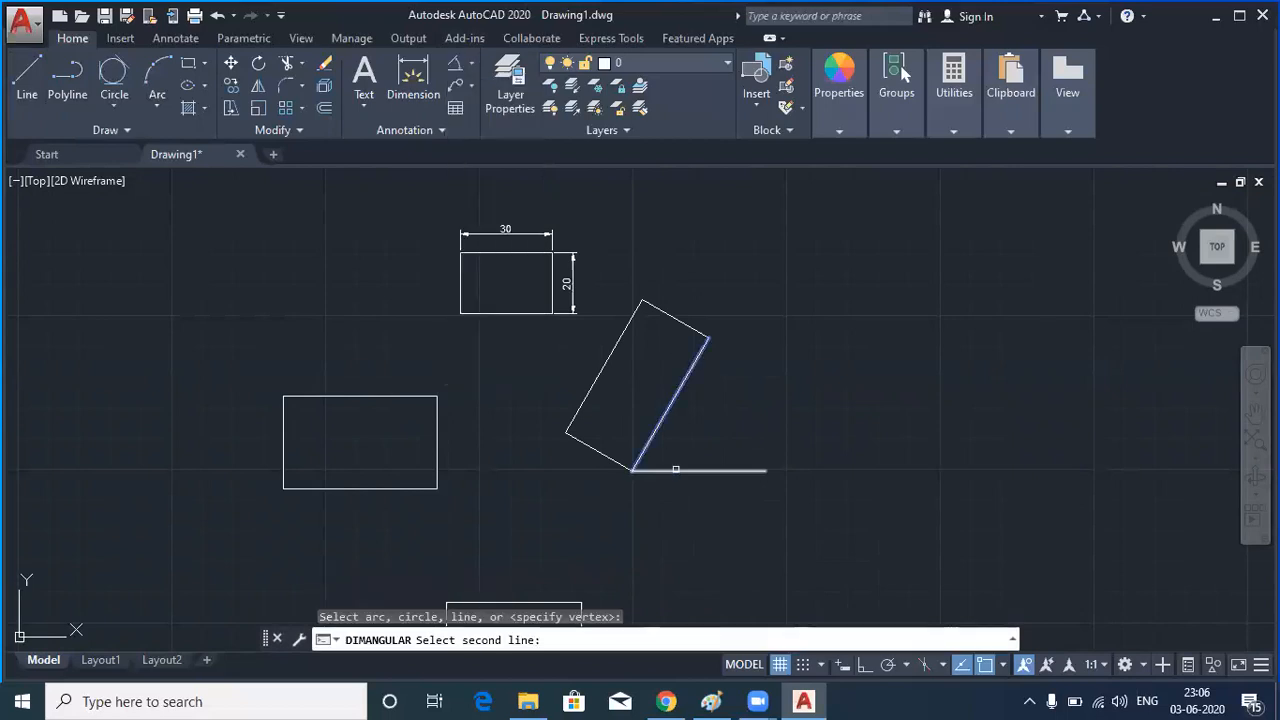
{"action": "left_click", "coordinate": [672, 470]}
{"action": "left_click", "coordinate": [690, 437]}
{"action": "scroll", "coordinate": [691, 437], "scroll_direction": "up", "scroll_amount": 4}
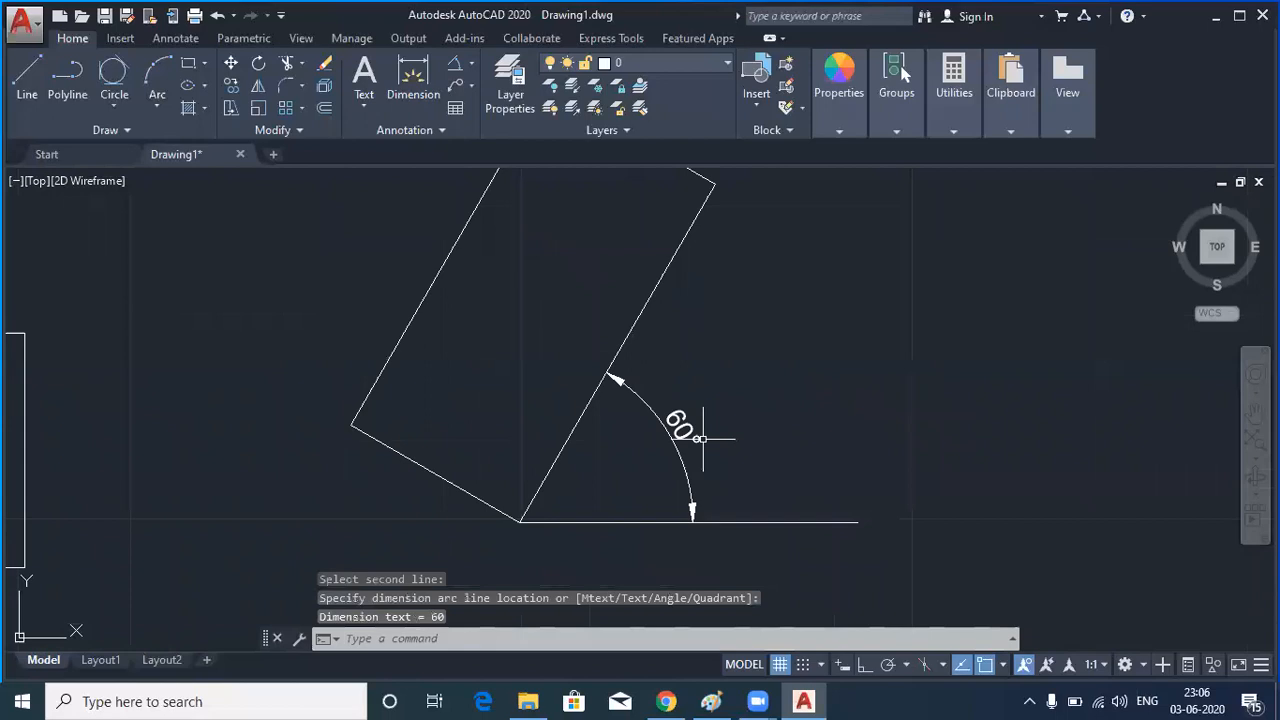
{"action": "mouse_move", "coordinate": [677, 420]}
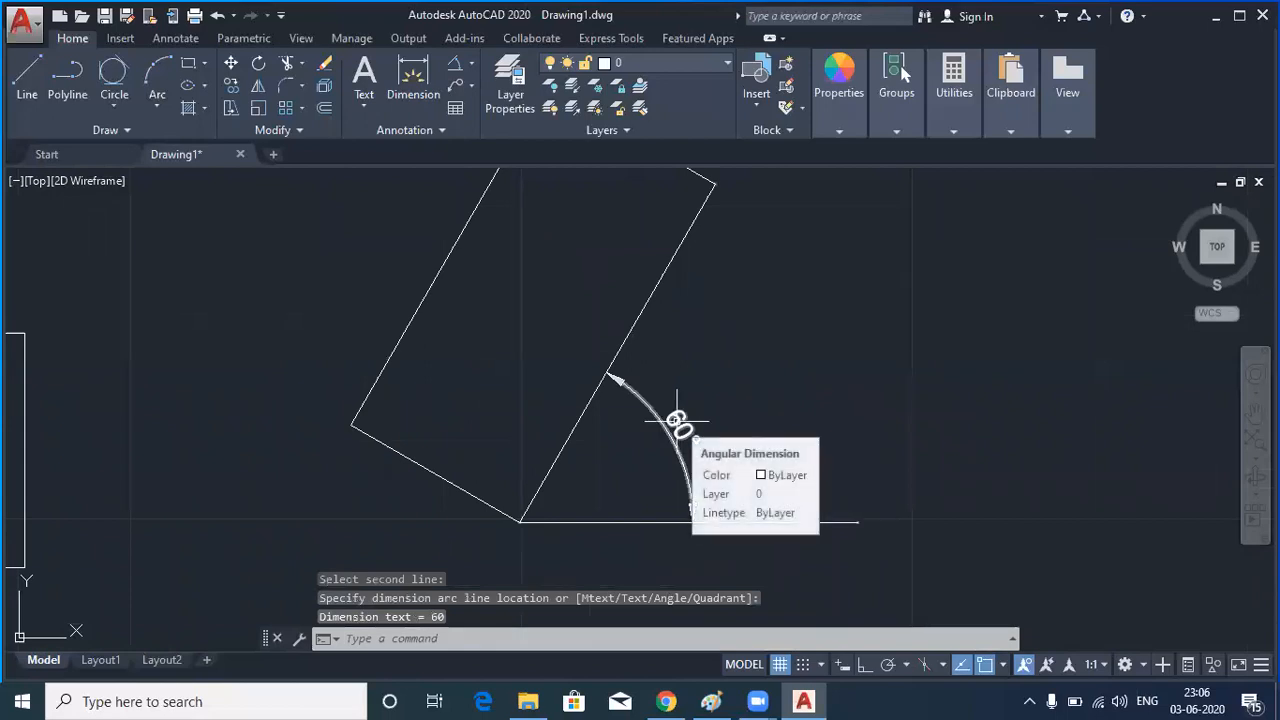
Delete the angular dimension and the horizontal reference line at the rotated rectangle's lowest corner
{"action": "scroll", "coordinate": [677, 420], "scroll_direction": "down", "scroll_amount": 2}
{"action": "left_click", "coordinate": [758, 529]}
{"action": "left_click", "coordinate": [682, 450]}
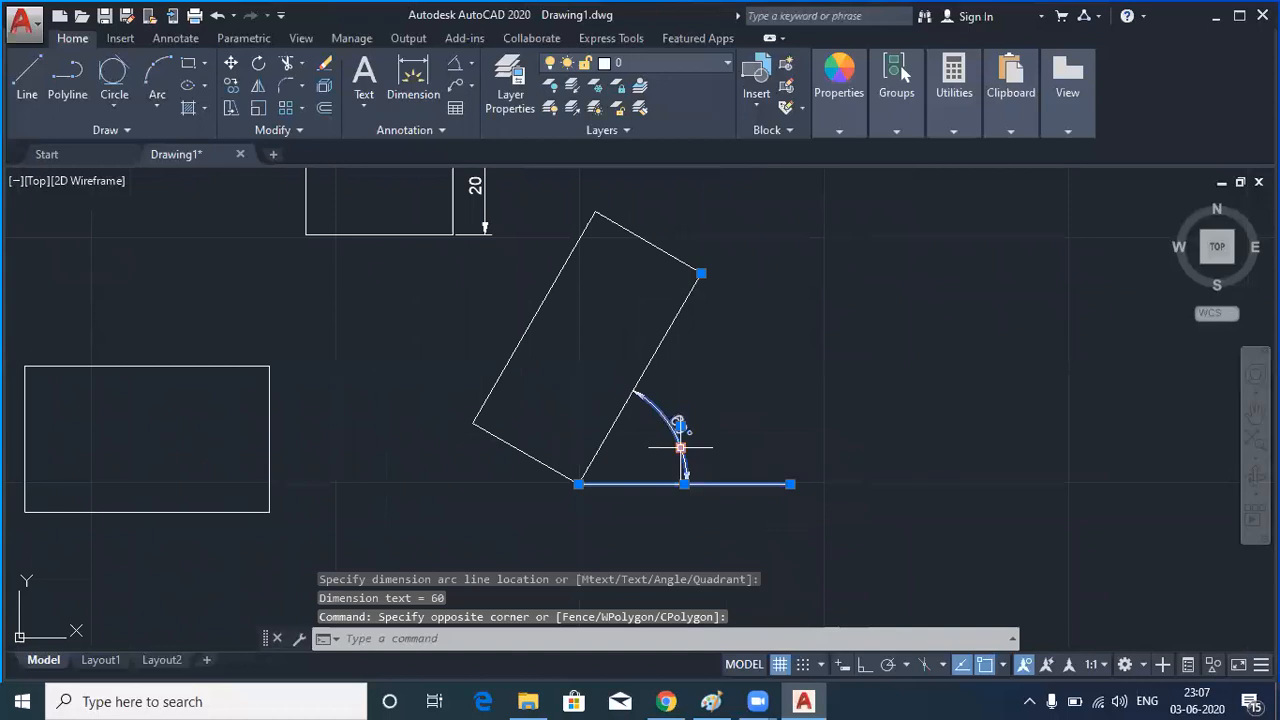
{"action": "key", "text": "Delete"}
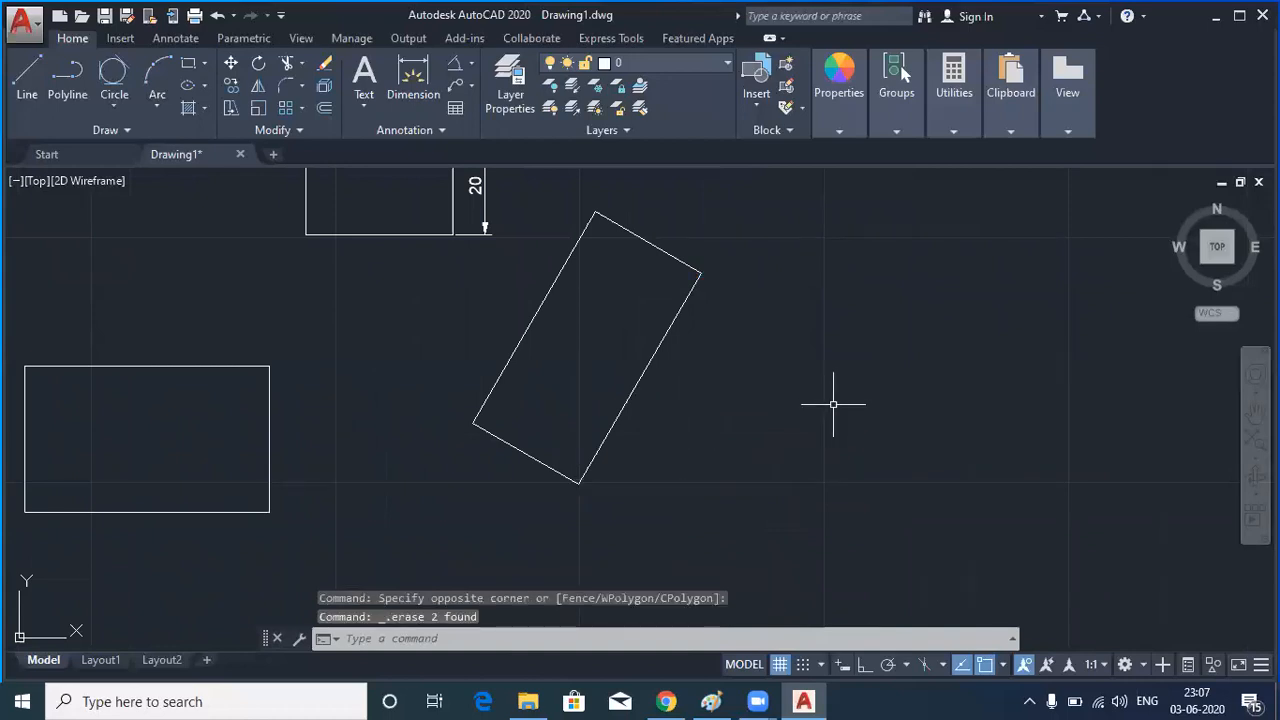
Draw a larger rectangle by two freely picked corners up and right of the rotated one, keeping the current 60-degree rotation
{"action": "middle_click_drag", "start_coordinate": [862, 414], "coordinate": [759, 487]}
{"action": "scroll", "coordinate": [743, 432], "scroll_direction": "down", "scroll_amount": 2}
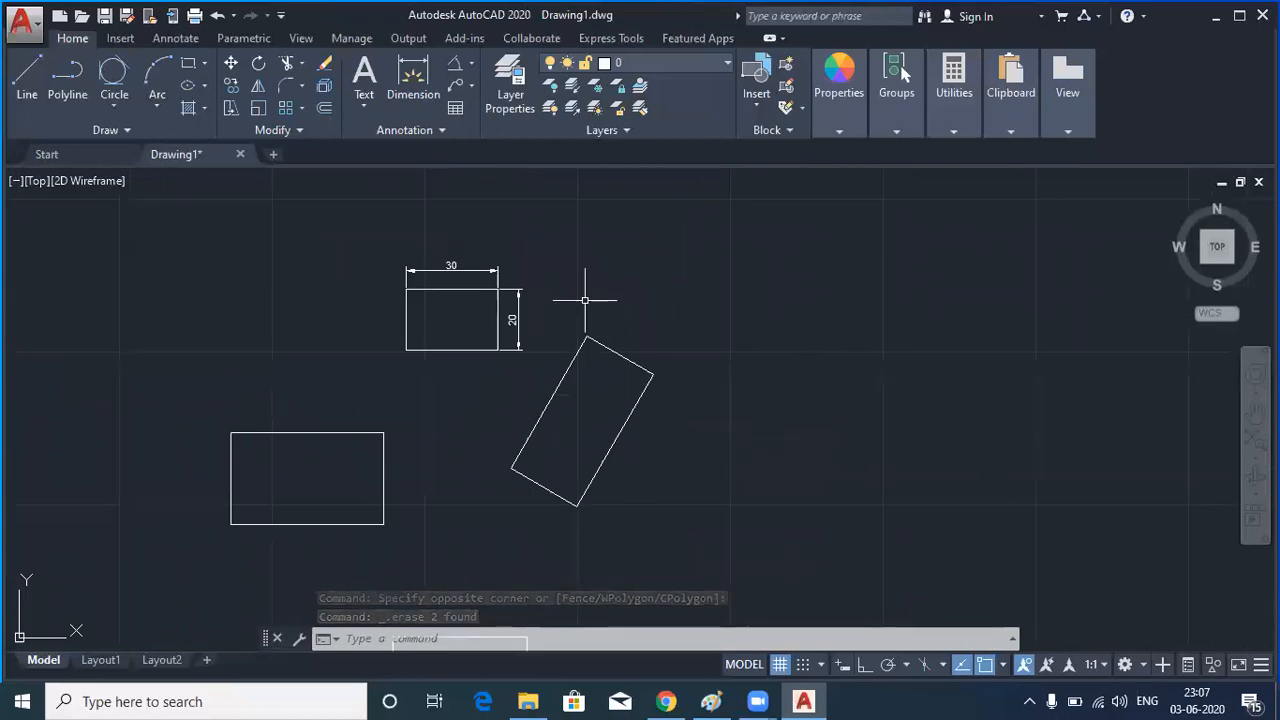
{"action": "left_click", "coordinate": [190, 62]}
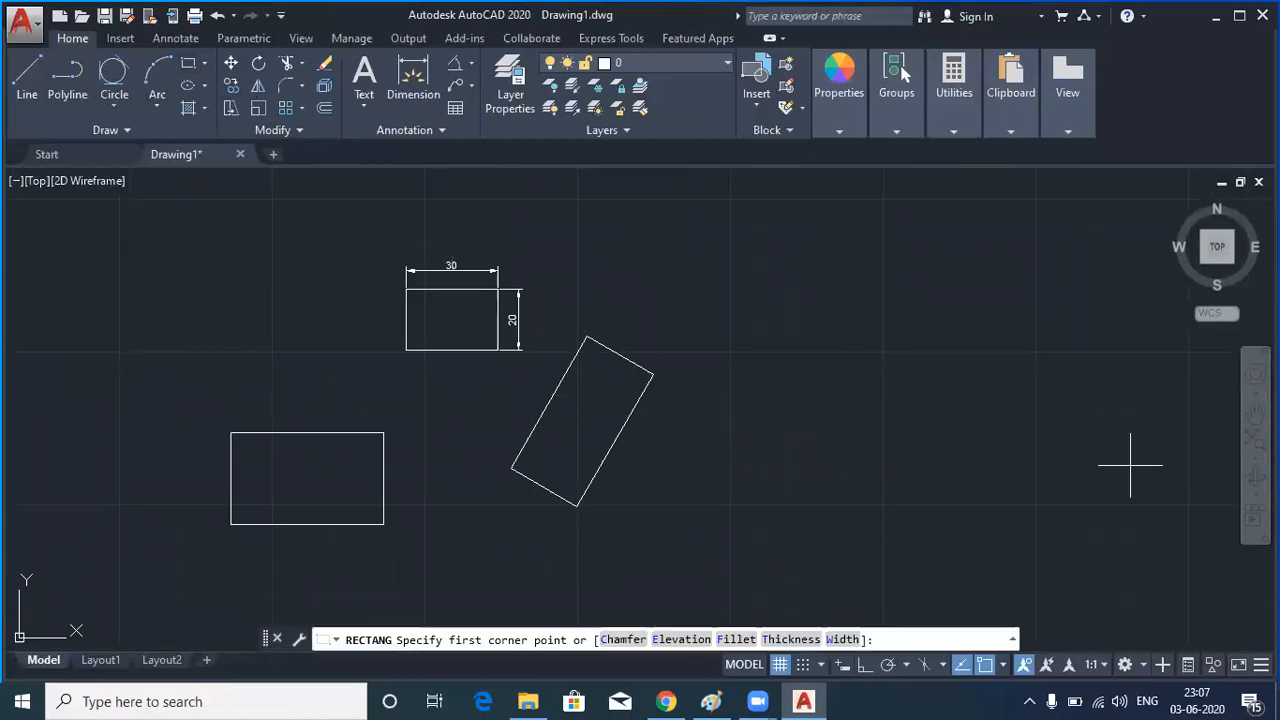
{"action": "left_click", "coordinate": [776, 348]}
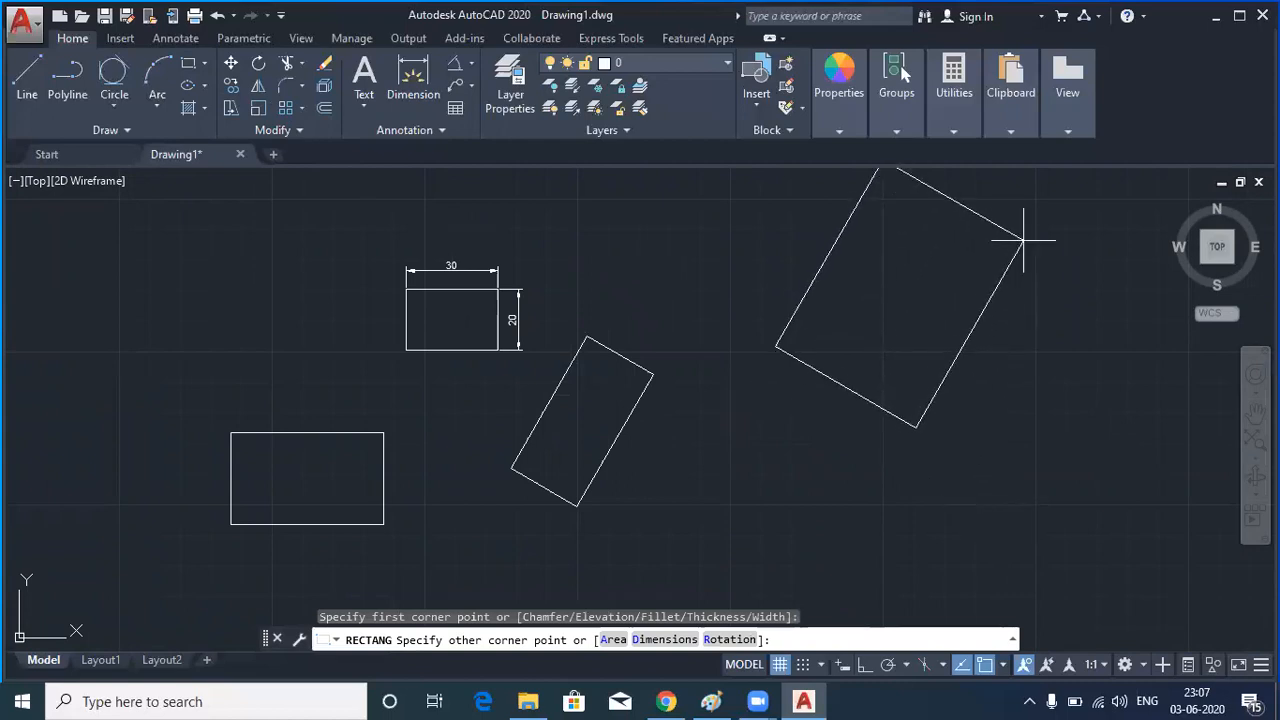
{"action": "middle_click_drag", "start_coordinate": [955, 248], "coordinate": [980, 408]}
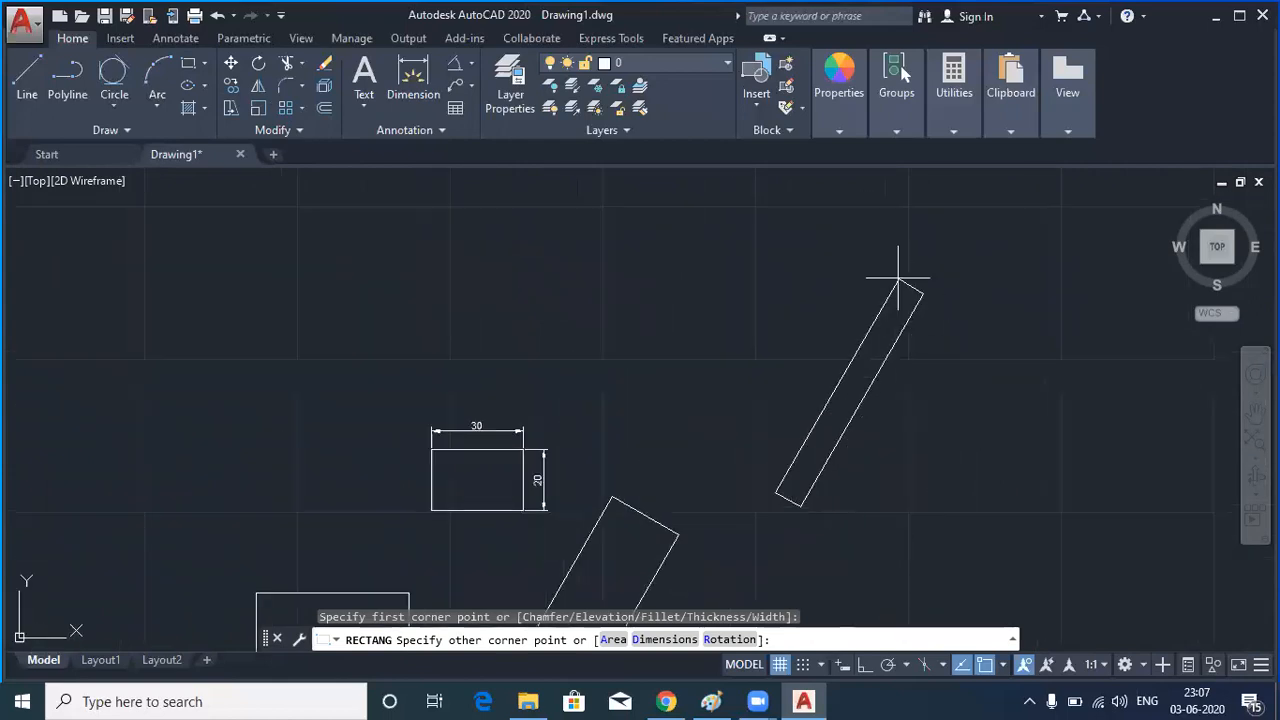
{"action": "left_click", "coordinate": [859, 226]}
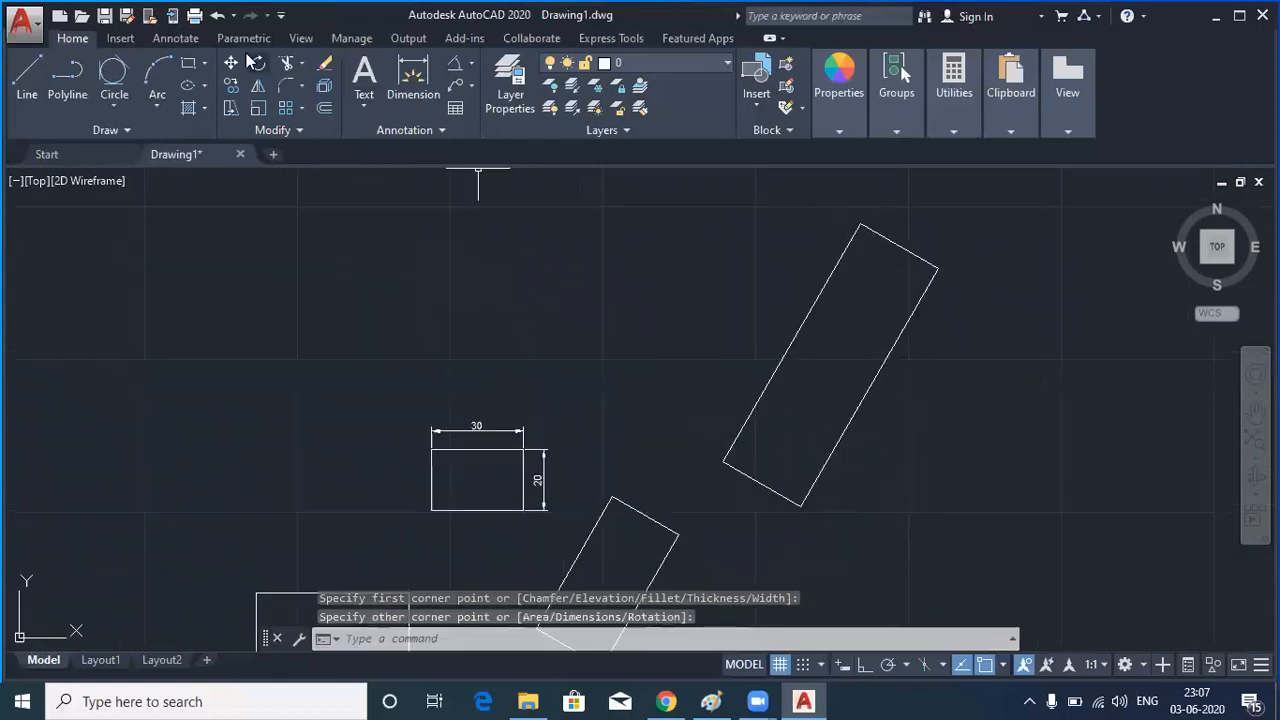
Draw a small rectangle by two freely picked corners above and left of the dimensioned rectangle, with the same 60-degree rotation
{"action": "left_click", "coordinate": [188, 63]}
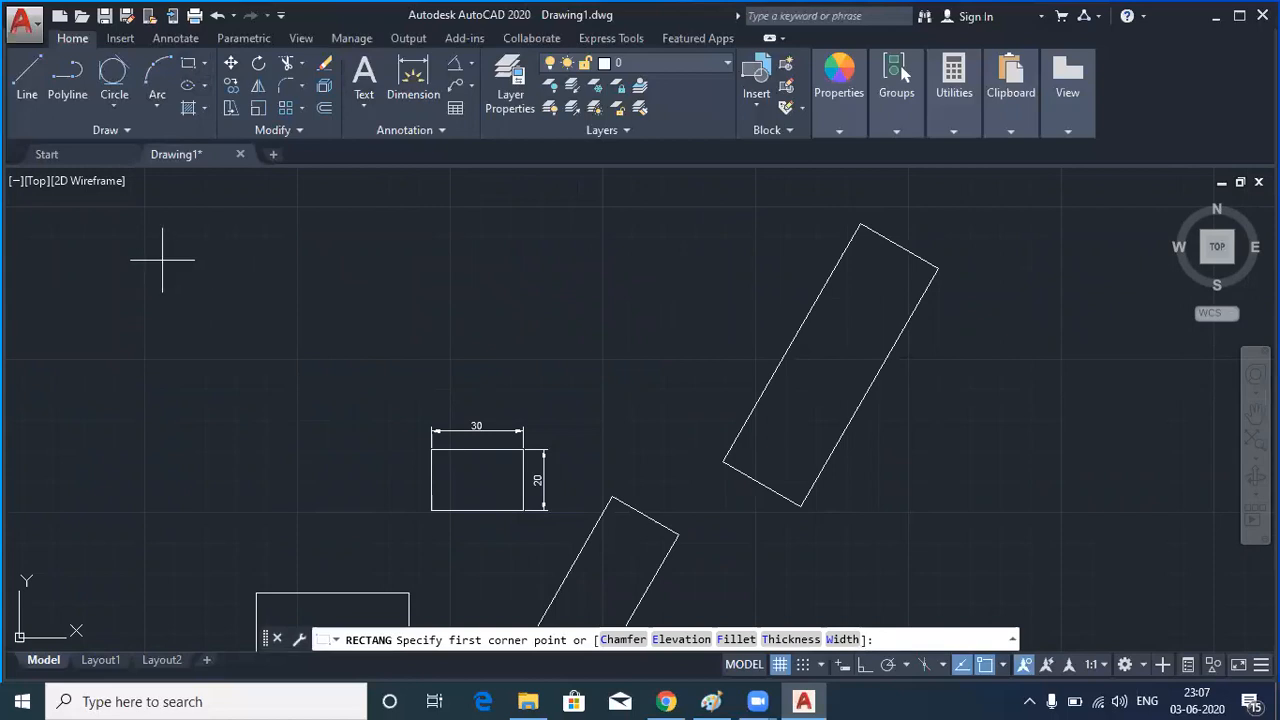
{"action": "left_click", "coordinate": [162, 259]}
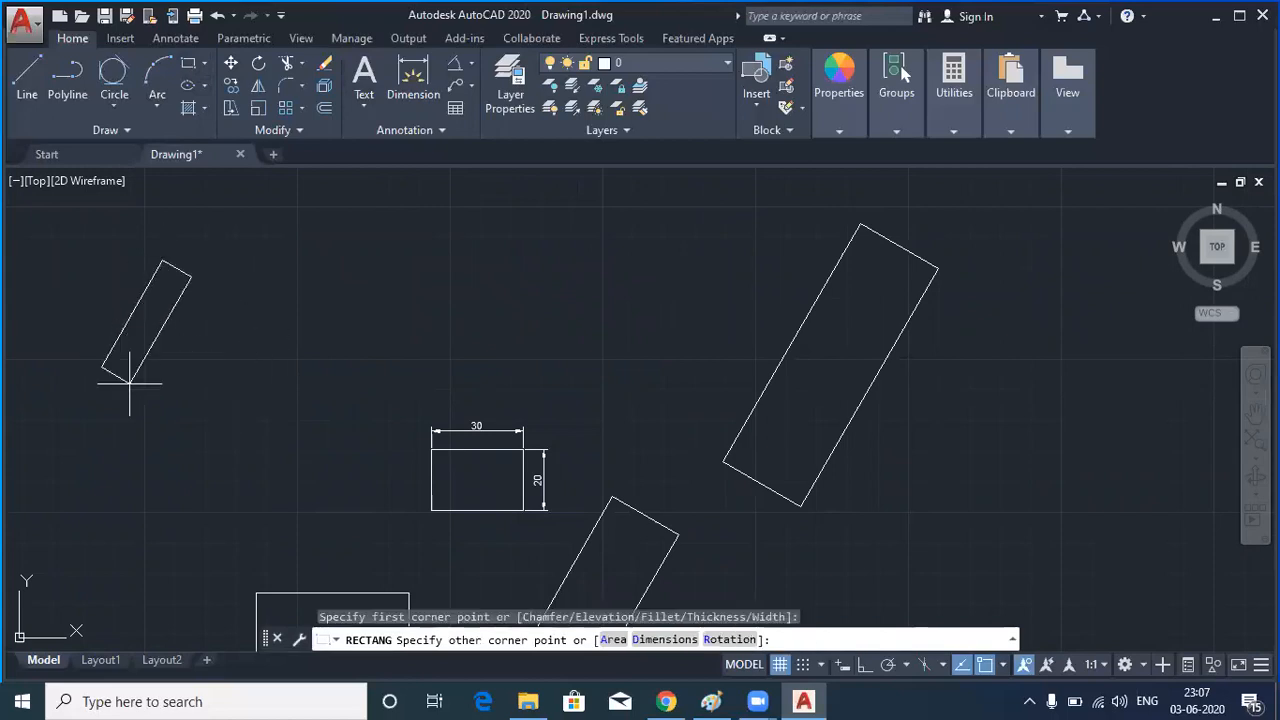
{"action": "left_click", "coordinate": [180, 404]}
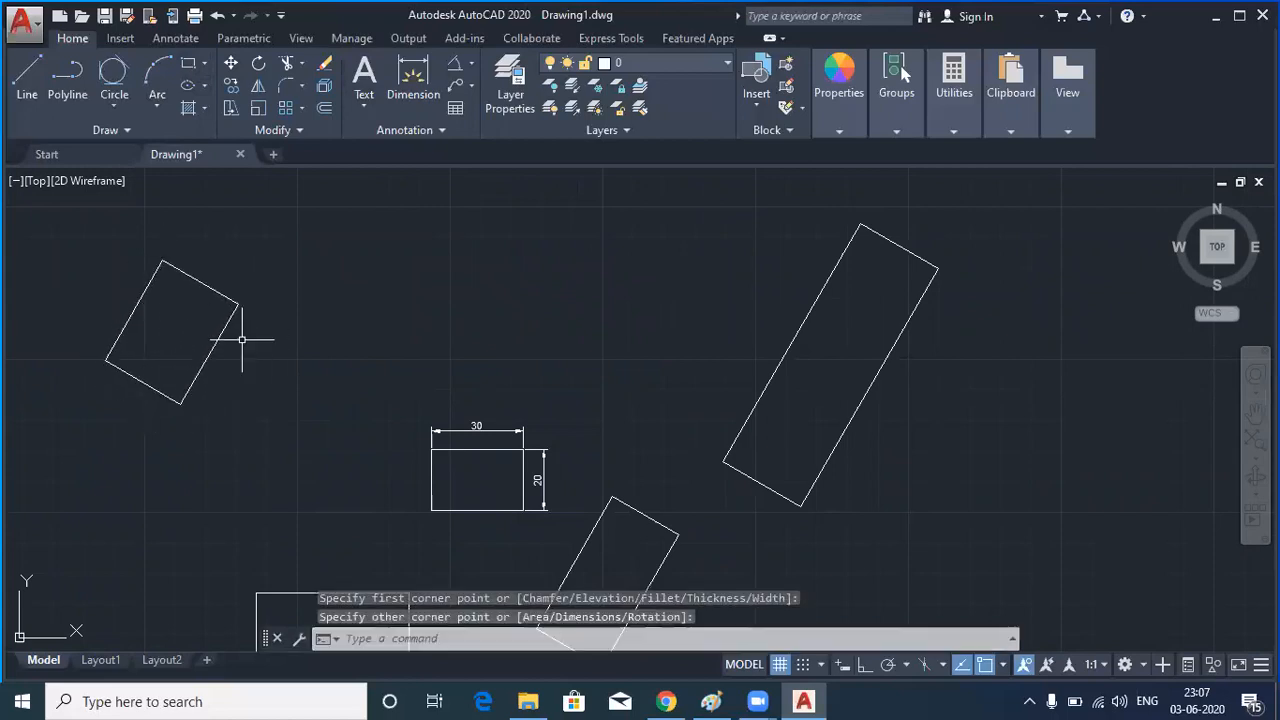
Draw a horizontal rectangle directly above the dimensioned one, setting the rotation angle to 0 before picking the opposite corner
{"action": "left_click", "coordinate": [186, 63]}
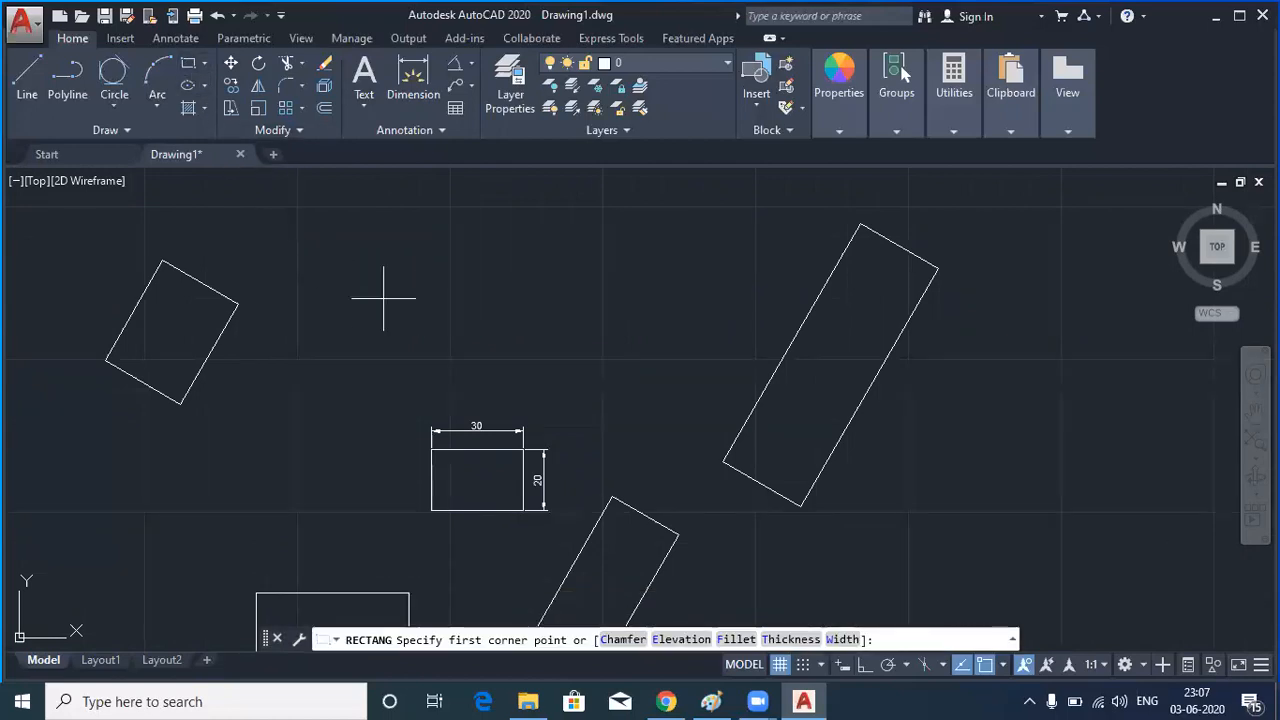
{"action": "left_click", "coordinate": [381, 256]}
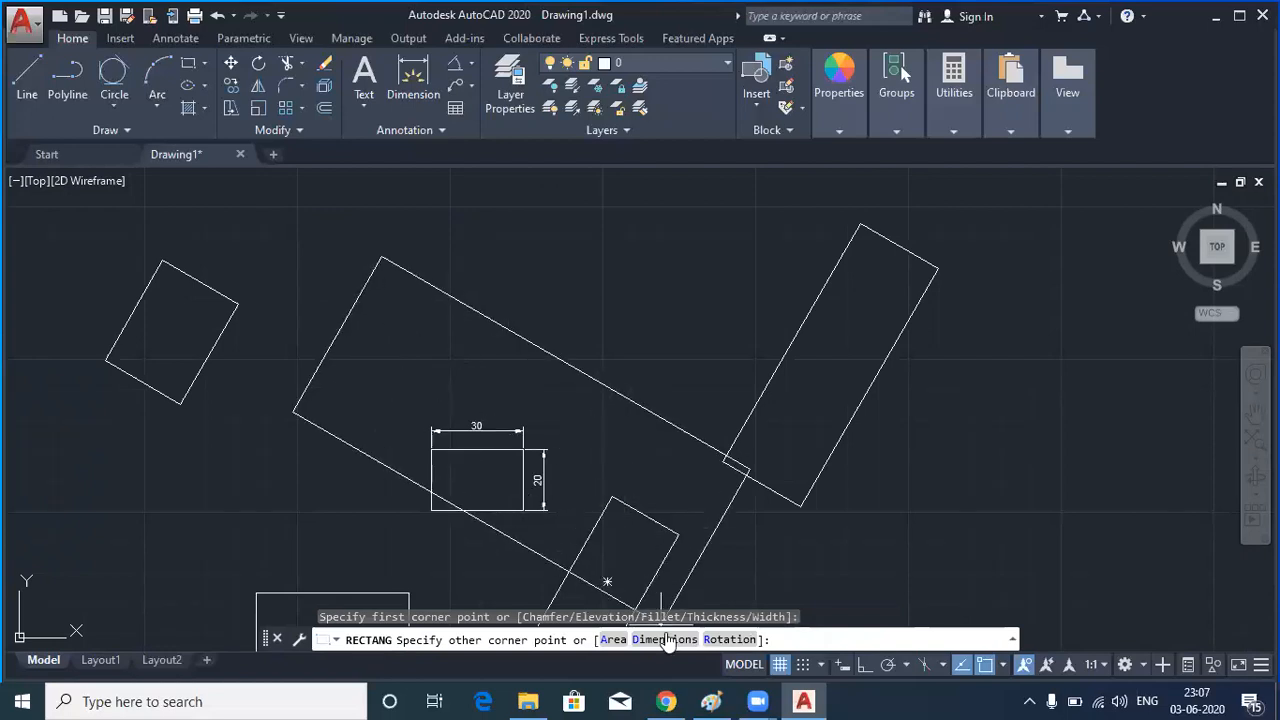
{"action": "left_click", "coordinate": [726, 641]}
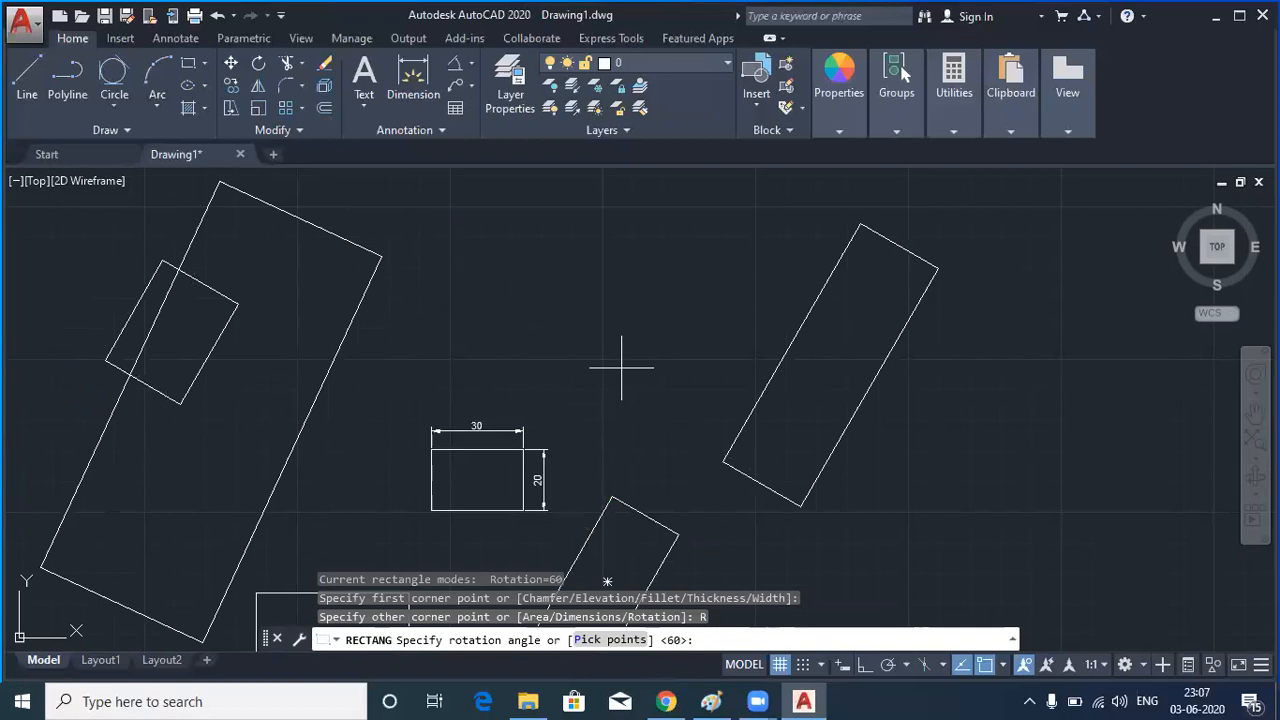
{"action": "key", "text": "Return"}
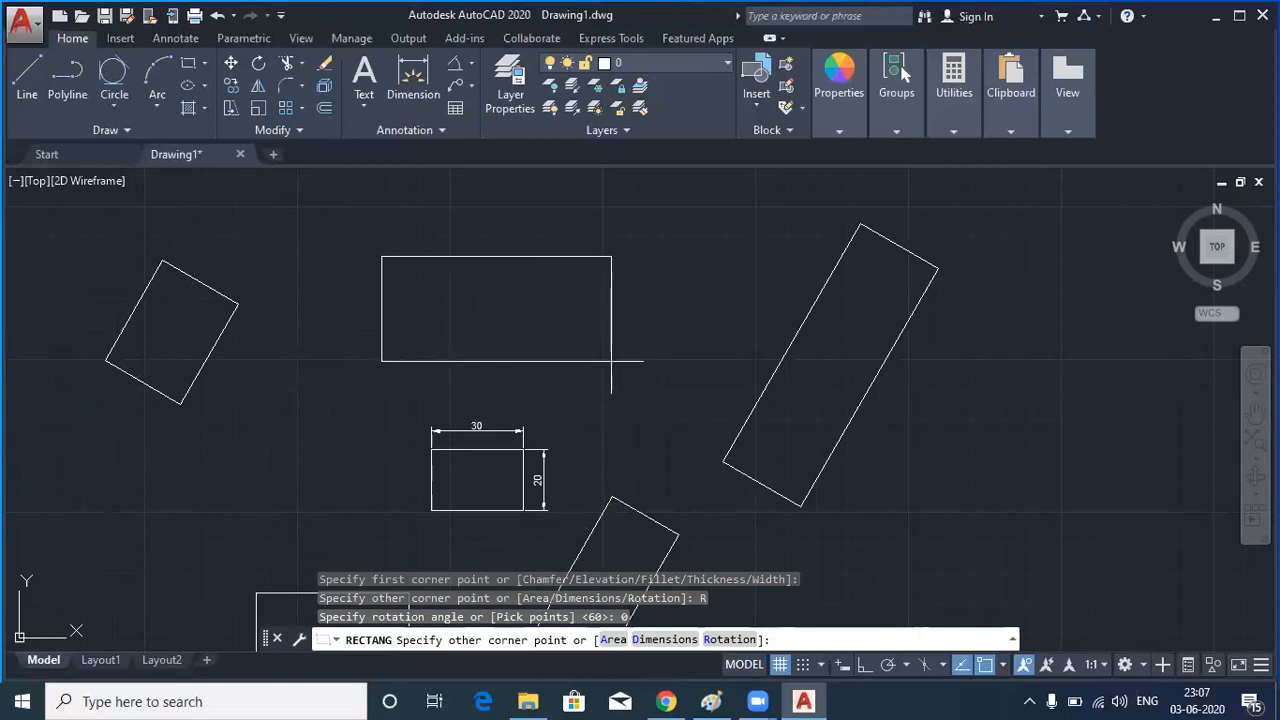
{"action": "left_click", "coordinate": [594, 356]}
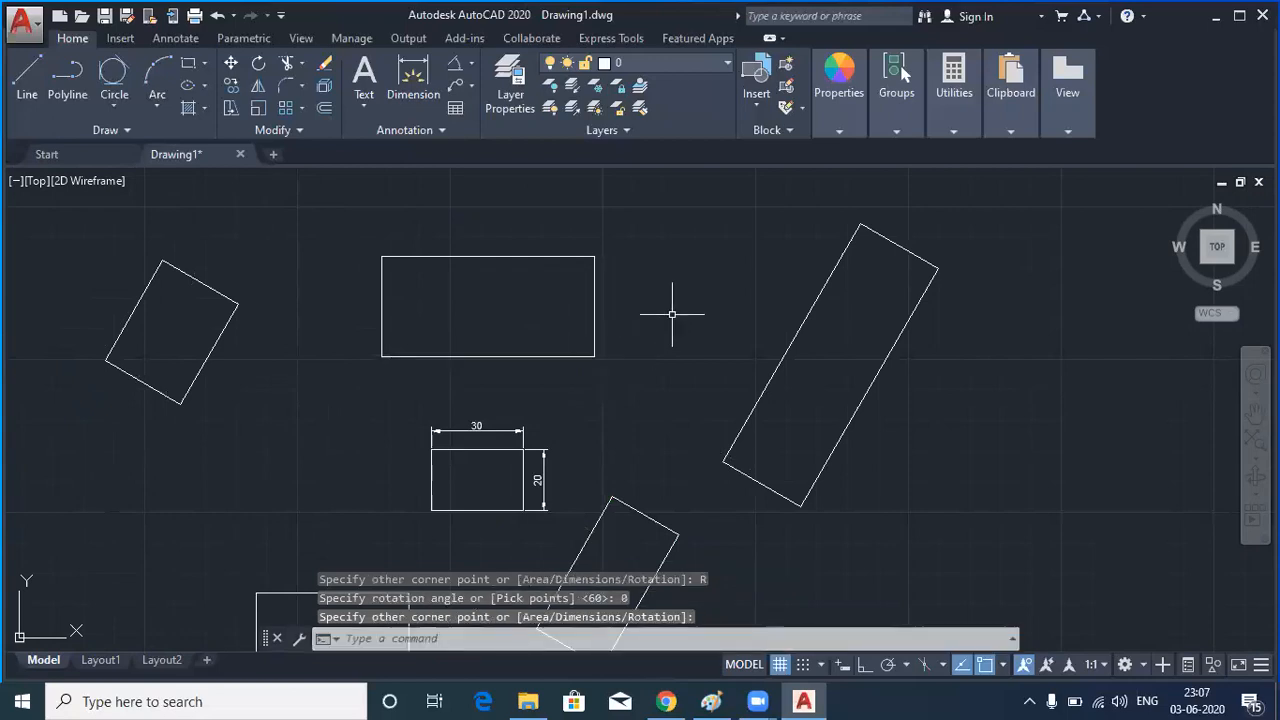
Draw a five-sided polygon inscribed in a circle of radius 25 in the empty area right of all the rectangles
{"action": "scroll", "coordinate": [674, 308], "scroll_direction": "down", "scroll_amount": 4}
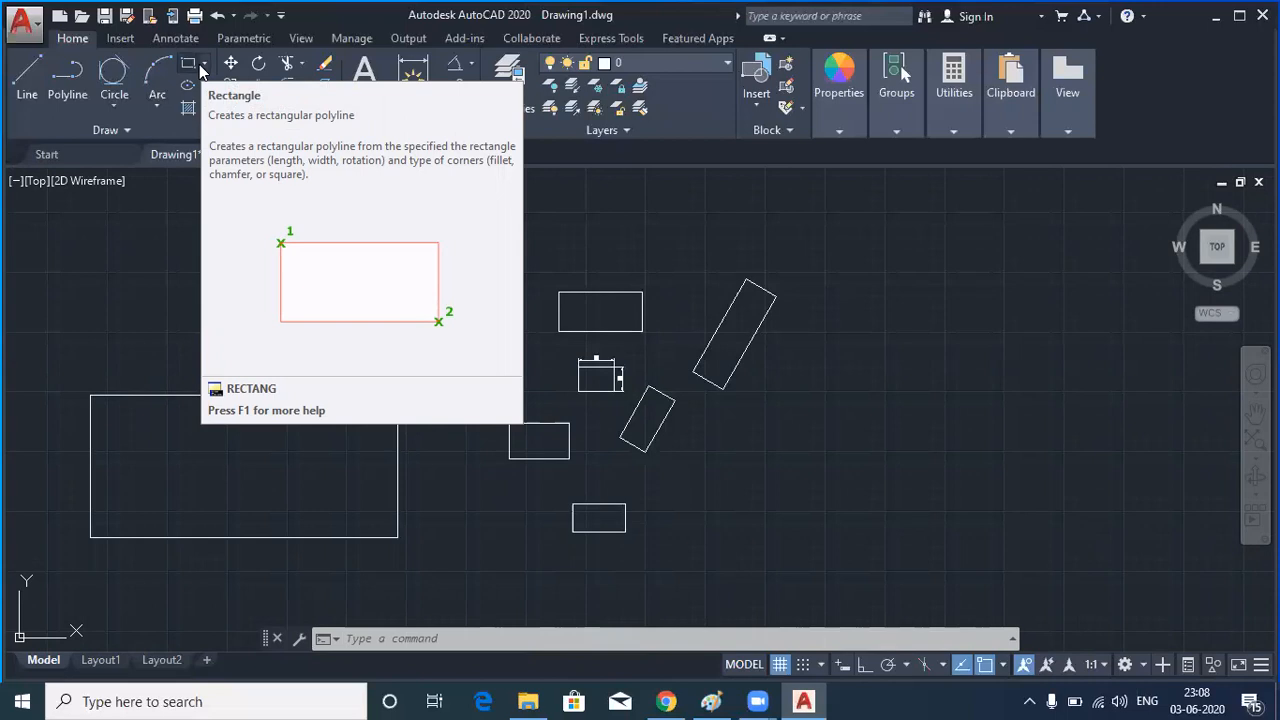
{"action": "left_click", "coordinate": [204, 65]}
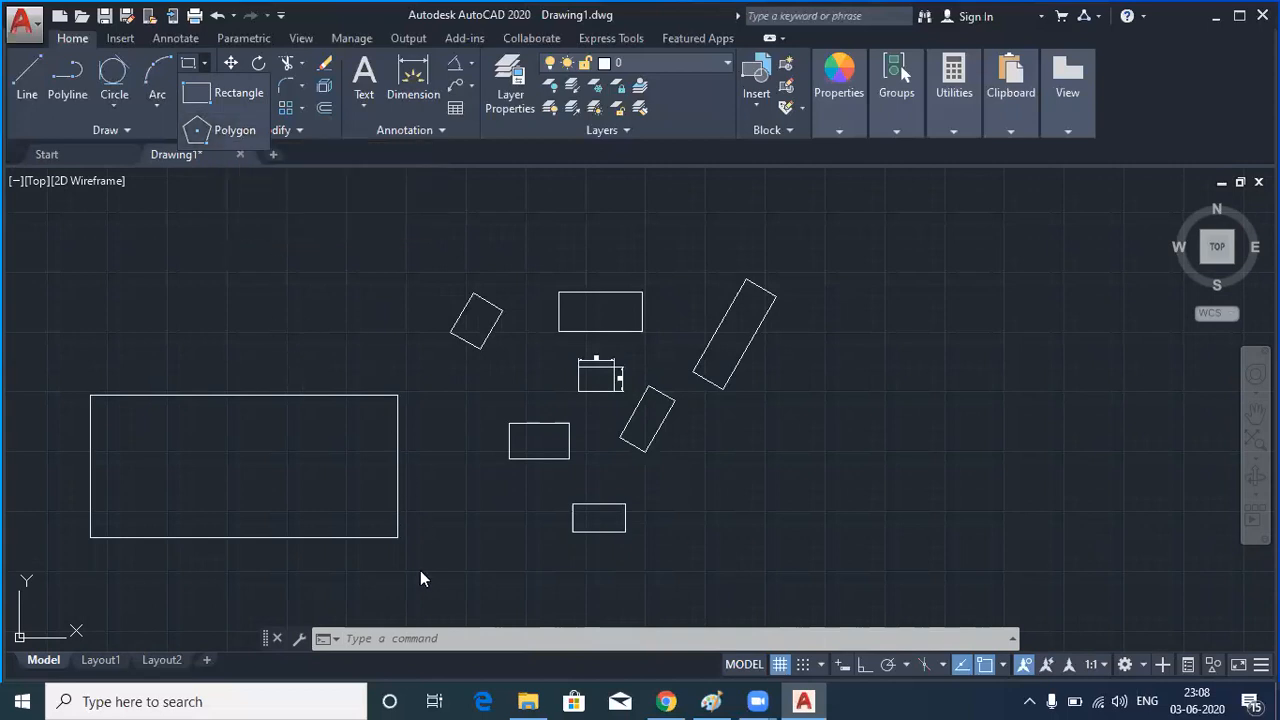
{"action": "left_click", "coordinate": [444, 638]}
{"action": "type", "text": "pol"}
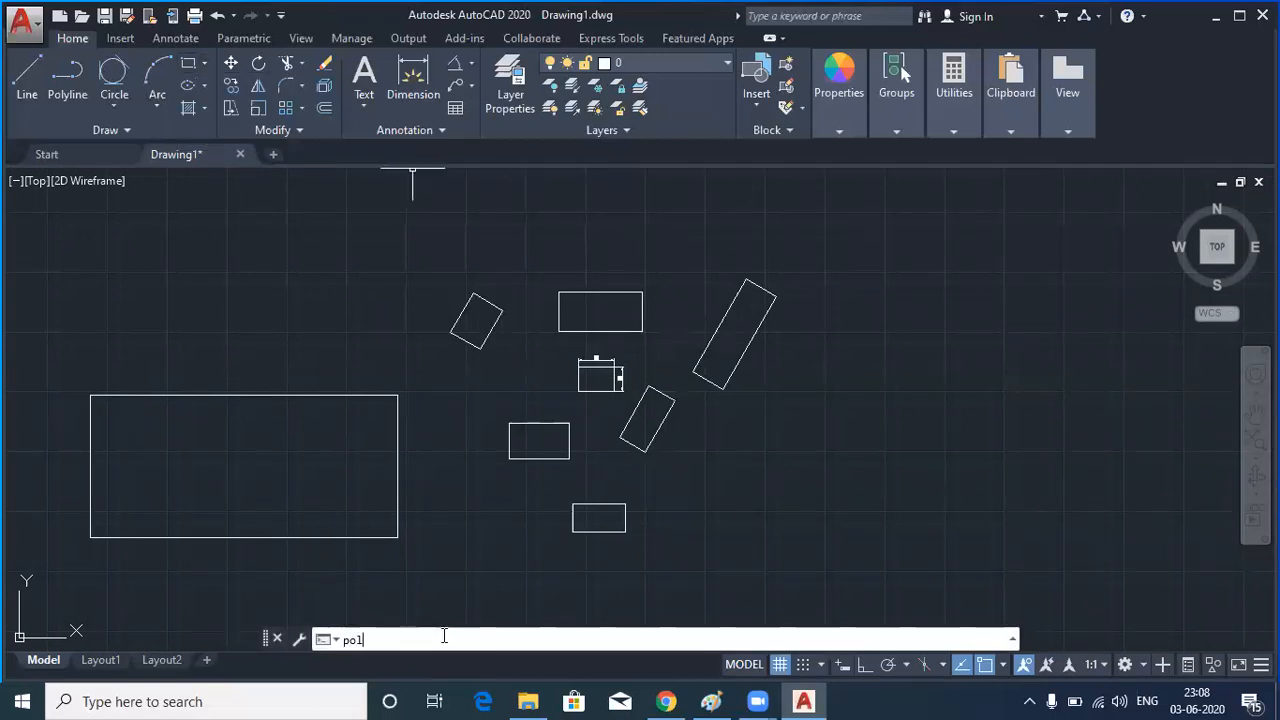
{"action": "key", "text": "Return"}
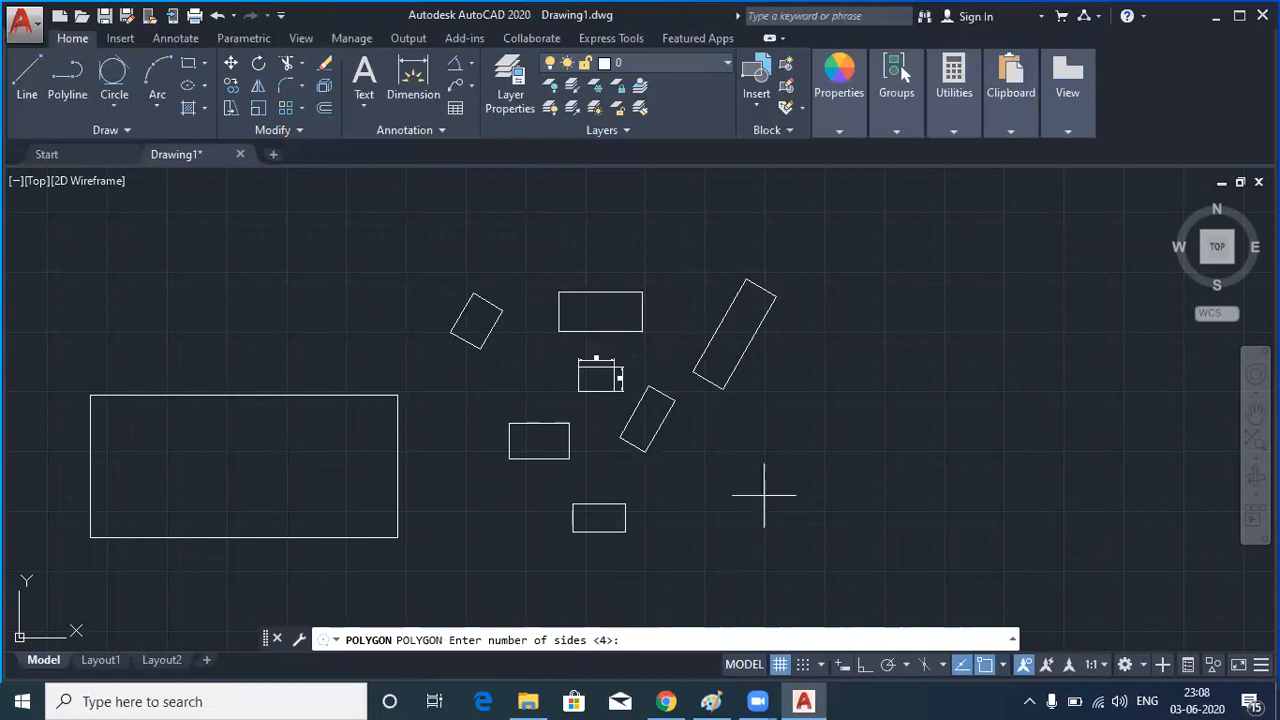
{"action": "mouse_move", "coordinate": [760, 494]}
{"action": "middle_mouse_down"}
{"action": "mouse_move", "coordinate": [716, 512]}
{"action": "mouse_move", "coordinate": [497, 531]}
{"action": "mouse_move", "coordinate": [491, 490]}
{"action": "middle_mouse_up"}
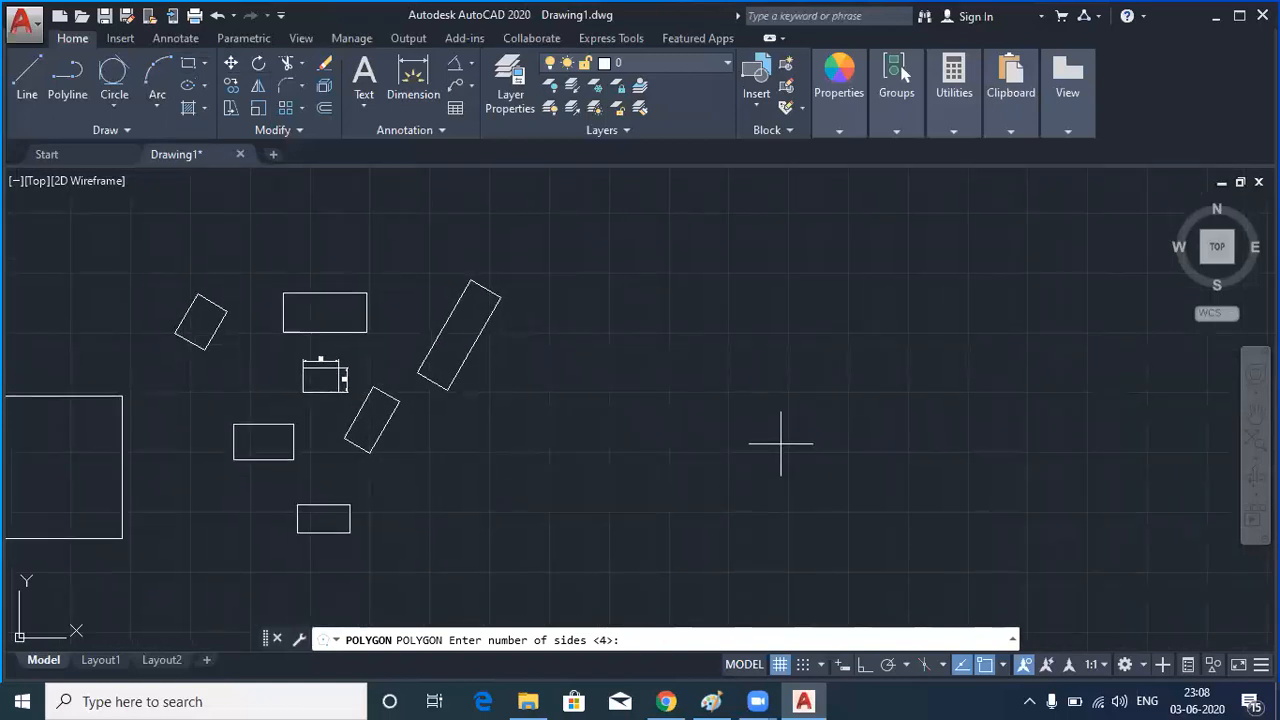
{"action": "type", "text": "5"}
{"action": "key", "text": "Return"}
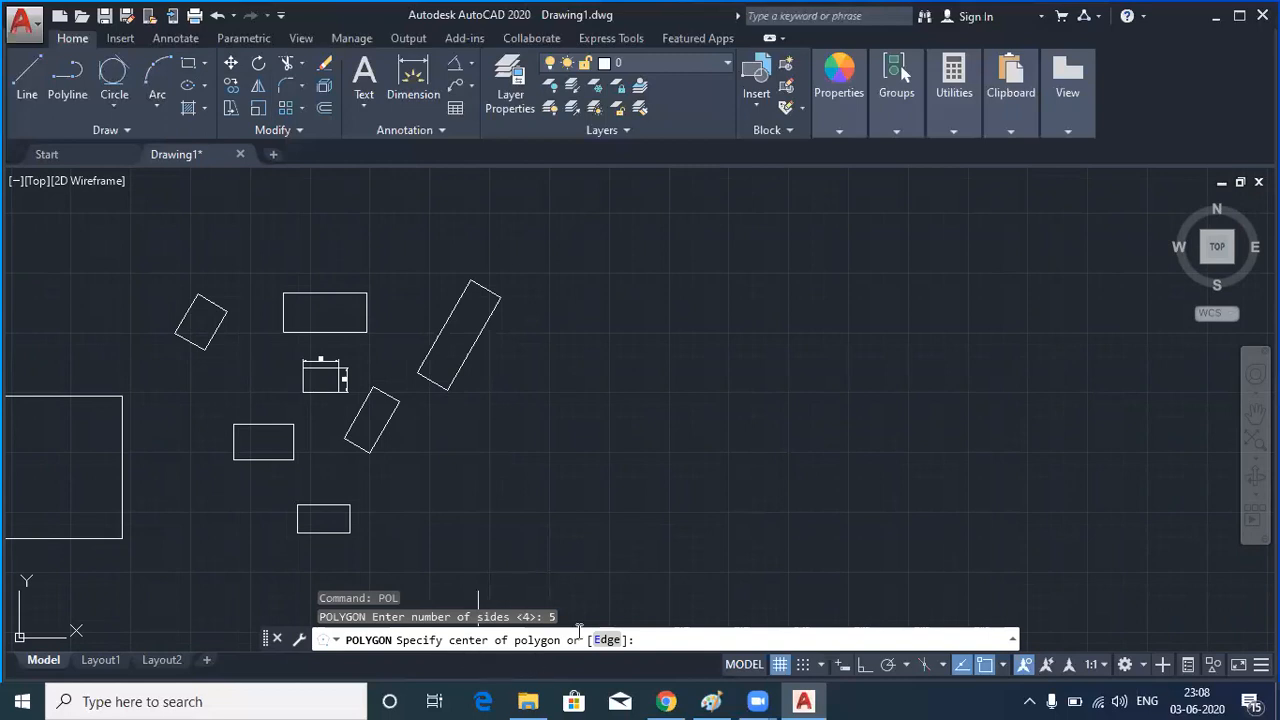
{"action": "left_click", "coordinate": [729, 381]}
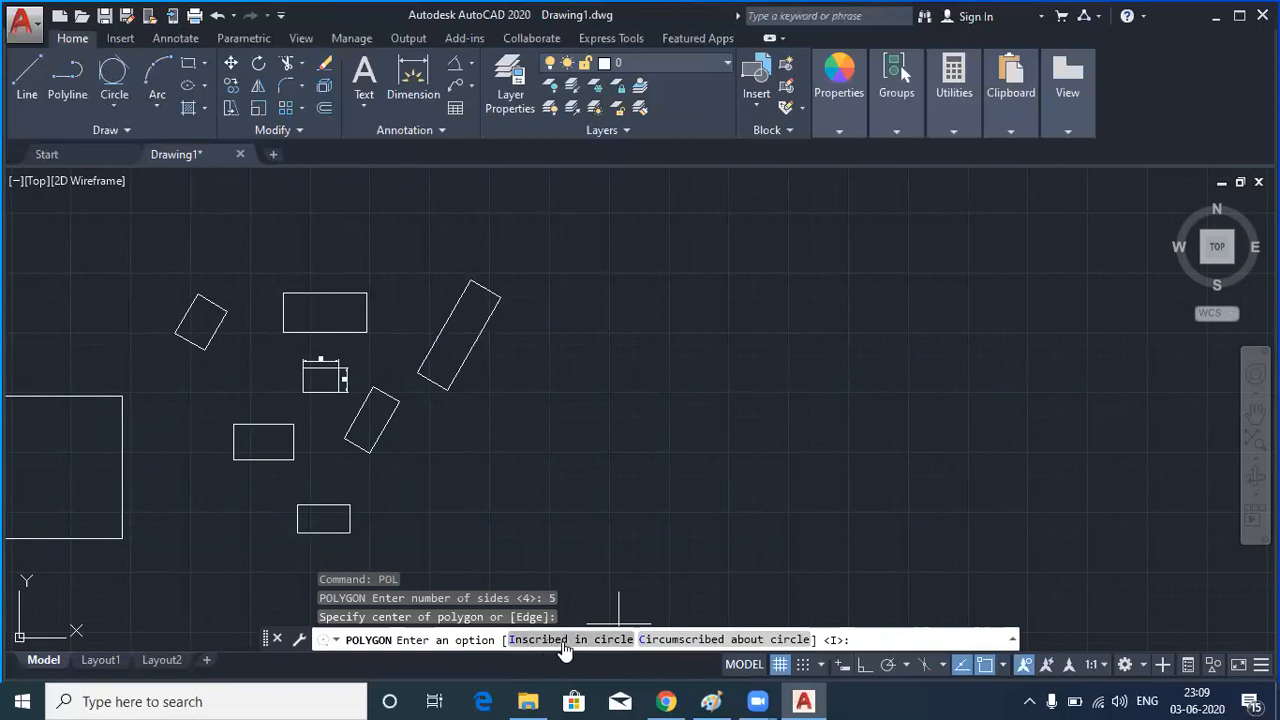
{"action": "type", "text": "i"}
{"action": "key", "text": "Return"}
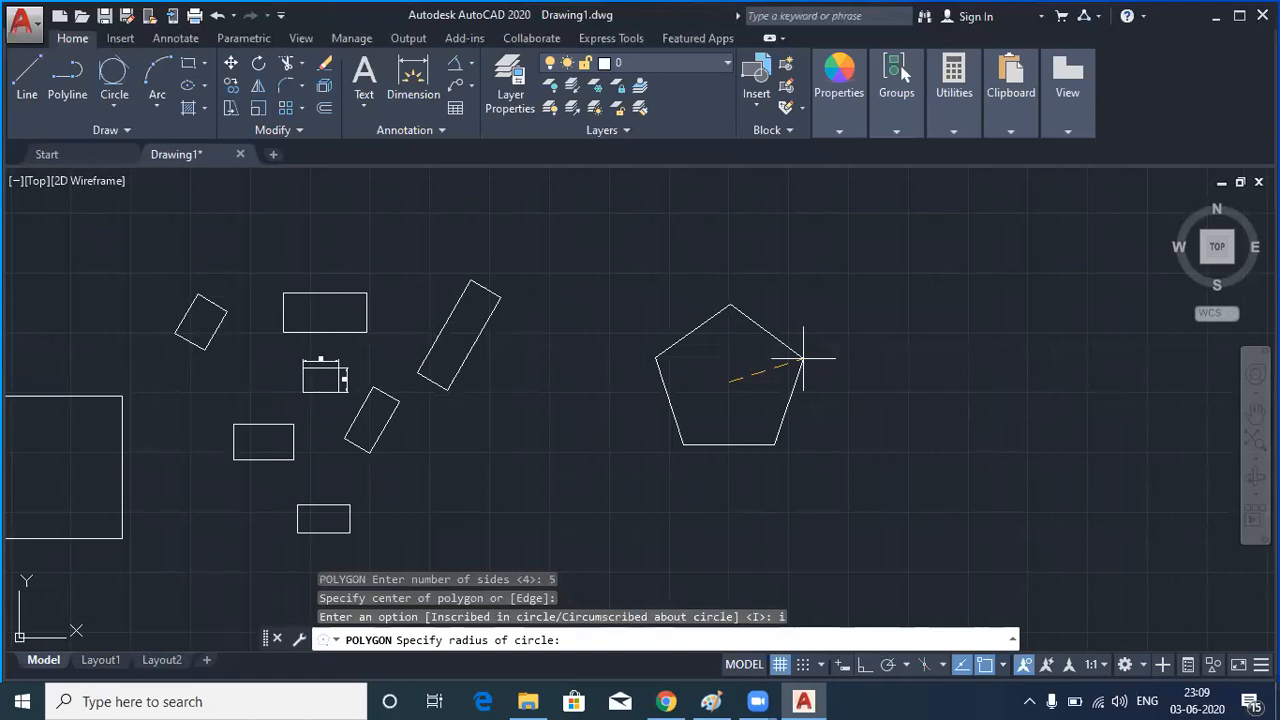
{"action": "type", "text": "25"}
{"action": "key", "text": "Return"}
Draw a vertical line from the pentagon's centre to its top vertex
{"action": "scroll", "coordinate": [745, 380], "scroll_direction": "up", "scroll_amount": 4}
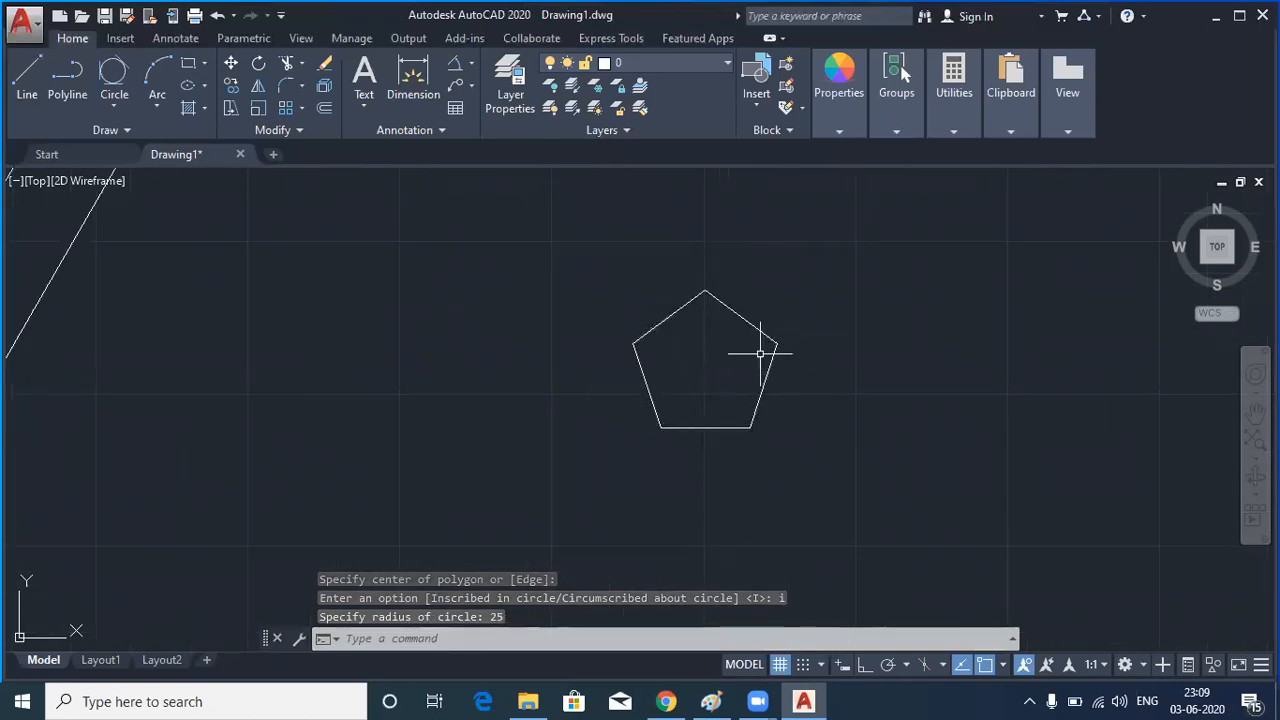
{"action": "left_click", "coordinate": [27, 95]}
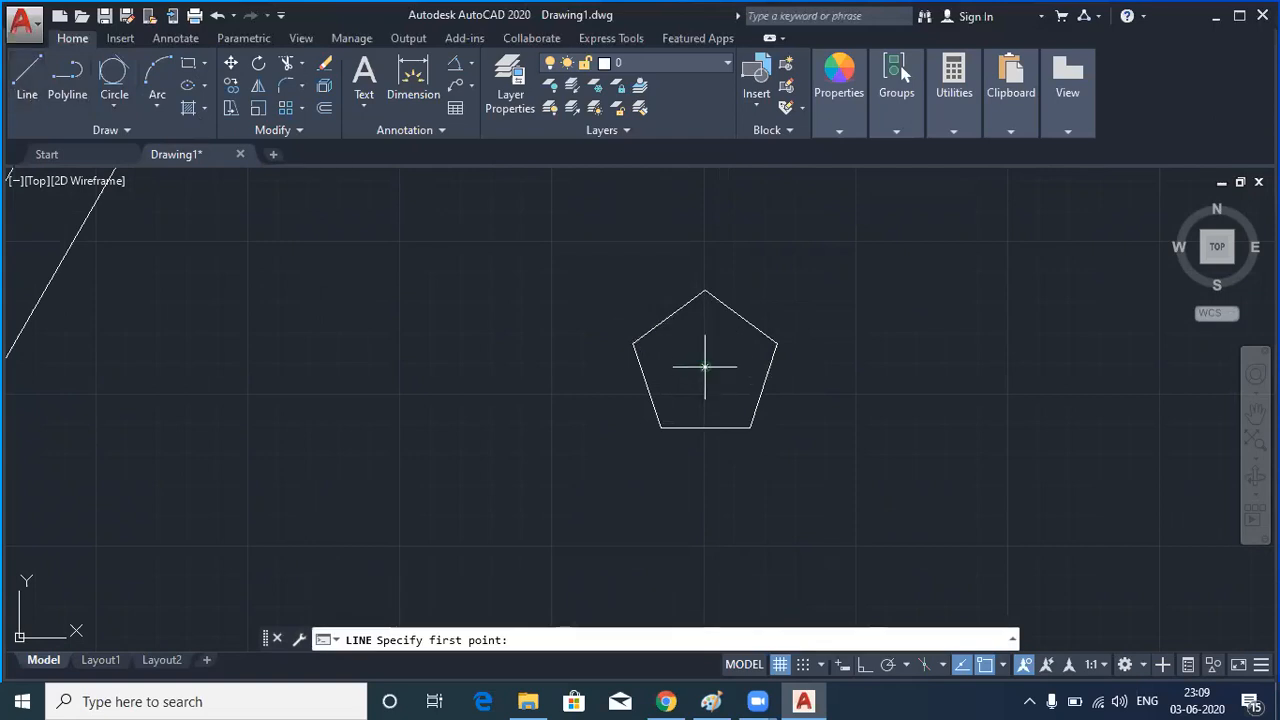
{"action": "left_click", "coordinate": [705, 367]}
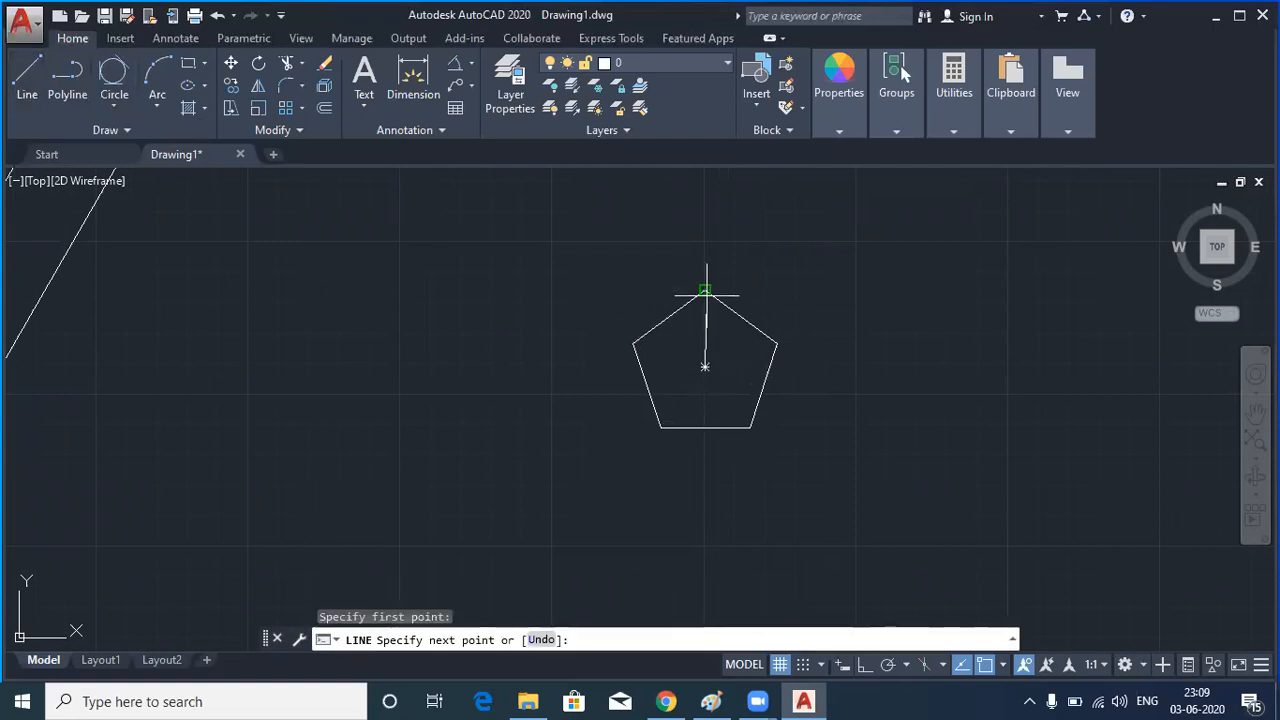
{"action": "left_click", "coordinate": [705, 293]}
{"action": "key", "text": "Return"}
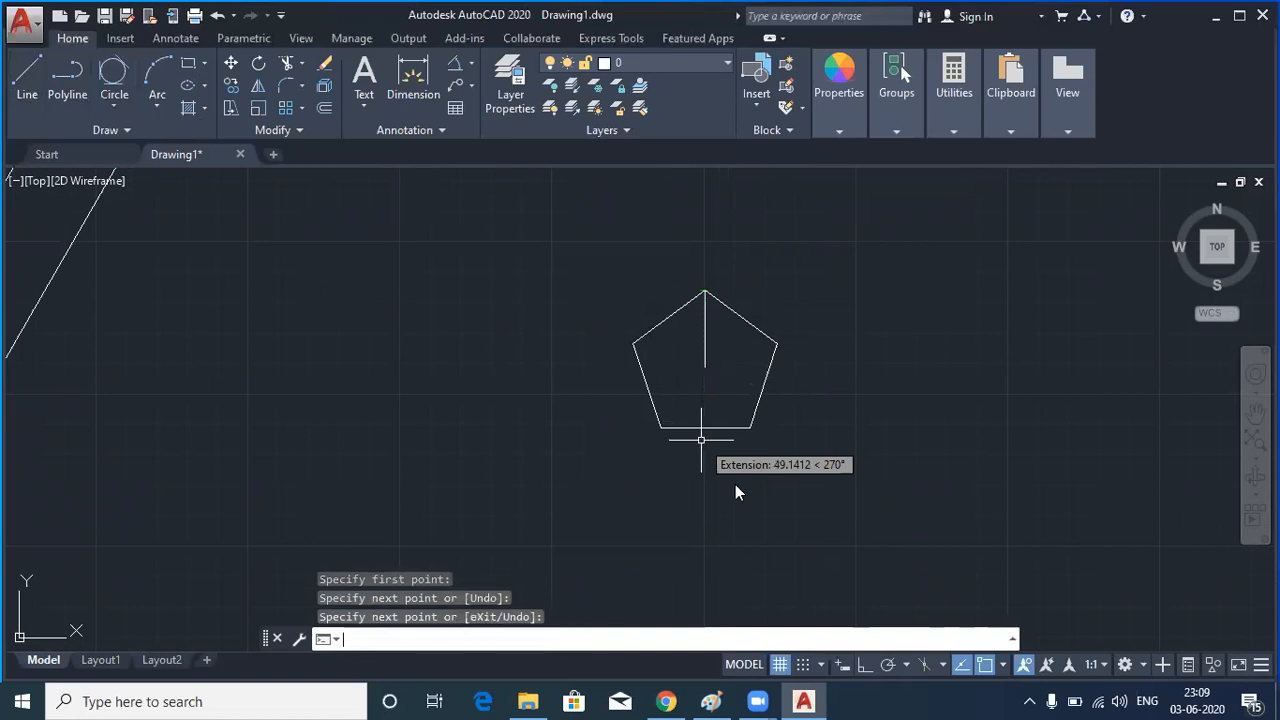
Draw a circle centred on the pentagon's centre and passing through its top vertex
{"action": "left_click", "coordinate": [126, 107]}
{"action": "left_click", "coordinate": [124, 137]}
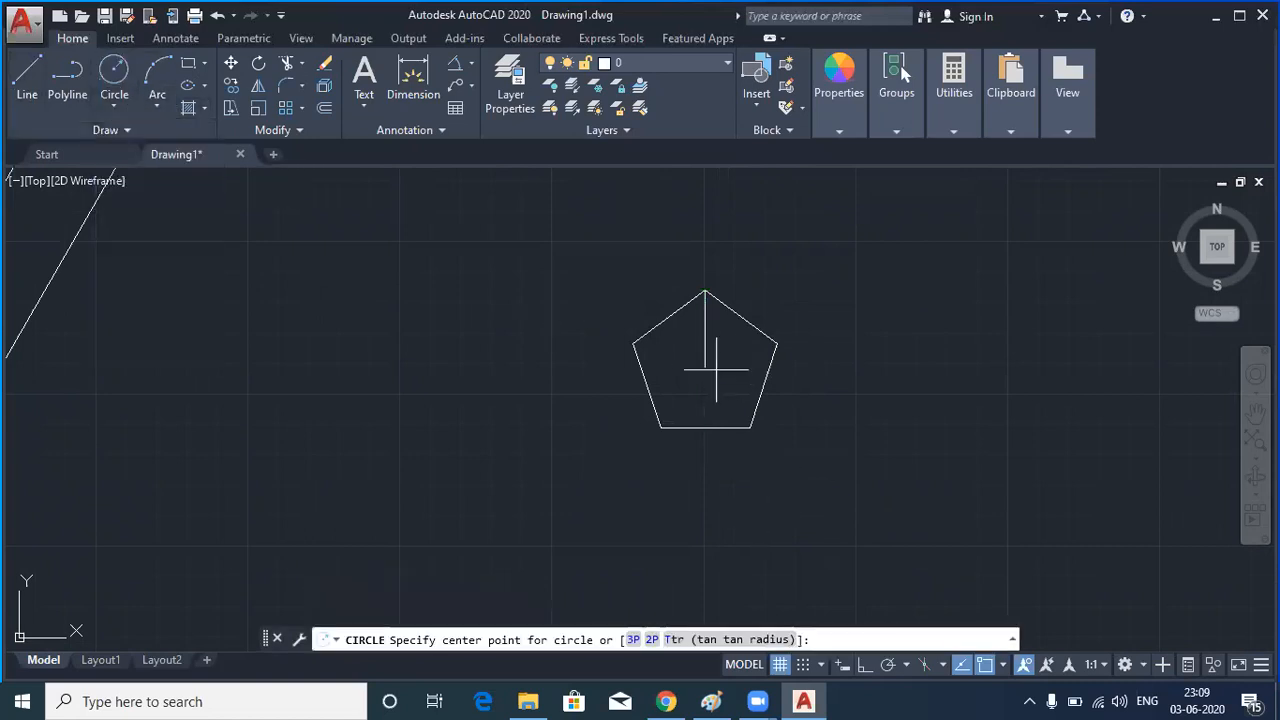
{"action": "left_click", "coordinate": [705, 366]}
{"action": "left_click", "coordinate": [705, 290]}
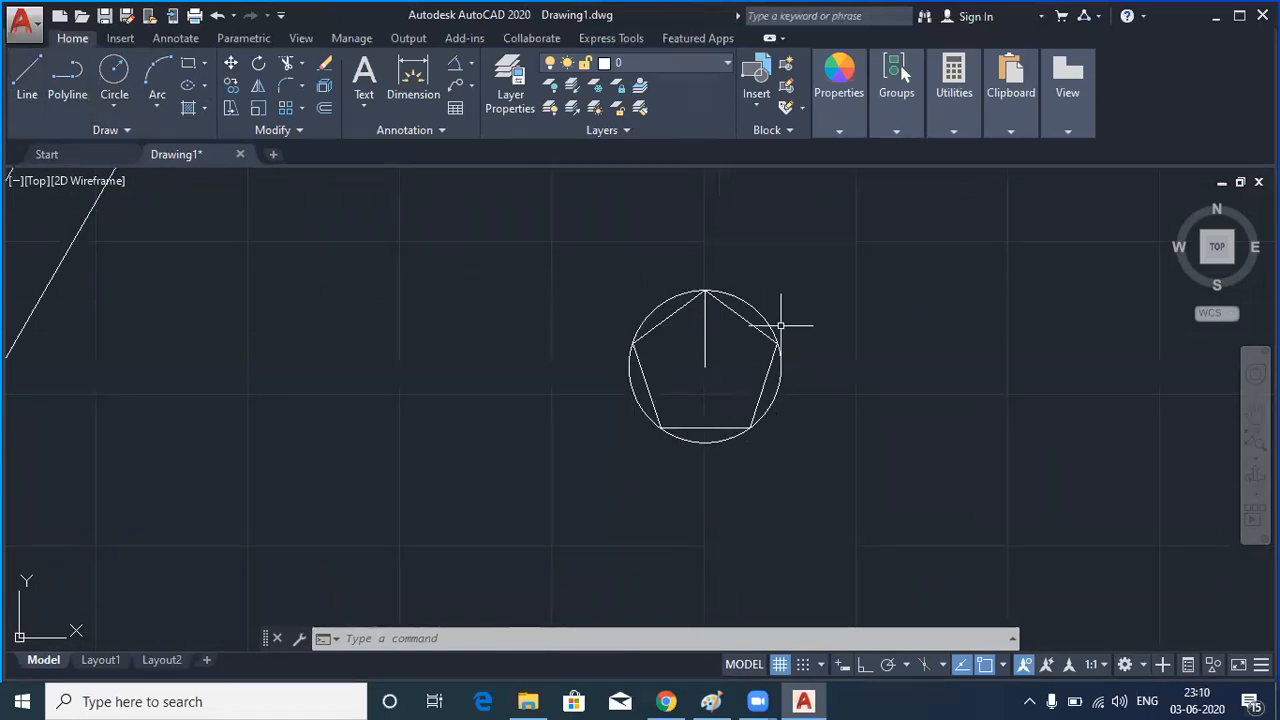
Delete the circle around the pentagon and the line from its centre to the top vertex
{"action": "left_click", "coordinate": [726, 389]}
{"action": "left_click", "coordinate": [685, 353]}
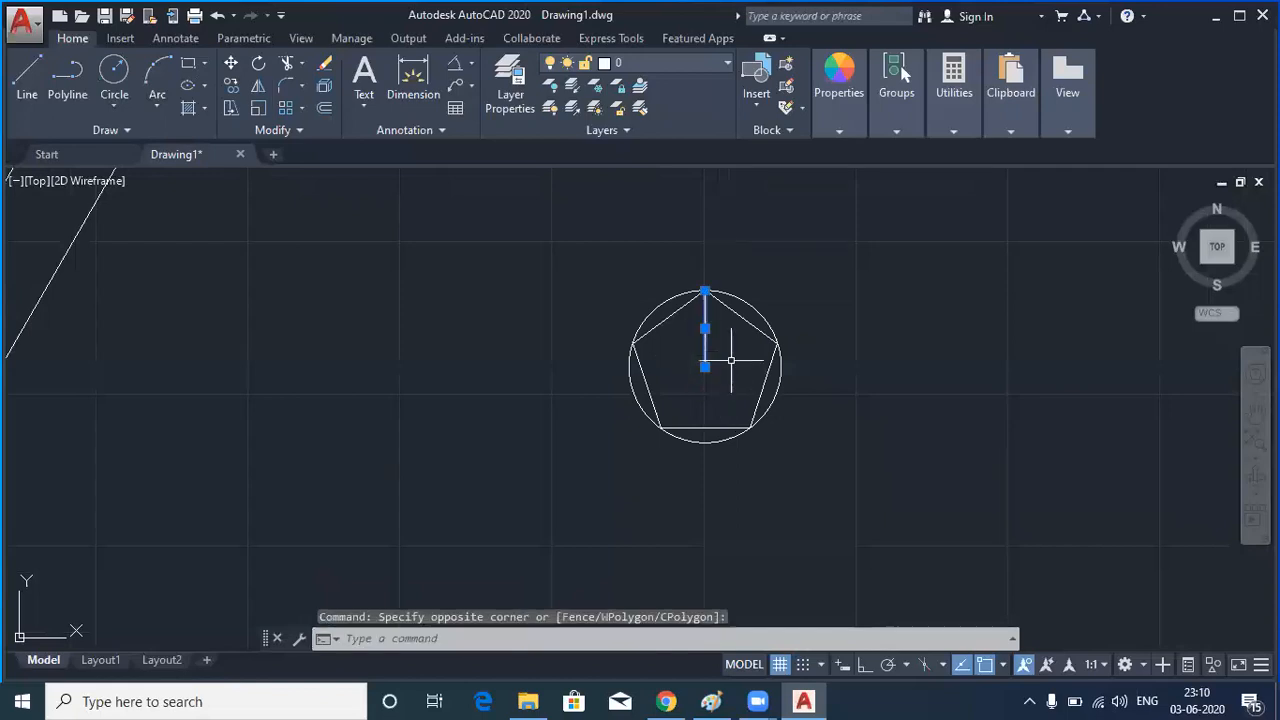
{"action": "left_click", "coordinate": [759, 314]}
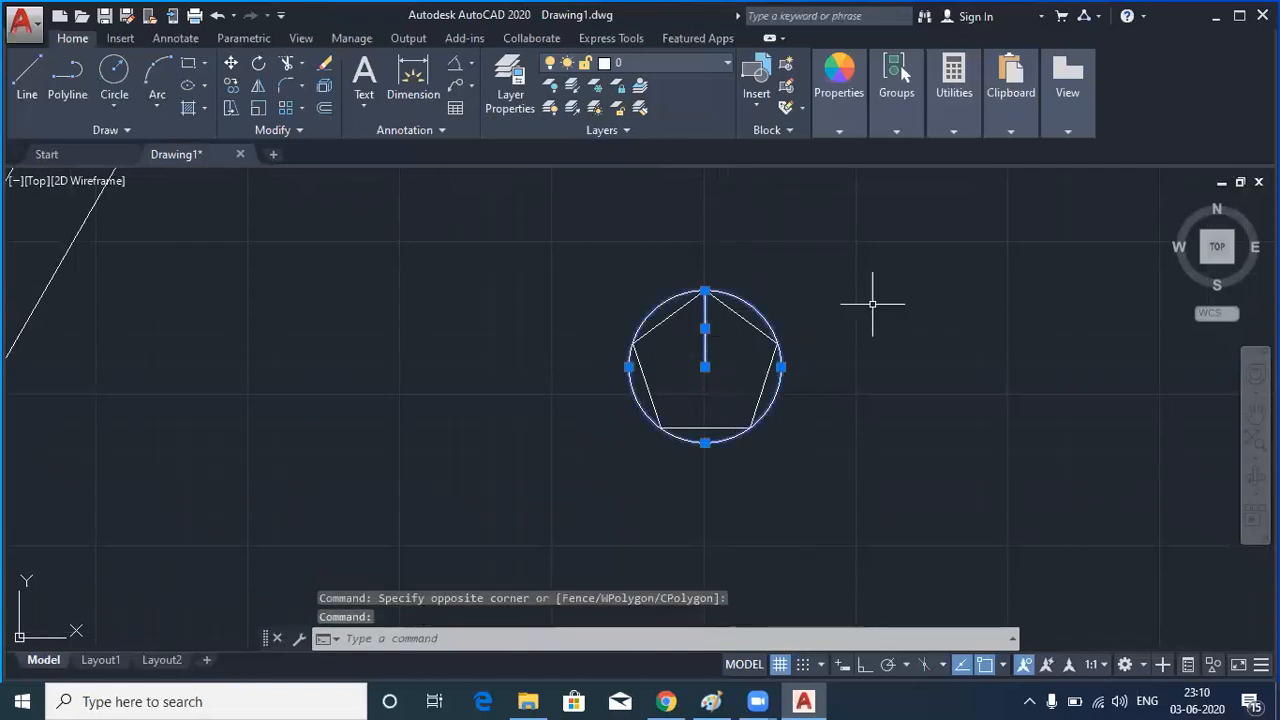
{"action": "key", "text": "Delete"}
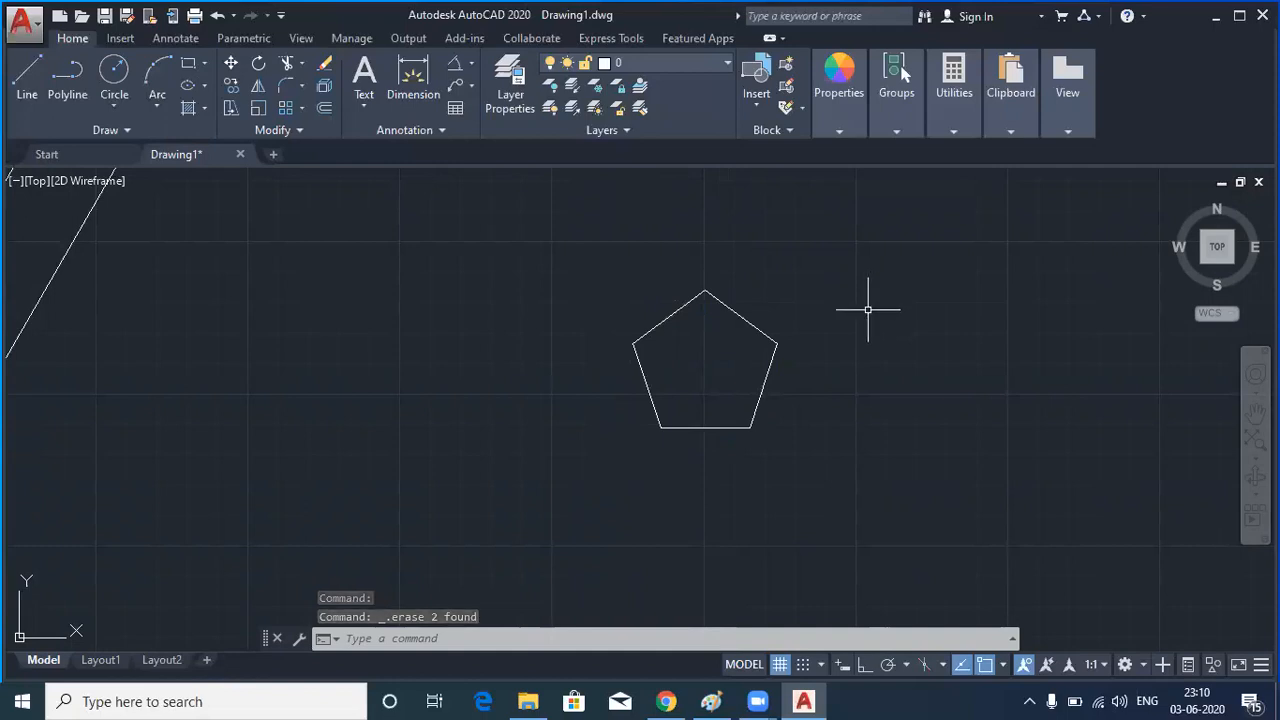
Draw a five-sided polygon circumscribed about a circle of radius 25, in the empty area left of the existing pentagon
{"action": "left_click", "coordinate": [868, 310]}
{"action": "type", "text": "pol"}
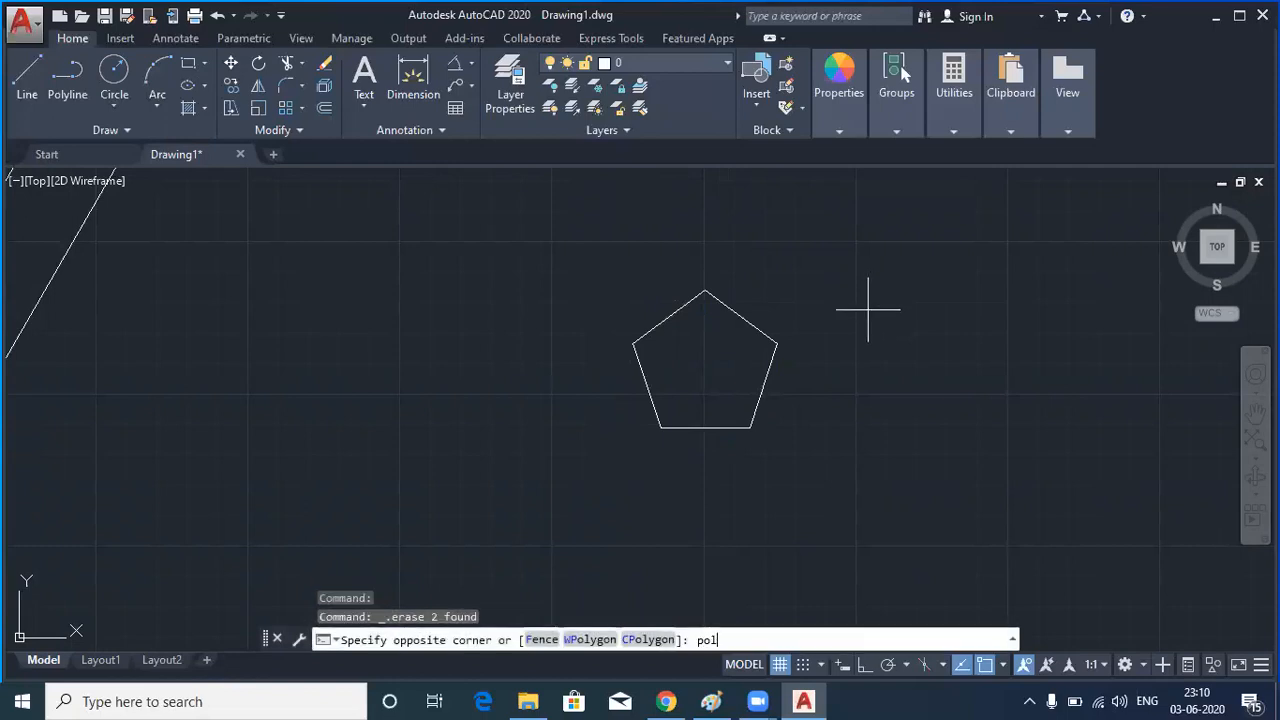
{"action": "key", "text": "Return"}
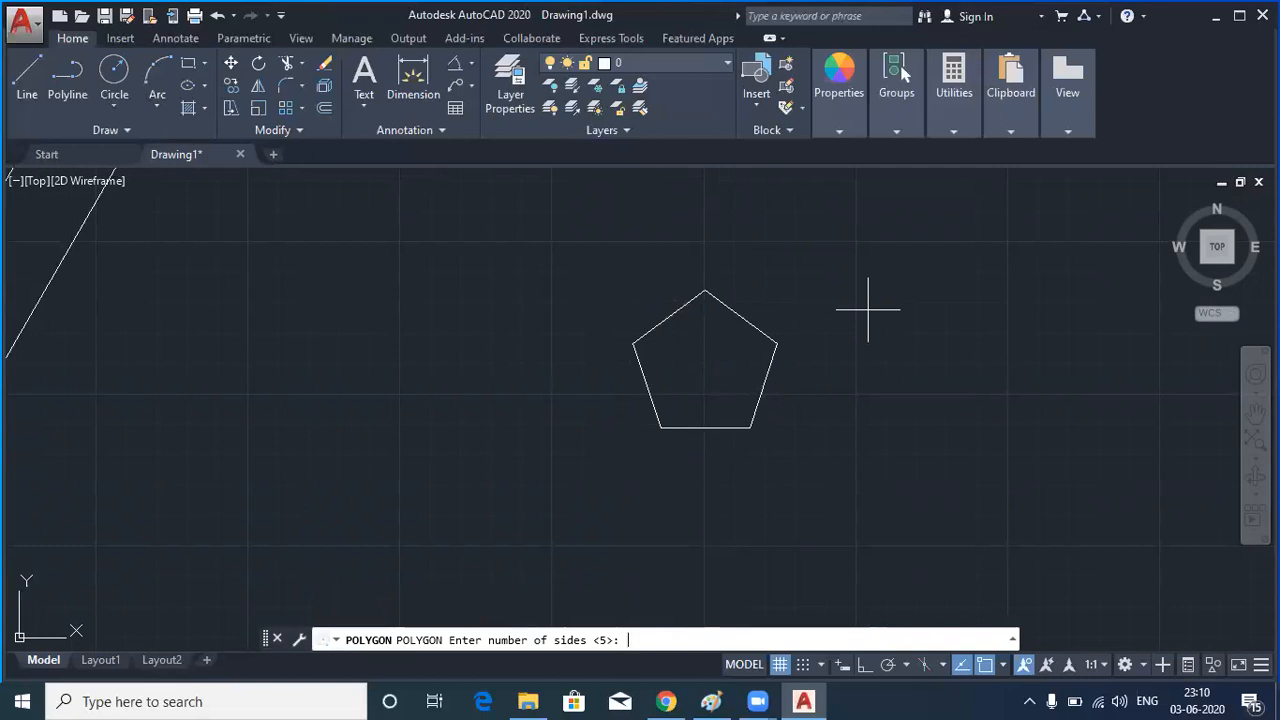
{"action": "key", "text": "Return"}
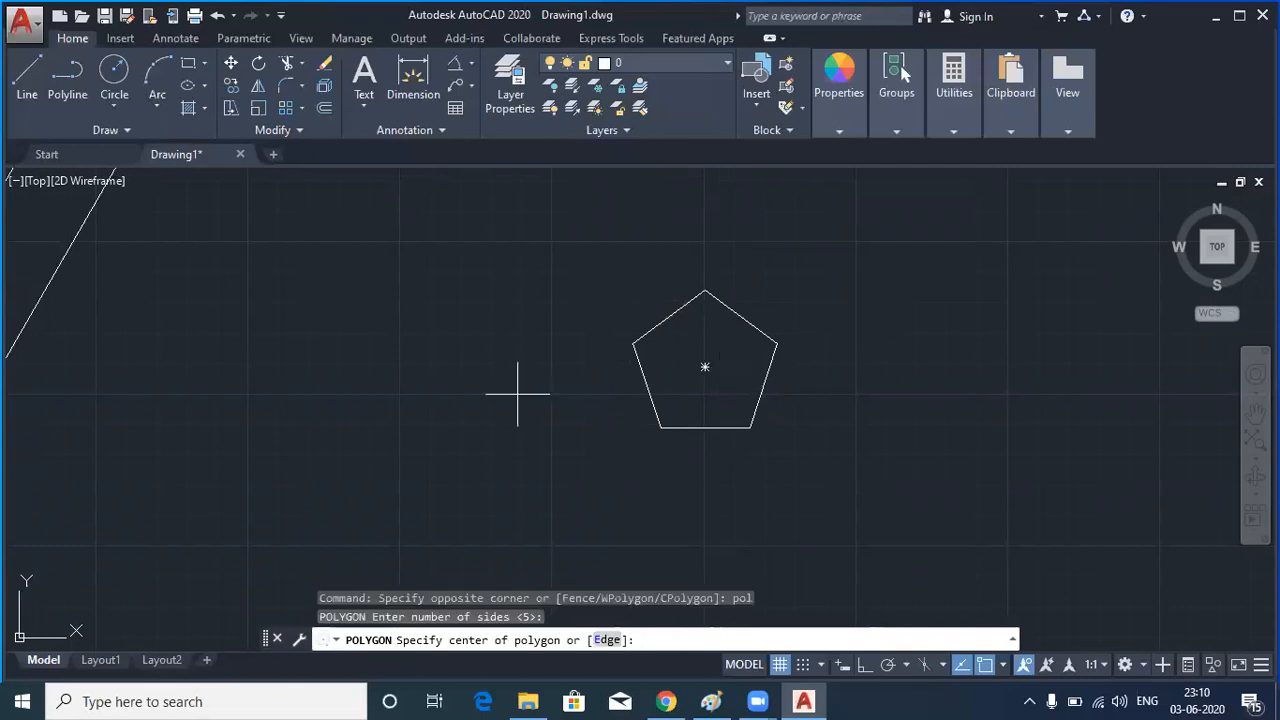
{"action": "left_click", "coordinate": [425, 381]}
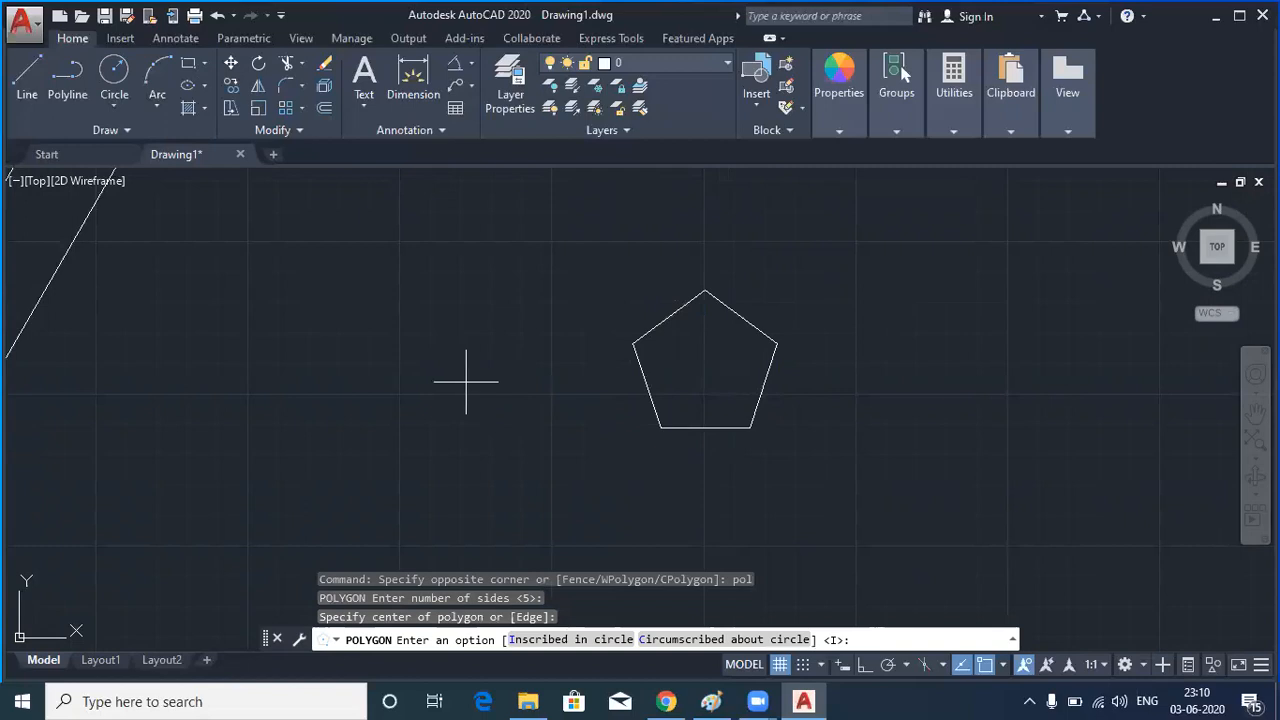
{"action": "type", "text": "c"}
{"action": "key", "text": "Return"}
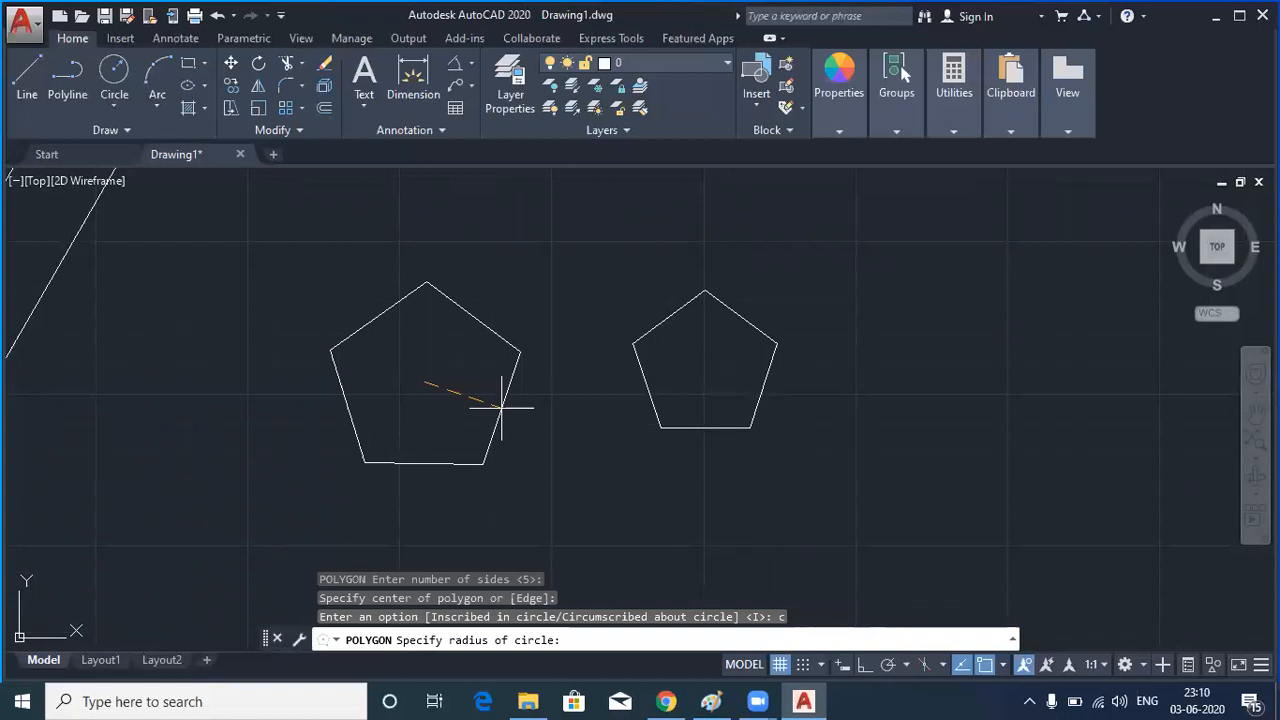
{"action": "type", "text": "25"}
{"action": "key", "text": "Return"}
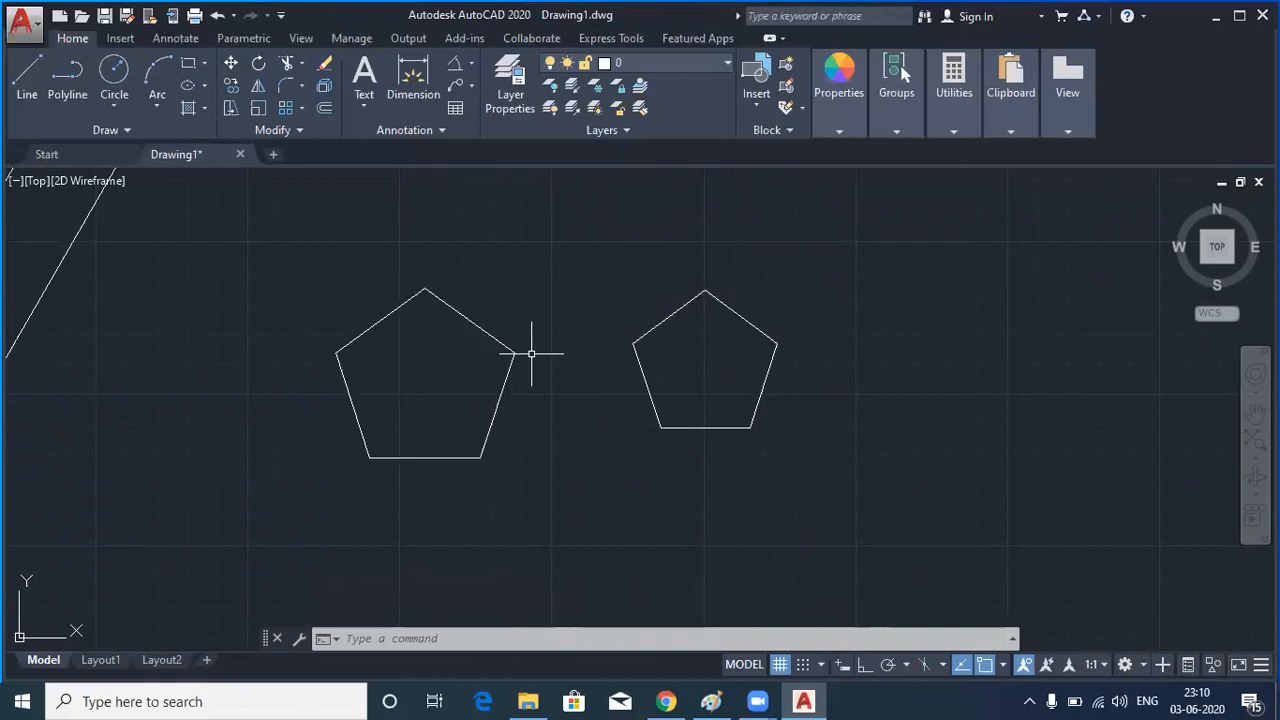
Draw a line from the circumscribed pentagon's centre to the midpoint of its upper-left side
{"action": "left_click", "coordinate": [28, 80]}
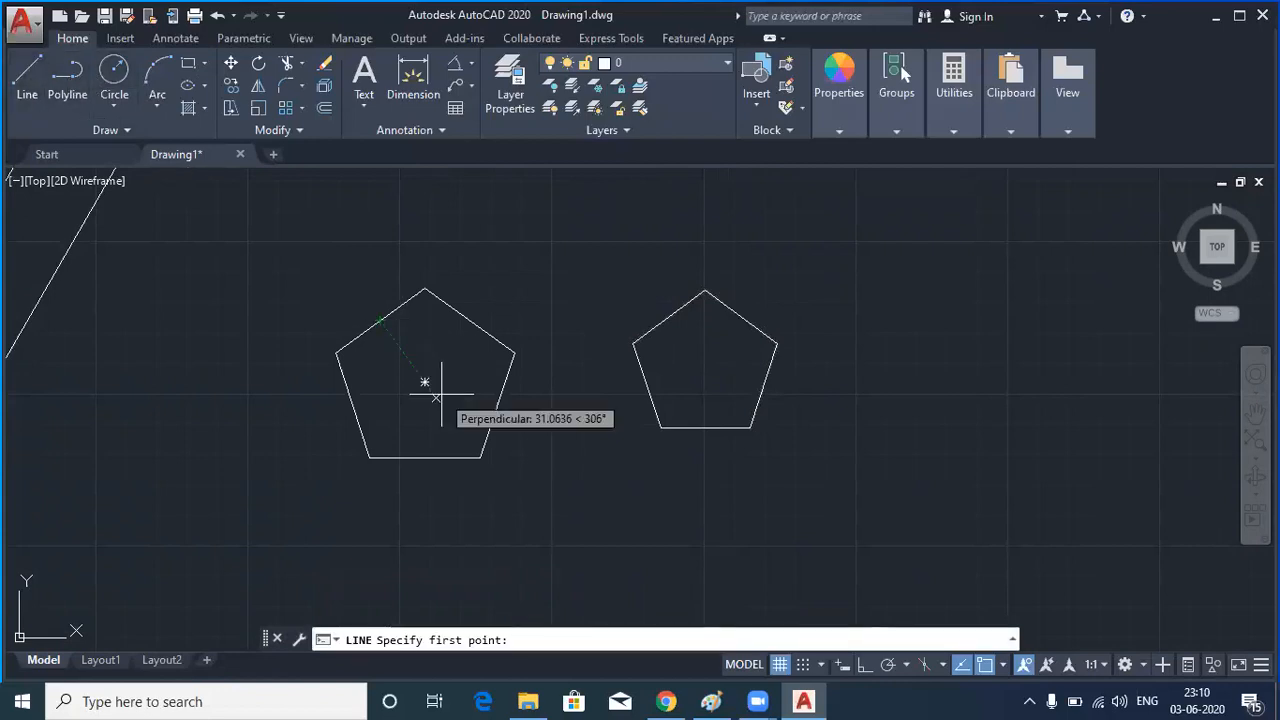
{"action": "left_click", "coordinate": [425, 381]}
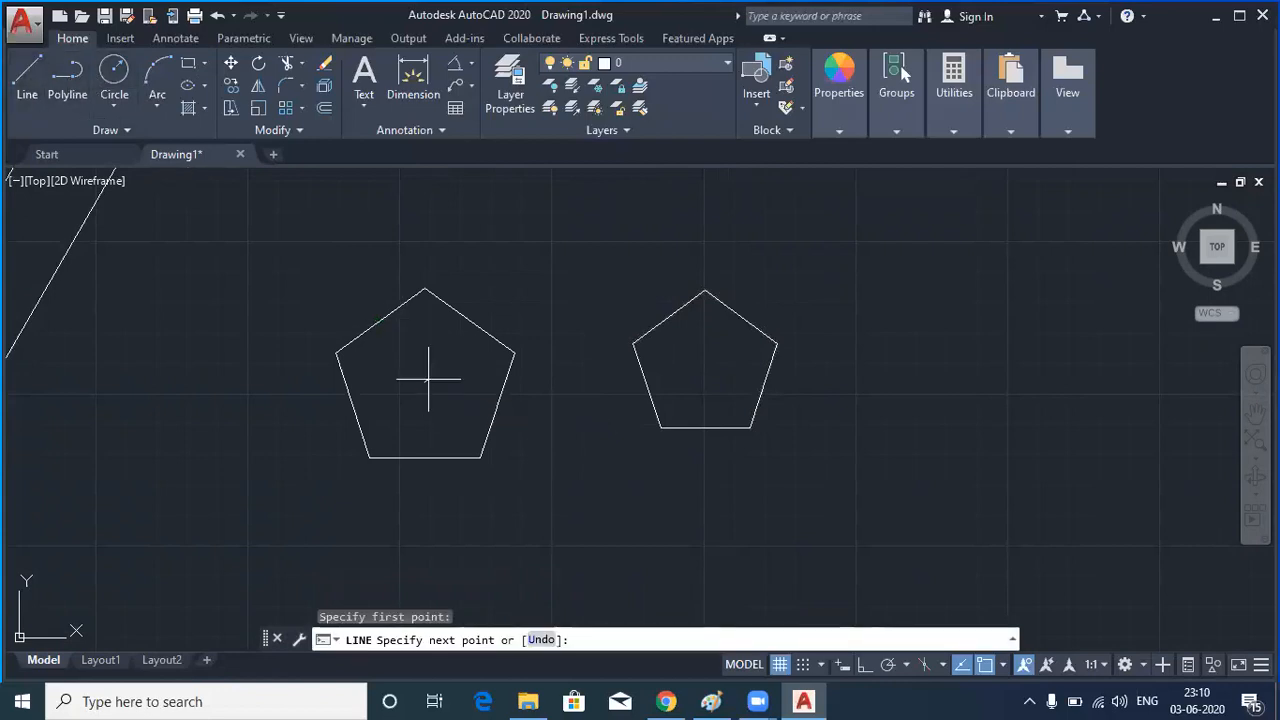
{"action": "left_click", "coordinate": [379, 320]}
{"action": "key", "text": "Return"}
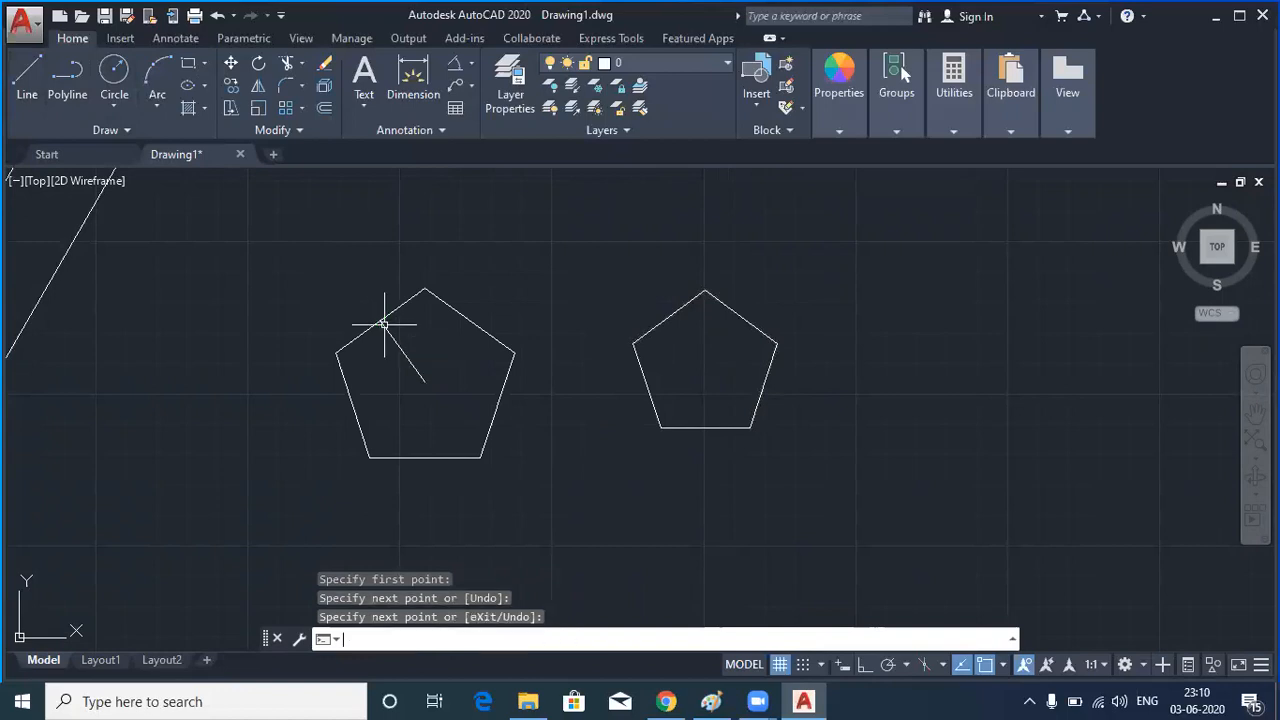
Draw a circle centred on the circumscribed pentagon's centre, with its radius reaching the midpoint of the upper-left side
{"action": "left_click", "coordinate": [114, 72]}
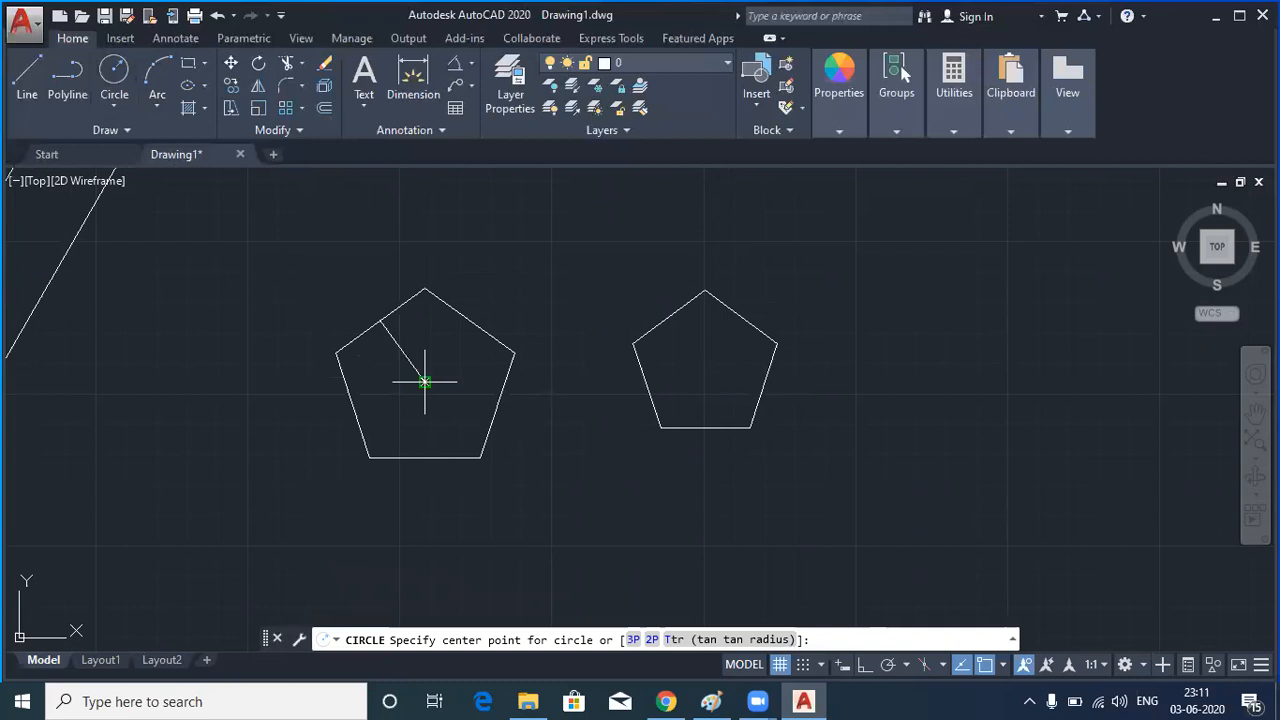
{"action": "left_click", "coordinate": [425, 381]}
{"action": "left_click", "coordinate": [383, 321]}
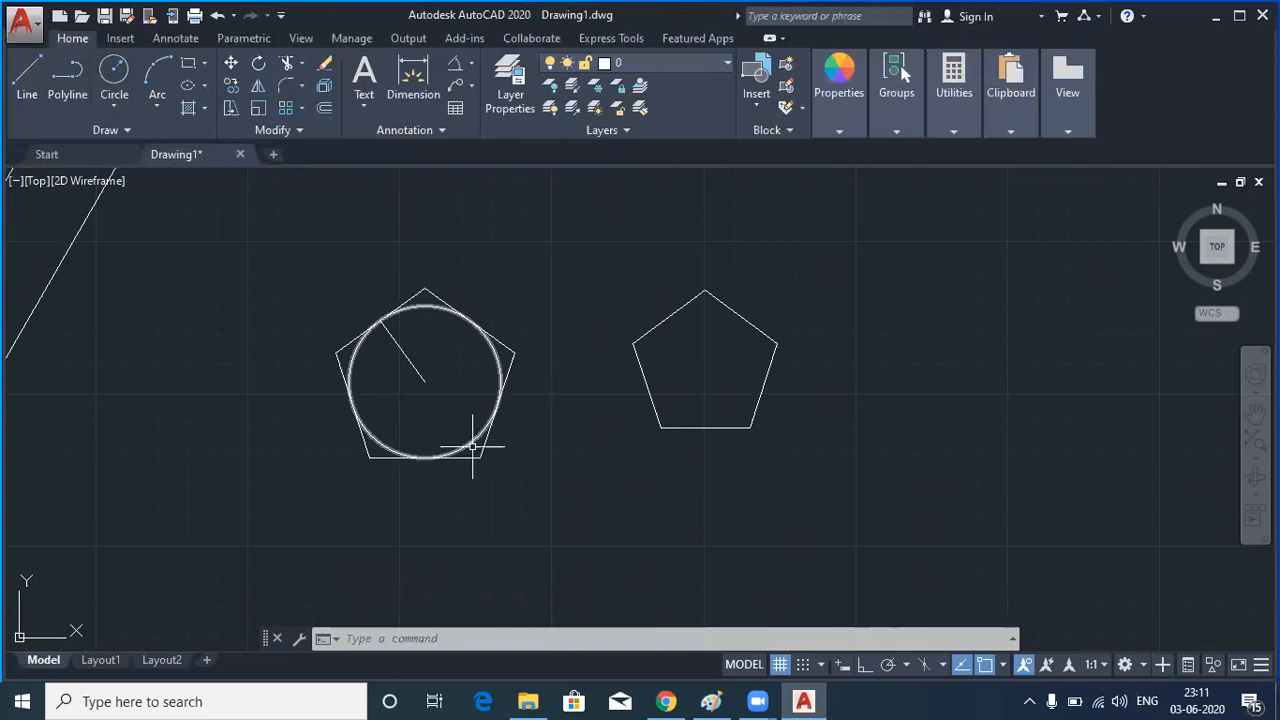
Delete the circle and the radius line inside the circumscribed pentagon
{"action": "left_click", "coordinate": [472, 447]}
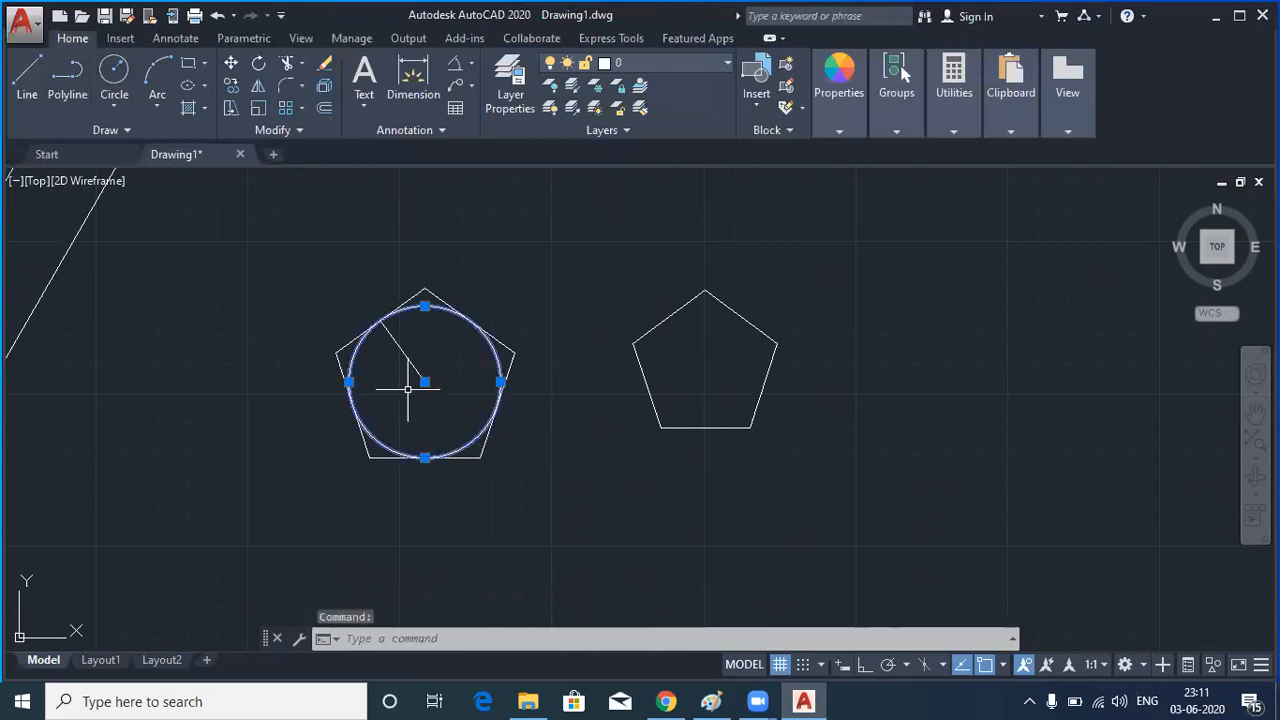
{"action": "left_click", "coordinate": [401, 354]}
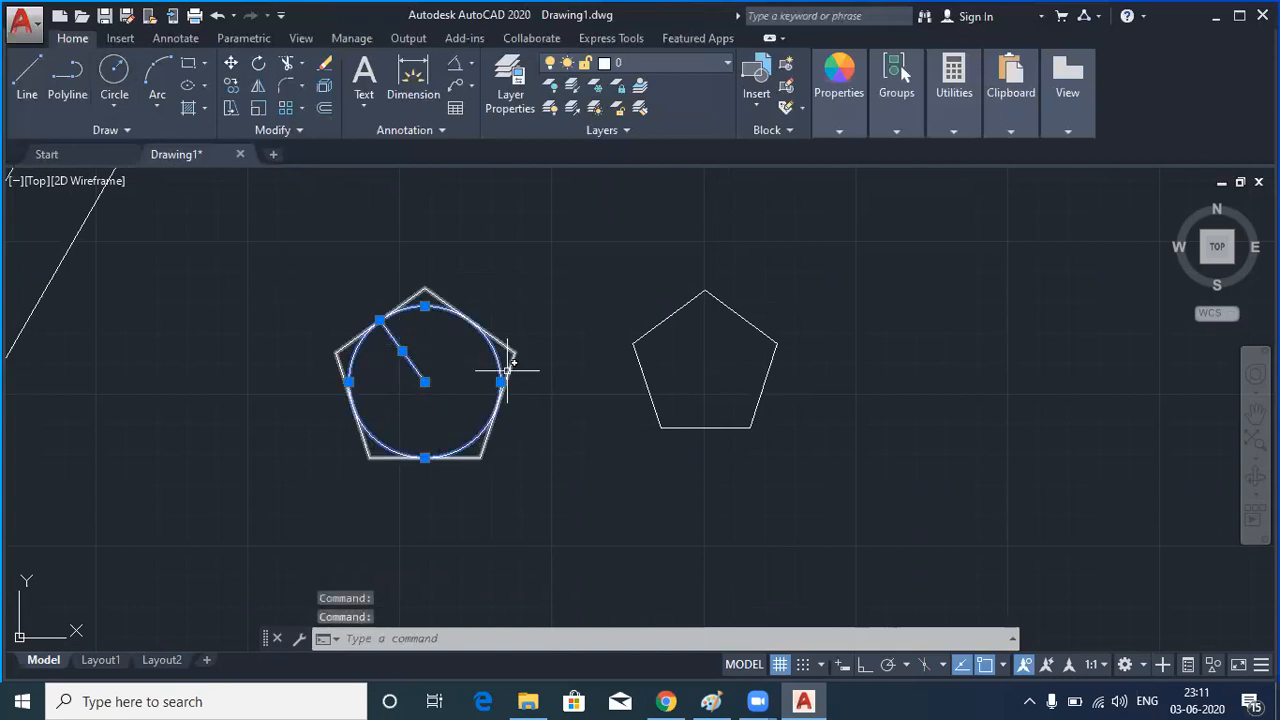
{"action": "key", "text": "Delete"}
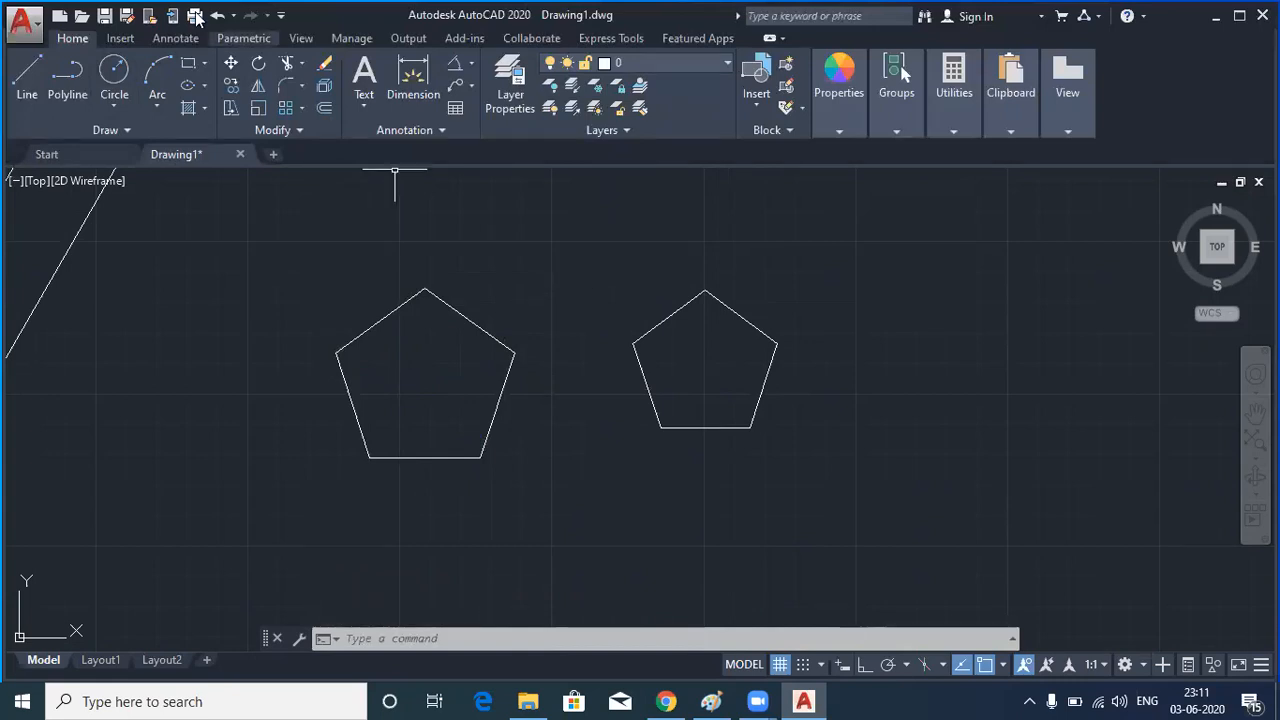
Draw a six-sided polygon by the Edge method, with an edge length of 20, right of the two pentagons
{"action": "left_click", "coordinate": [204, 68]}
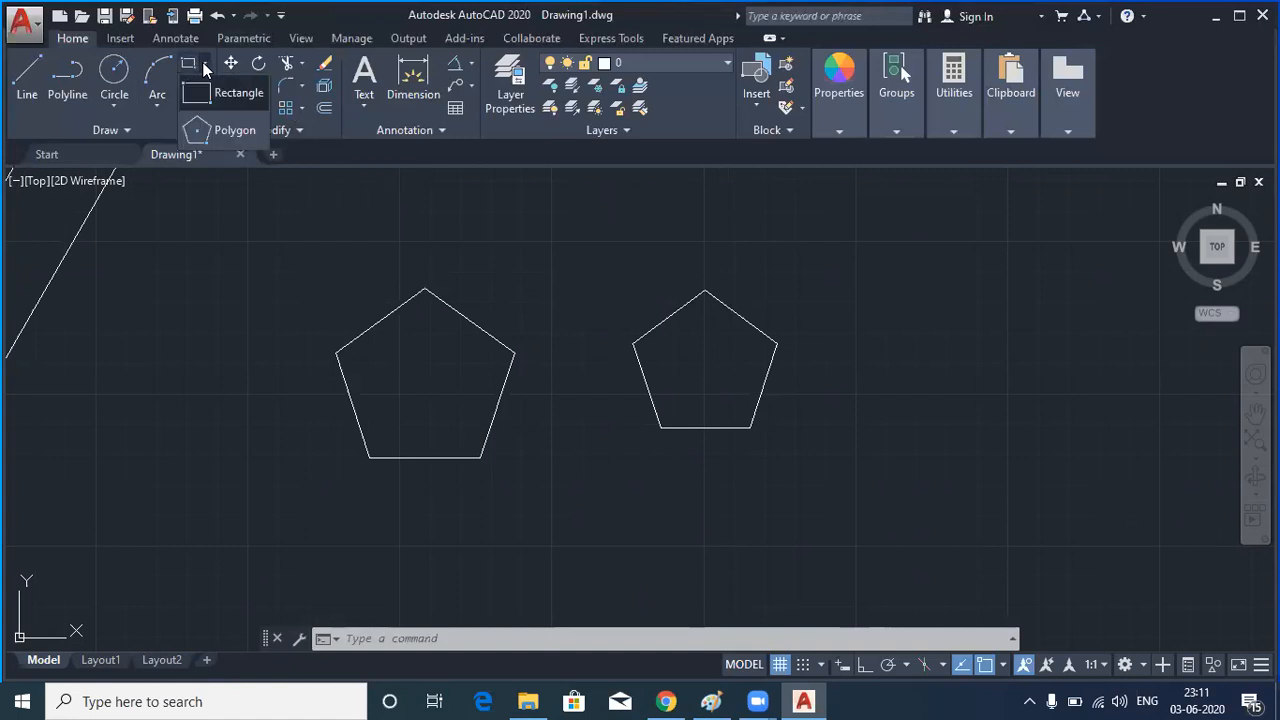
{"action": "left_click", "coordinate": [212, 132]}
{"action": "middle_click_drag", "start_coordinate": [377, 350], "coordinate": [220, 357]}
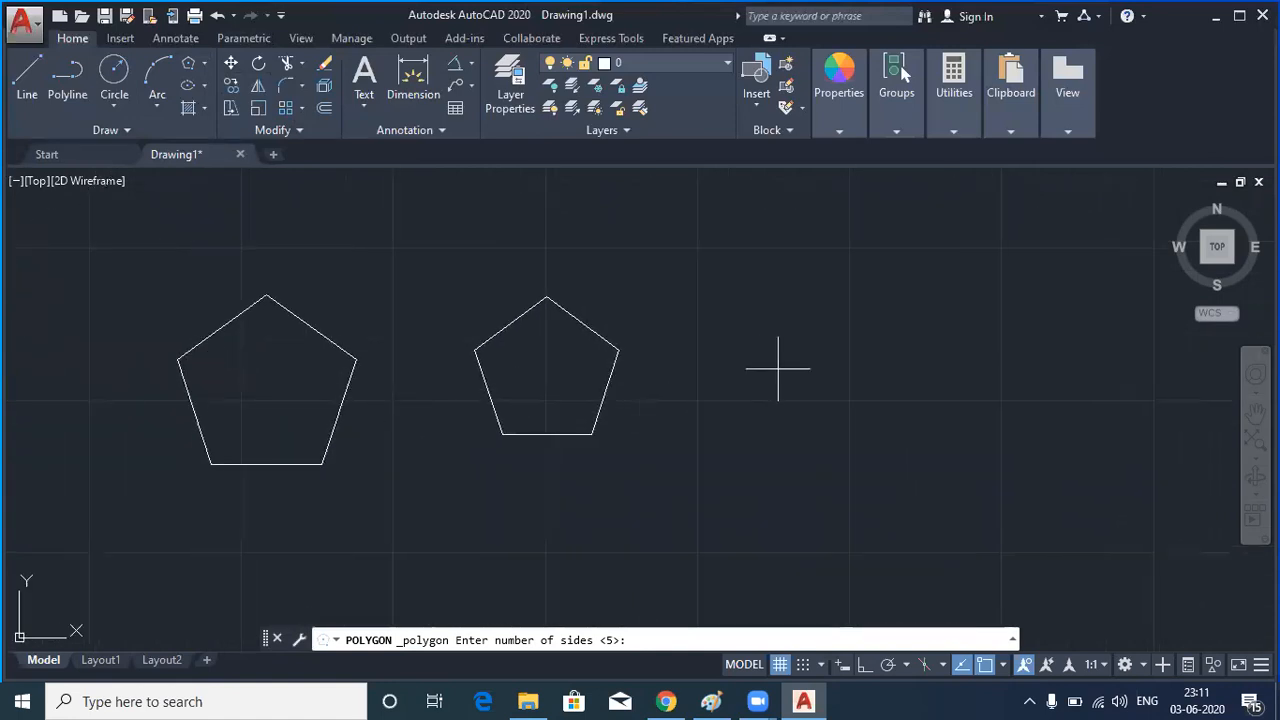
{"action": "type", "text": "6"}
{"action": "key", "text": "Return"}
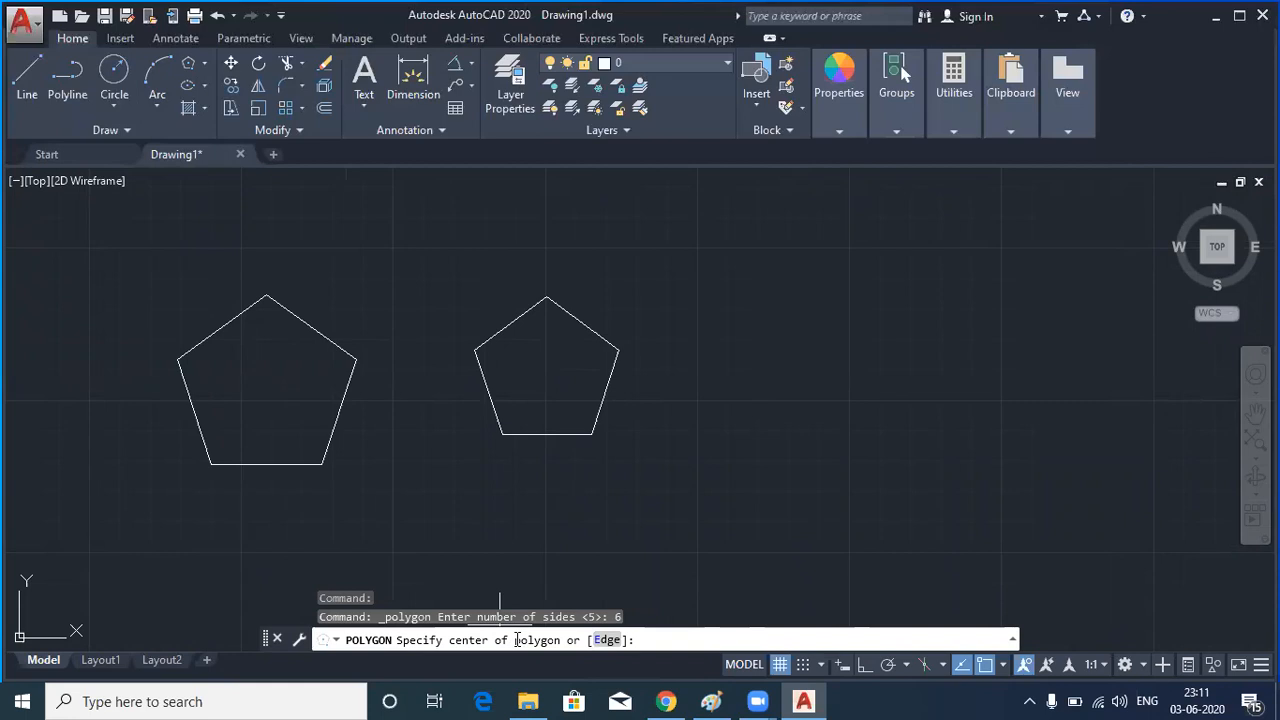
{"action": "type", "text": "e"}
{"action": "key", "text": "Return"}
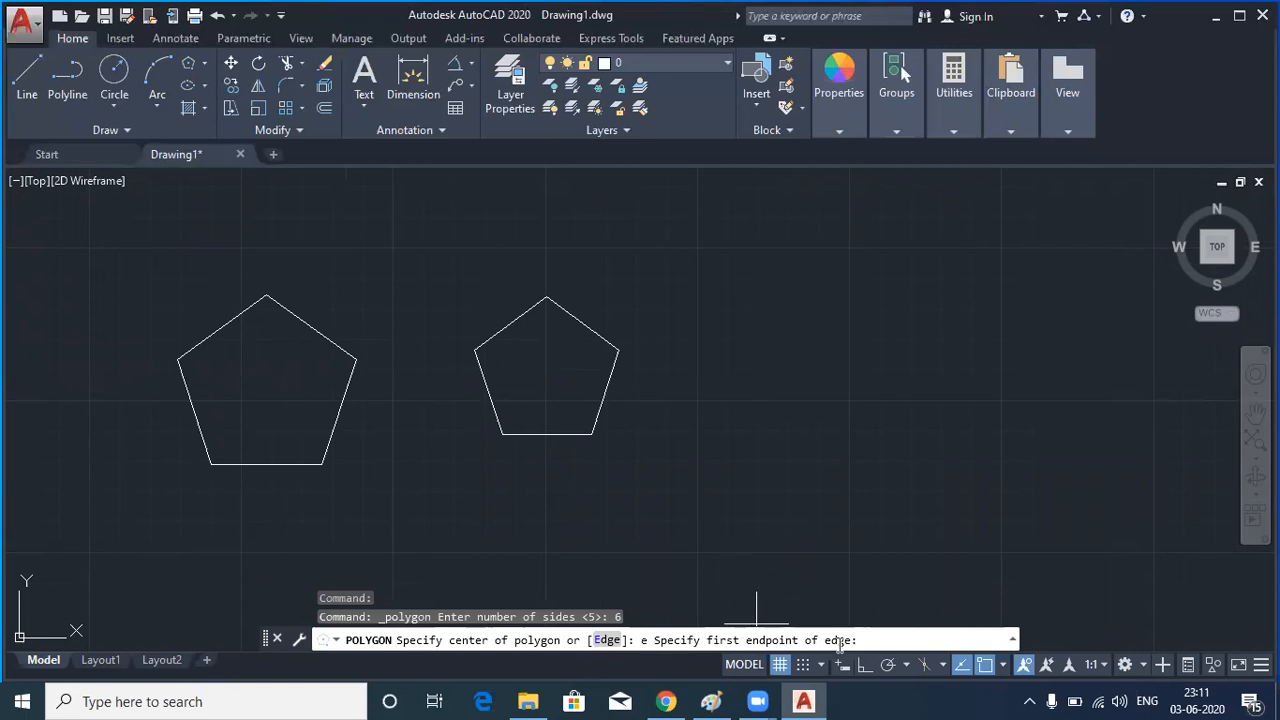
{"action": "left_click", "coordinate": [785, 437]}
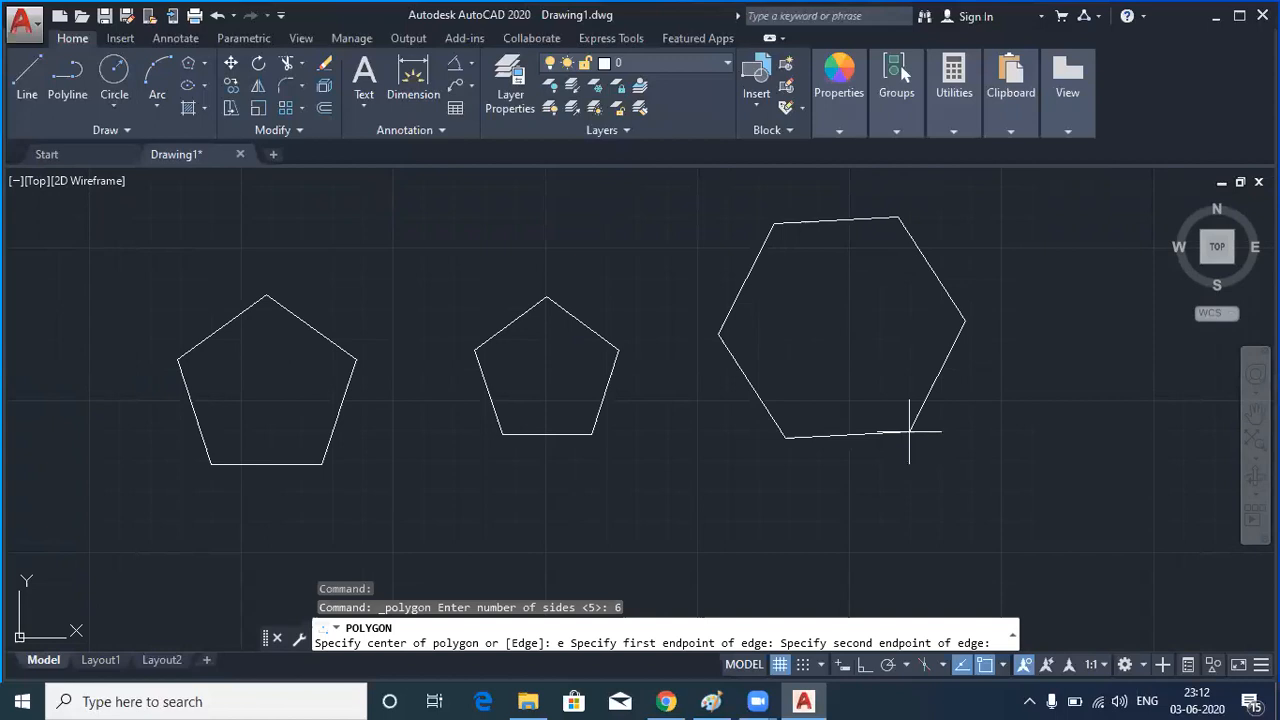
{"action": "type", "text": "20"}
{"action": "key", "text": "Return"}
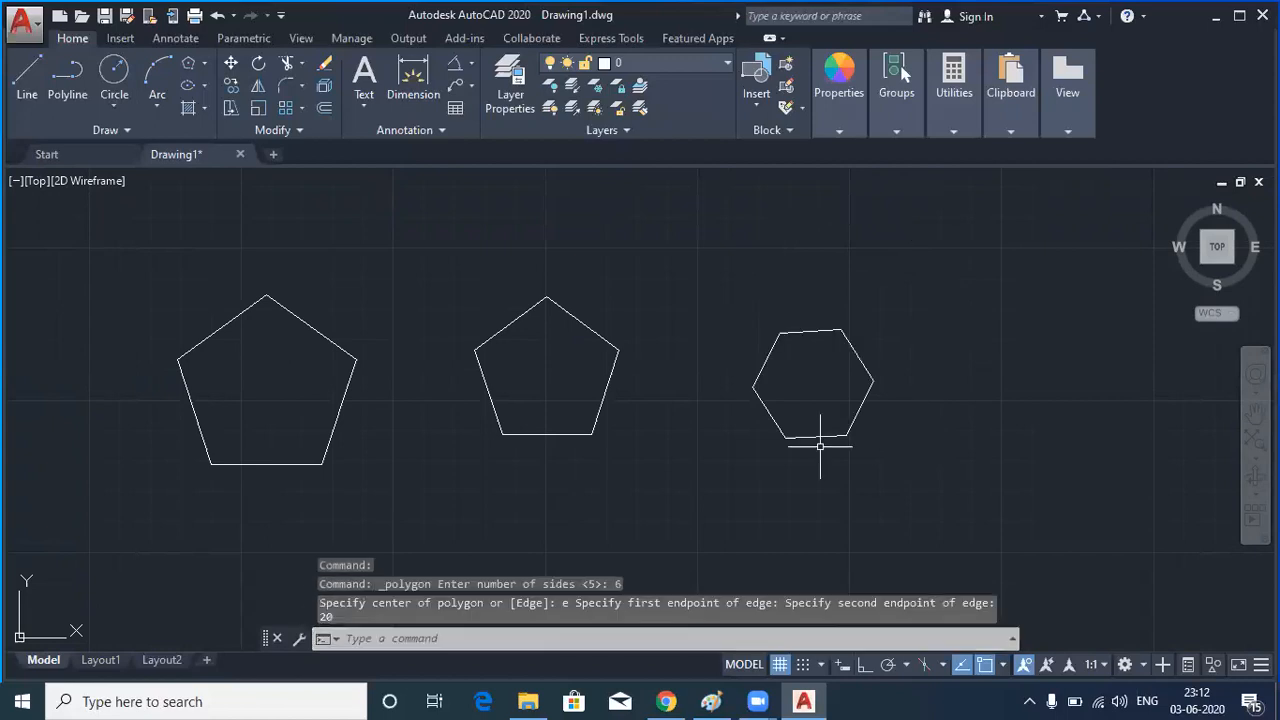